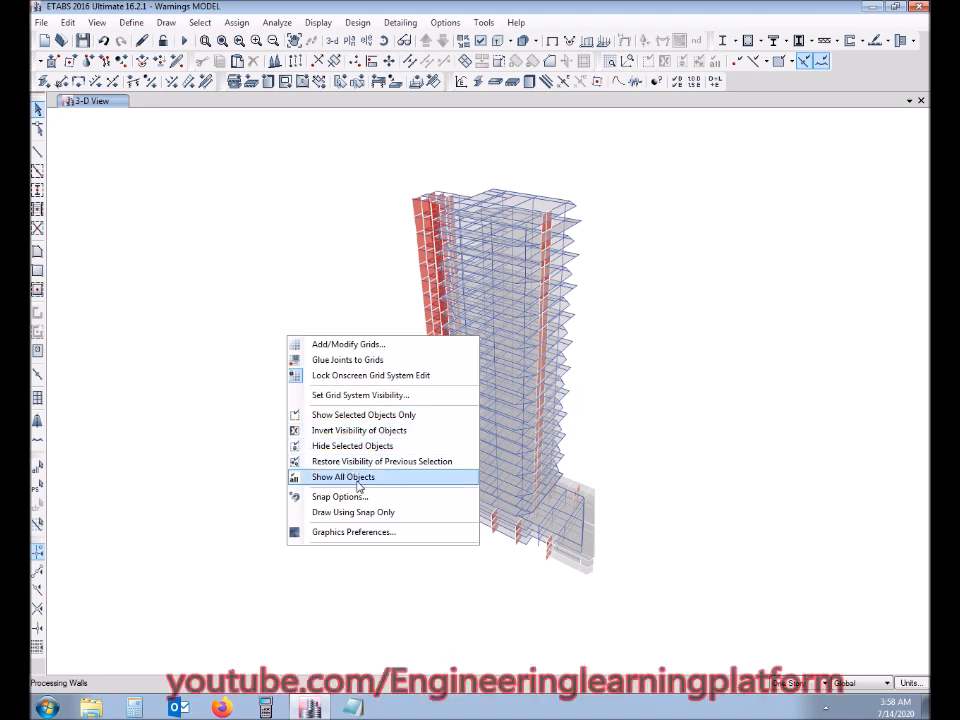
Show all objects in the 3-D view and restore default view options, with dimension lines, architectural plan layers and horizon turned off.
click(358, 487)
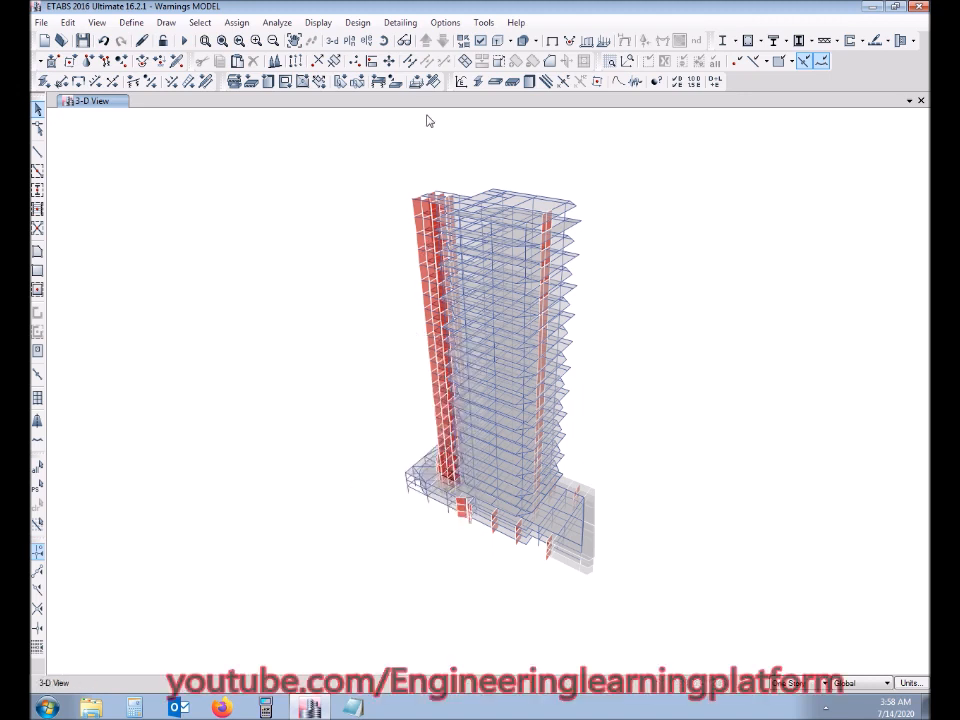
click(481, 42)
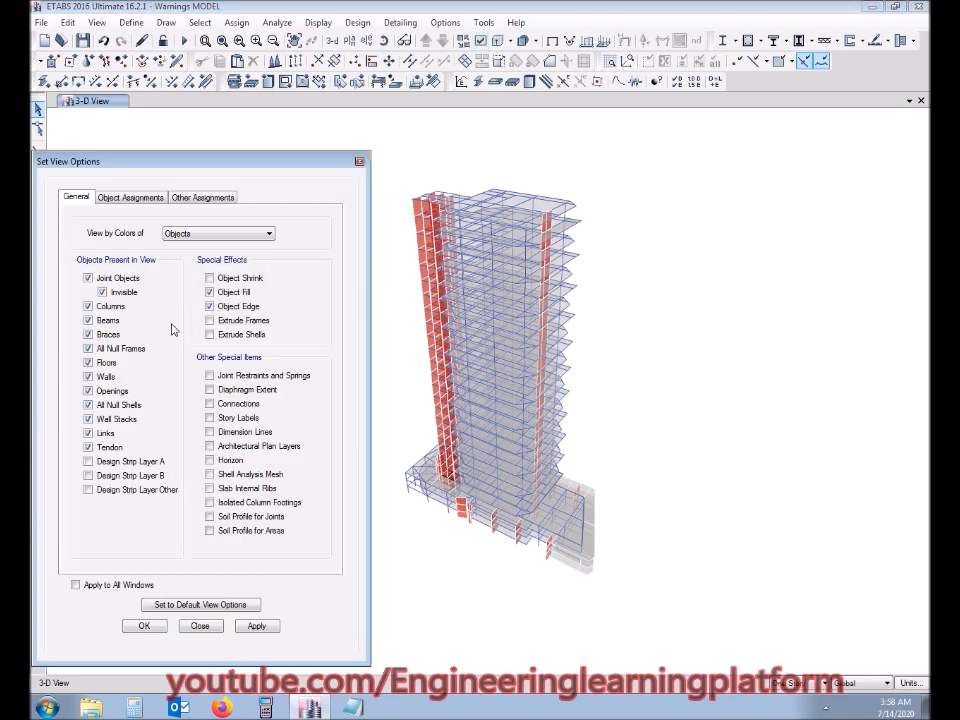
click(213, 600)
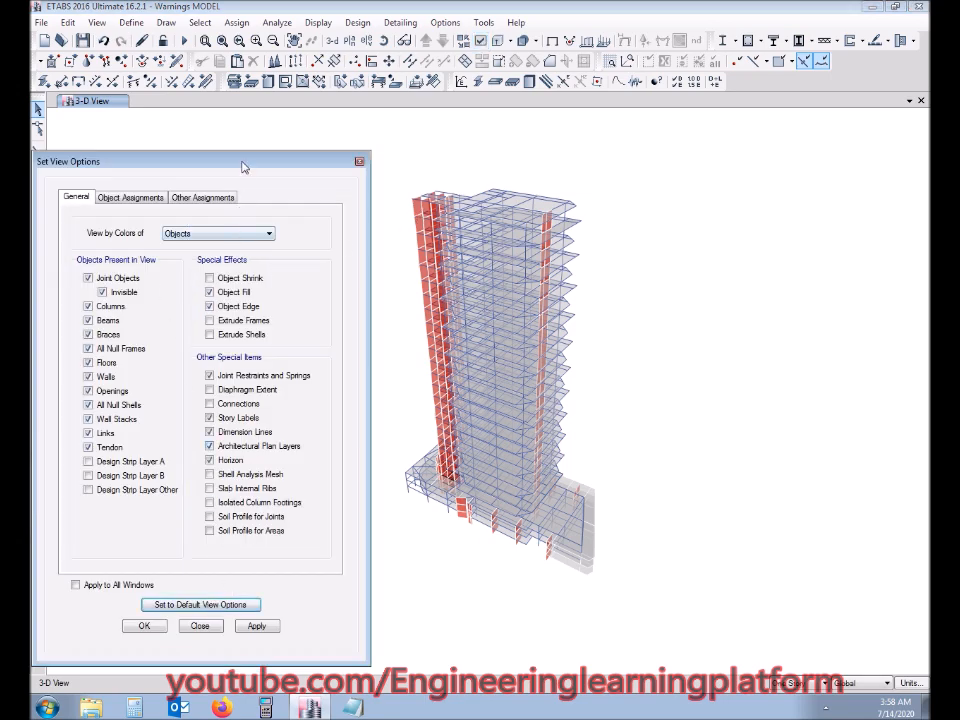
drag(242, 163, 313, 143)
click(301, 442)
click(306, 413)
click(229, 610)
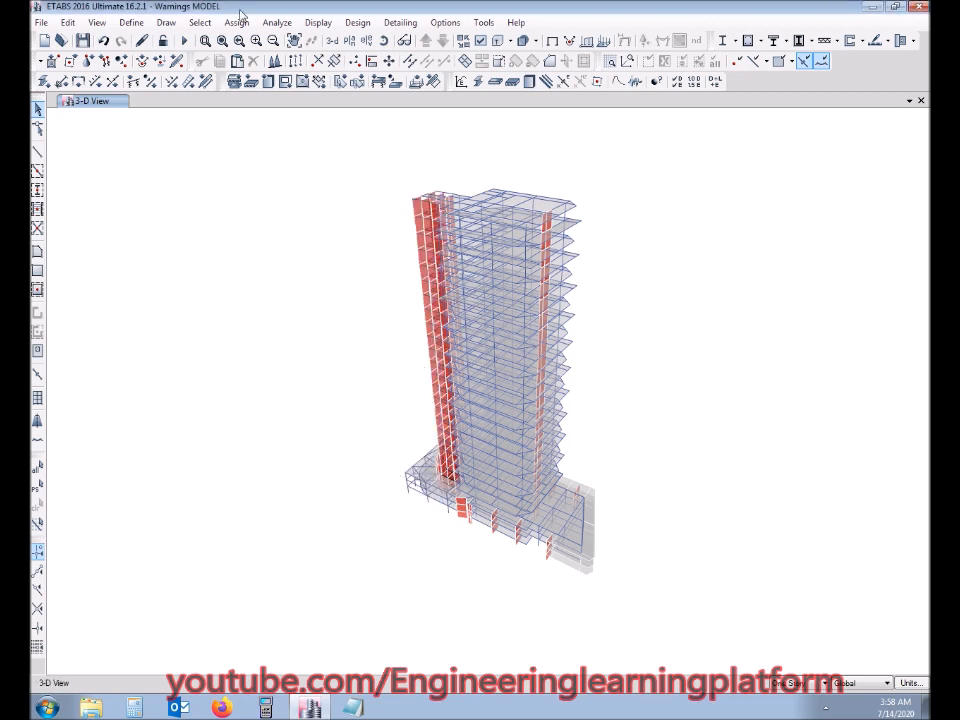
Run a model check with a 0.1 in length tolerance and all joint, frame, shell, meshing, loading and self-mass checks enabled.
click(289, 25)
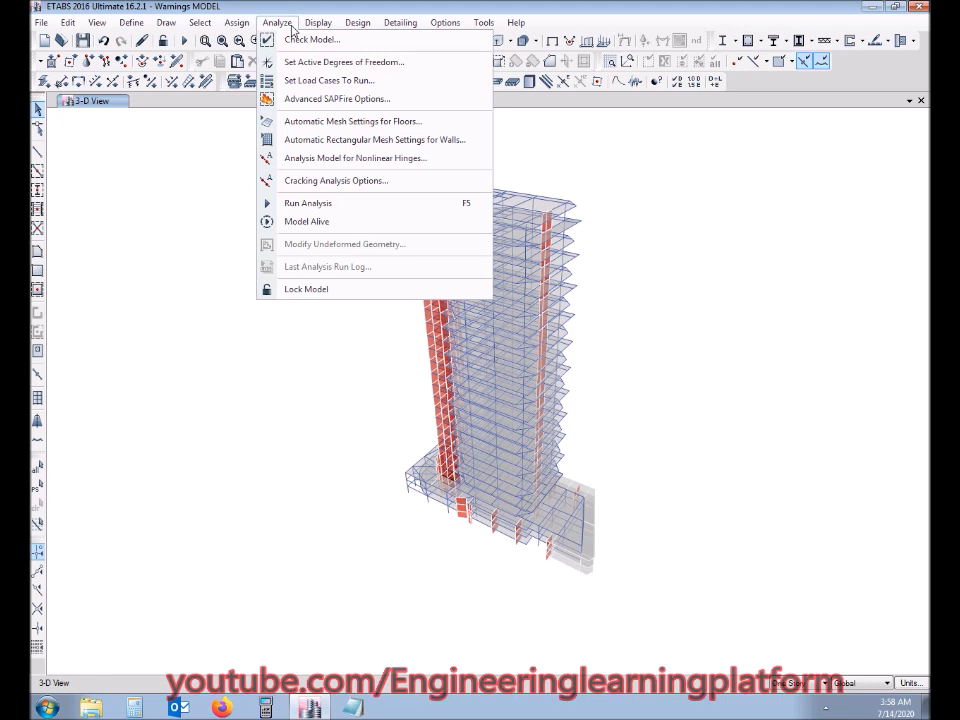
click(290, 41)
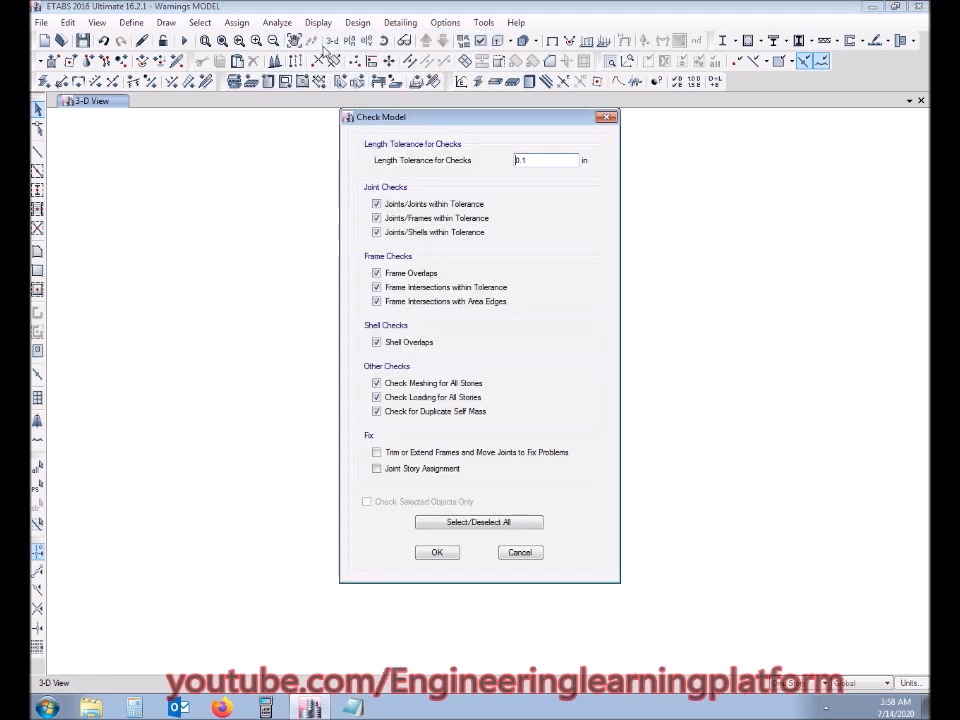
drag(543, 163, 515, 166)
click(536, 160)
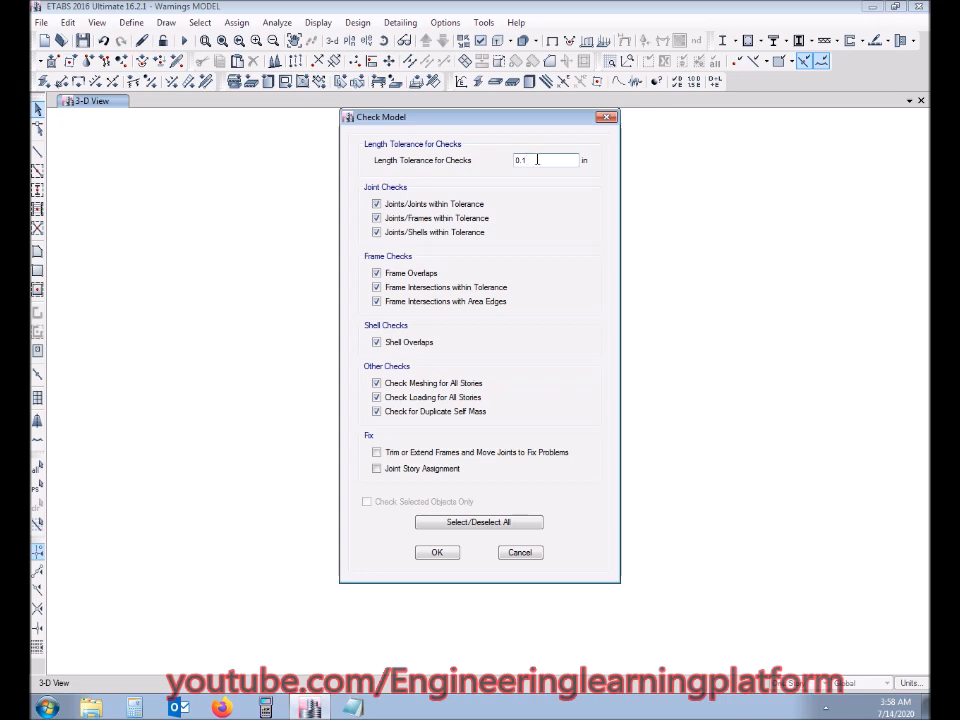
click(437, 553)
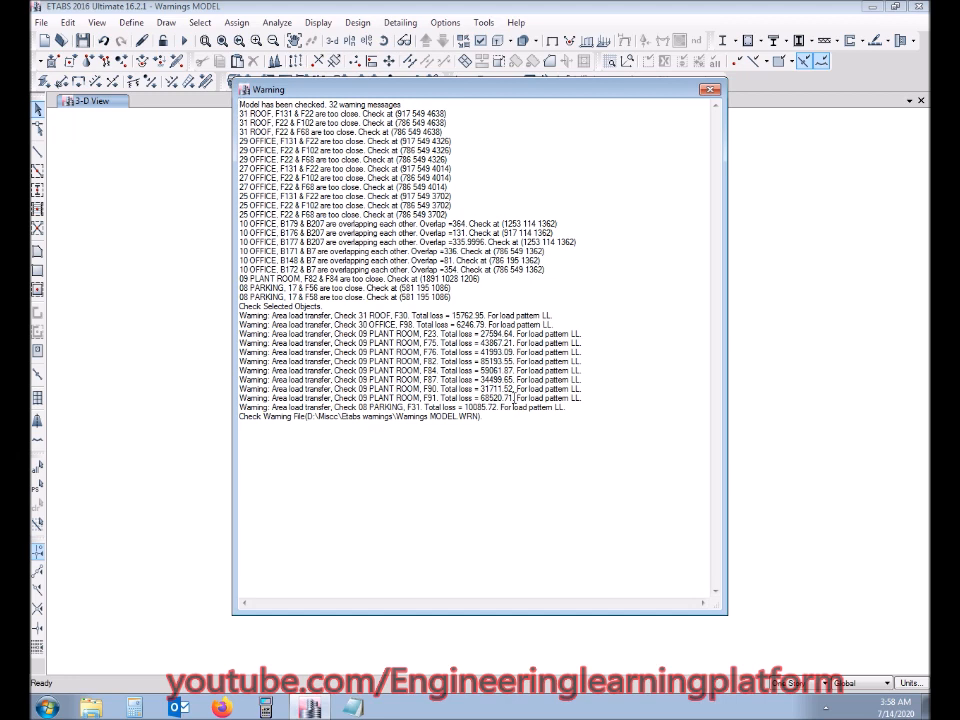
Cut the listed warnings from the model check report into Notepad and fit its window around the text.
drag(577, 413, 238, 116)
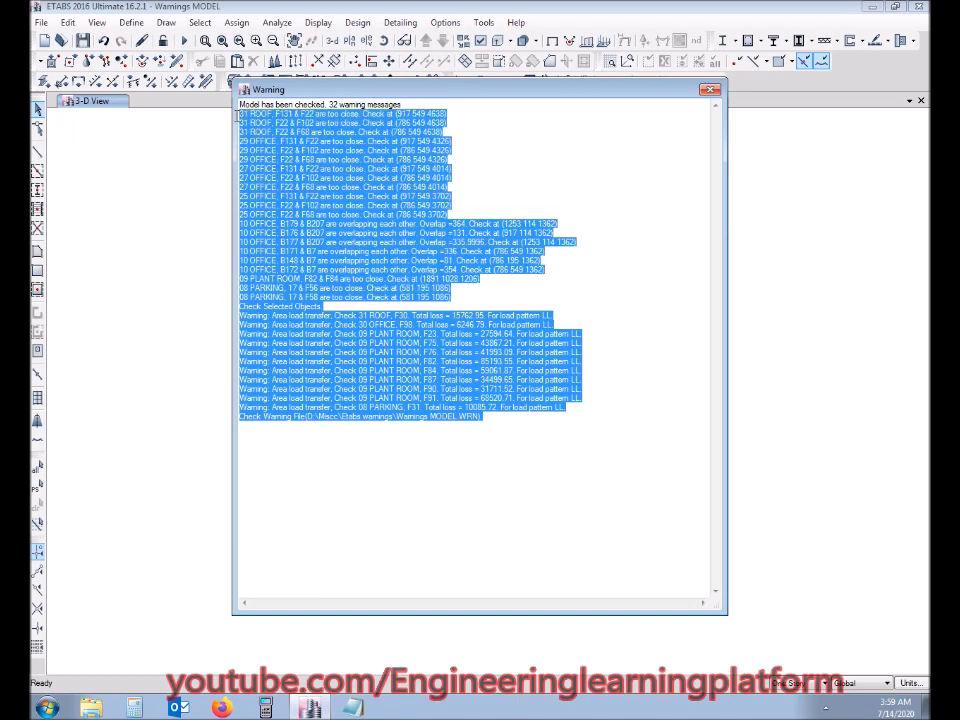
key(Delete)
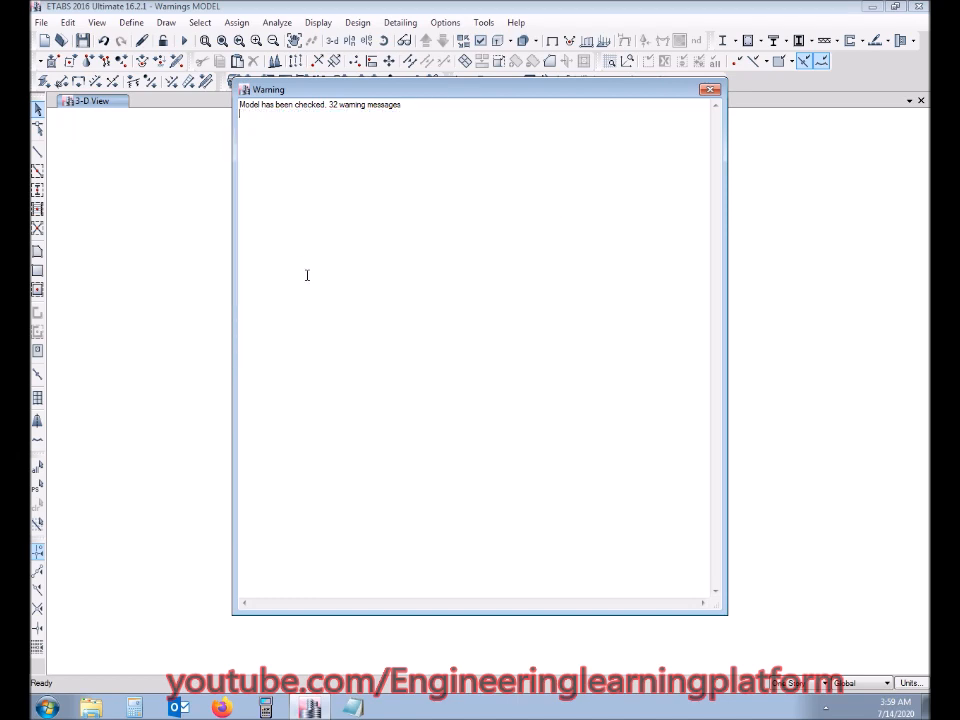
click(710, 90)
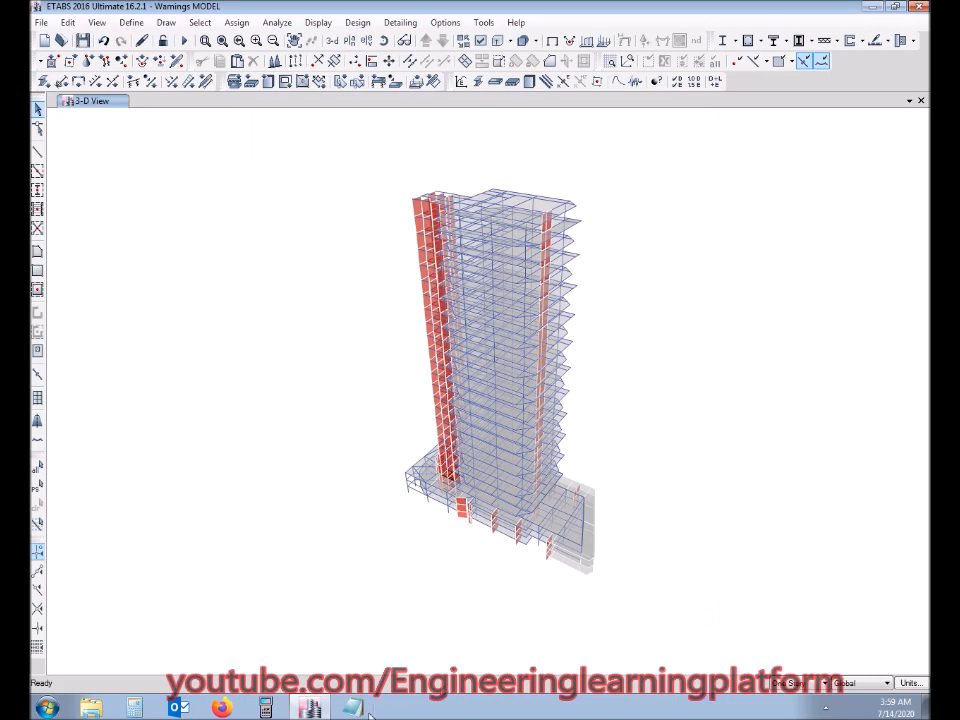
click(352, 708)
key(ctrl+v)
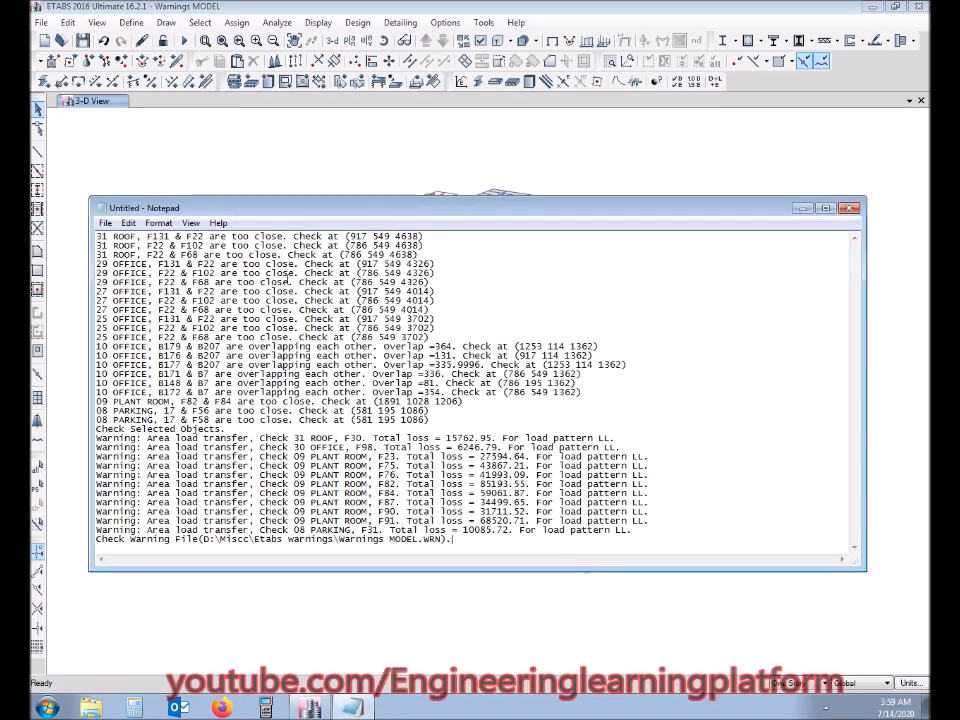
drag(793, 212, 760, 153)
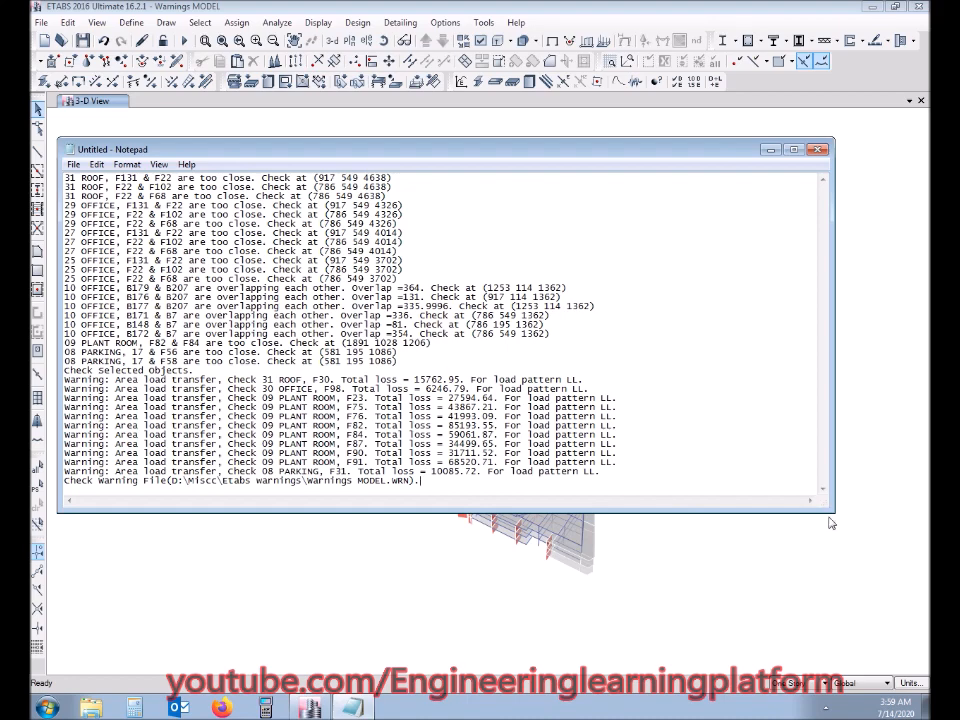
drag(831, 511, 639, 524)
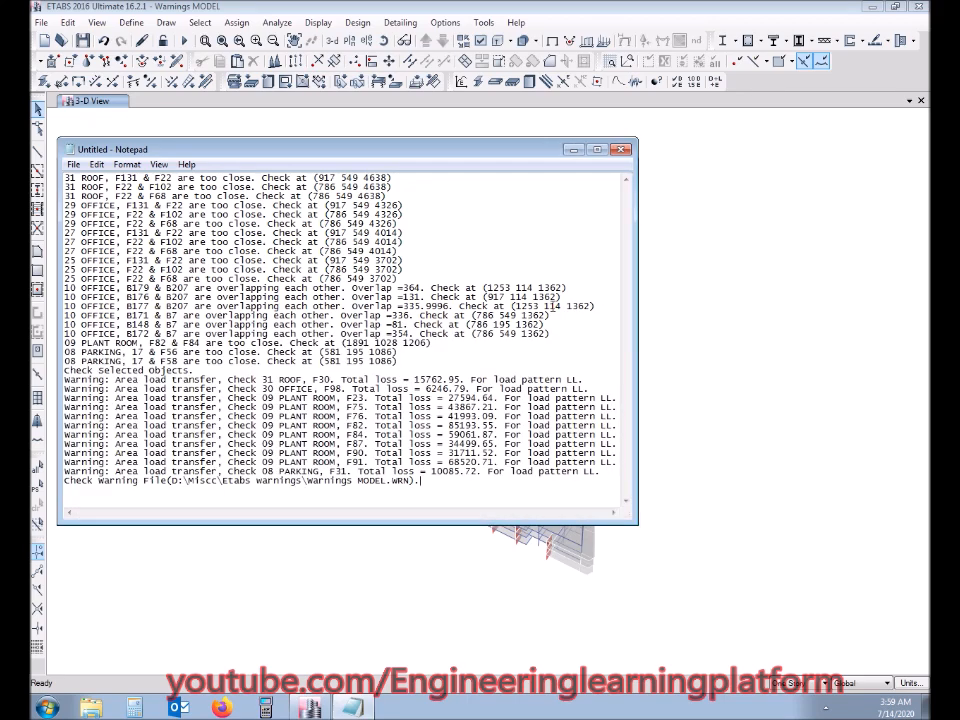
drag(332, 152, 377, 181)
Highlight the three 31 ROOF warnings in Notepad, and display the 31 ROOF plan in ETABS, zoomed to the floor outline.
drag(447, 225, 106, 207)
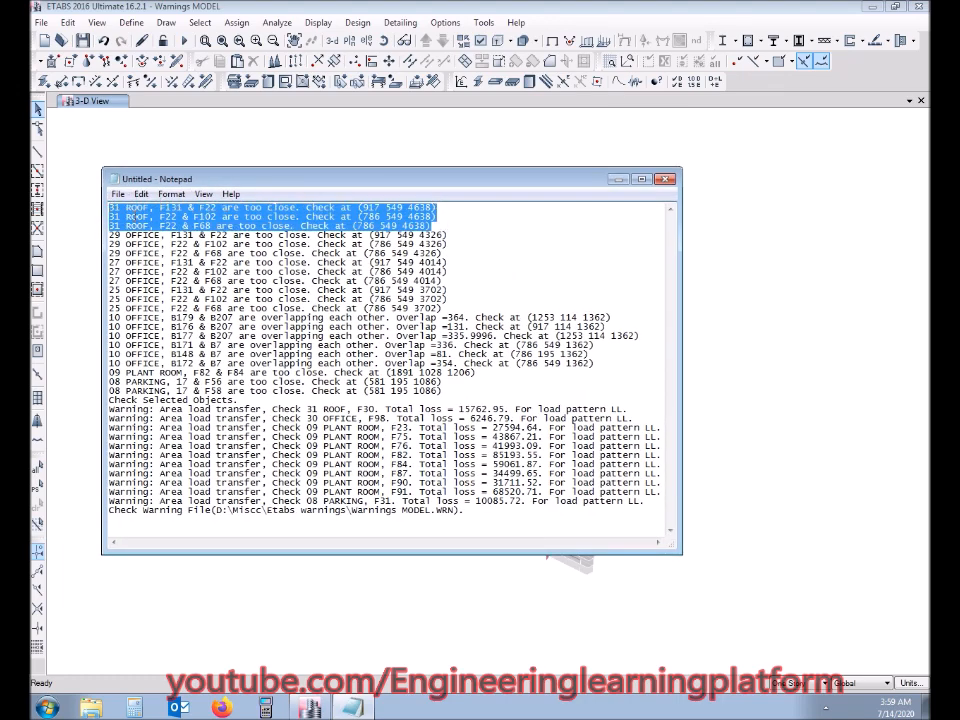
click(735, 150)
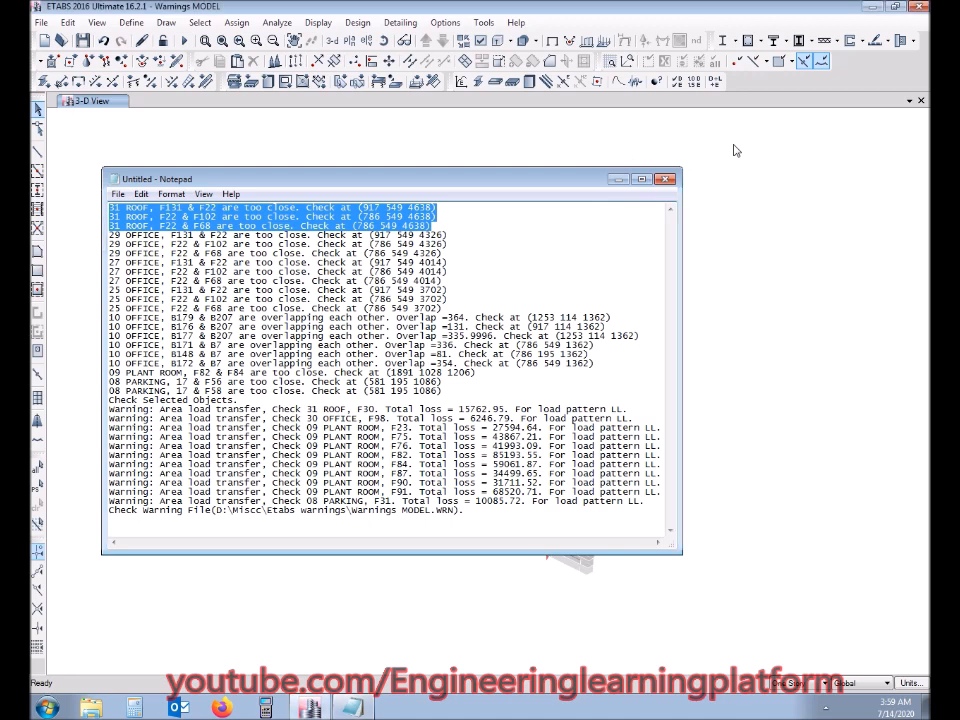
click(346, 44)
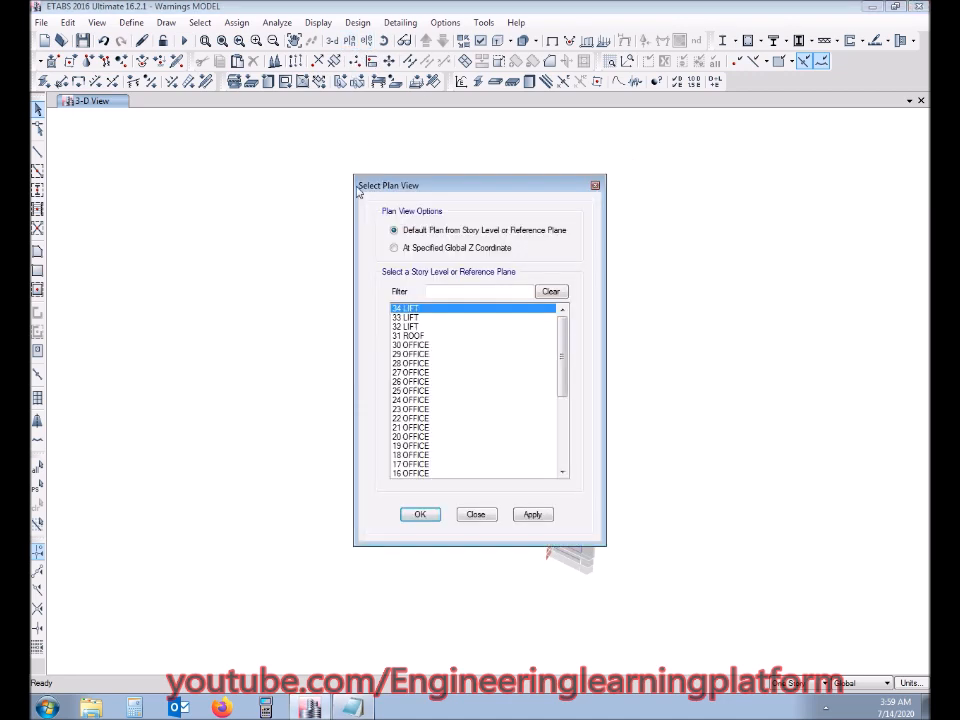
click(409, 336)
click(420, 514)
middle_drag(533, 480, 508, 480)
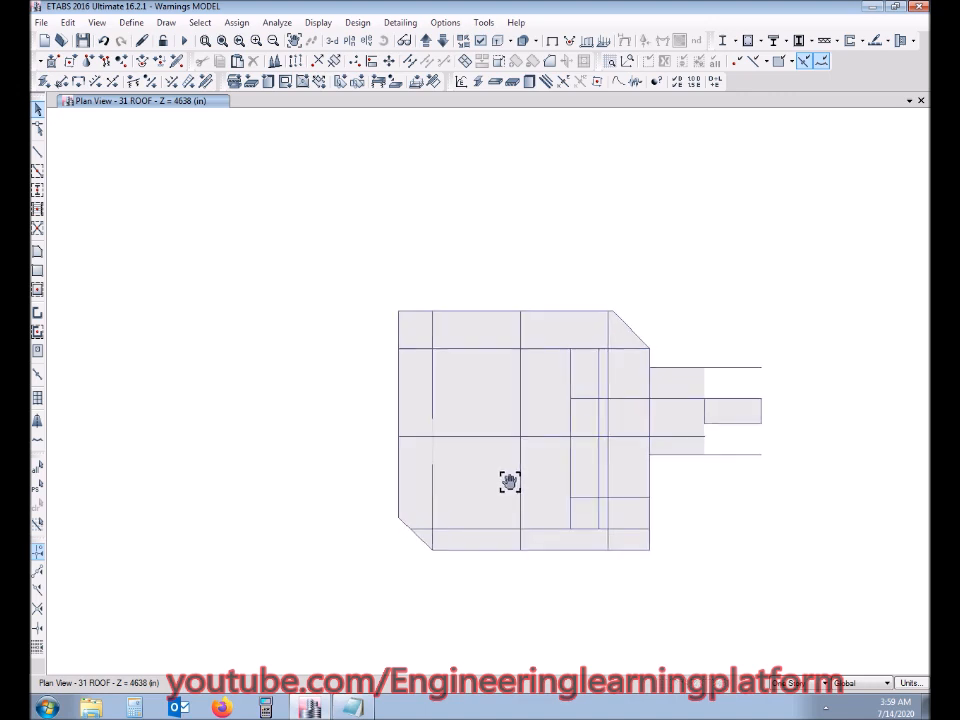
click(204, 40)
drag(378, 303, 771, 574)
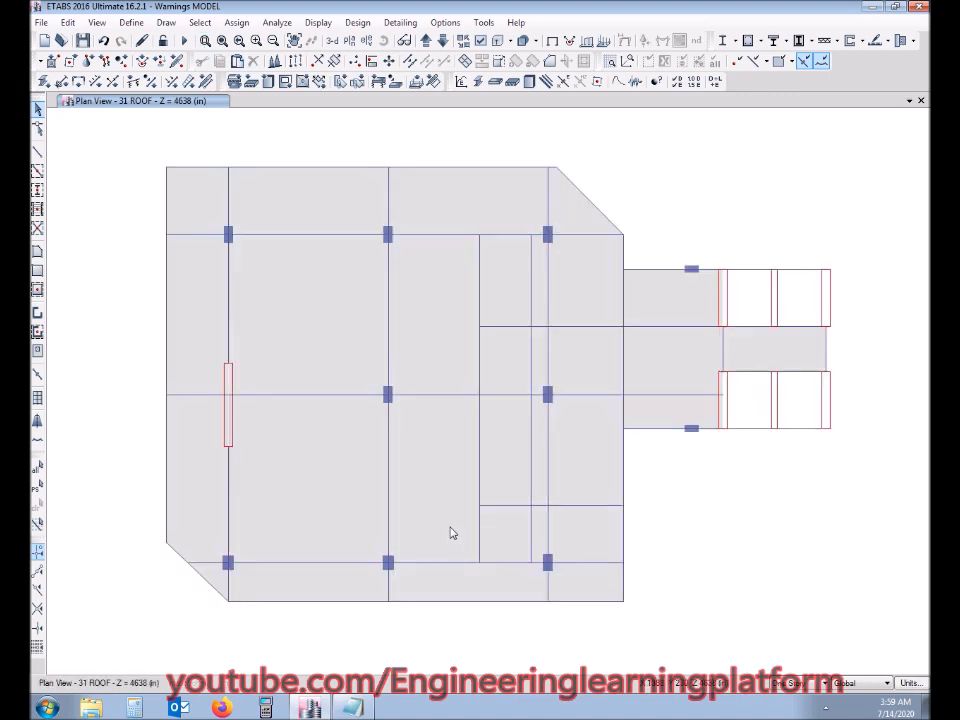
Mark the F131 and F22 pair in the first Notepad warning and turn on shell labels in the 31 ROOF plan.
click(352, 708)
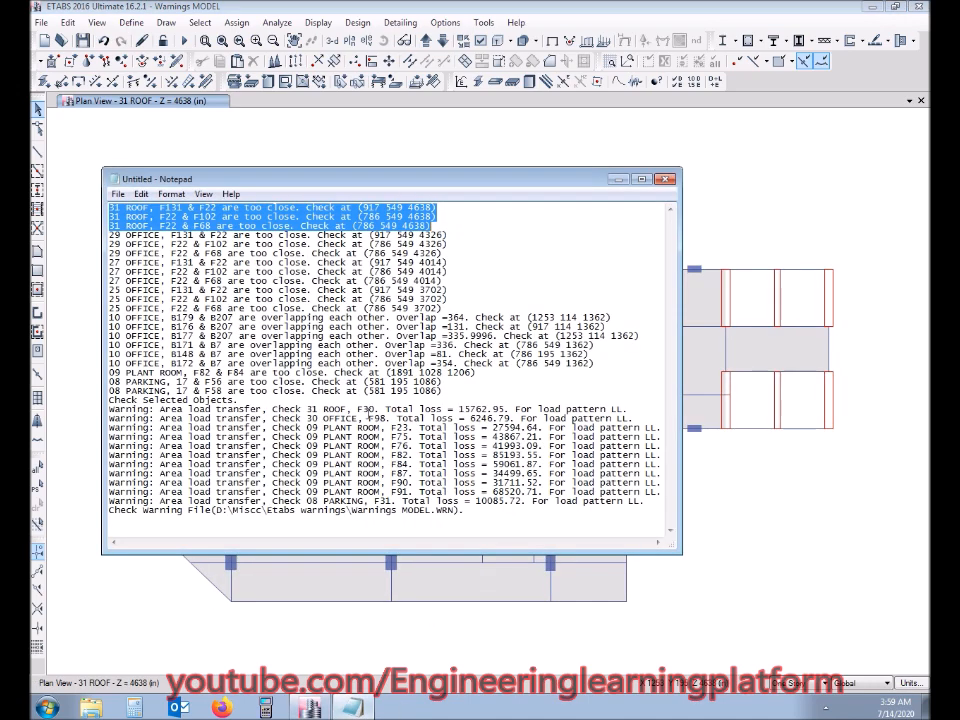
click(160, 217)
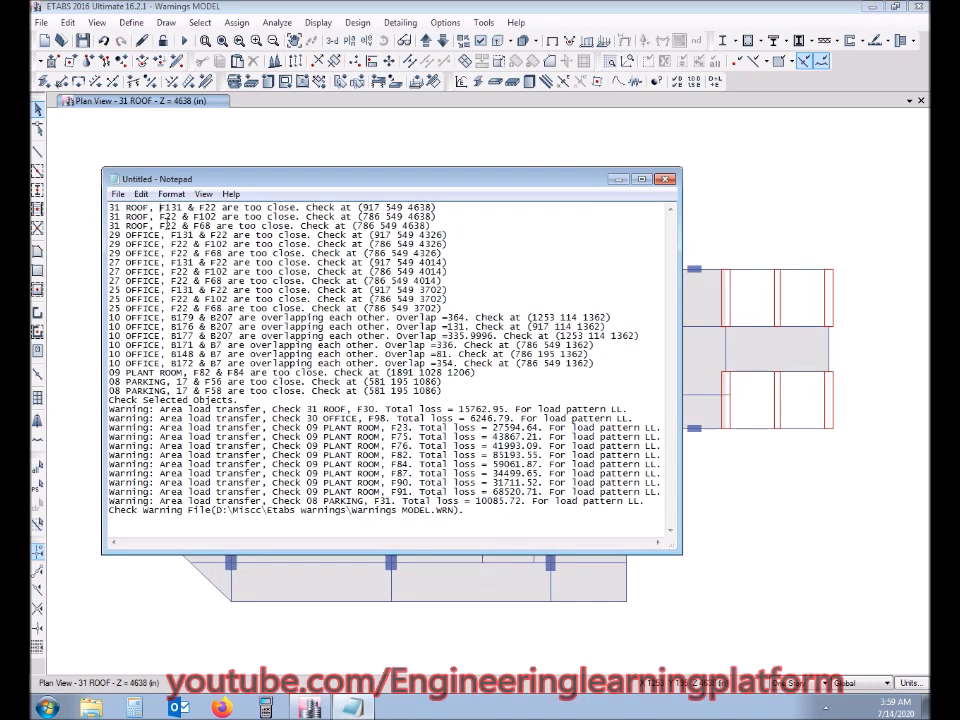
drag(160, 207, 216, 198)
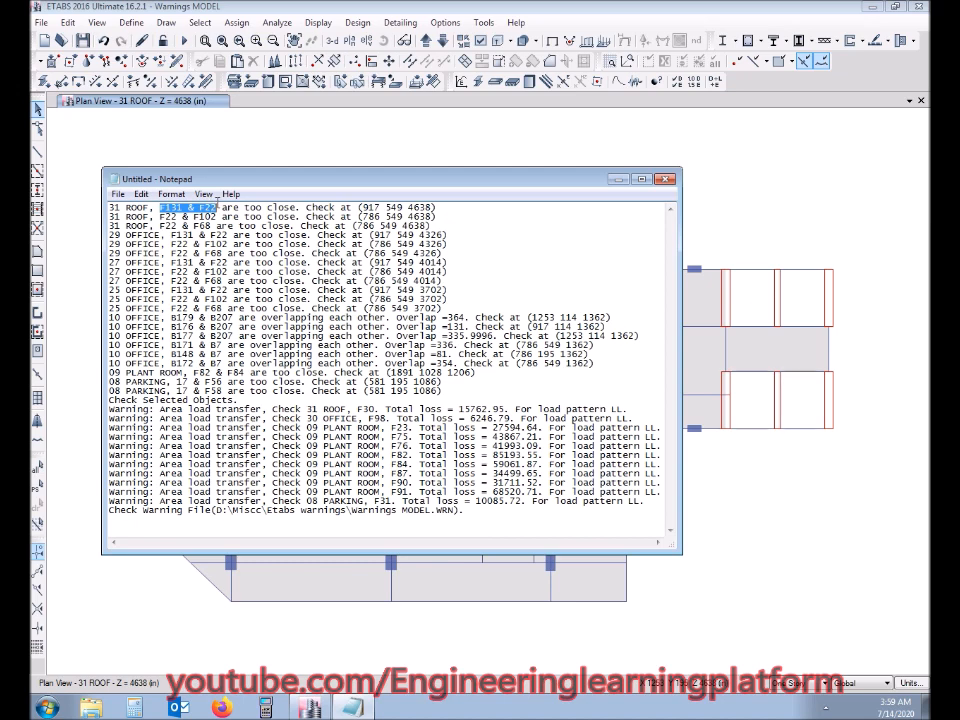
click(619, 182)
click(352, 40)
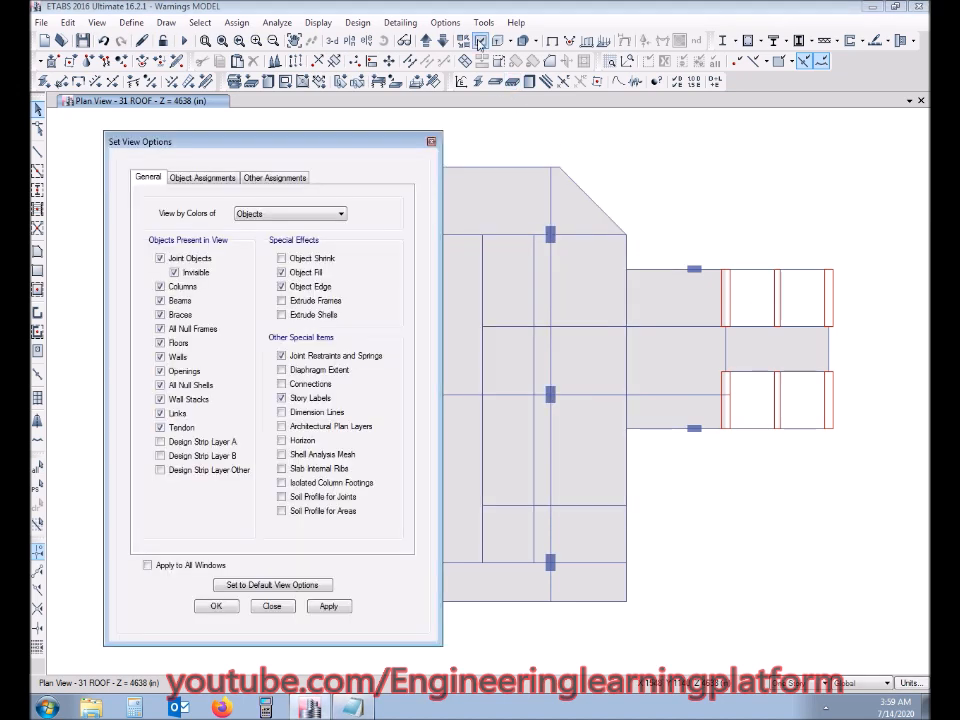
click(202, 177)
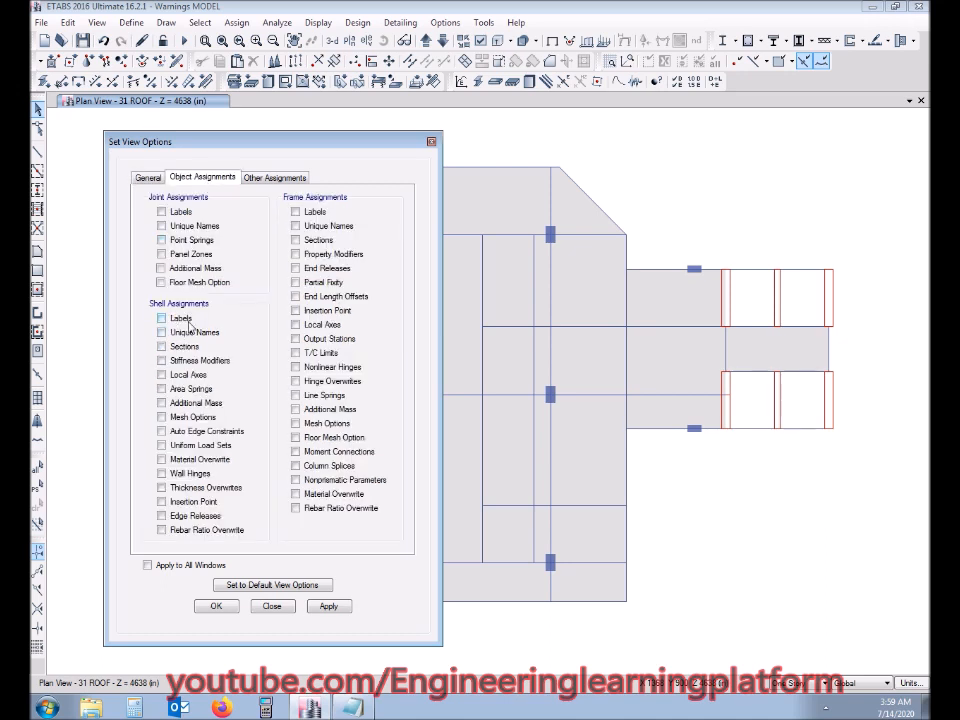
click(214, 606)
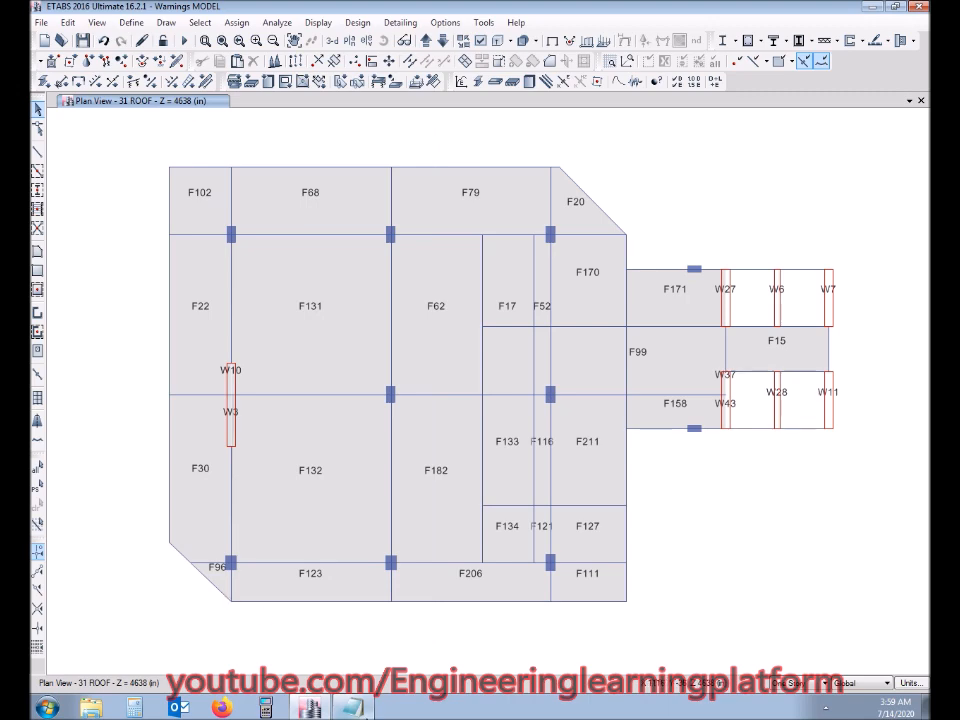
Examine the roof plan at coordinates 917, 549, comparing the slab edges around walls W10 and W3 with the F131 and F22 warning.
click(362, 712)
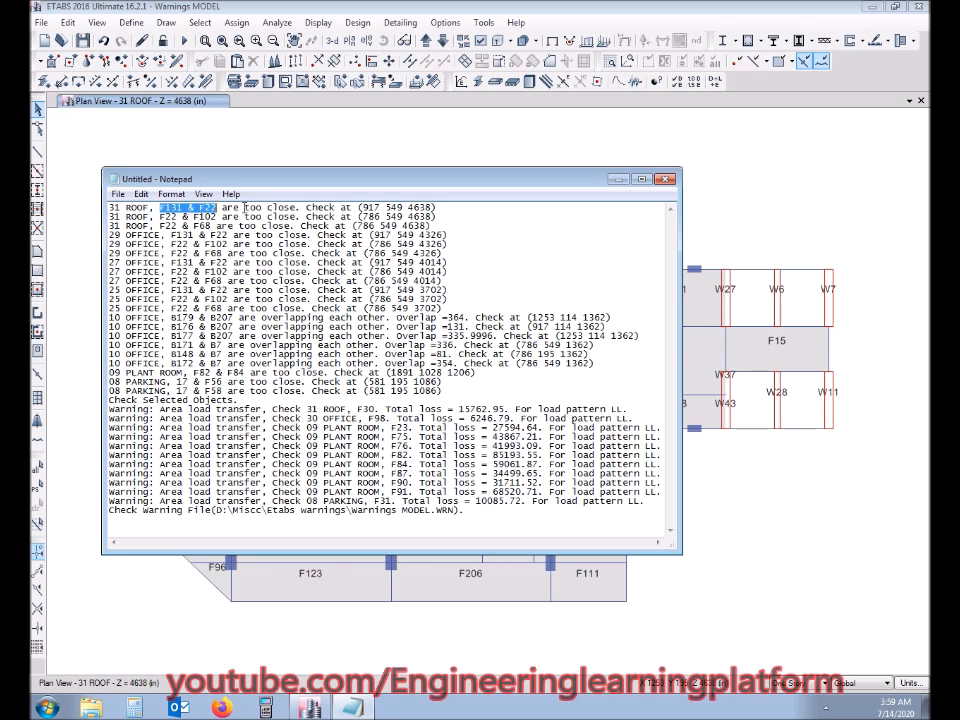
drag(362, 207, 408, 207)
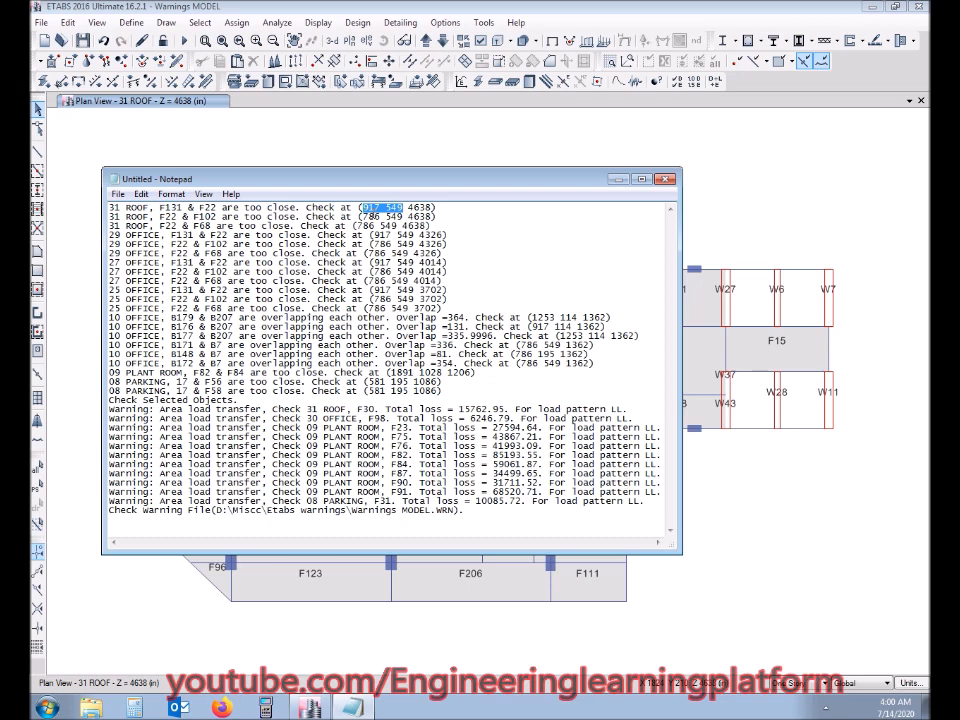
click(614, 181)
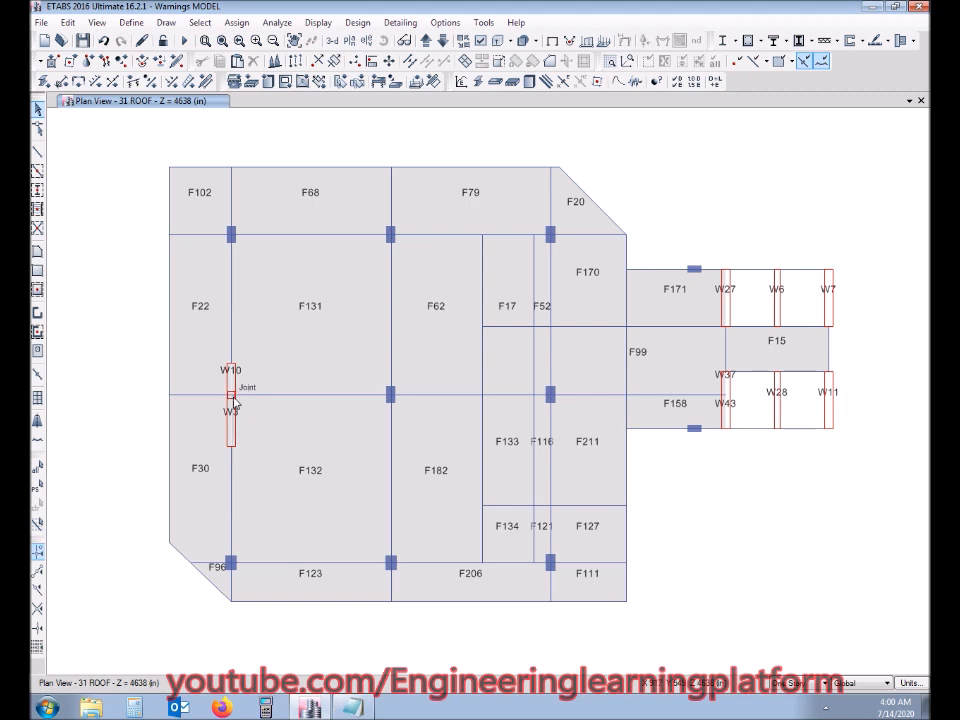
click(205, 40)
drag(189, 348, 262, 463)
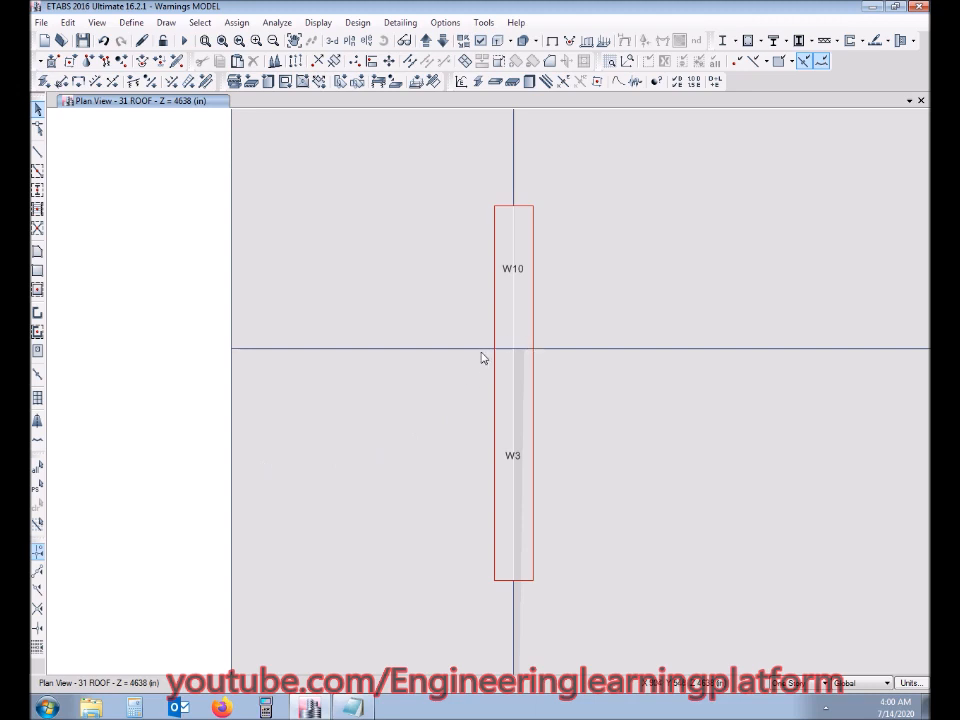
middle_drag(585, 514, 456, 420)
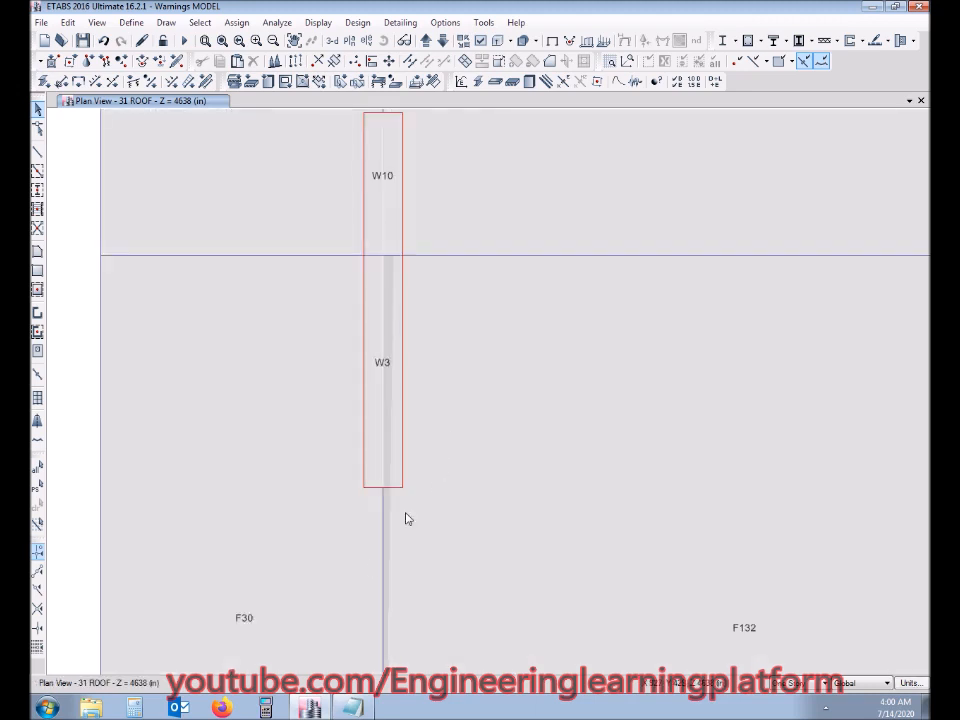
scroll(379, 619, down, 2)
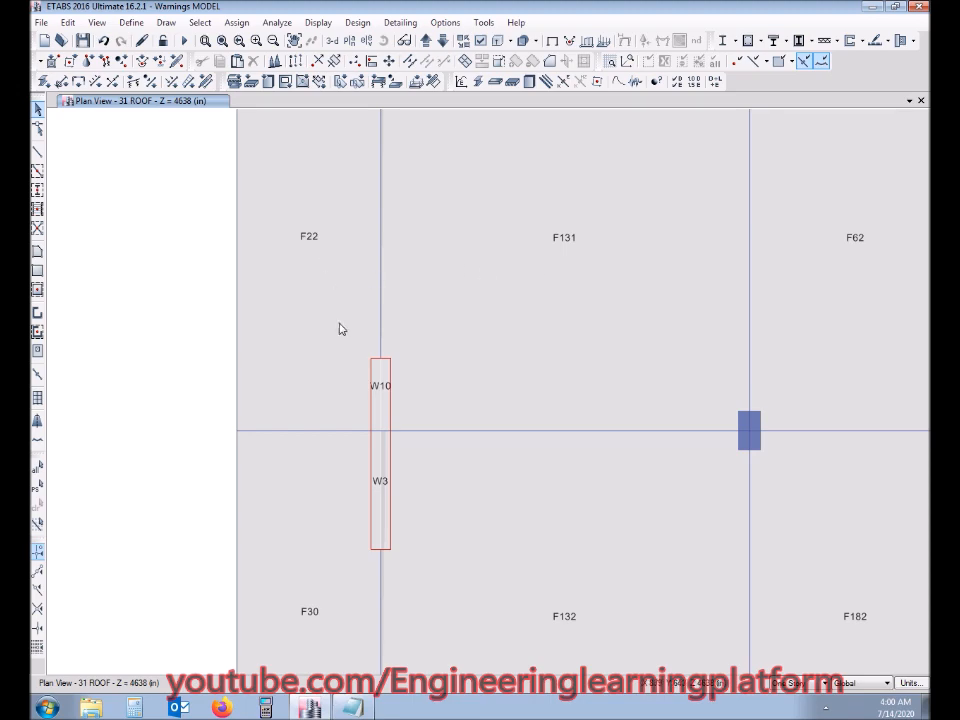
click(363, 709)
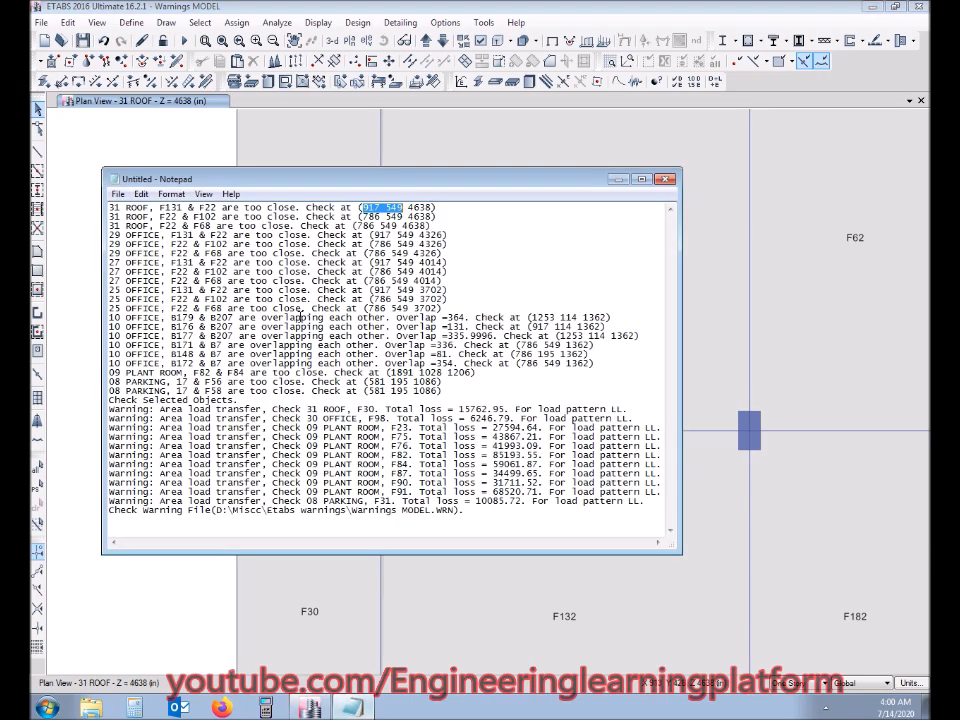
drag(159, 207, 217, 207)
click(619, 180)
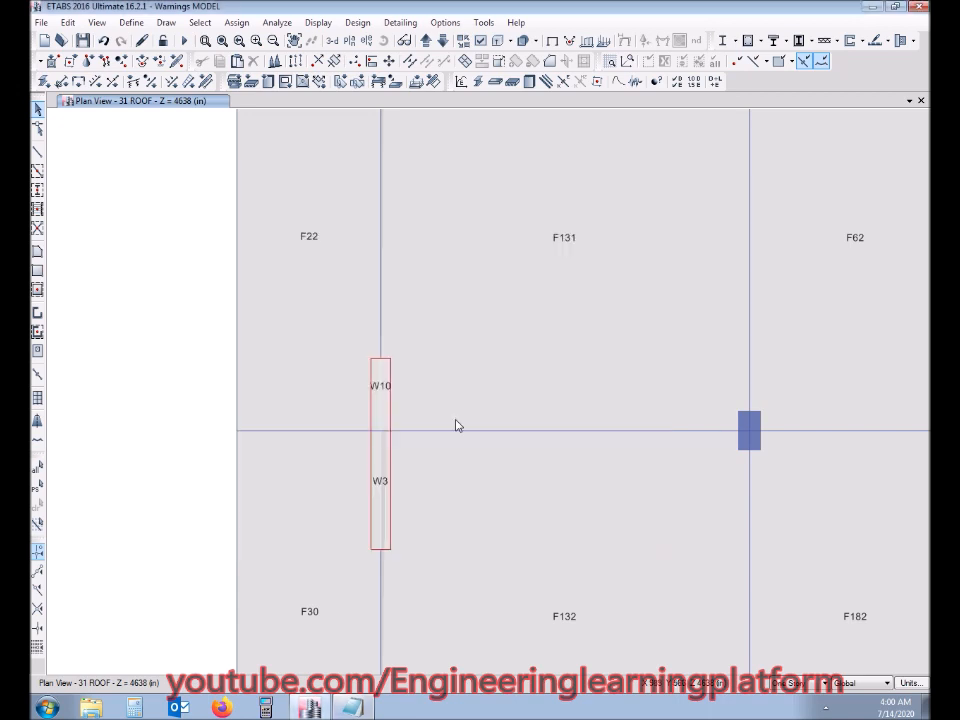
Reshape slab F30 on the 31 ROOF plan, moving its upper inner corner onto the wall line where W10 meets W3.
middle_drag(484, 362, 443, 467)
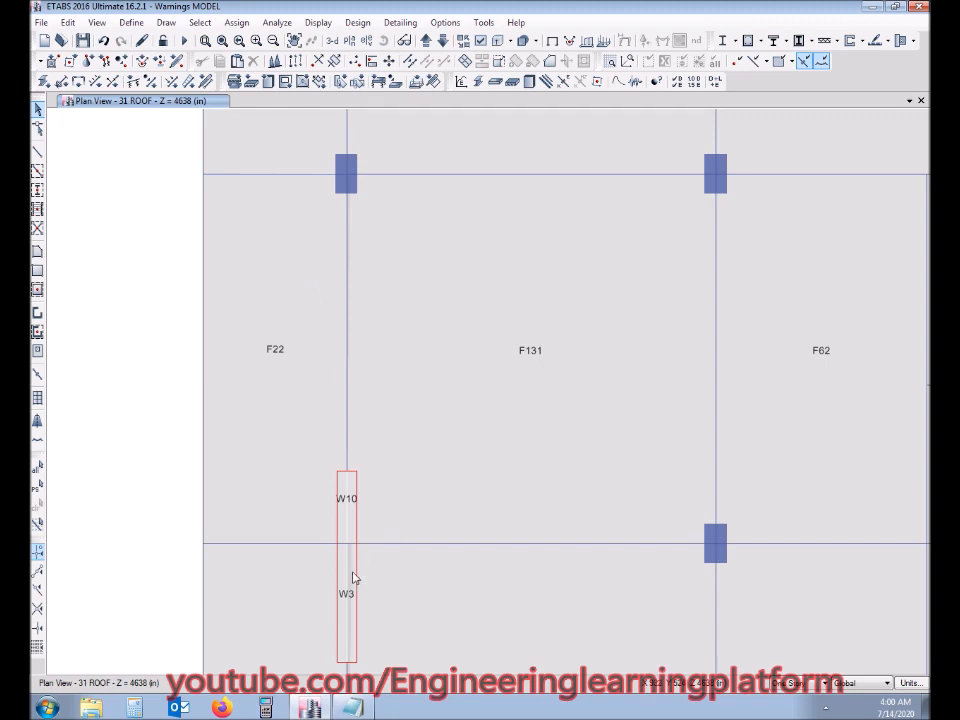
click(38, 128)
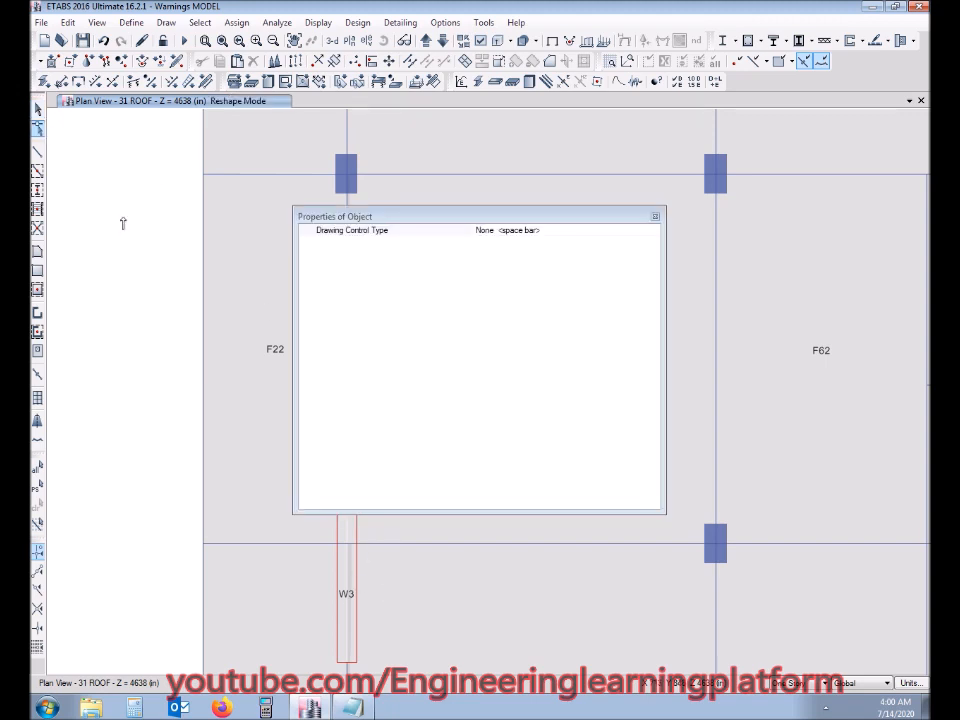
click(655, 216)
middle_drag(493, 664, 429, 358)
scroll(373, 313, up, 2)
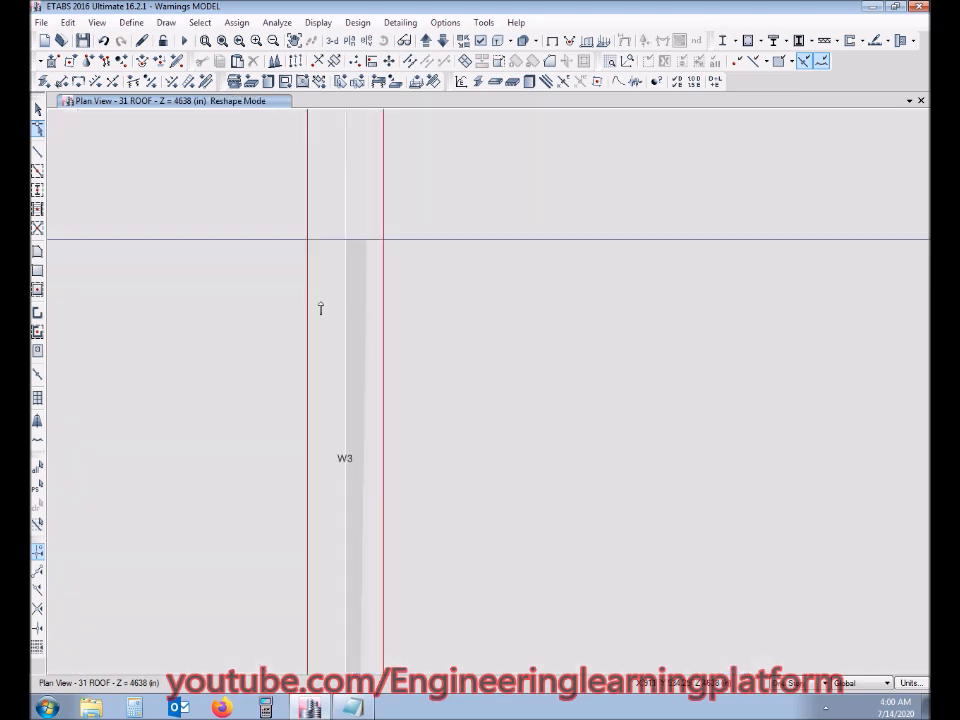
scroll(328, 328, down, 1)
click(271, 317)
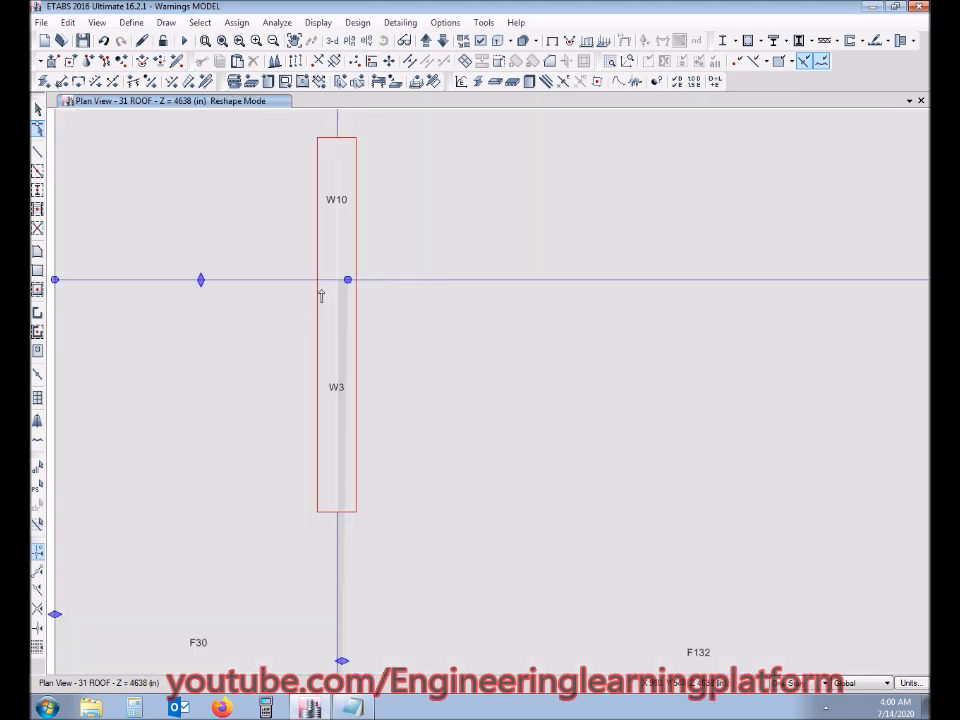
drag(347, 282, 337, 282)
Check the corner points of slabs F30 and F22 along the W10 and W3 wall line, and leave reshape mode.
scroll(389, 441, down, 2)
middle_drag(395, 553, 397, 320)
click(348, 432)
middle_drag(432, 252, 389, 609)
click(290, 273)
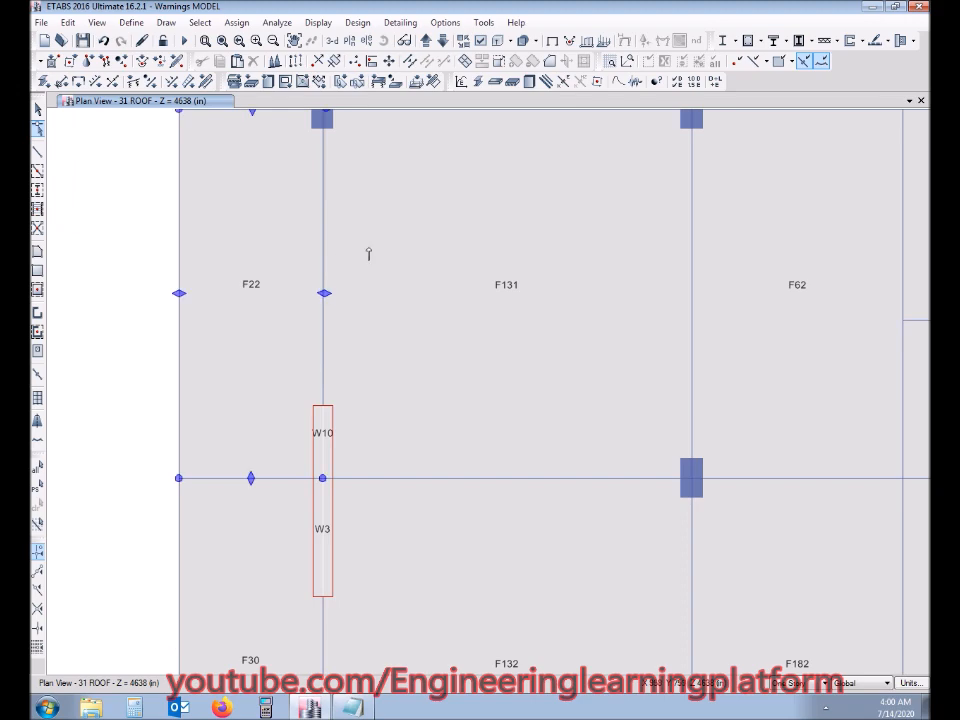
key(Escape)
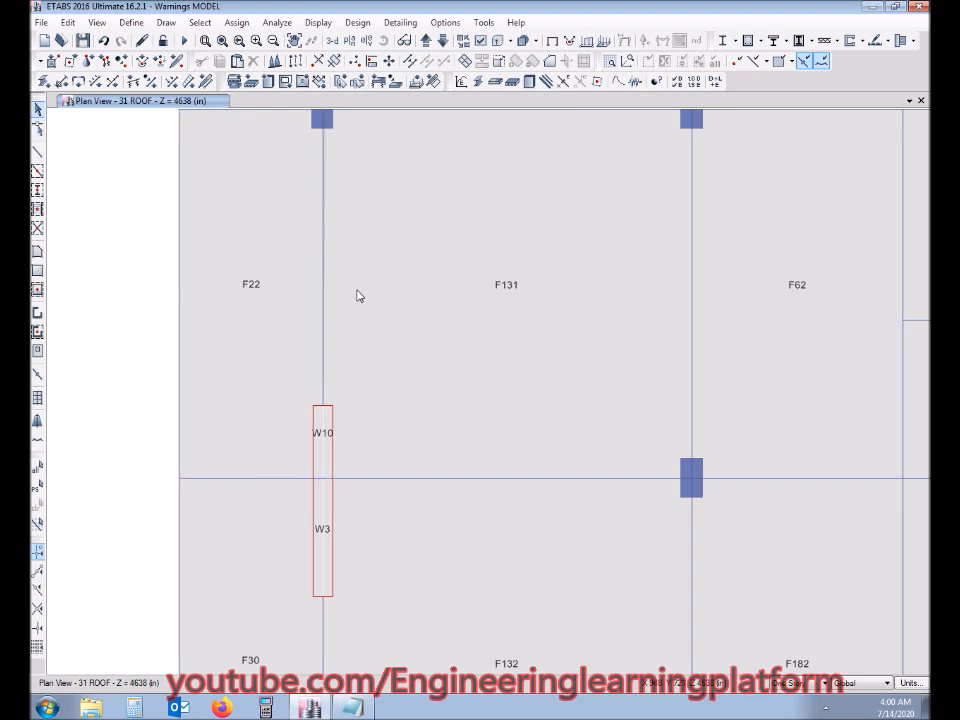
Delete the 31 ROOF warning for F131 and F22 in Notepad, and highlight the F22 & F102 pair in the following warning.
click(353, 707)
drag(440, 207, 109, 207)
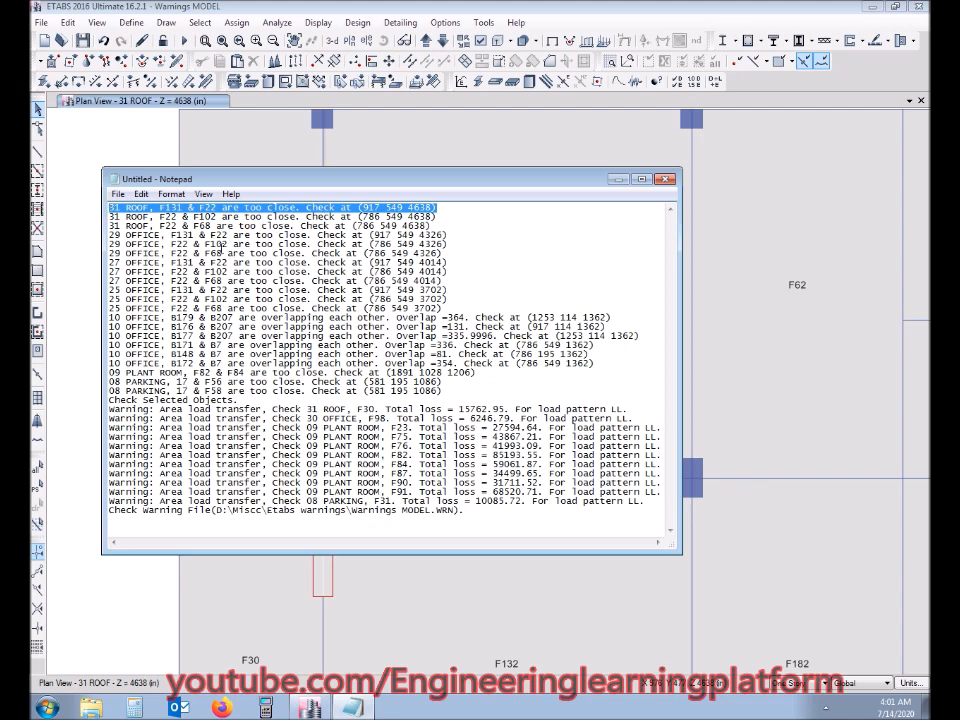
key(Delete)
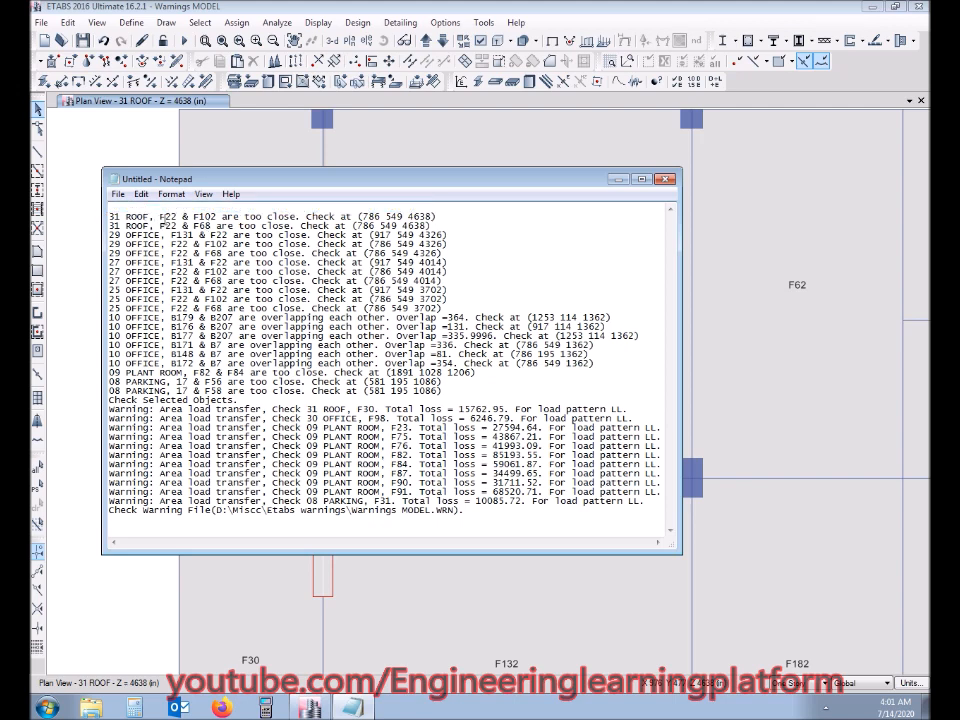
drag(159, 216, 212, 217)
click(614, 185)
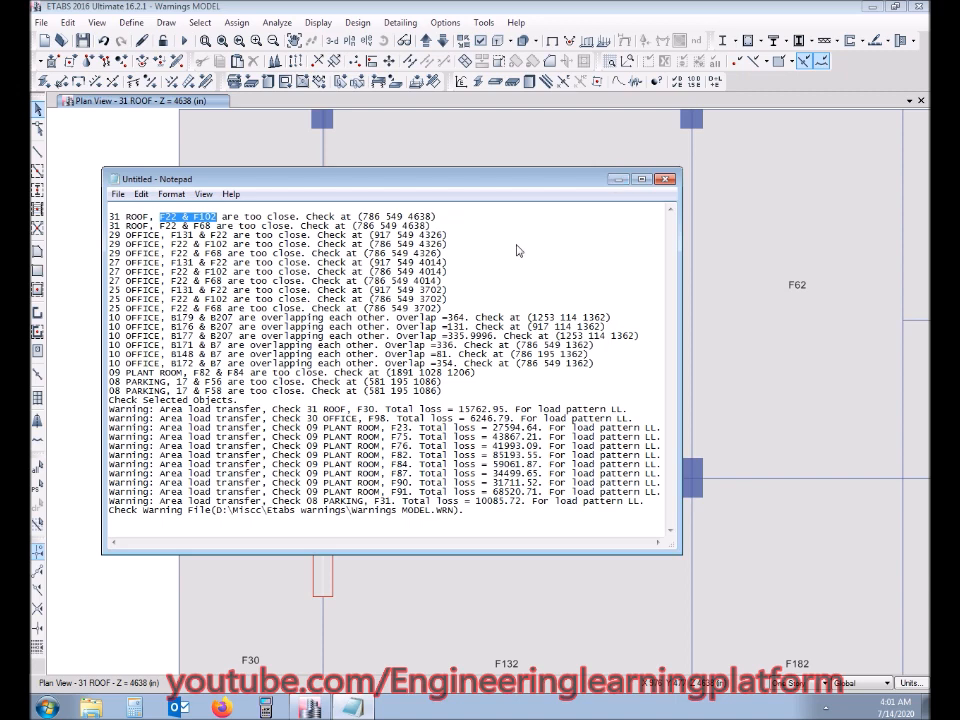
Examine the shared edge of slabs F22 and F102 on the roof plan, from the column at its inner end to the slab perimeter.
click(306, 370)
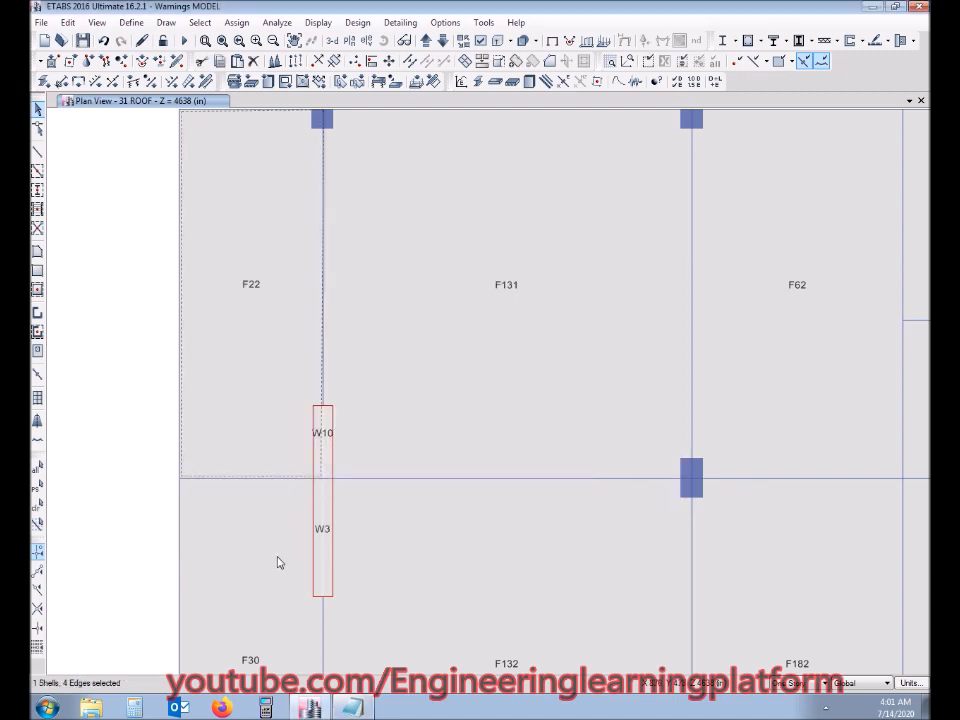
middle_drag(381, 388, 407, 500)
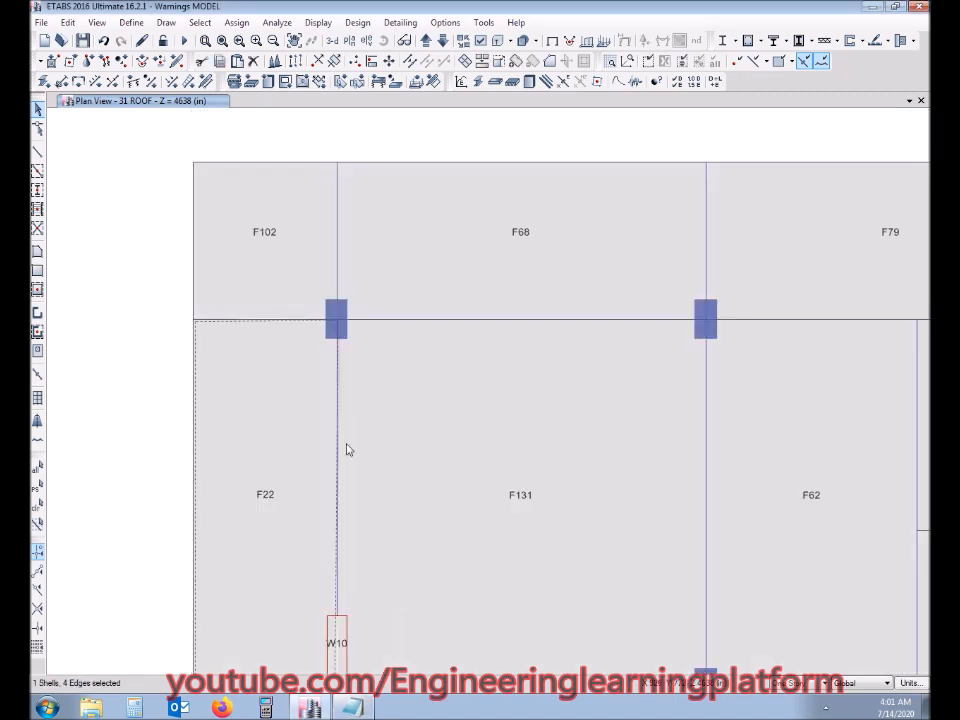
click(304, 325)
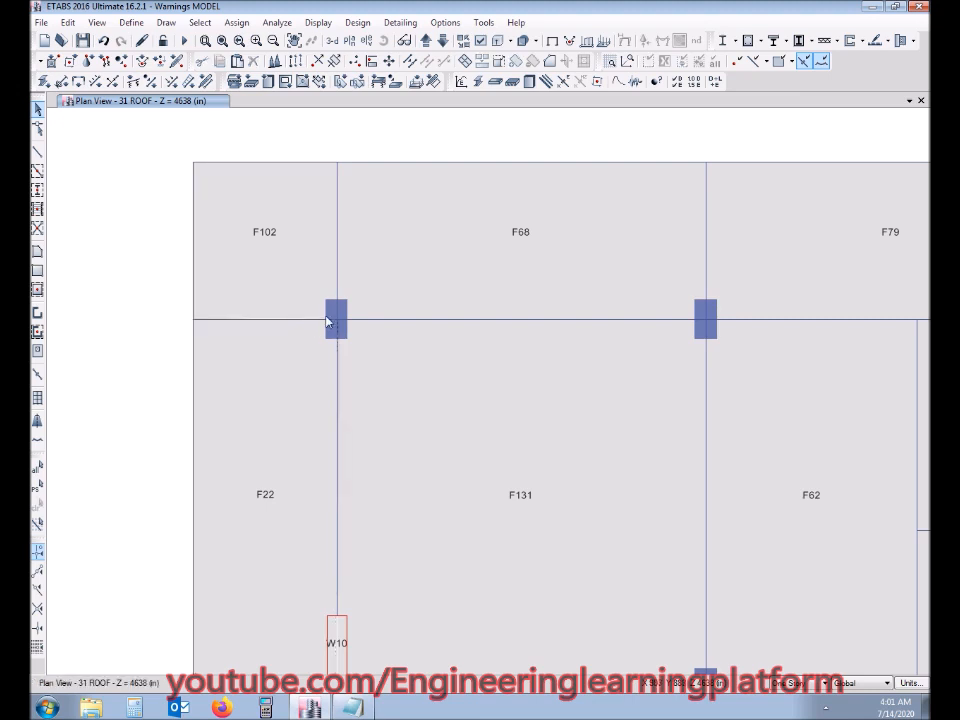
scroll(343, 347, up, 3)
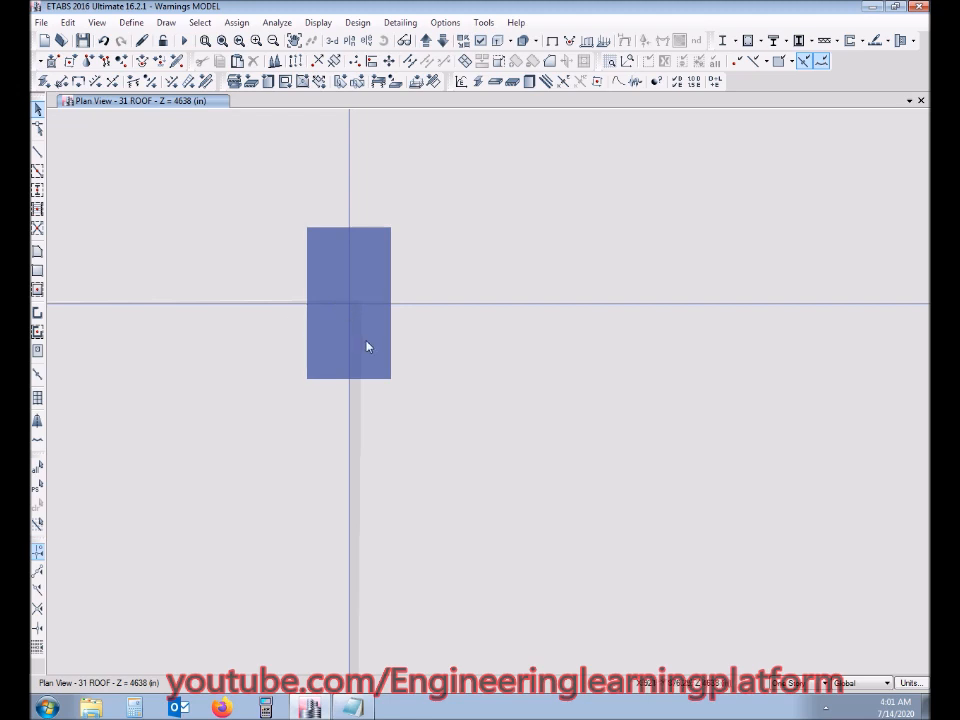
middle_drag(238, 366, 459, 363)
middle_drag(146, 338, 455, 343)
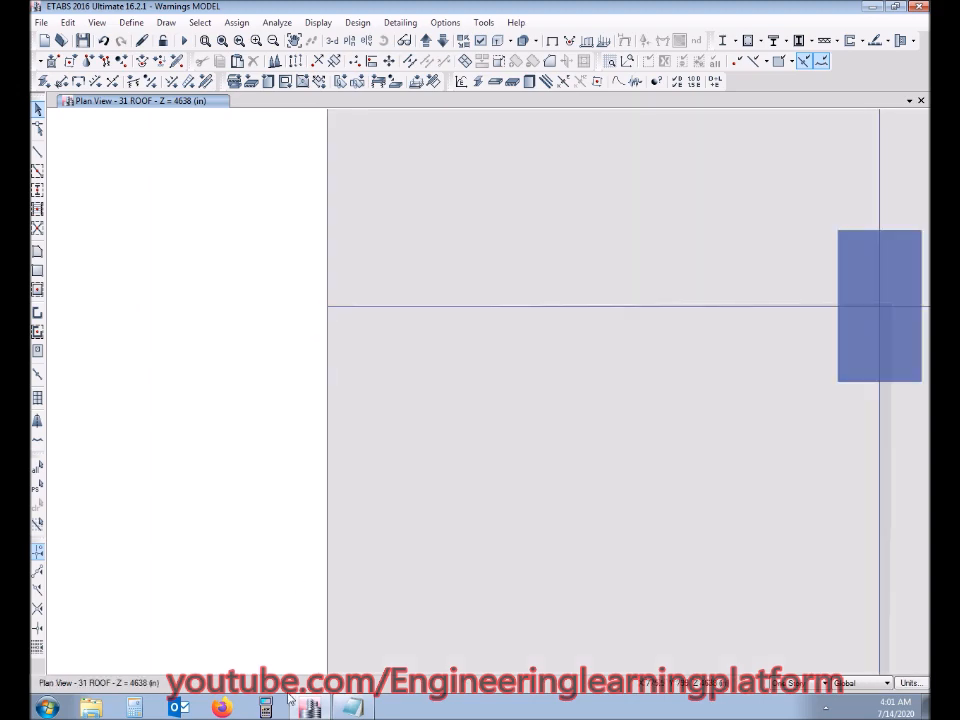
Highlight the coordinates 786 549 in the F22 & F102 warning and locate that point on the 31 ROOF plan.
click(353, 708)
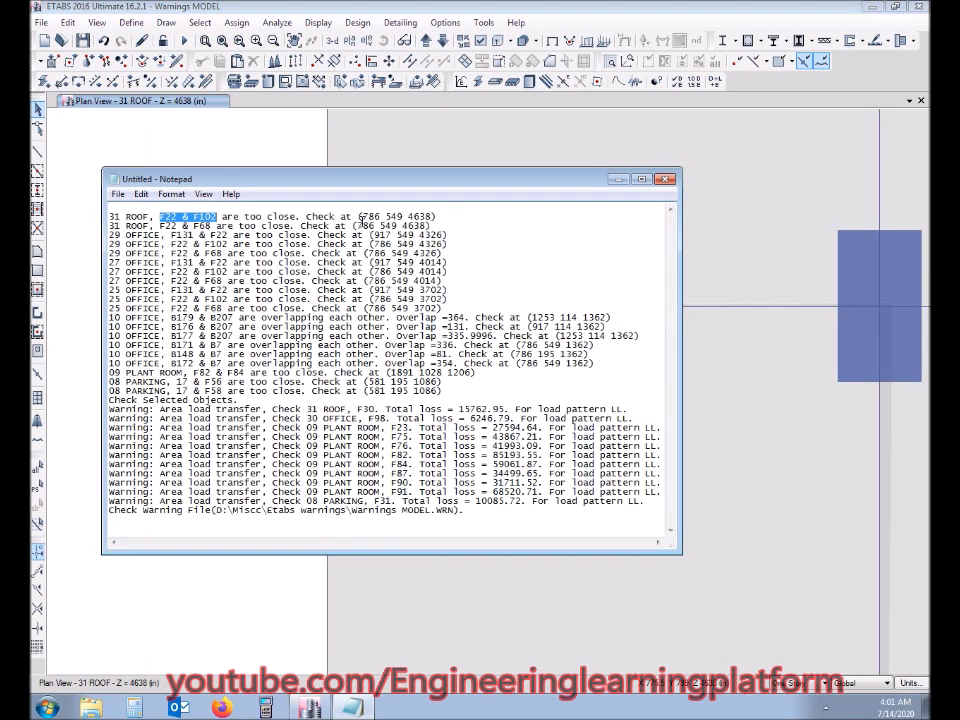
drag(360, 216, 409, 216)
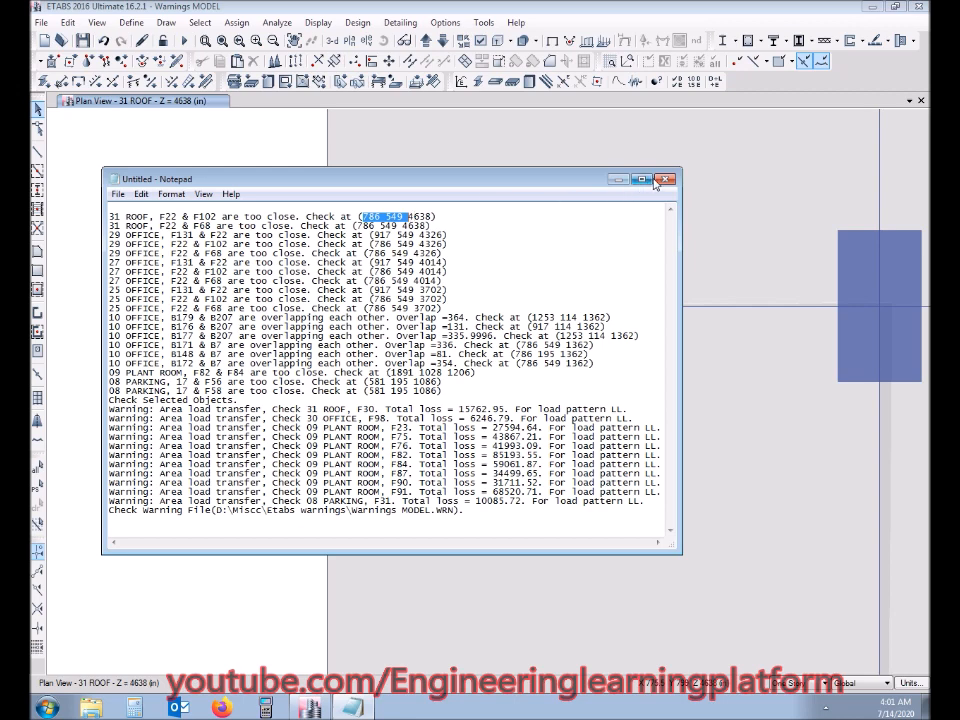
click(618, 180)
scroll(376, 432, down, 1)
middle_drag(376, 432, 259, 289)
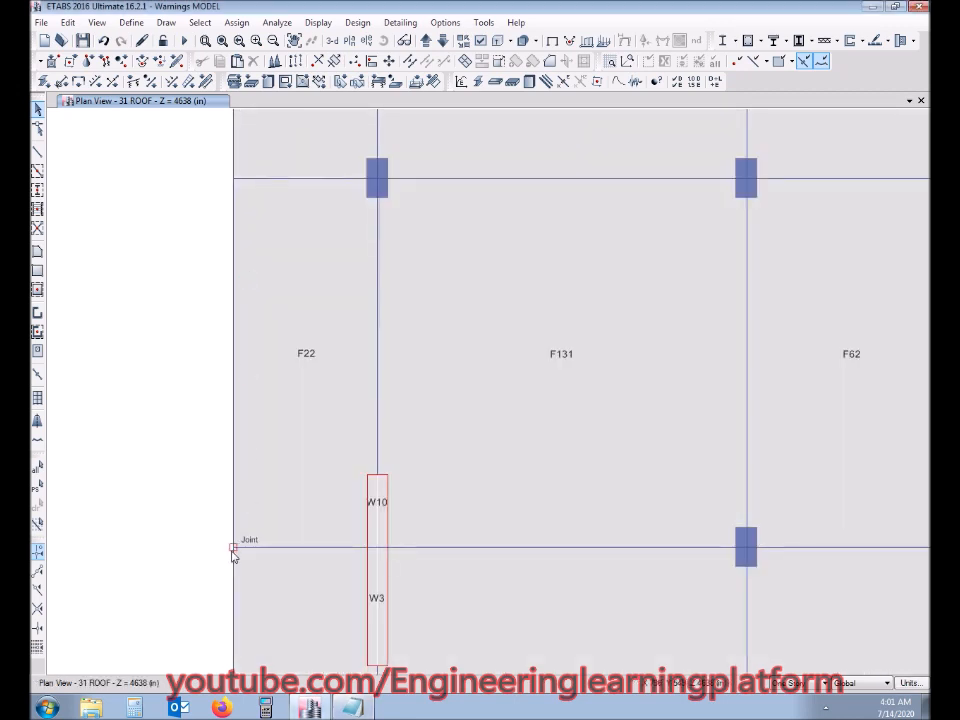
middle_drag(315, 373, 287, 495)
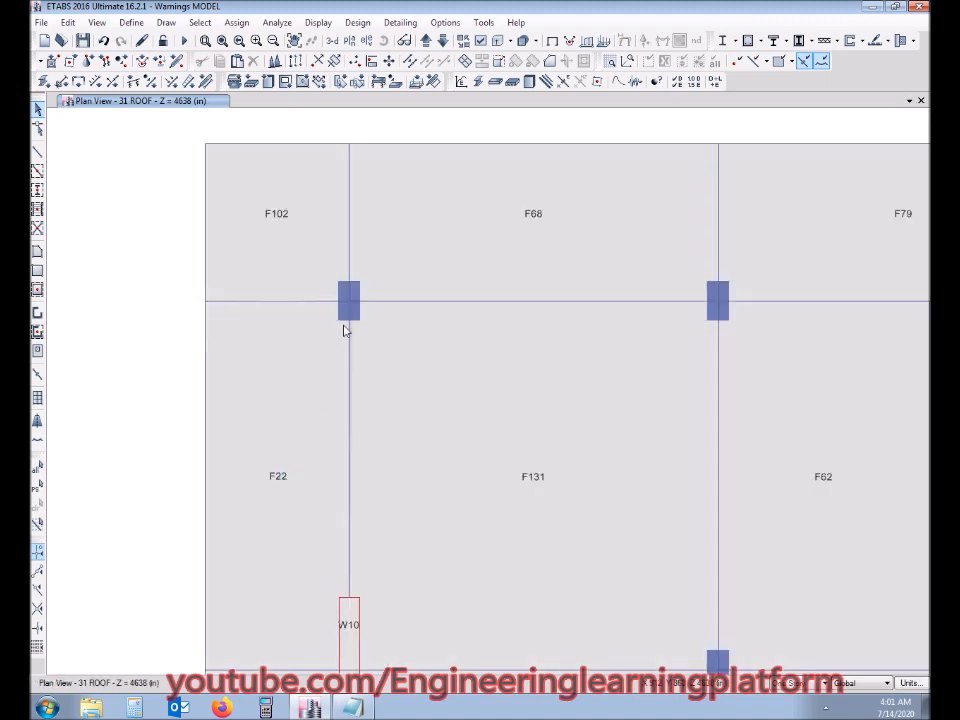
Reshape slab F22, moving its upper inner corner onto the beam intersection at the column below F102 and F68.
scroll(343, 305, up, 3)
click(38, 128)
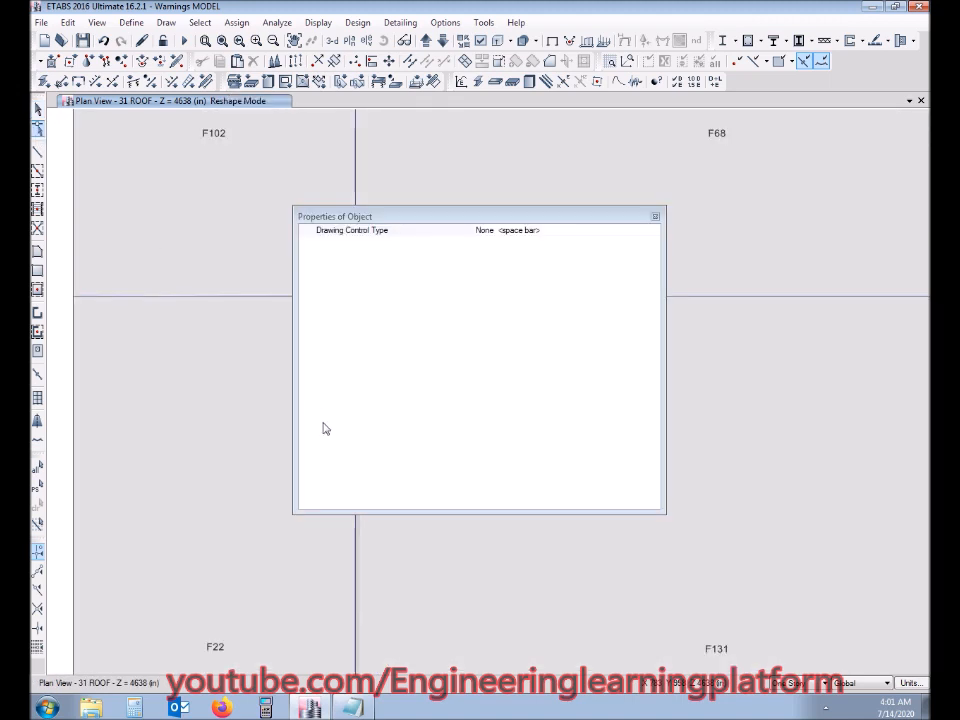
click(655, 216)
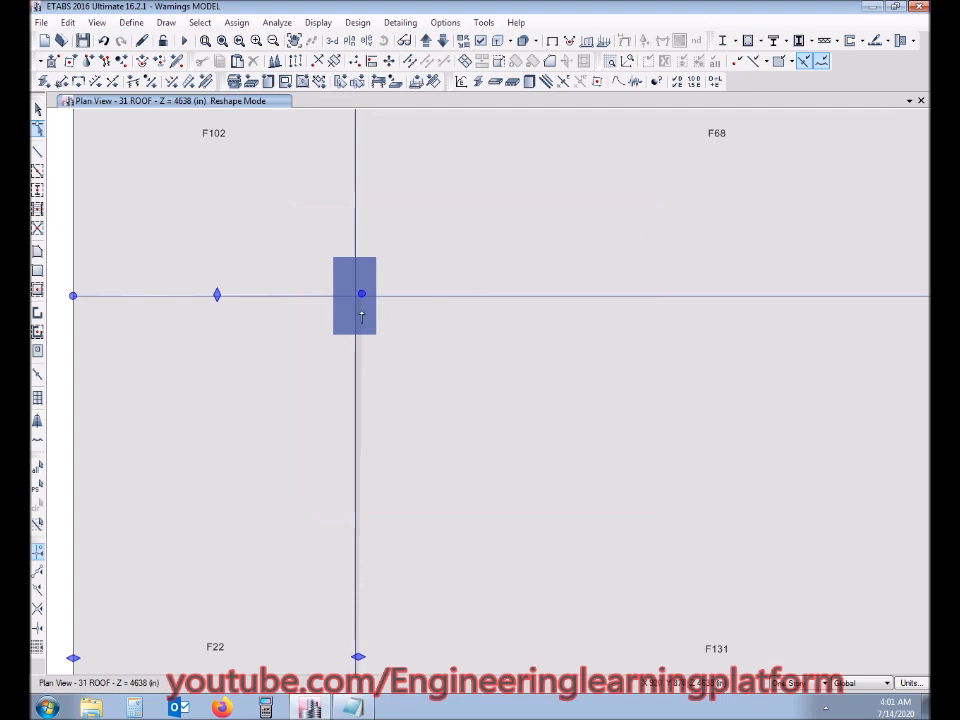
scroll(365, 295, up, 2)
click(360, 300)
drag(359, 299, 346, 302)
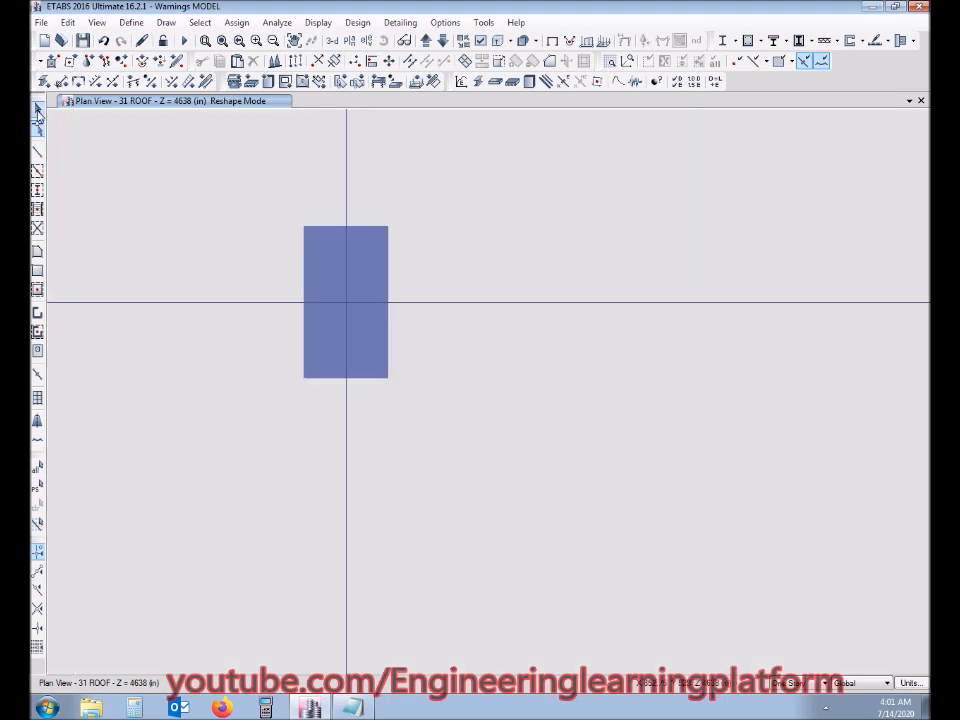
key(Escape)
Delete the 31 ROOF warning for F22 and F102 in Notepad, and highlight the F22 & F68 pair in the following warning.
scroll(310, 345, down, 1)
scroll(319, 437, down, 3)
middle_drag(321, 420, 232, 252)
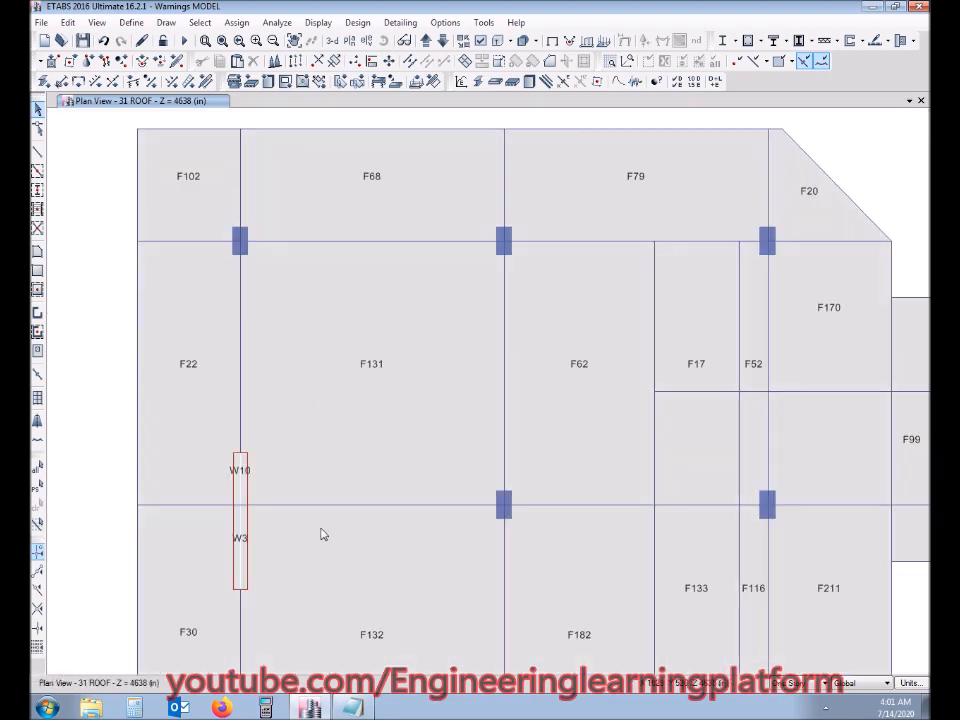
click(353, 708)
drag(443, 216, 108, 216)
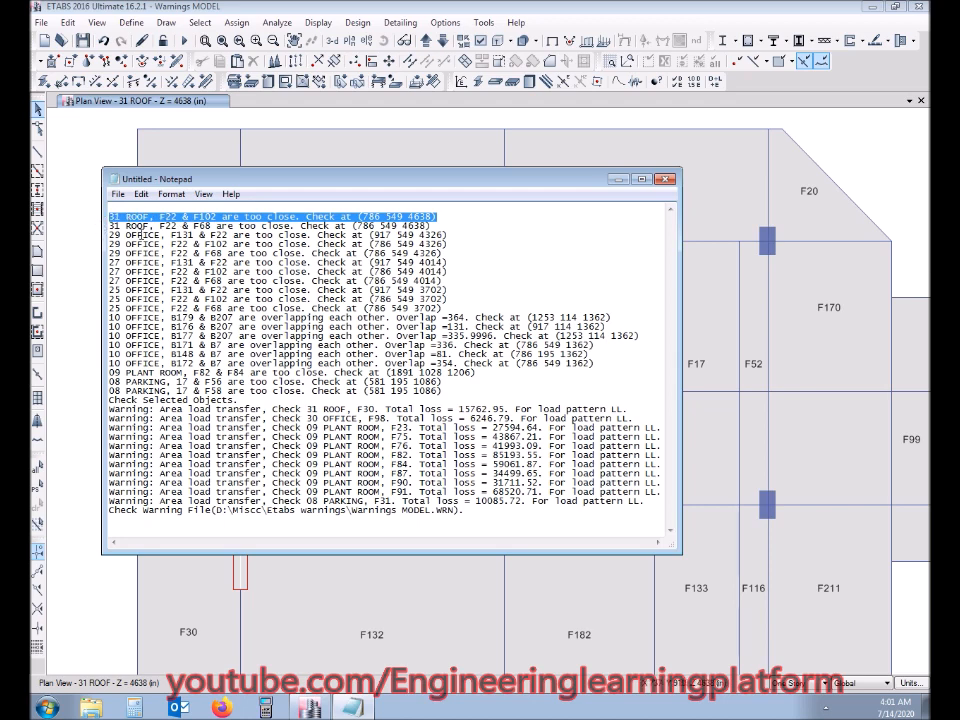
key(Delete)
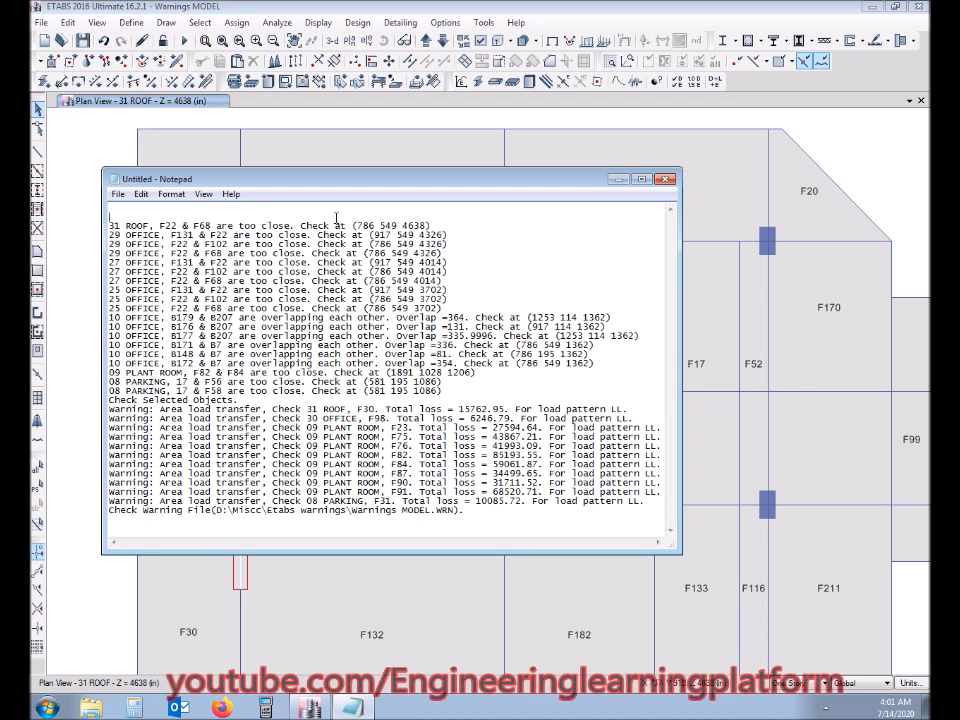
drag(177, 226, 211, 226)
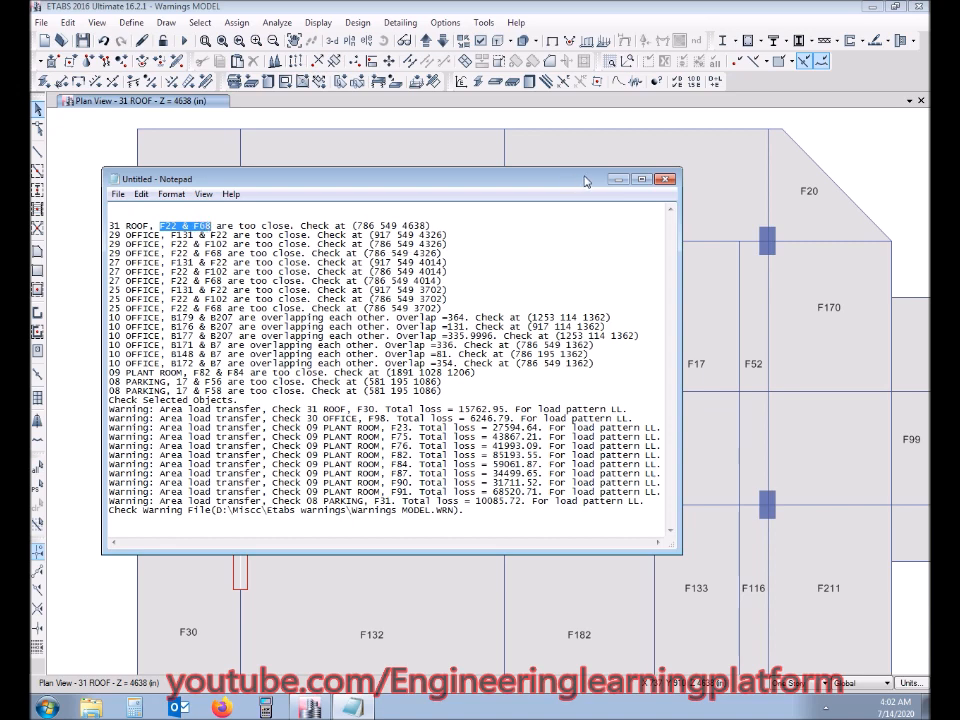
click(617, 180)
Select slab F68 on story 31 ROOF by its shell label.
middle_drag(321, 583, 324, 379)
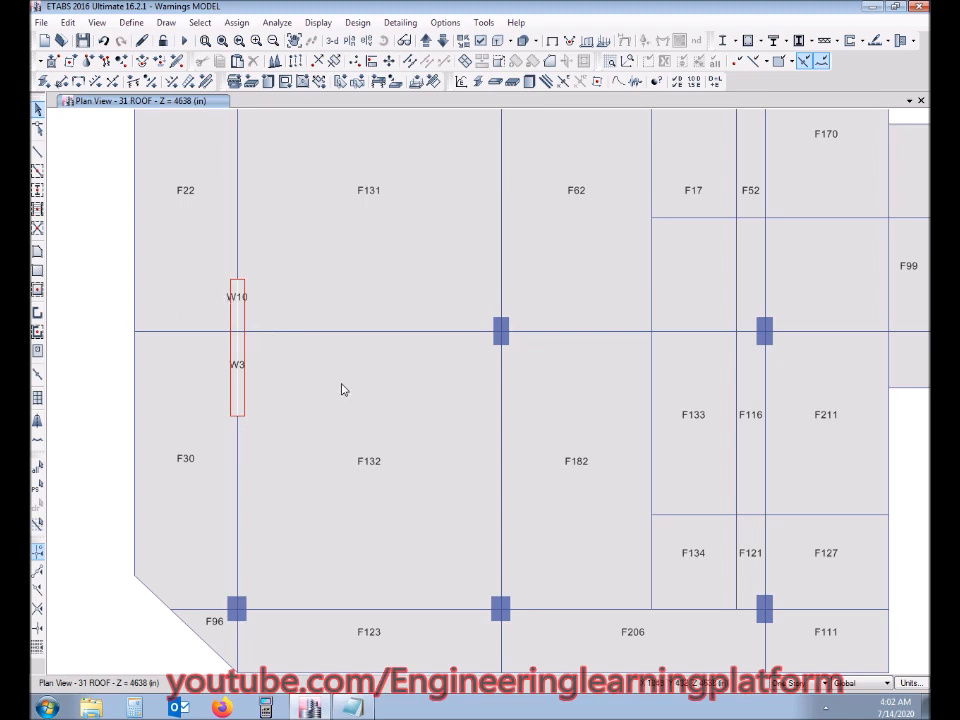
middle_drag(371, 386, 371, 489)
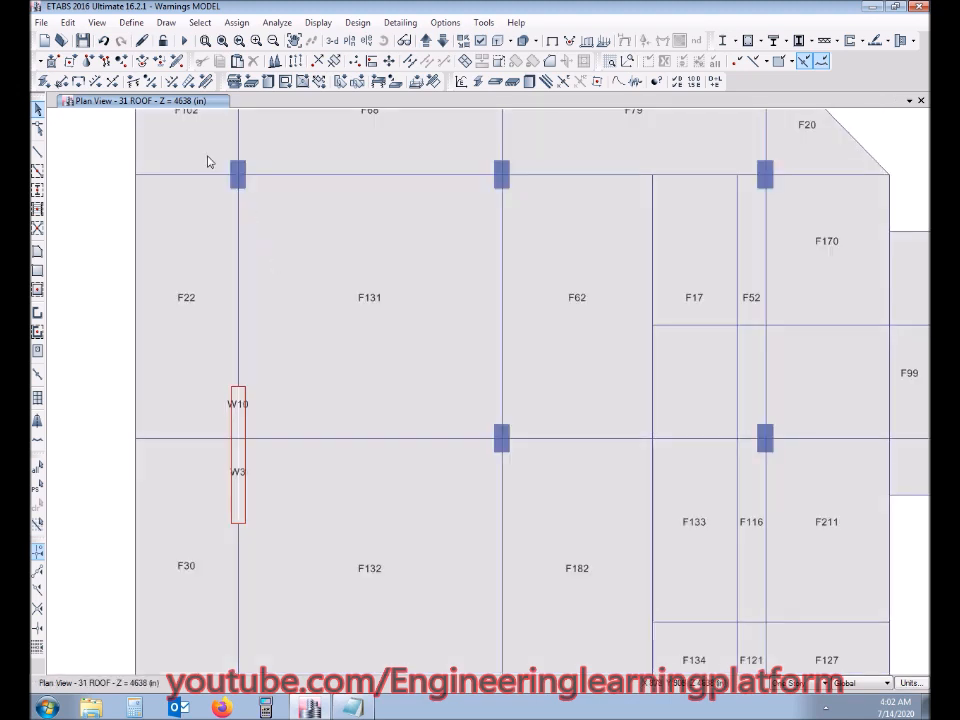
middle_drag(208, 161, 202, 219)
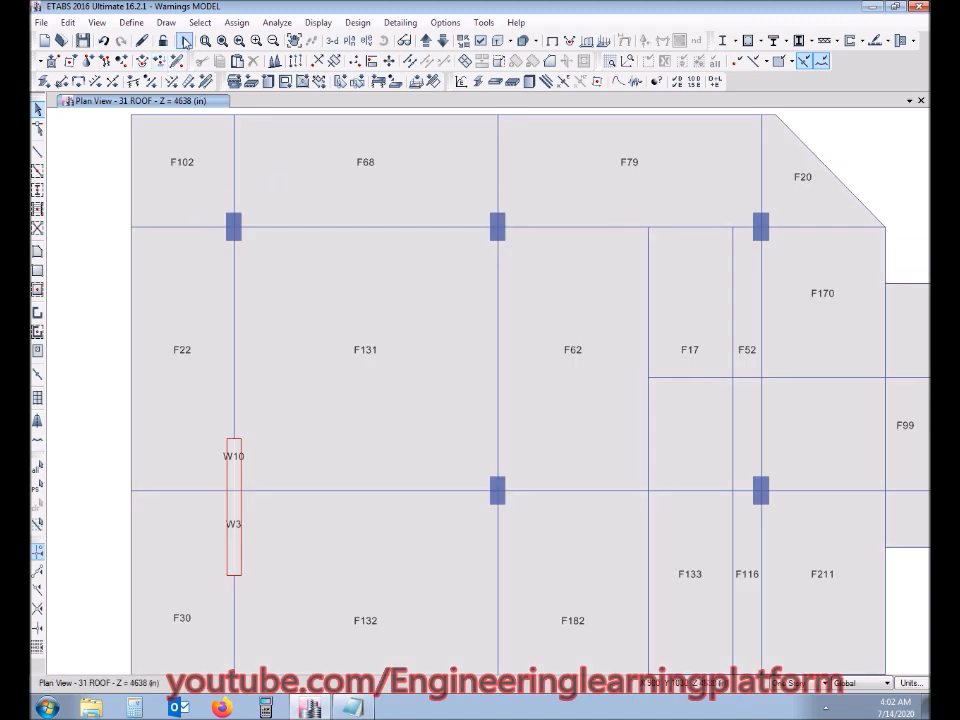
click(212, 26)
mouse_move(222, 40)
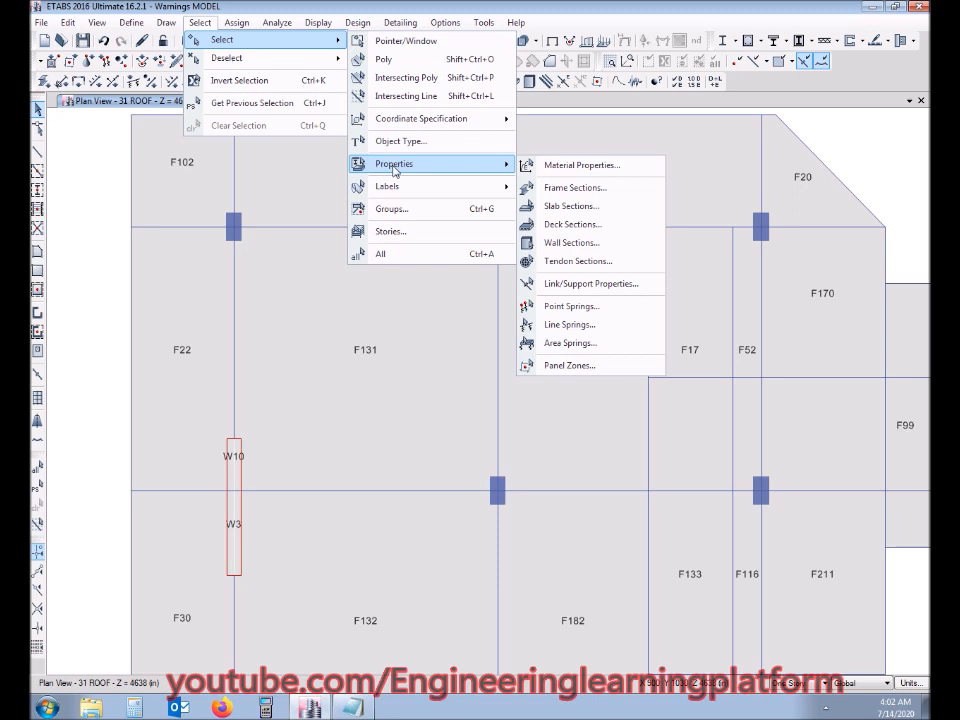
mouse_move(395, 186)
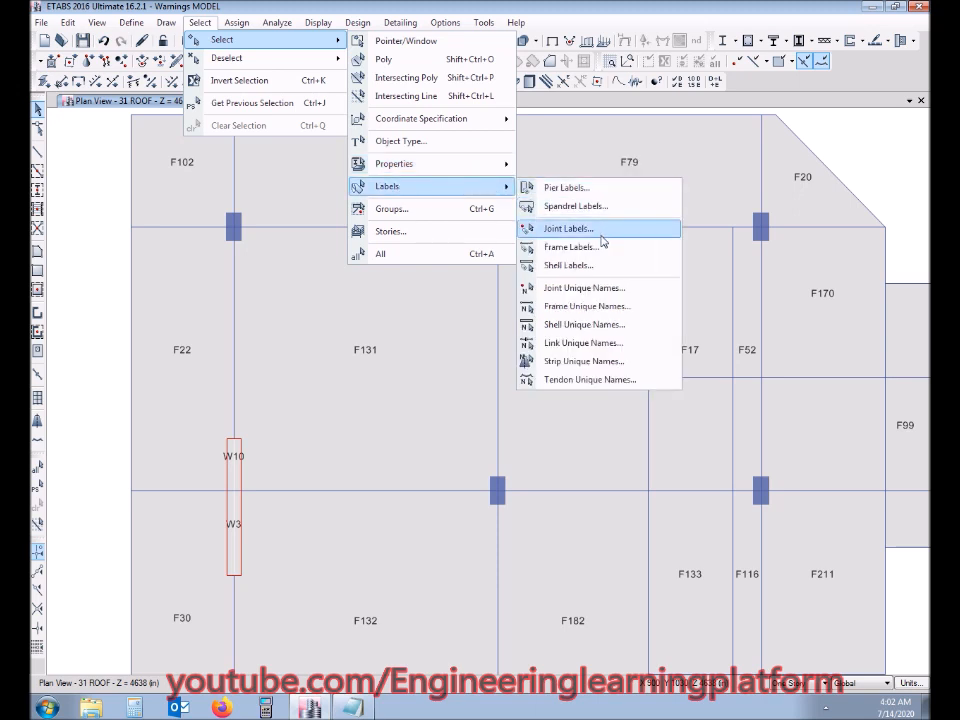
click(600, 266)
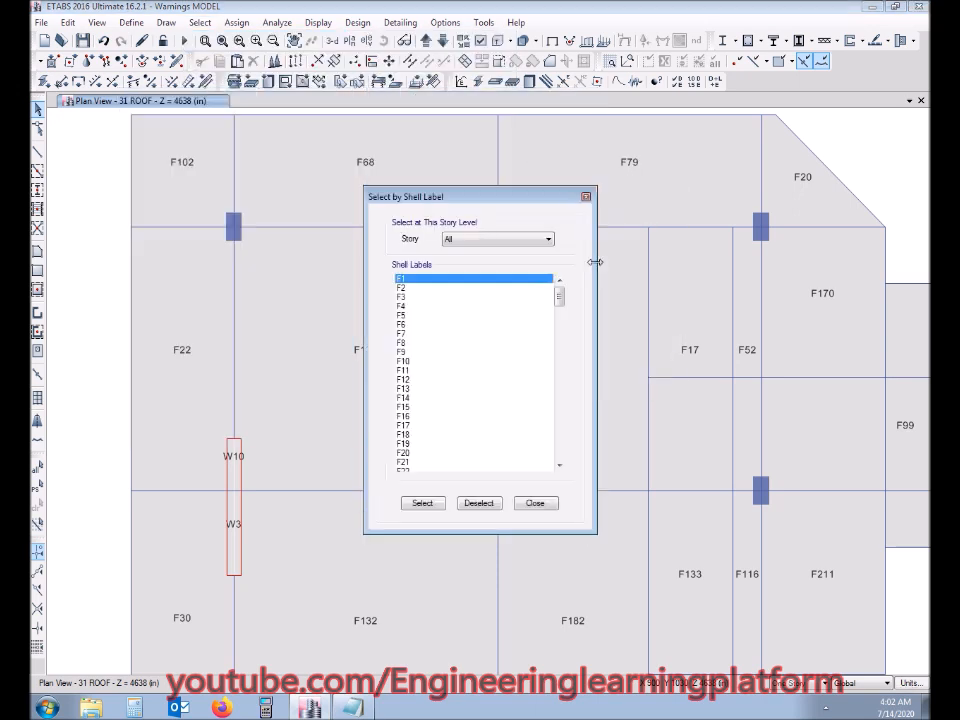
click(543, 243)
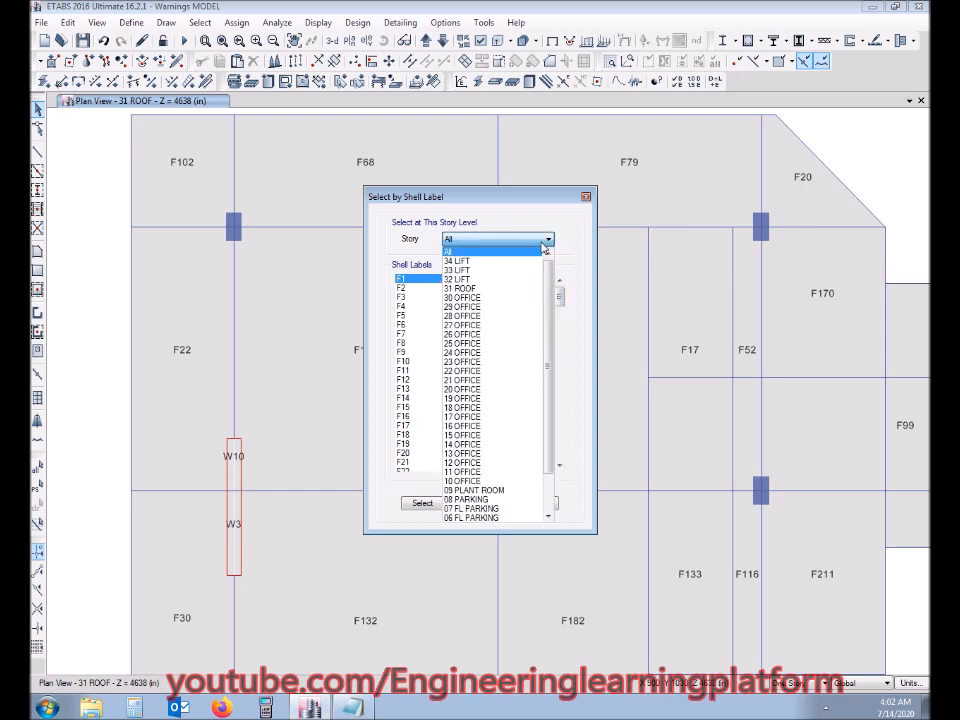
click(518, 289)
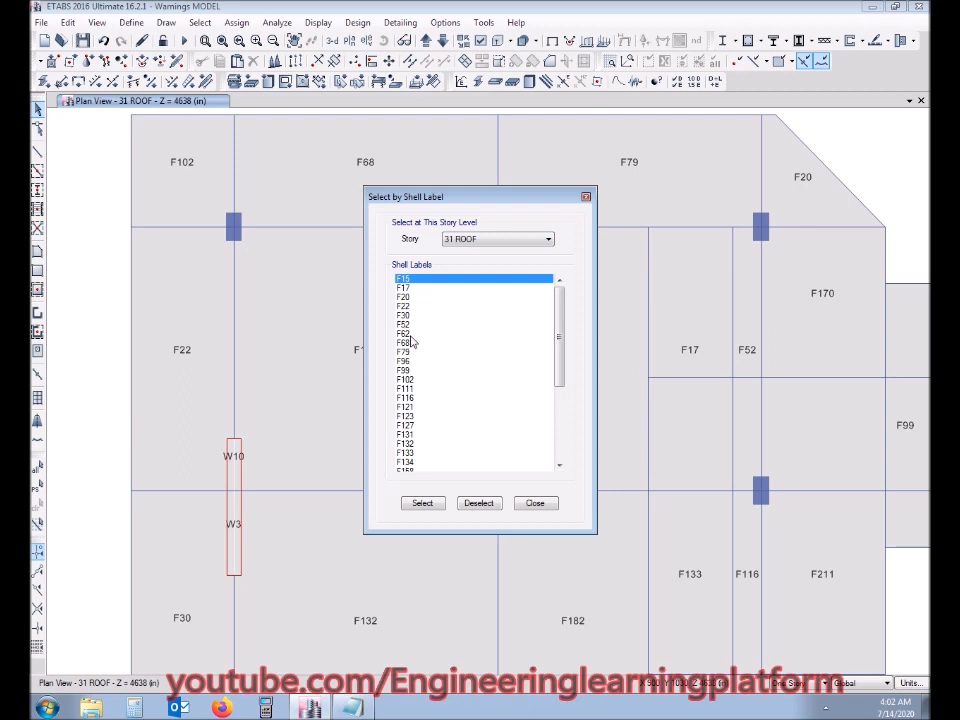
click(410, 343)
click(422, 502)
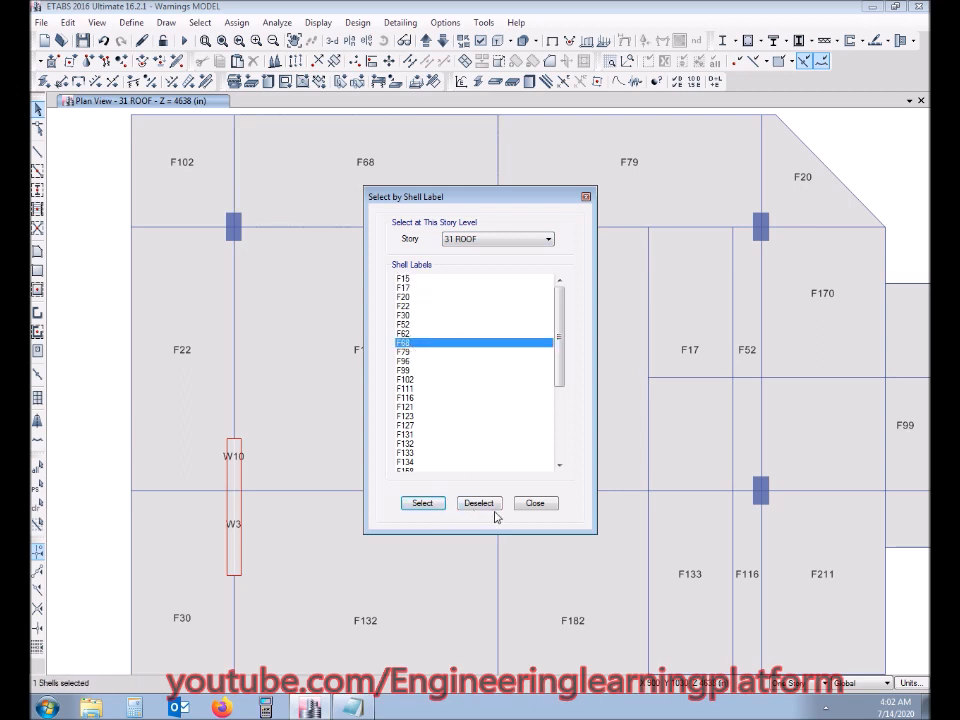
click(535, 503)
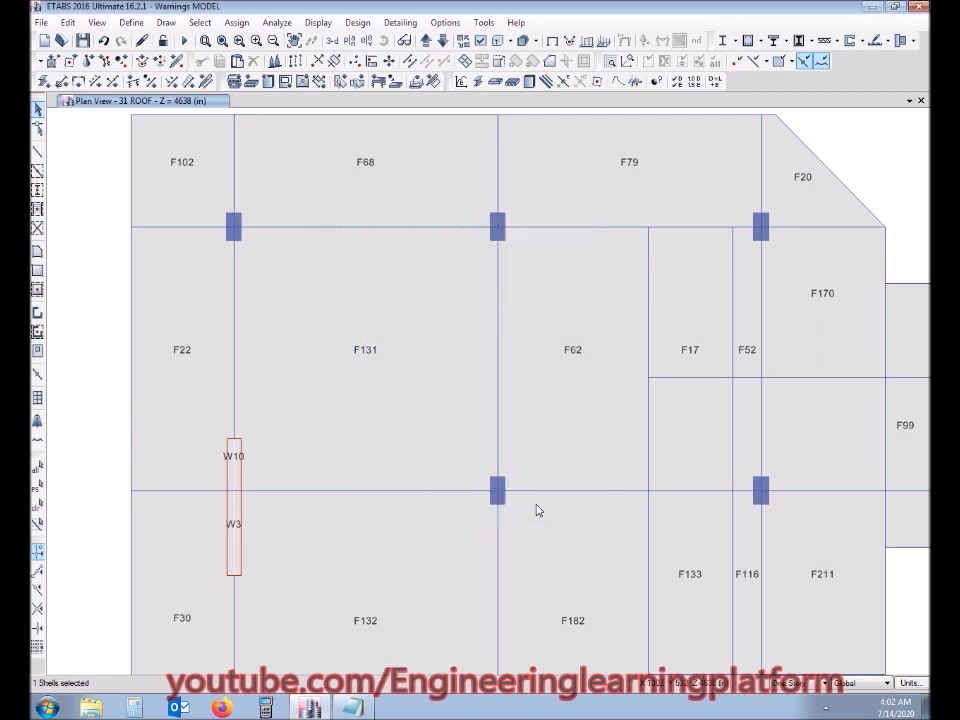
Isolate slab F68 on 31 ROOF, restore all objects, and inspect the slab corner at the column below F102 and F68.
right_click(96, 354)
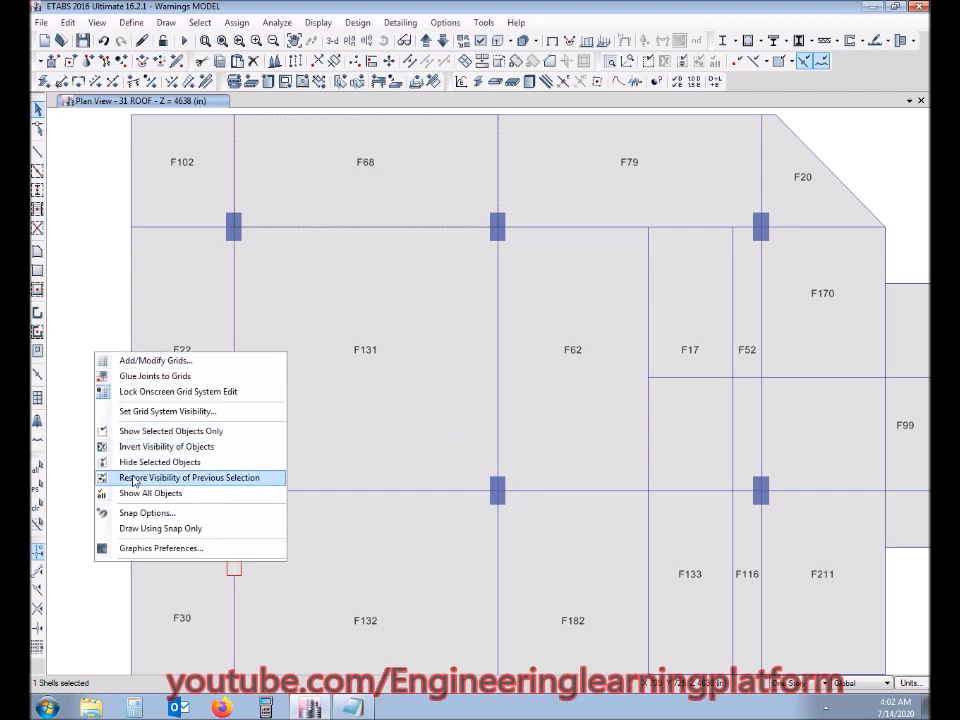
click(136, 433)
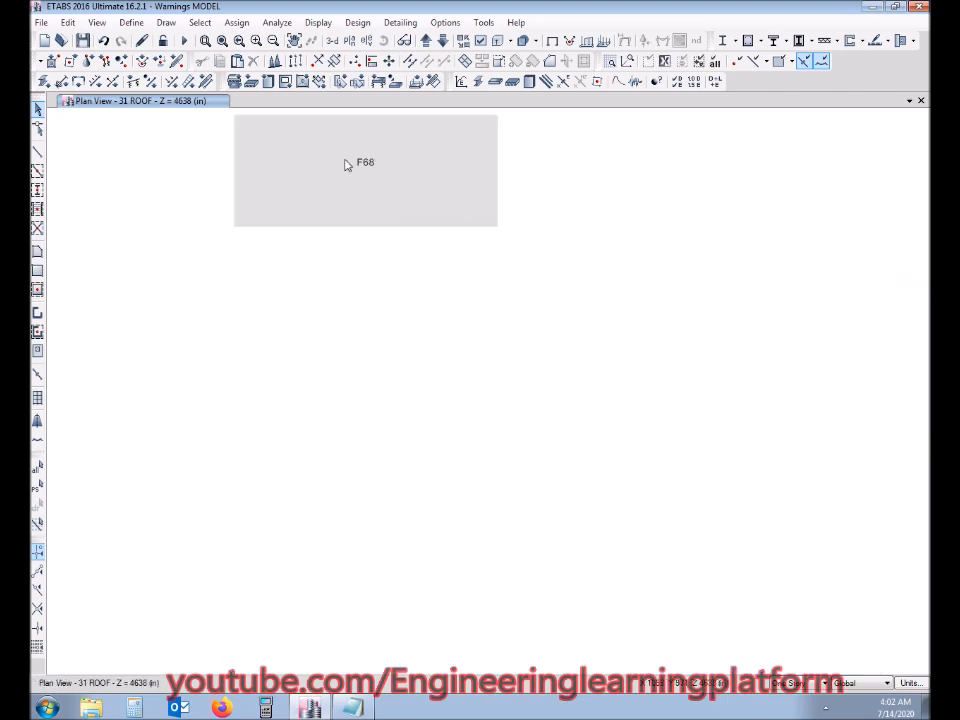
right_click(103, 326)
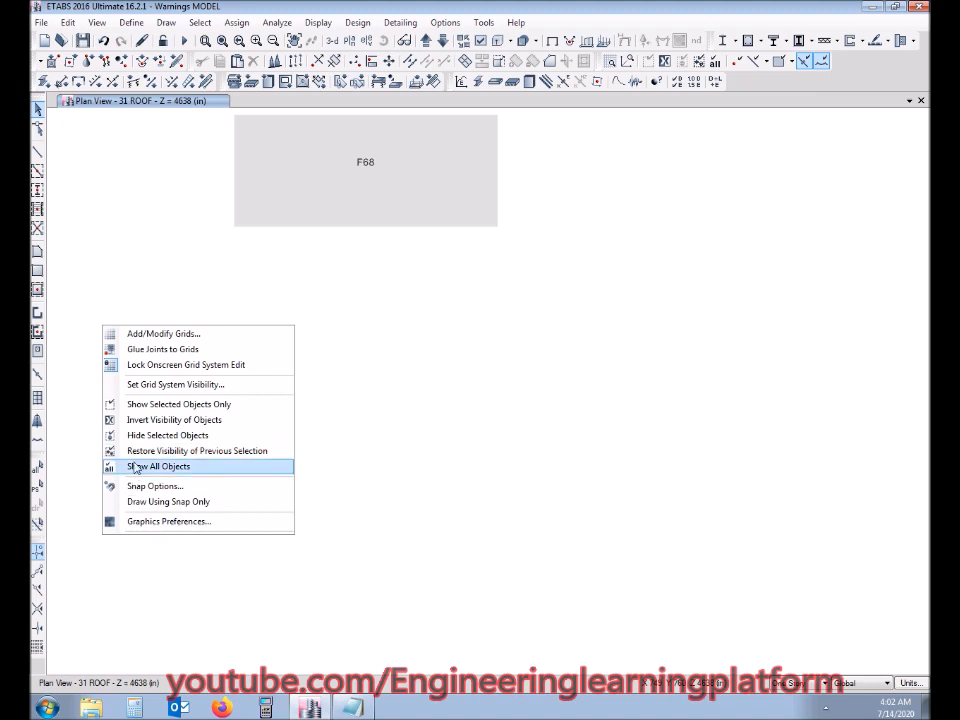
click(136, 466)
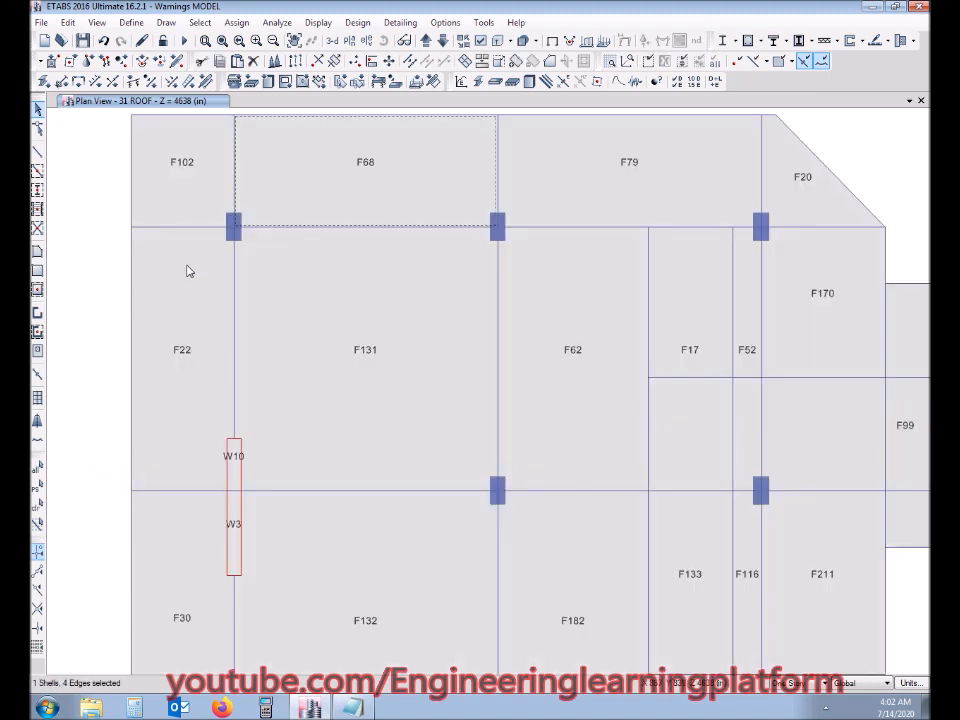
scroll(240, 223, up, 5)
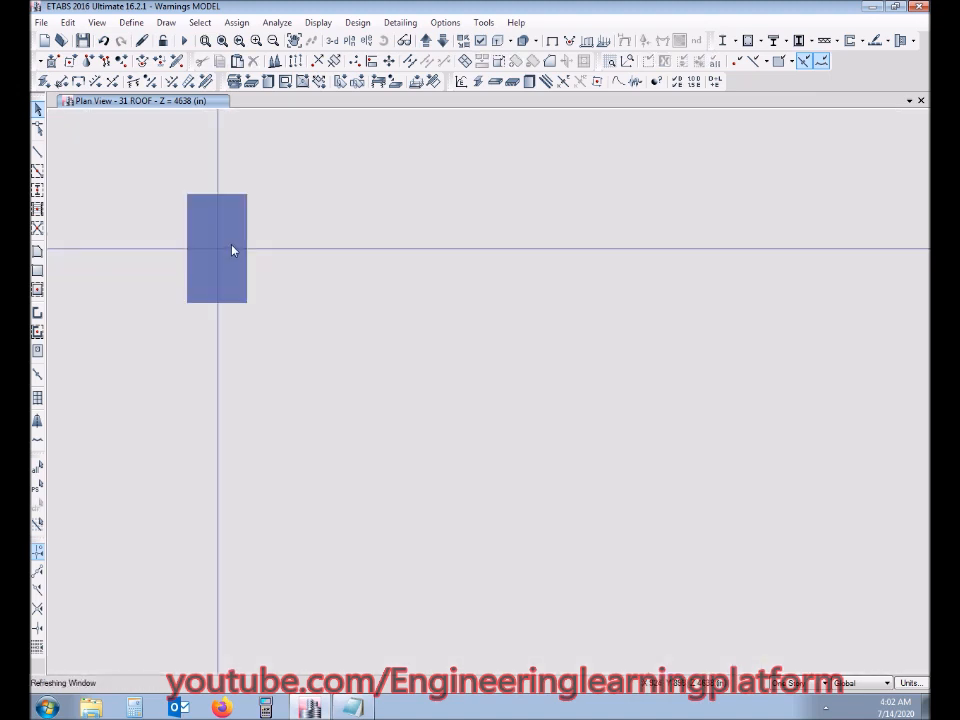
scroll(236, 279, down, 3)
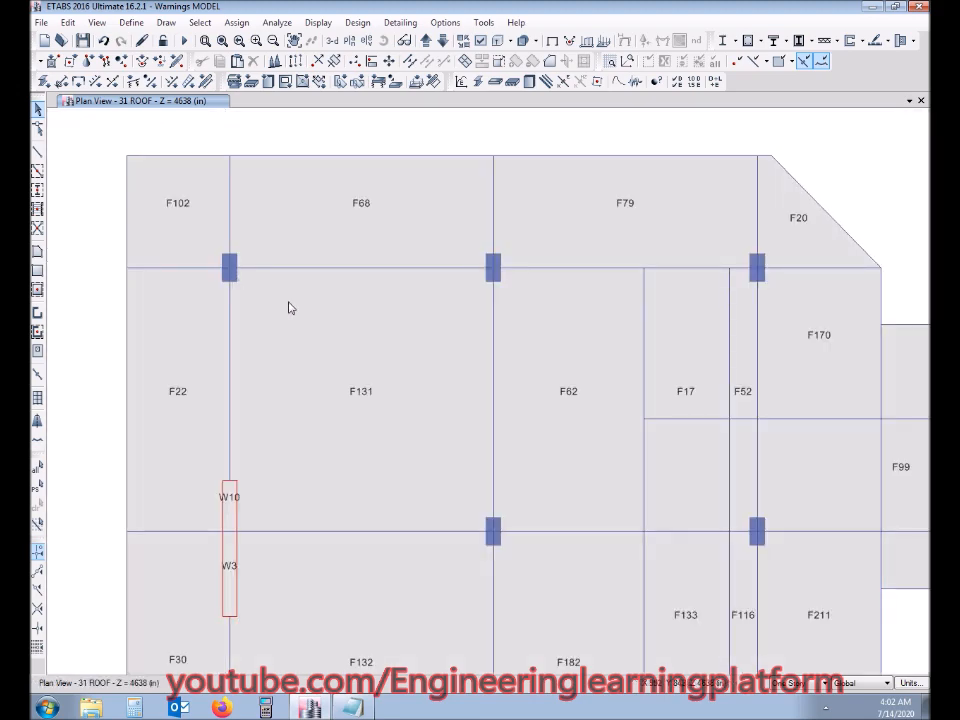
Delete the 31 ROOF warning for F22 and F68 in Notepad, and highlight the three 29 OFFICE warnings.
key(alt+Tab)
drag(438, 228, 115, 222)
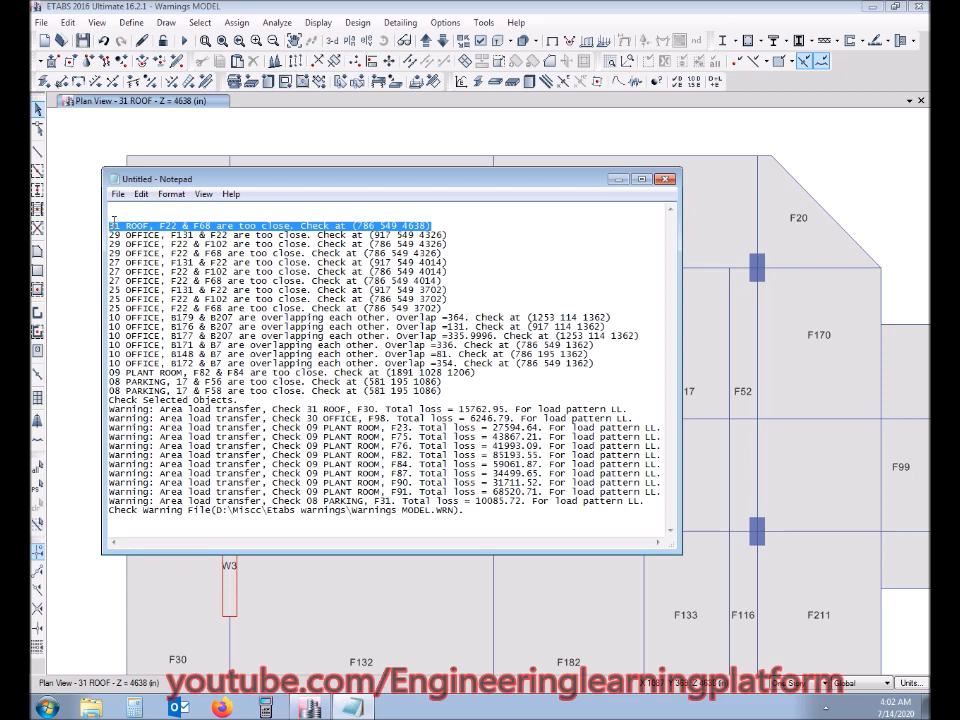
key(Delete)
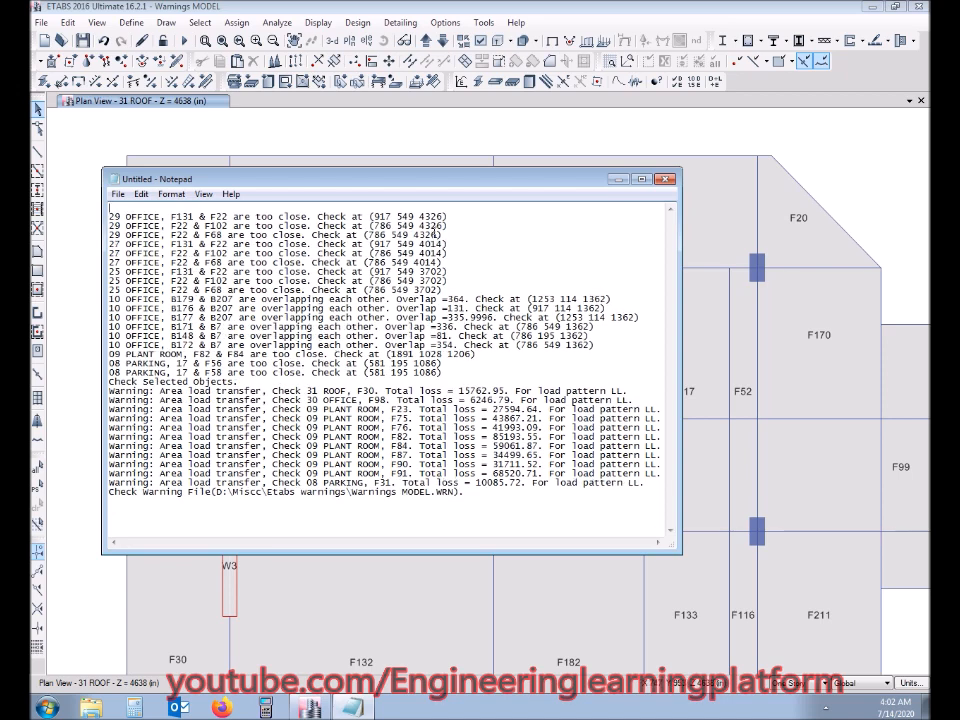
drag(445, 235, 227, 200)
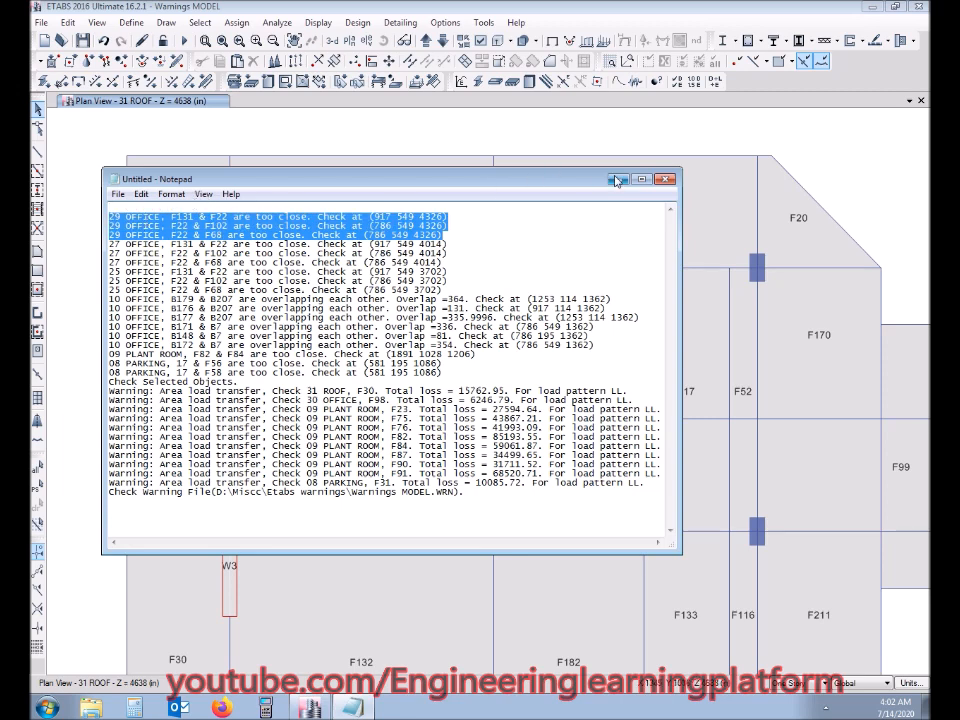
Bring up the 29 OFFICE plan view and check it against the highlighted 29 OFFICE warnings in Notepad.
click(465, 136)
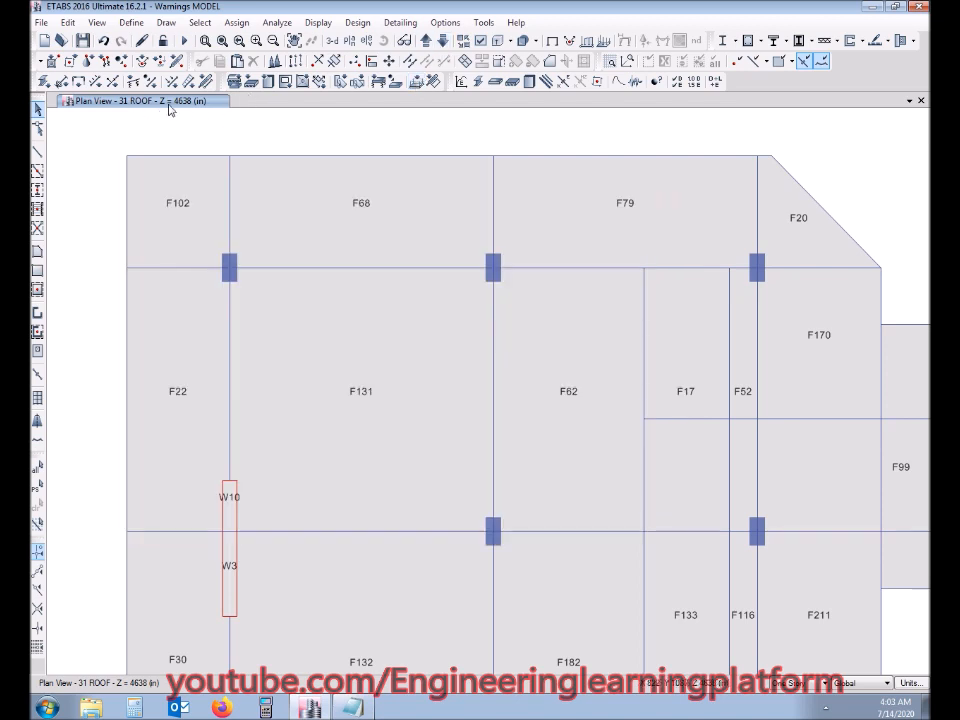
click(443, 41)
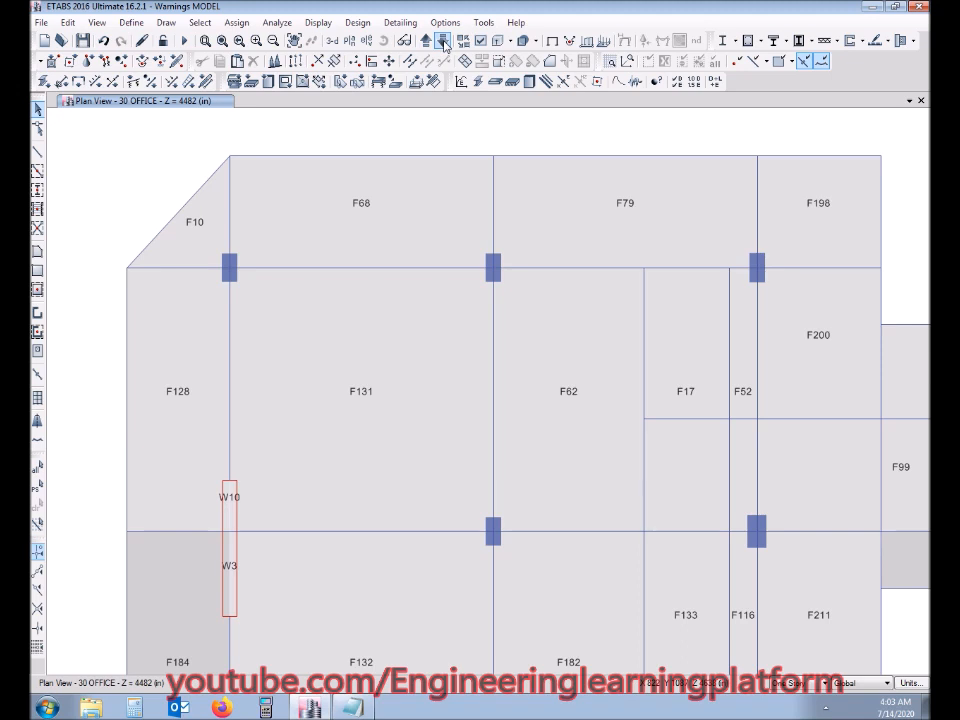
click(443, 41)
middle_drag(422, 375, 416, 315)
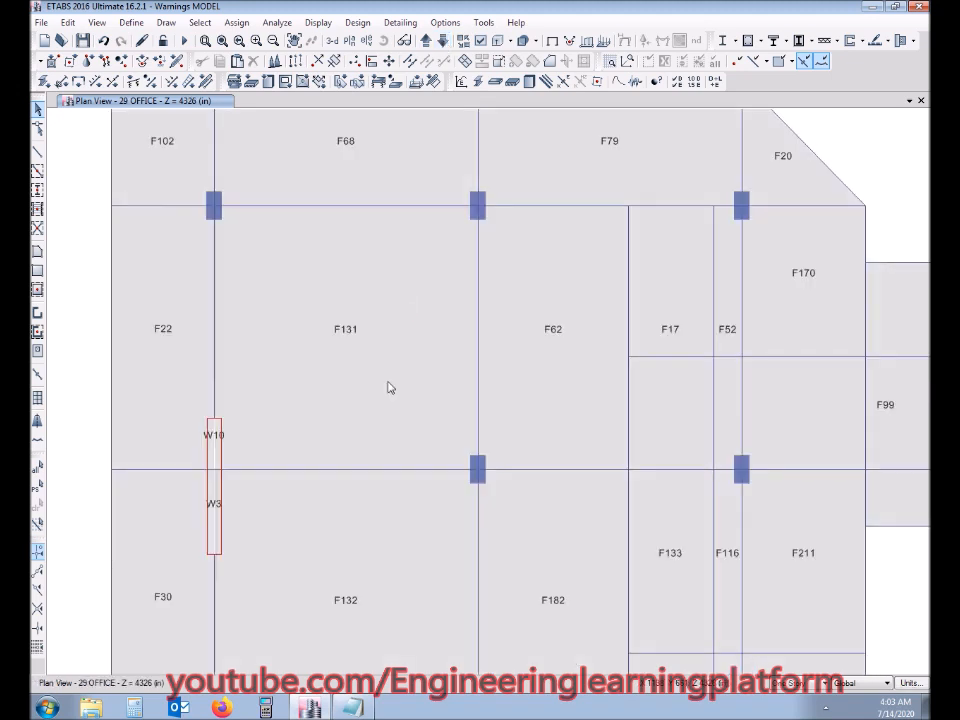
scroll(390, 388, down, 3)
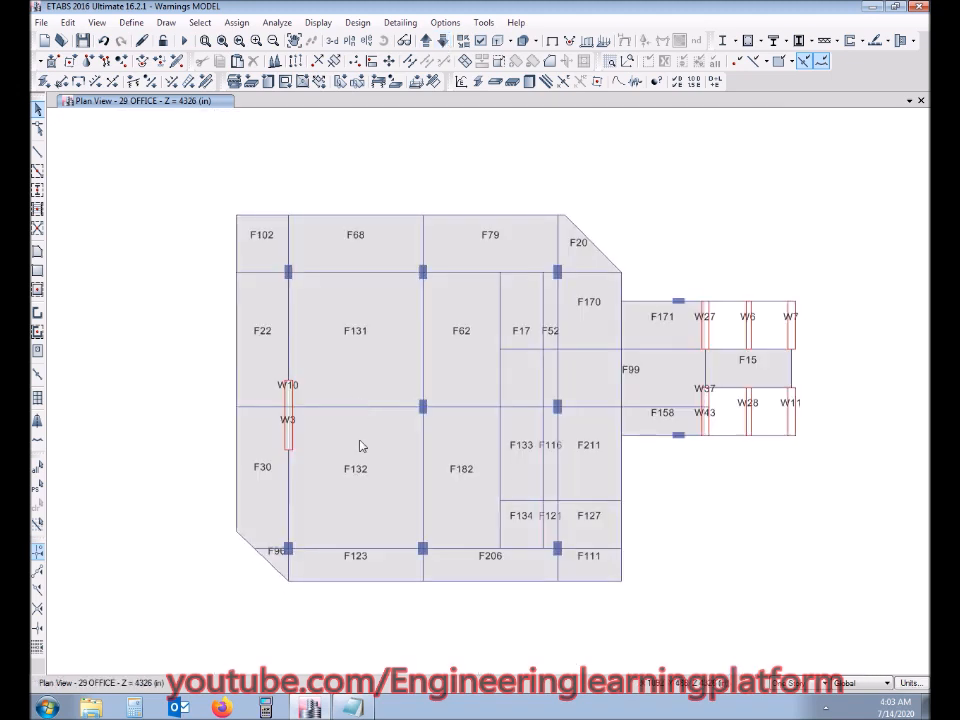
click(352, 708)
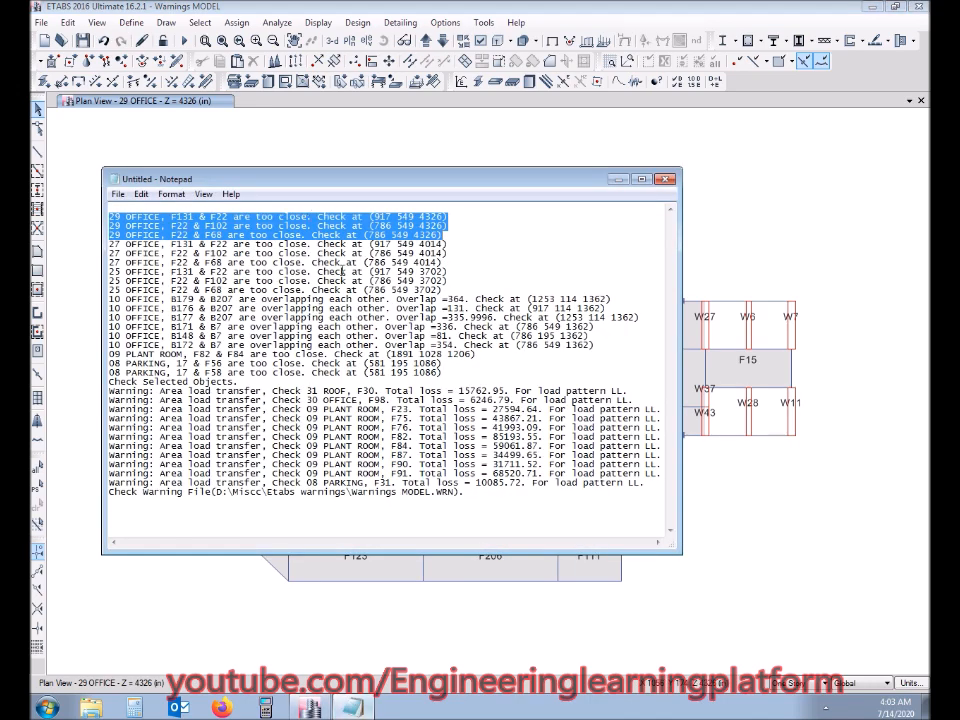
click(619, 179)
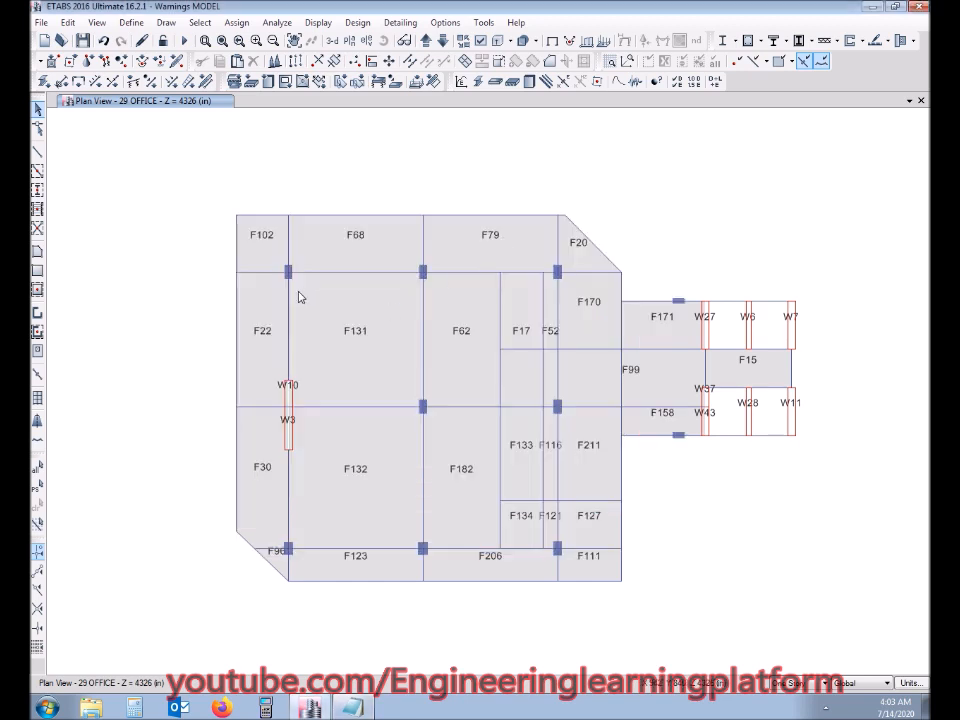
Reshape slab F22 on 29 OFFICE, moving its upper inner corner onto the beam intersection at the column below F102 and F68.
scroll(298, 300, up, 3)
click(38, 129)
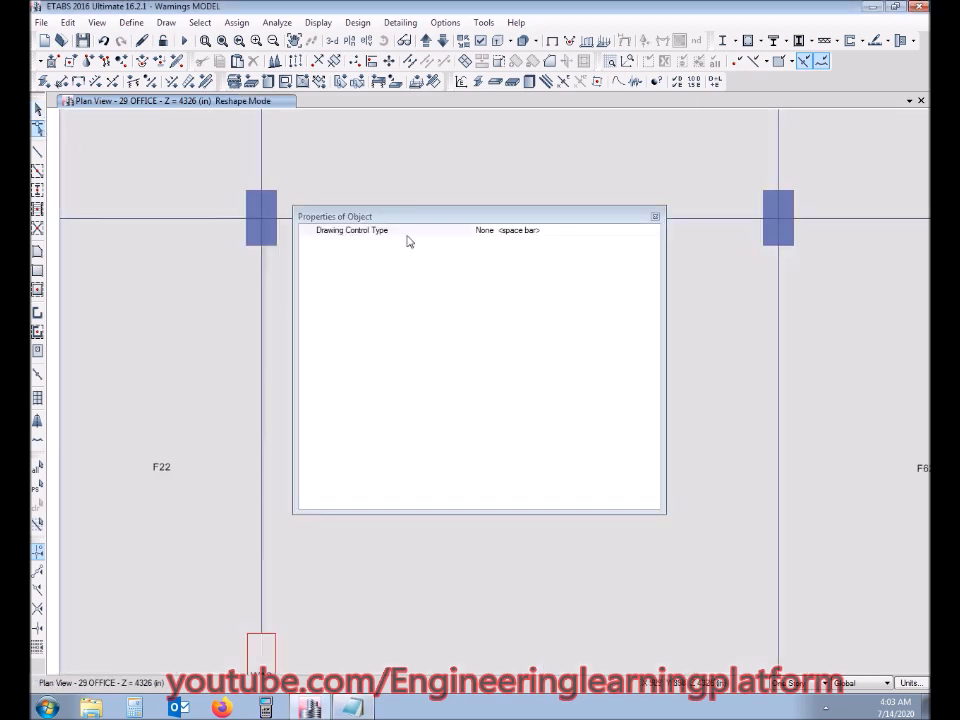
click(655, 216)
click(254, 217)
scroll(254, 217, up, 3)
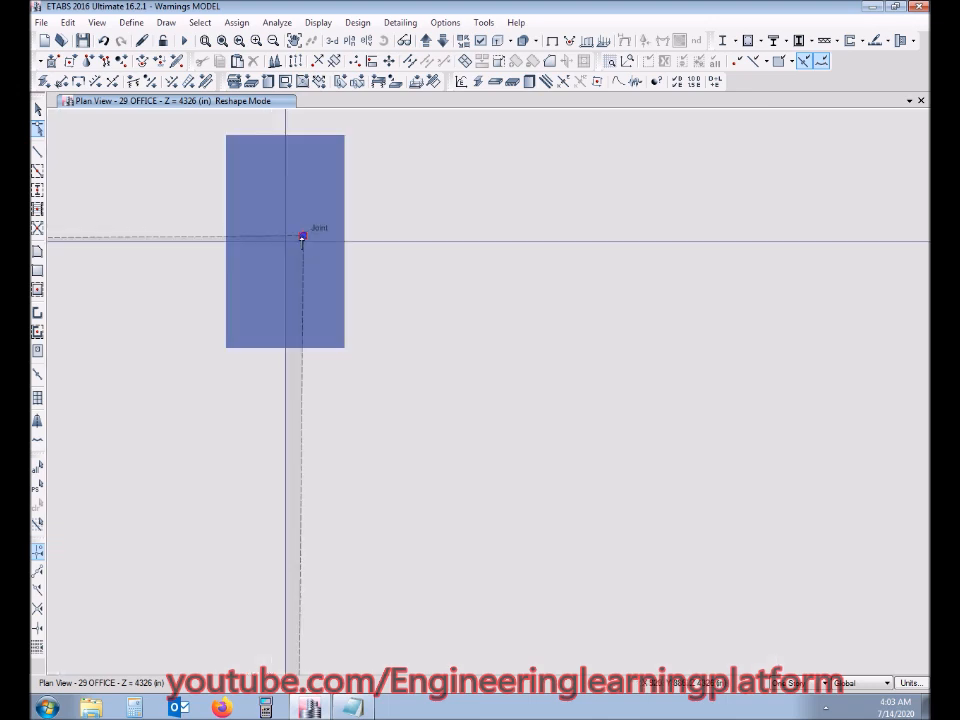
scroll(394, 290, down, 3)
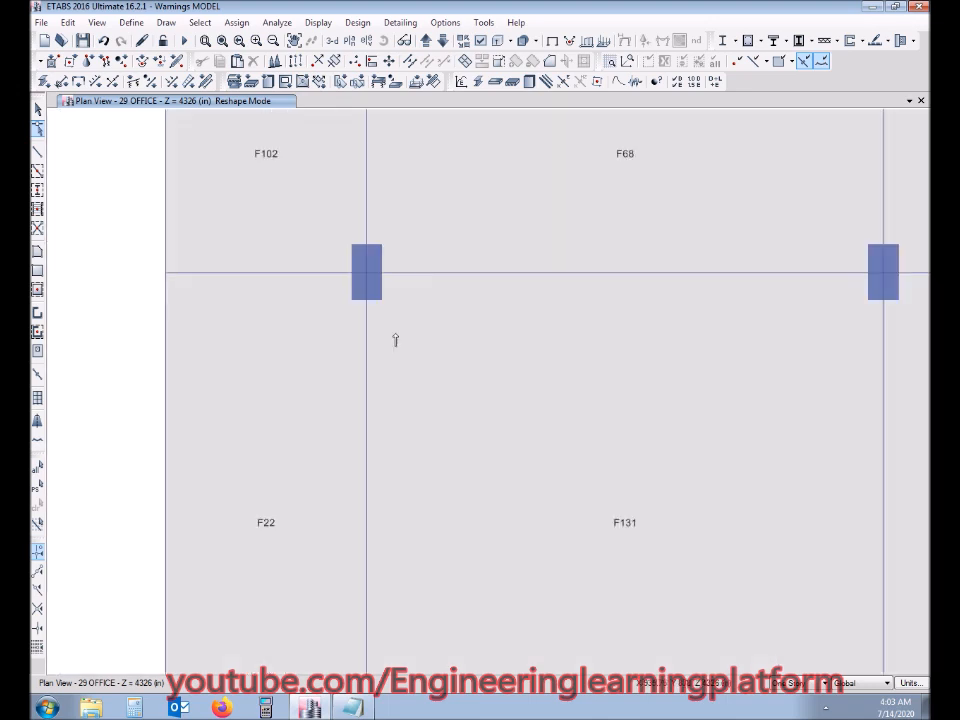
Reshape slab F30 on 29 OFFICE, moving its upper inner corner onto the beam line between walls W10 and W3.
scroll(398, 384, down, 3)
middle_drag(409, 472, 358, 331)
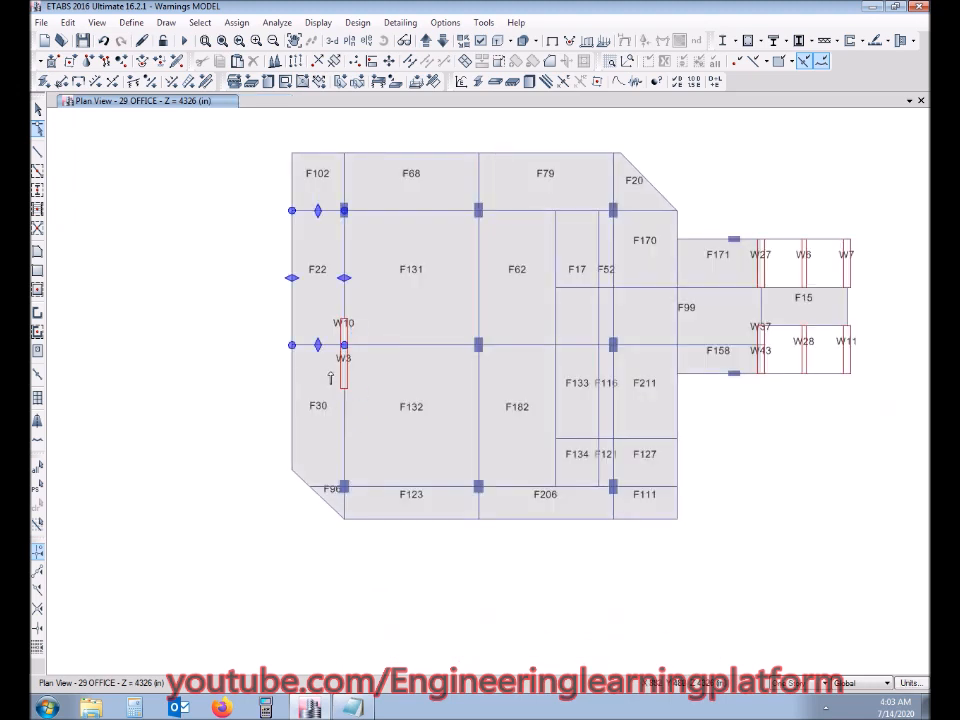
scroll(330, 376, up, 4)
click(402, 300)
drag(453, 196, 439, 199)
click(516, 321)
scroll(517, 321, down, 5)
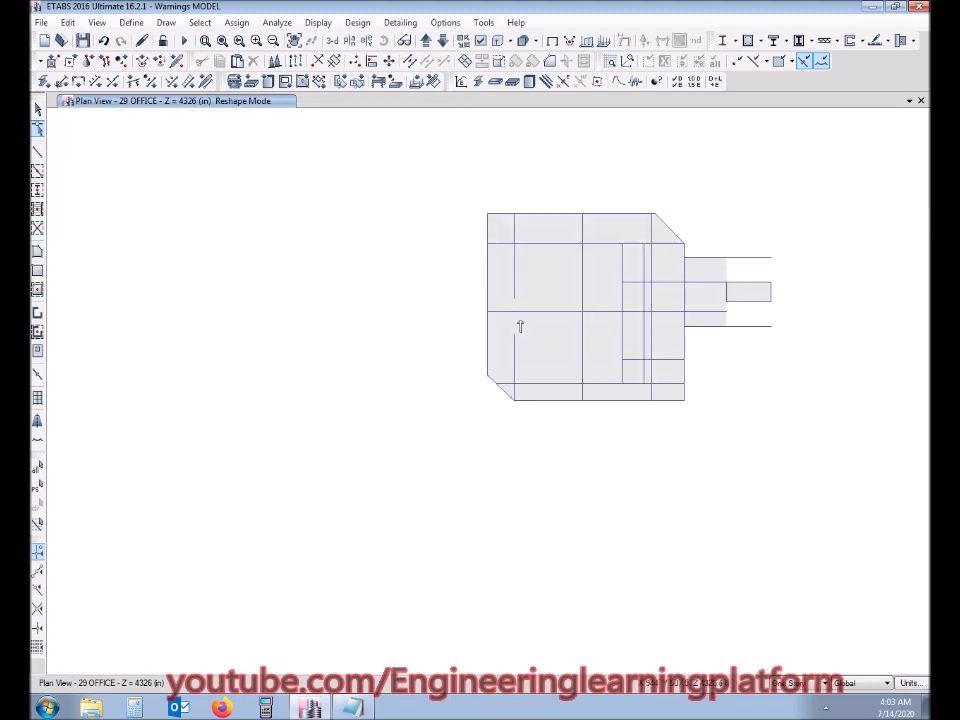
scroll(528, 366, up, 3)
middle_drag(536, 343, 399, 467)
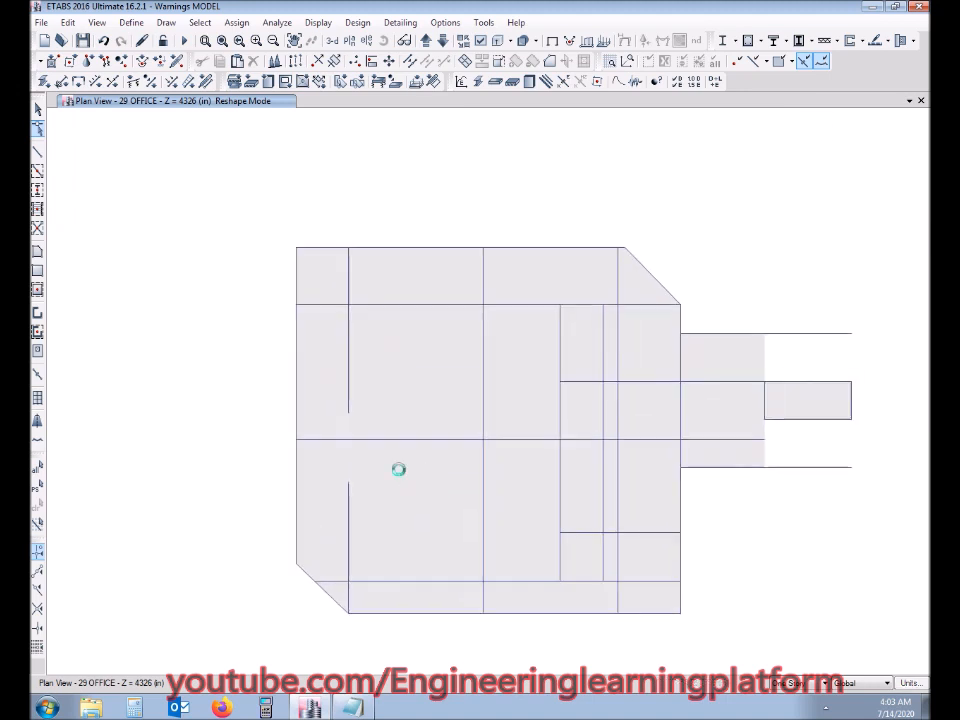
click(38, 109)
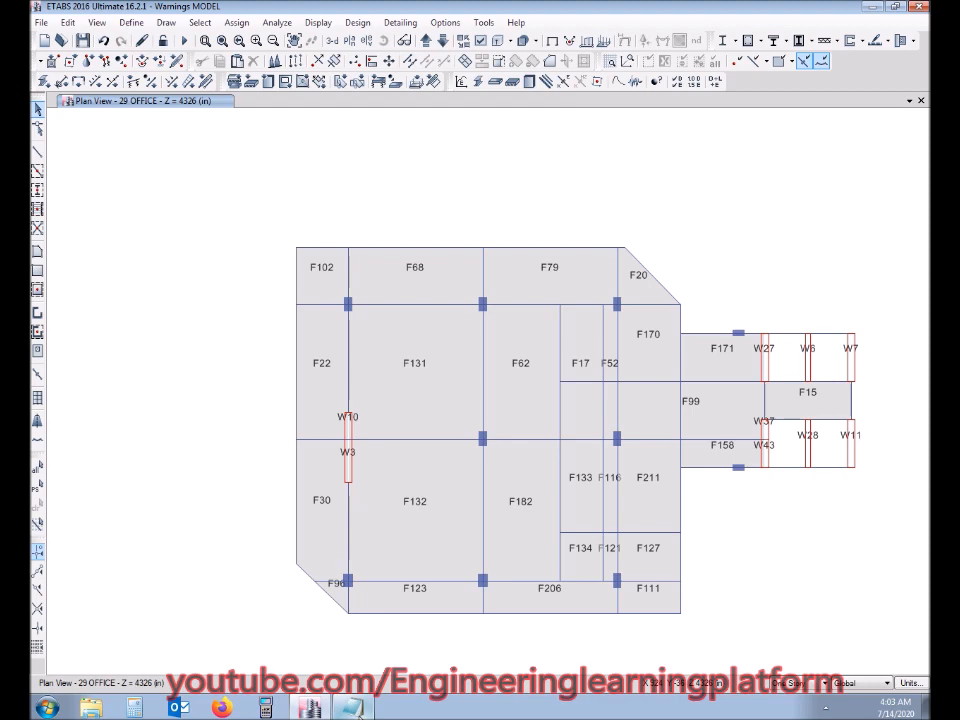
Delete the three 29 OFFICE warnings and the leading blank line in Notepad, and highlight the three 27 OFFICE warnings.
click(358, 711)
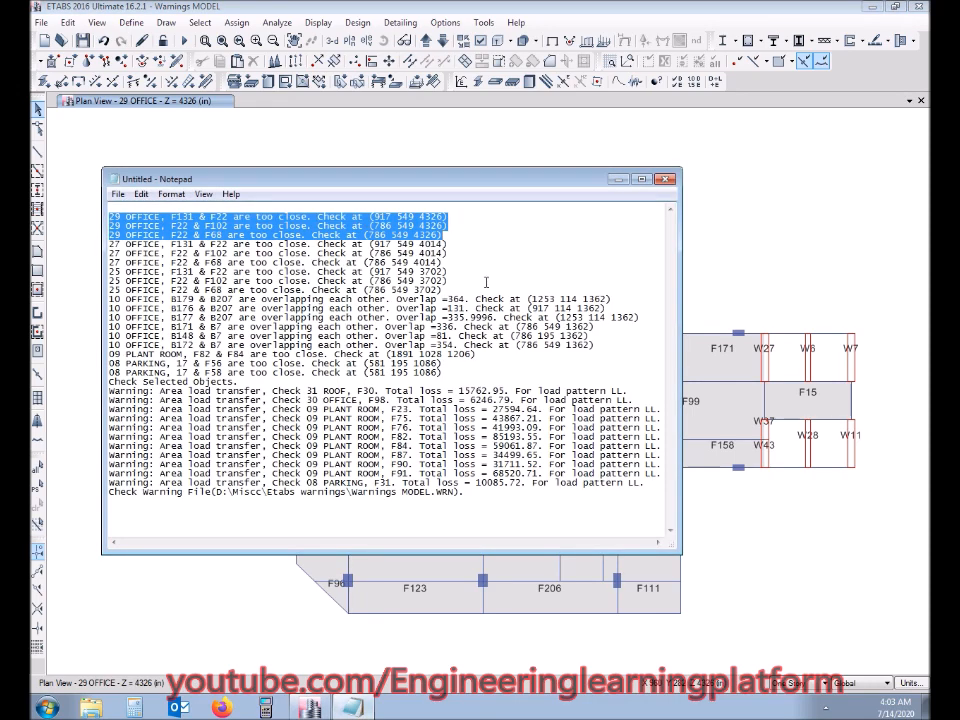
key(Delete)
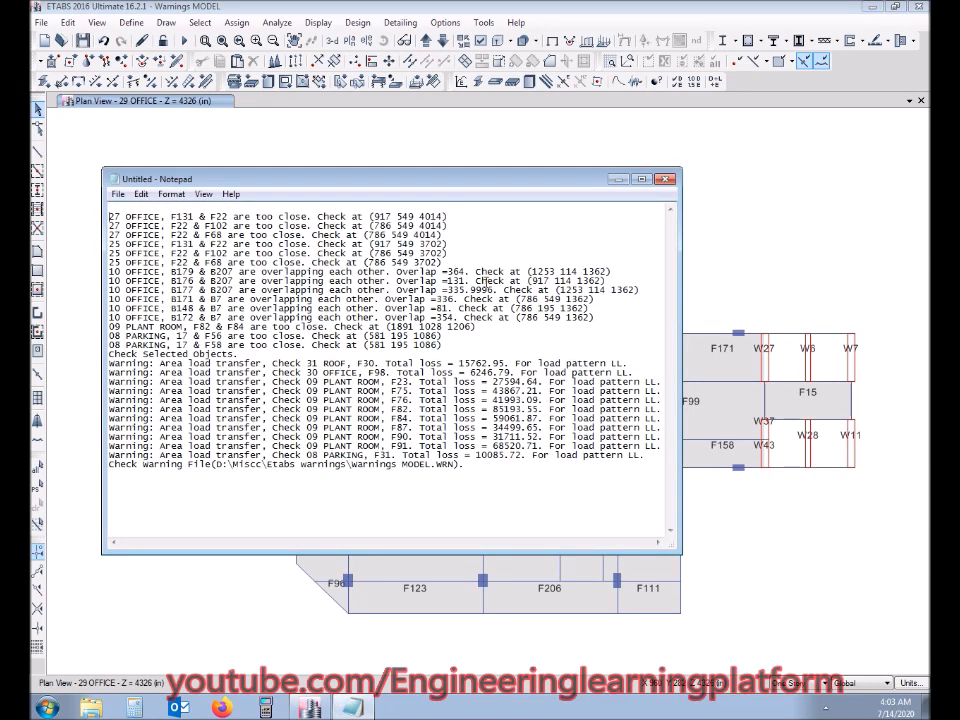
key(Delete)
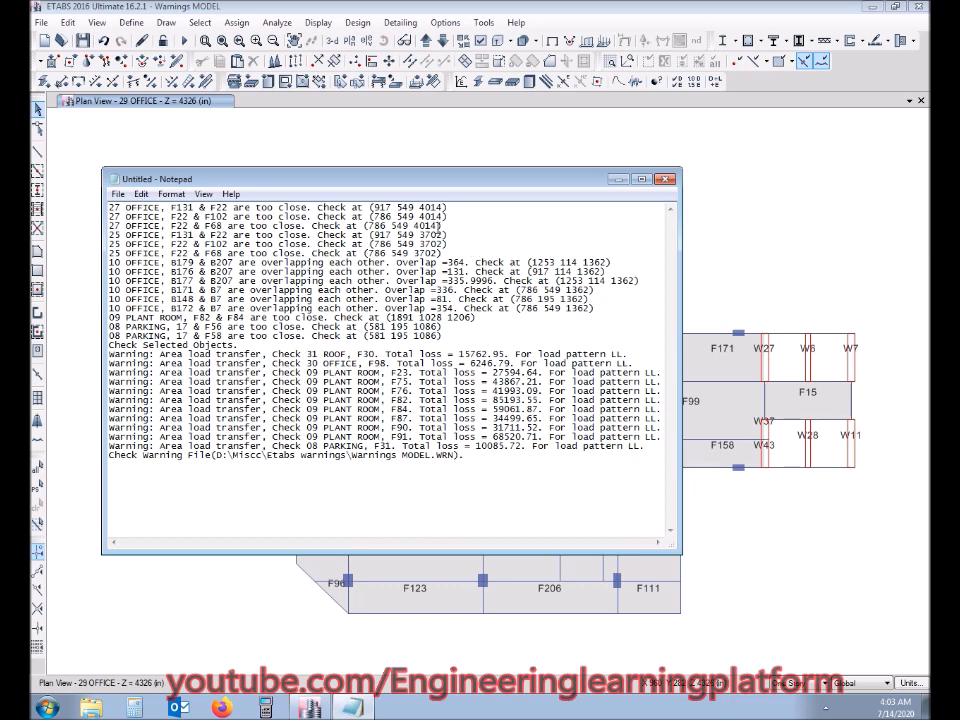
key(ctrl+shift+Home)
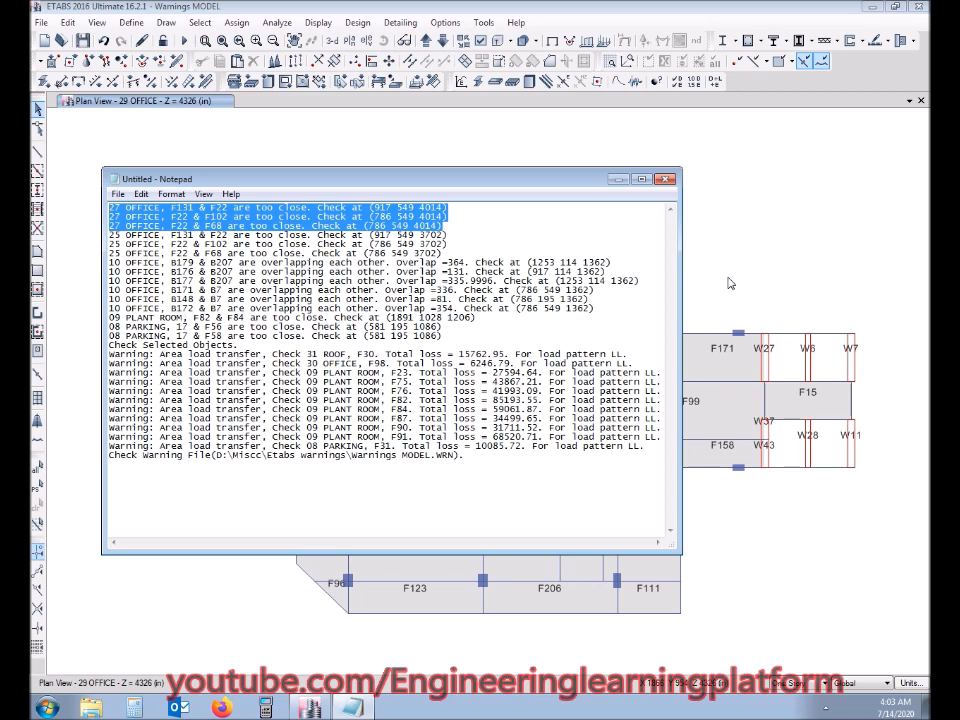
Switch the ETABS plan view to story 27 OFFICE.
click(351, 42)
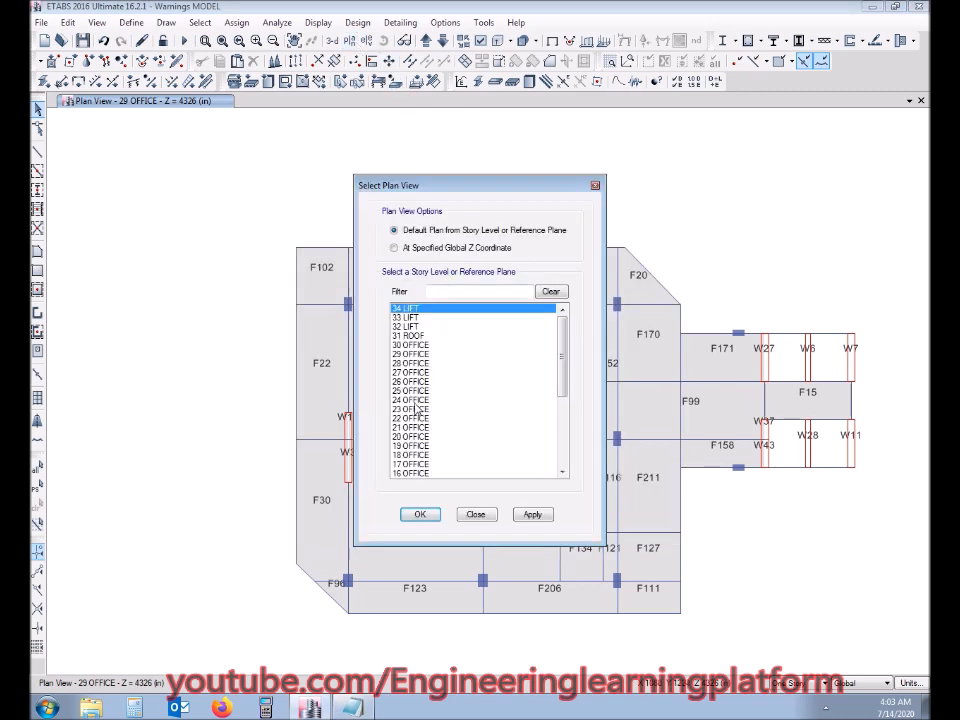
click(410, 372)
click(420, 514)
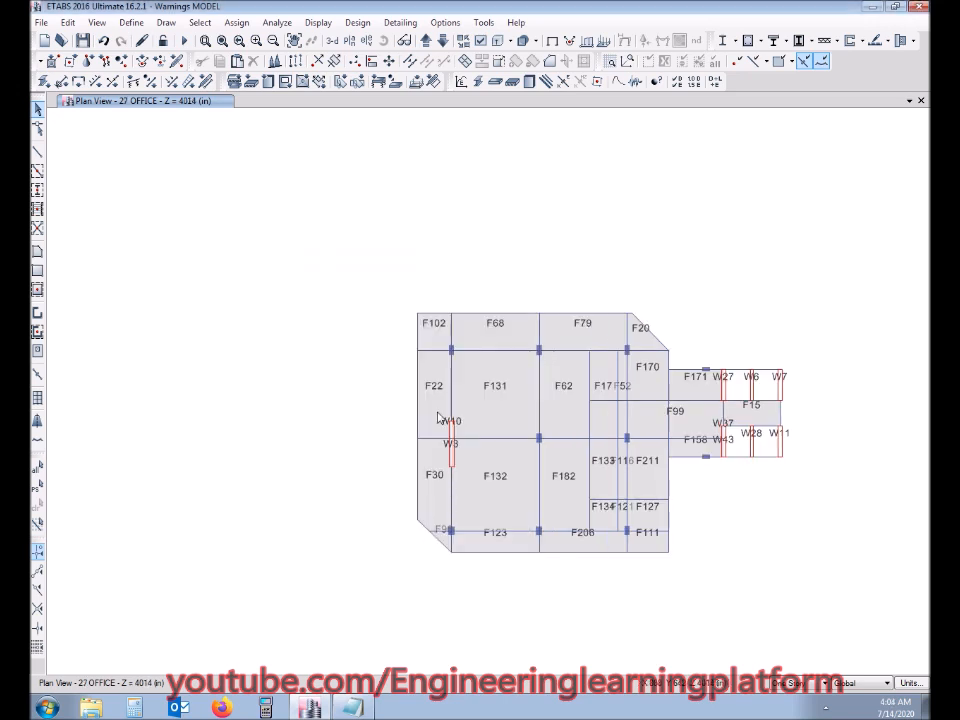
Reshape slab F22 on 27 OFFICE, moving its upper inner corner onto the beam intersection at the column below F102 and F68.
scroll(451, 403, up, 2)
scroll(450, 351, up, 2)
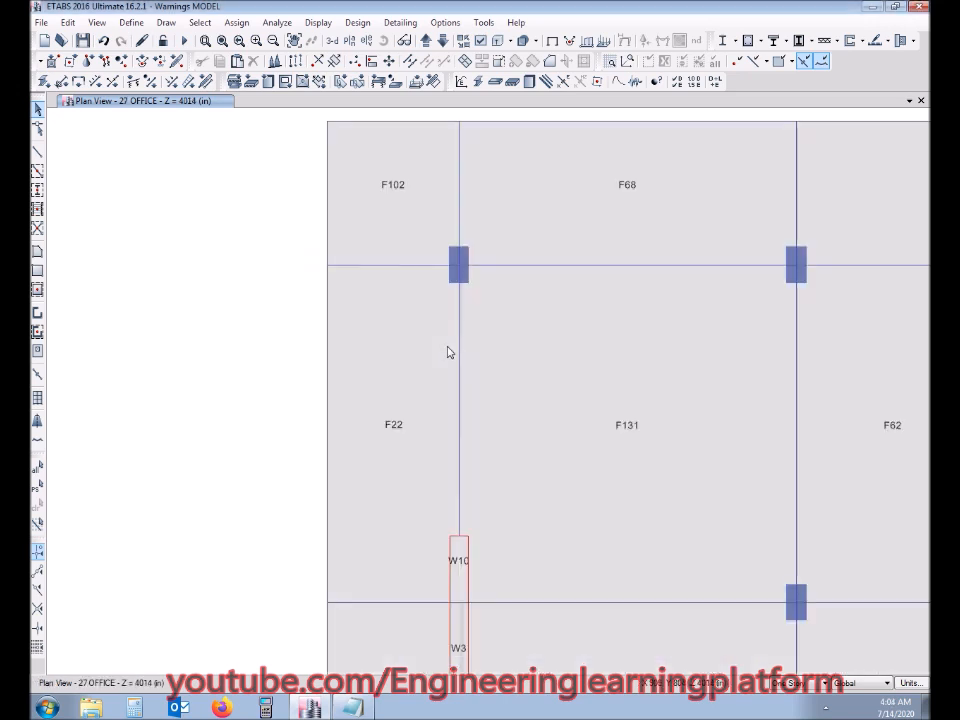
scroll(456, 270, up, 2)
click(37, 128)
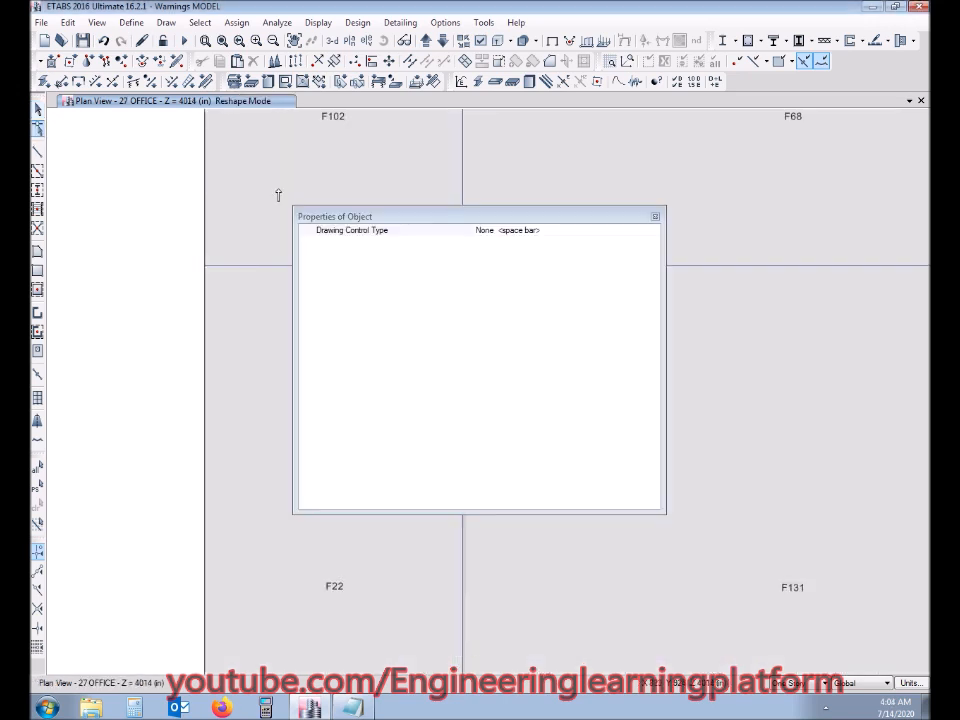
click(652, 223)
click(654, 217)
click(414, 355)
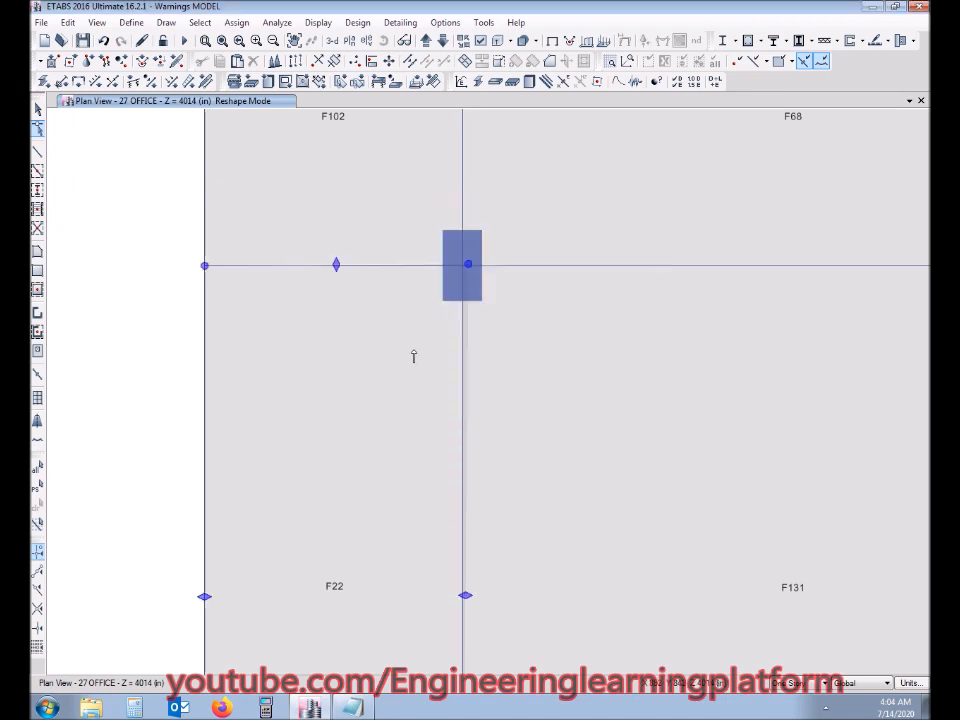
drag(469, 266, 463, 267)
Reshape slab F30 on 27 OFFICE, moving its upper inner corner onto the beam line between walls W10 and W3.
scroll(481, 378, down, 3)
middle_drag(536, 600, 406, 231)
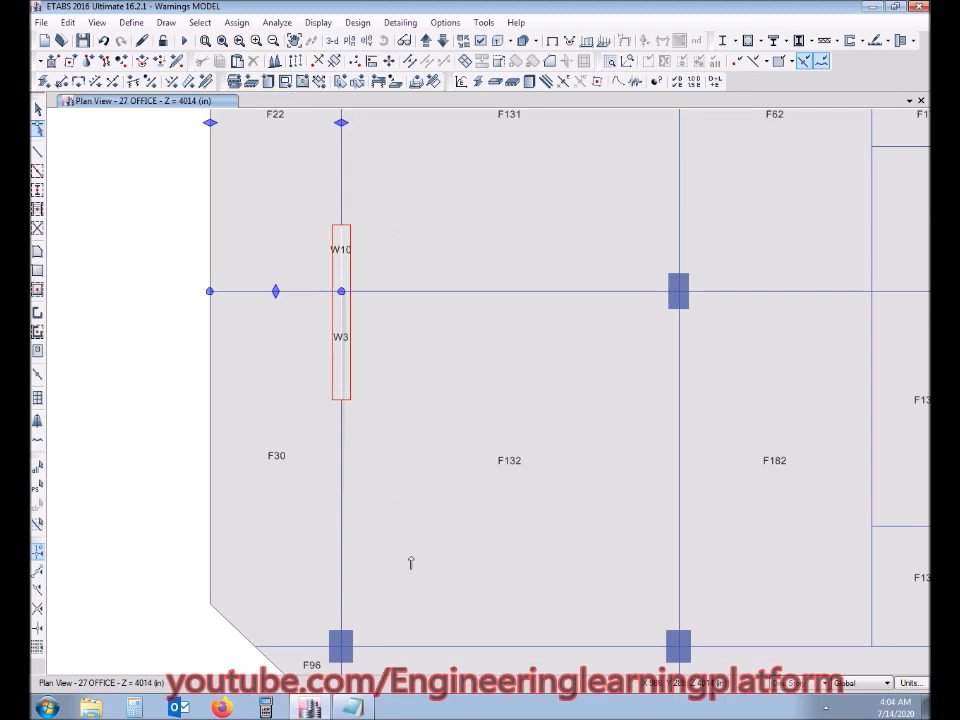
middle_drag(418, 564, 439, 526)
click(321, 320)
click(321, 323)
scroll(360, 248, up, 5)
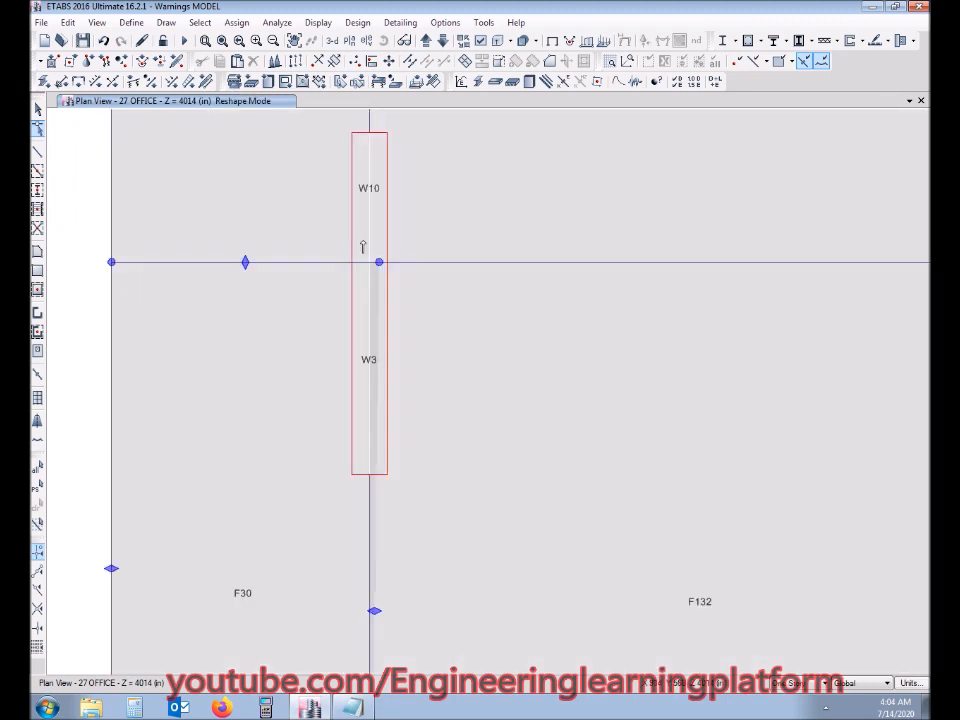
drag(393, 283, 375, 283)
scroll(448, 352, down, 5)
click(388, 352)
click(39, 129)
scroll(525, 476, down, 3)
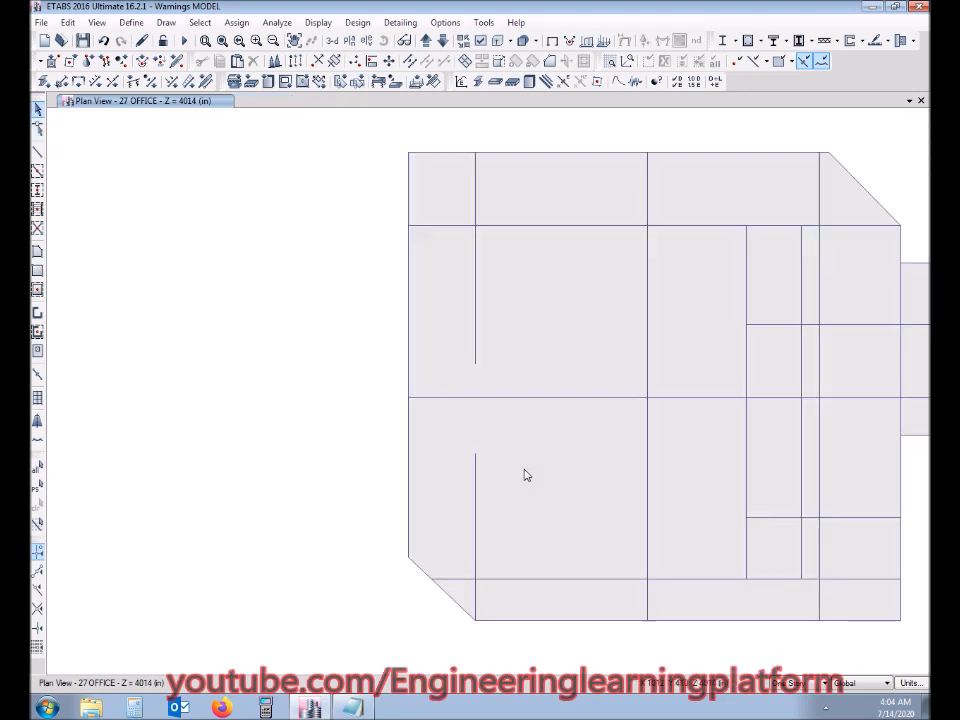
middle_drag(563, 467, 286, 482)
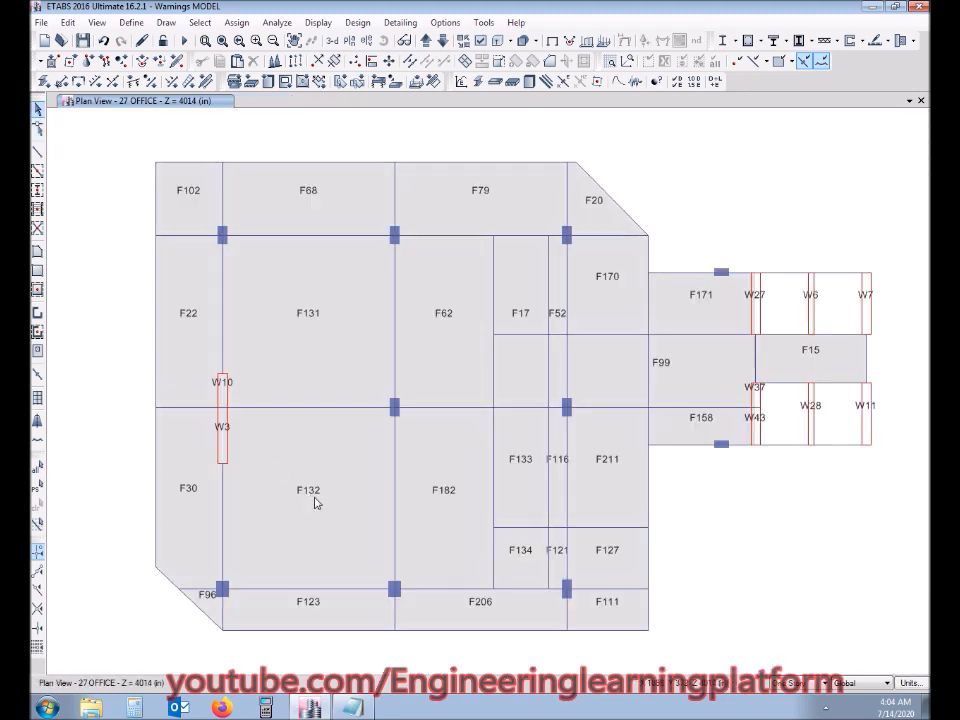
Delete the three 27 OFFICE warnings in Notepad and highlight the three 25 OFFICE warnings.
click(355, 709)
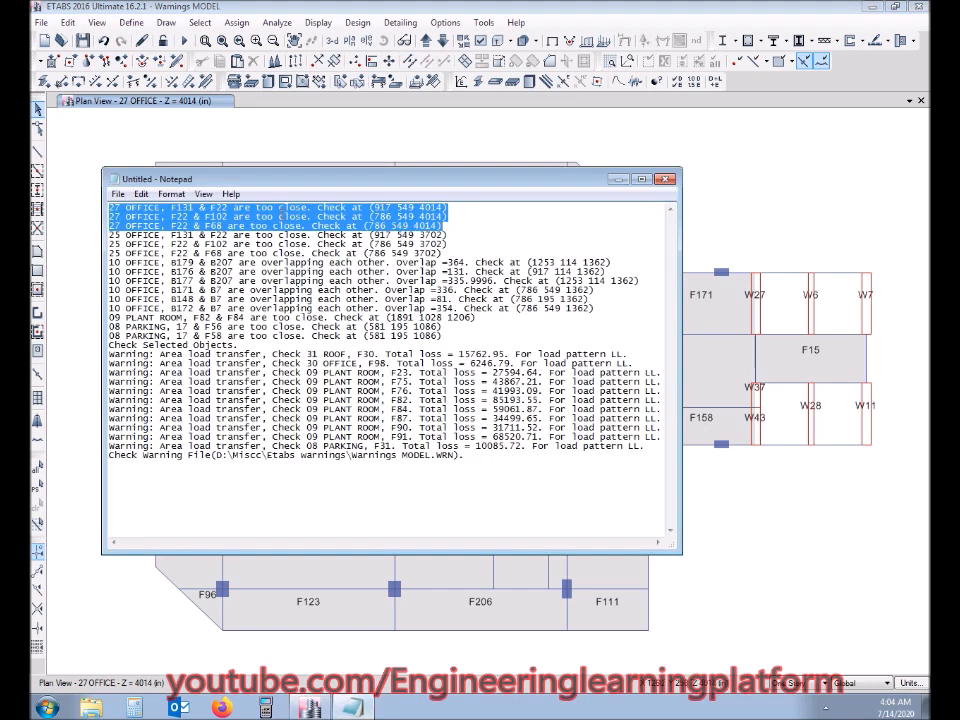
key(Delete)
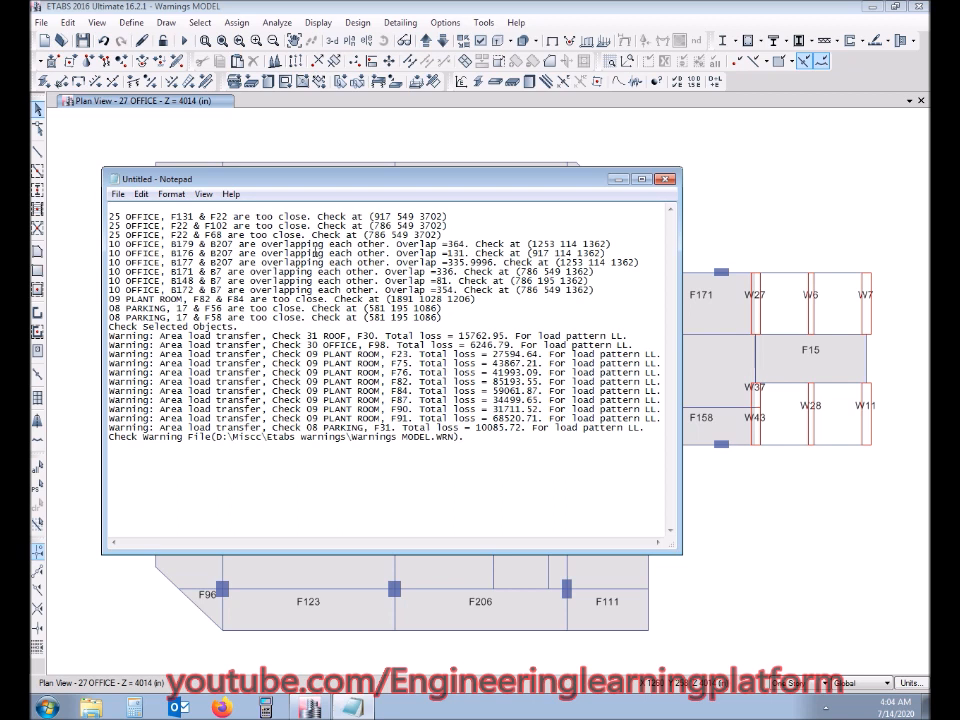
drag(440, 237, 110, 216)
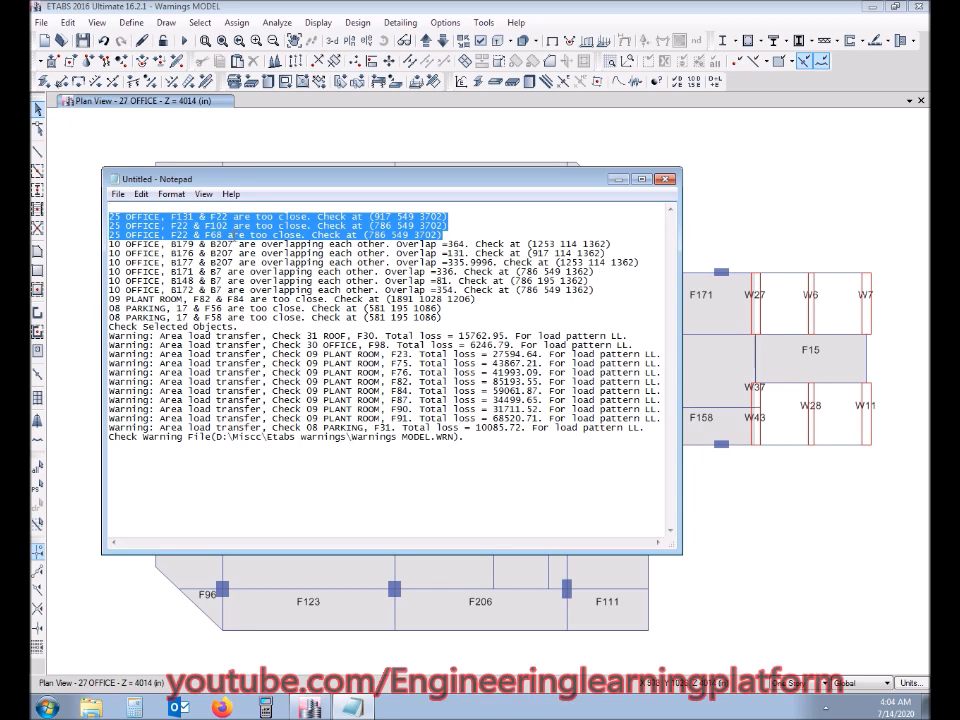
Return to ETABS and switch the plan view to story 25 OFFICE.
click(447, 42)
click(447, 42)
click(447, 42)
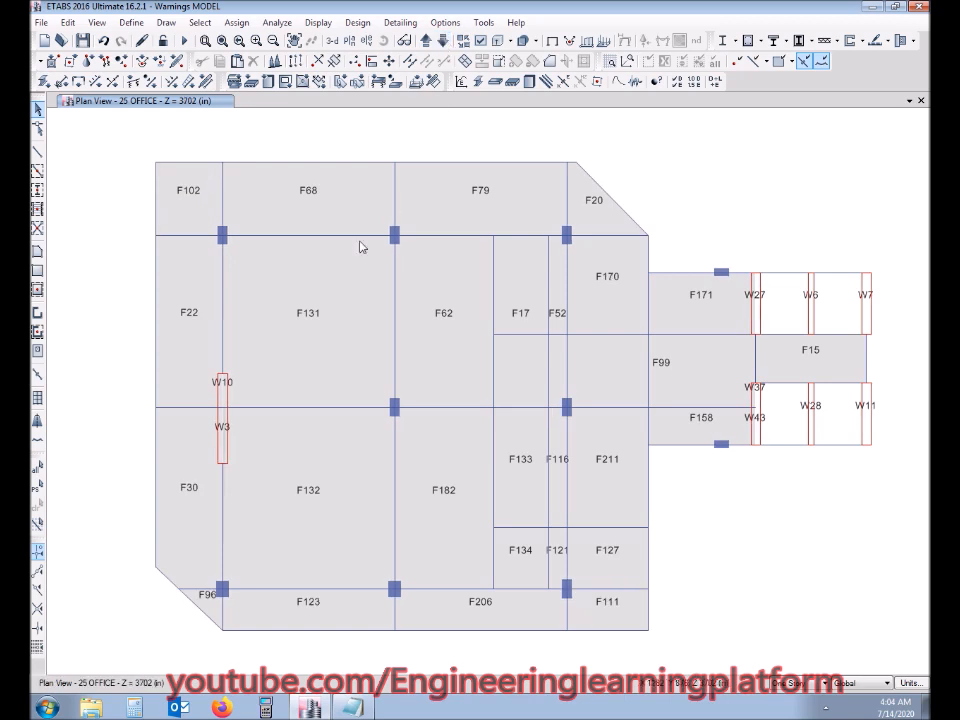
Reshape slab F22 on 25 OFFICE, moving its upper inner corner onto the beam intersection at the column below F102 and F68.
click(40, 129)
click(654, 217)
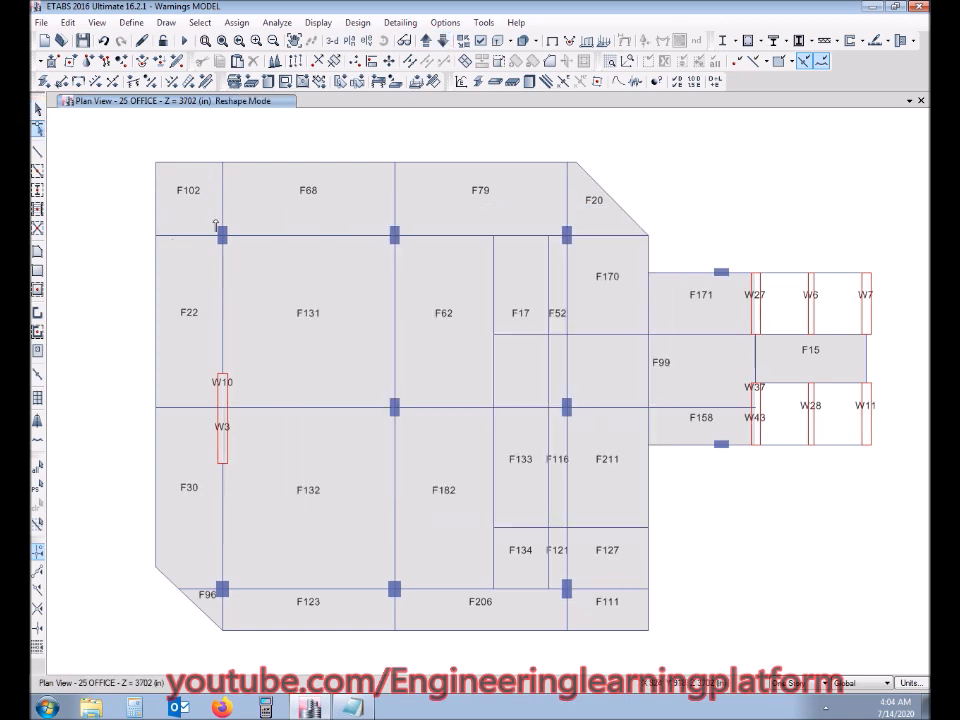
scroll(199, 255, up, 3)
scroll(228, 240, up, 5)
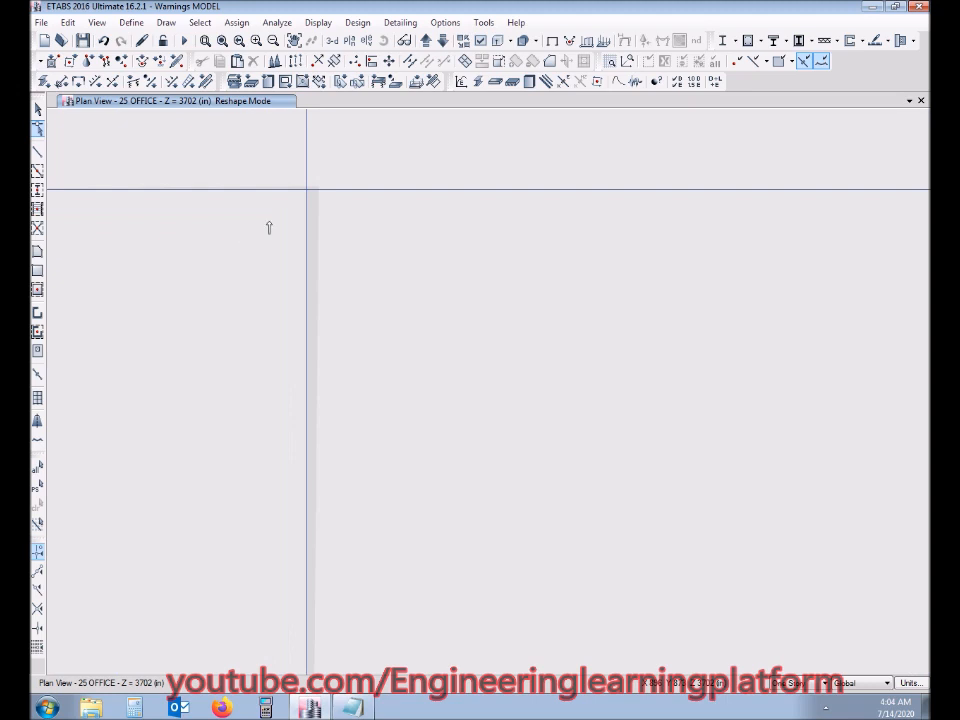
drag(318, 186, 306, 190)
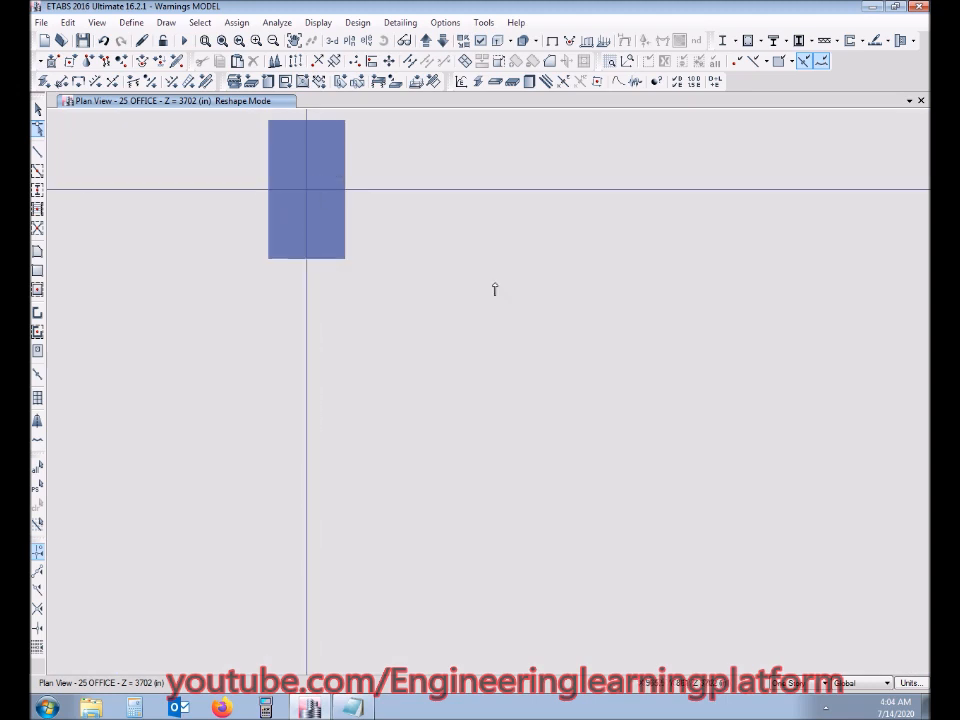
Reshape slab F30 on 25 OFFICE, moving its upper inner corner onto the joint between walls W10 and W3.
scroll(494, 286, down, 6)
scroll(455, 472, up, 4)
click(439, 428)
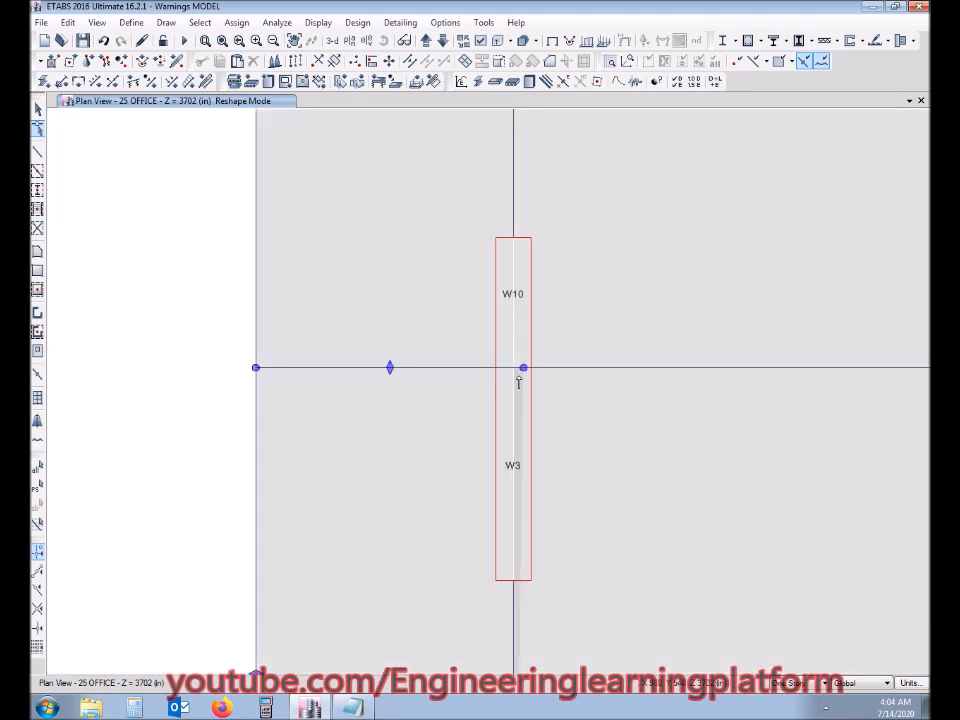
scroll(510, 380, up, 2)
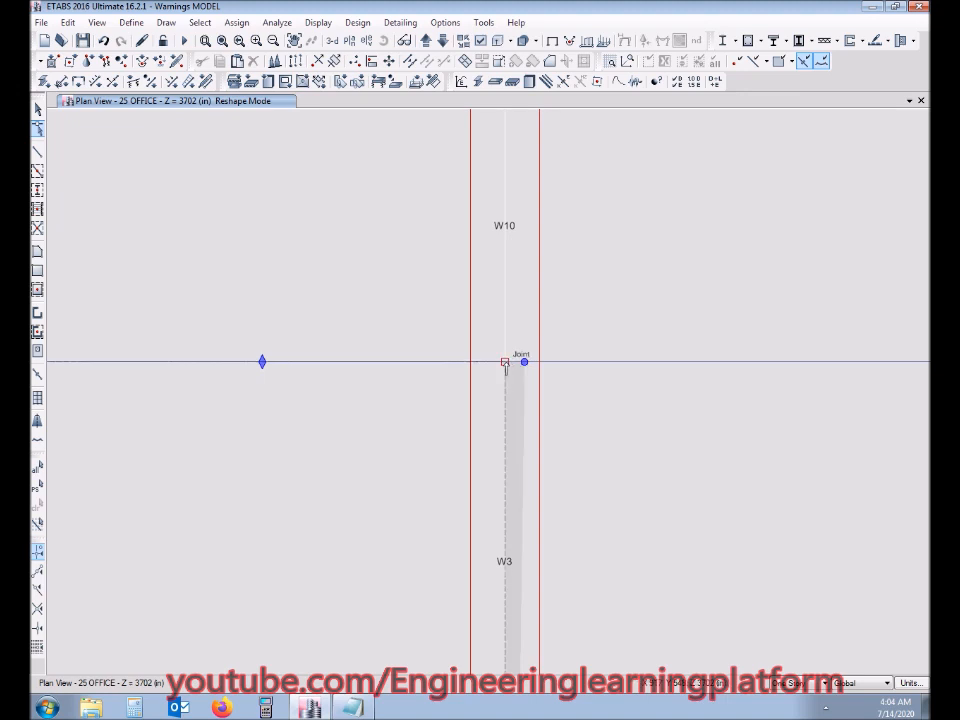
scroll(497, 430, down, 5)
scroll(551, 424, up, 3)
middle_drag(551, 424, 319, 389)
click(38, 109)
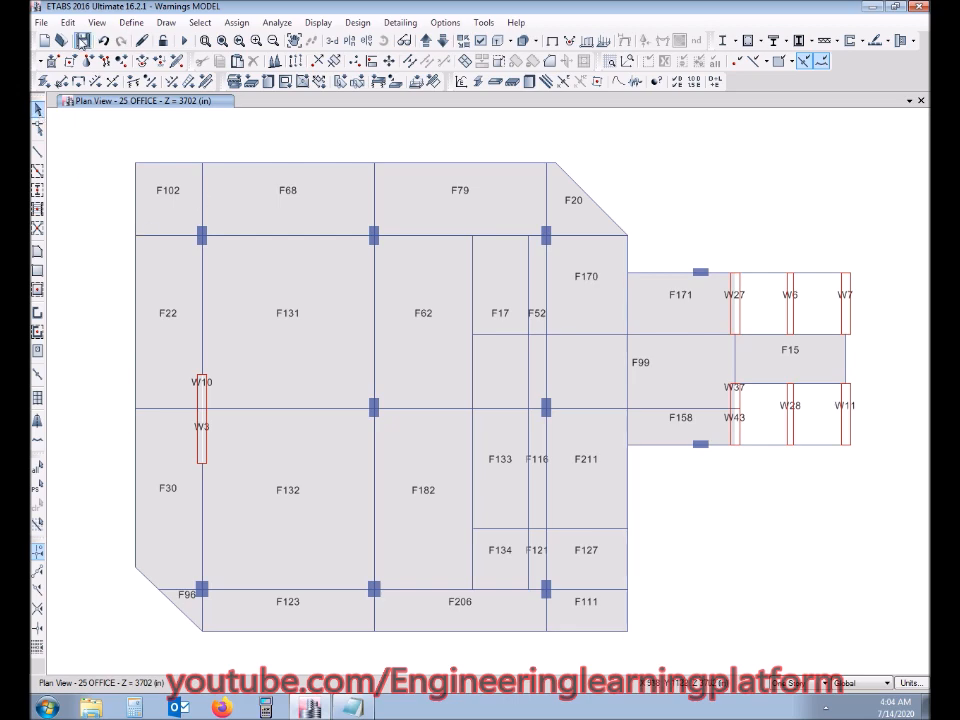
Delete the three 25 OFFICE warnings in Notepad and highlight the six 10 OFFICE beam overlap warnings.
click(350, 708)
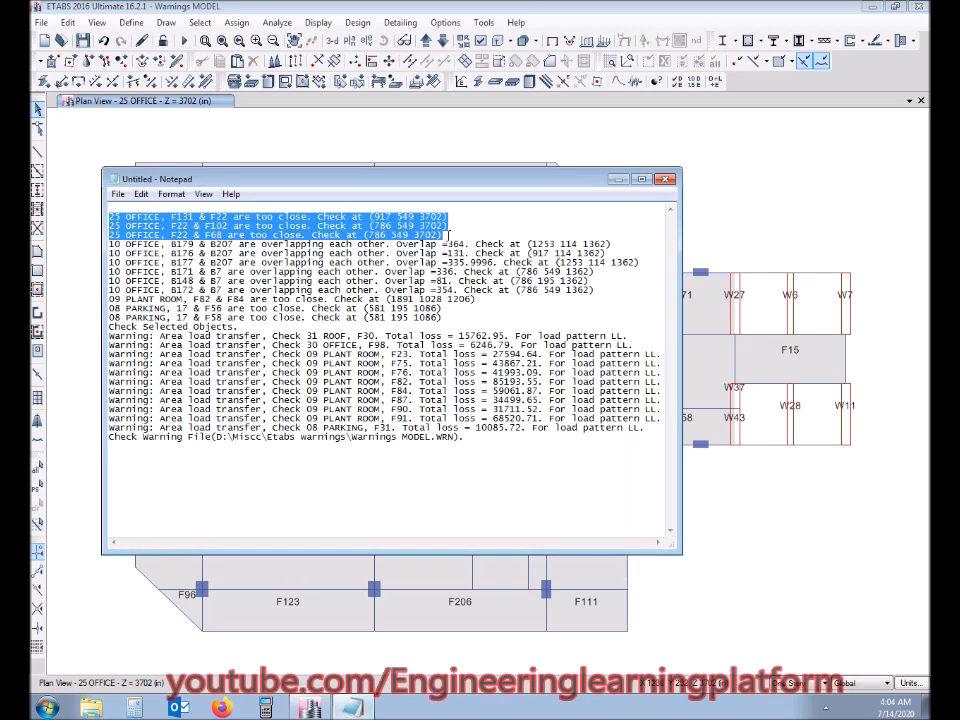
key(Delete)
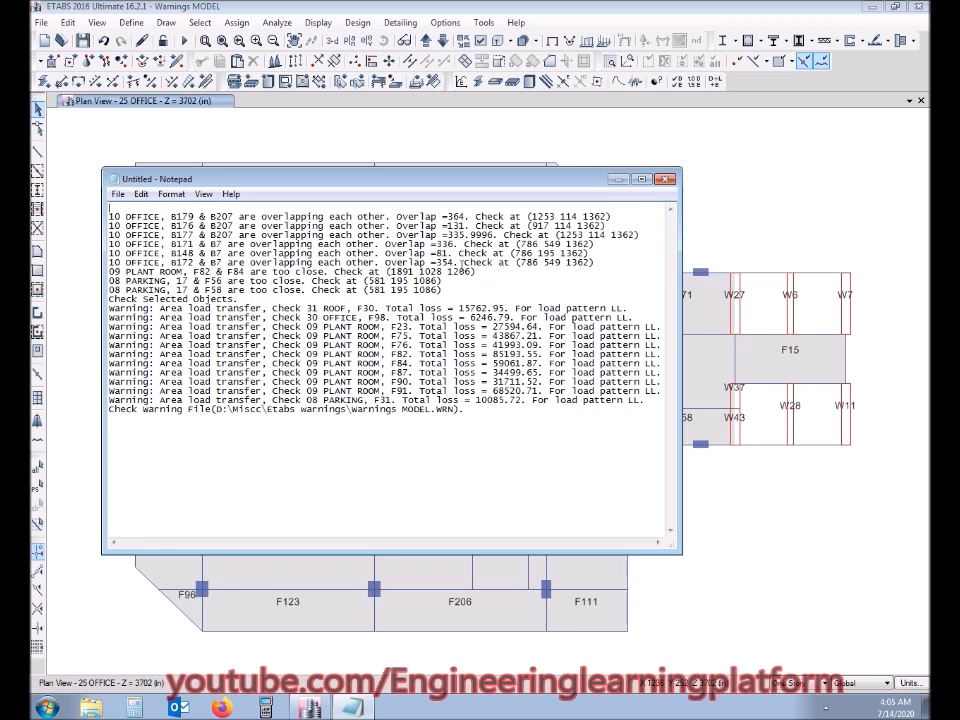
drag(596, 264, 122, 210)
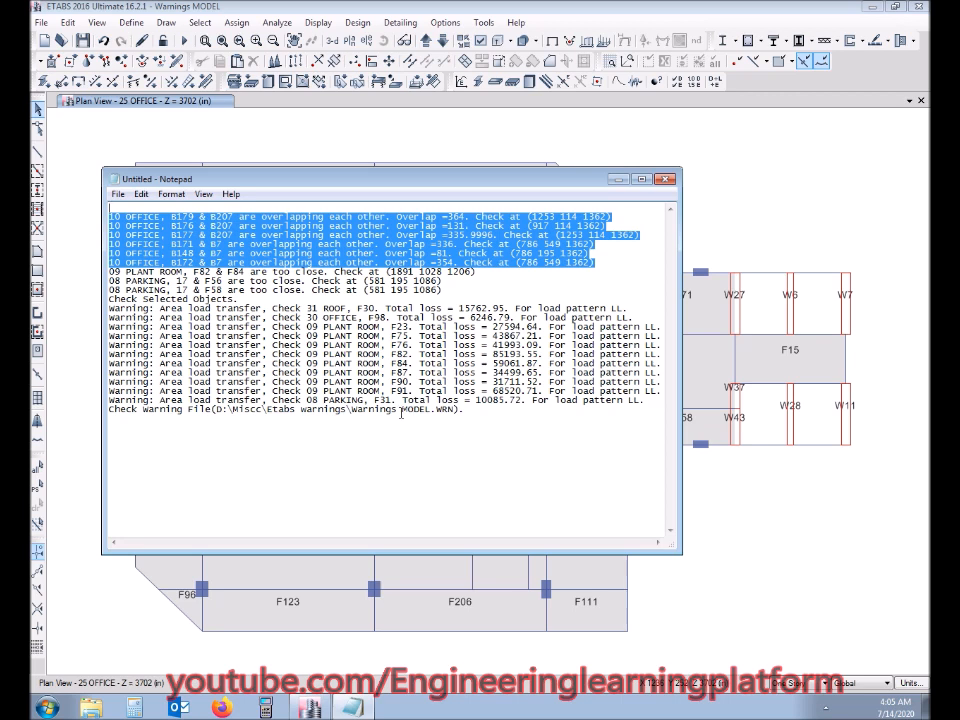
Switch the ETABS plan view to story 10 OFFICE.
click(347, 42)
click(425, 420)
scroll(428, 427, down, 2)
click(413, 473)
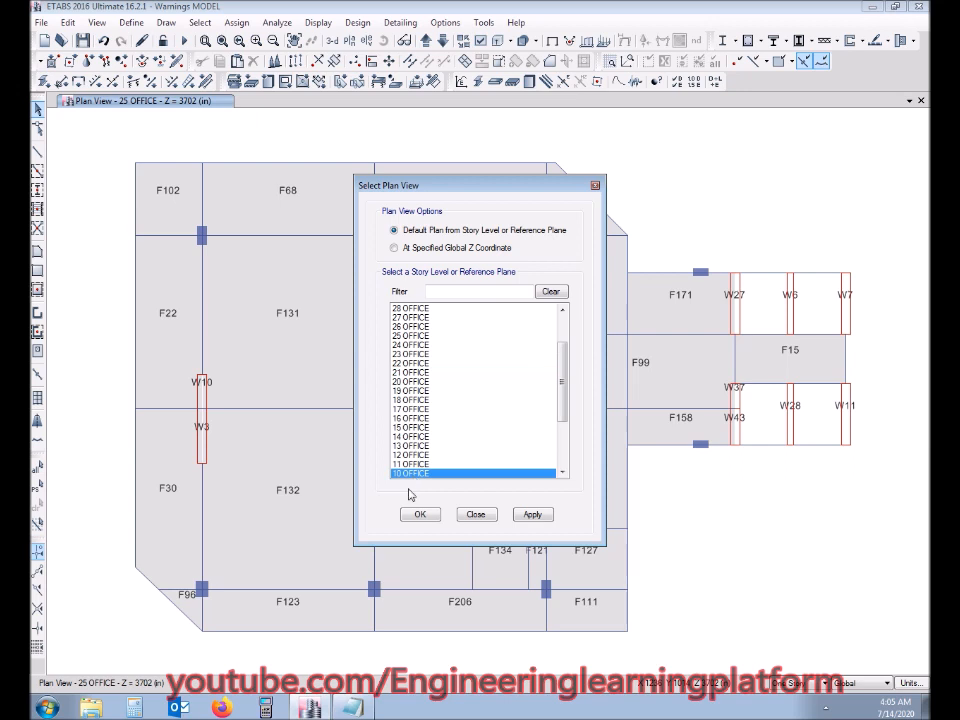
click(428, 515)
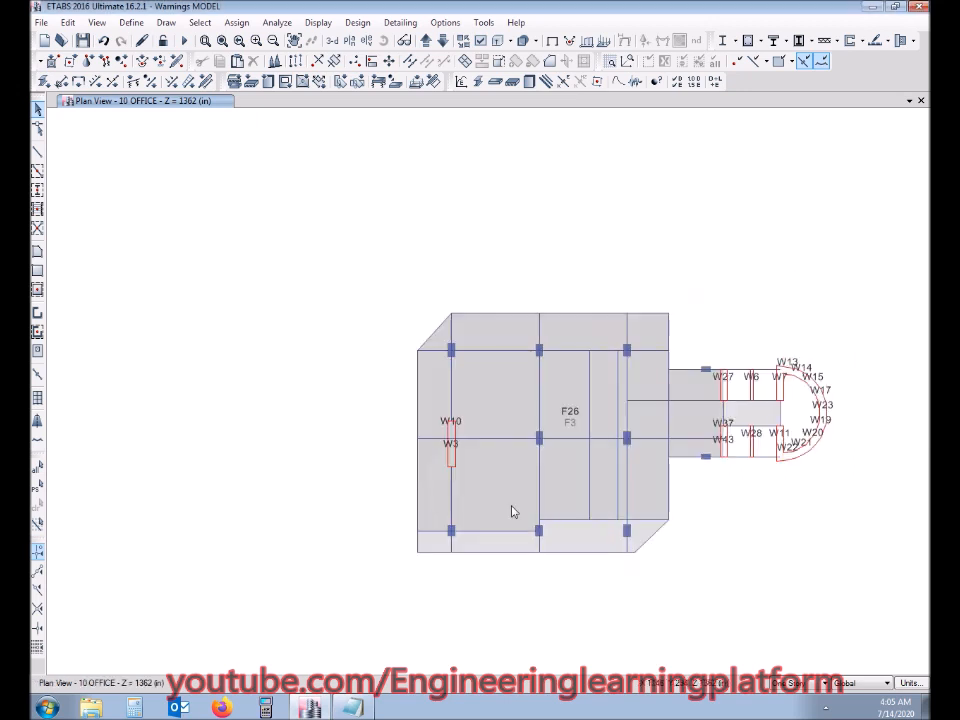
middle_drag(604, 484, 525, 487)
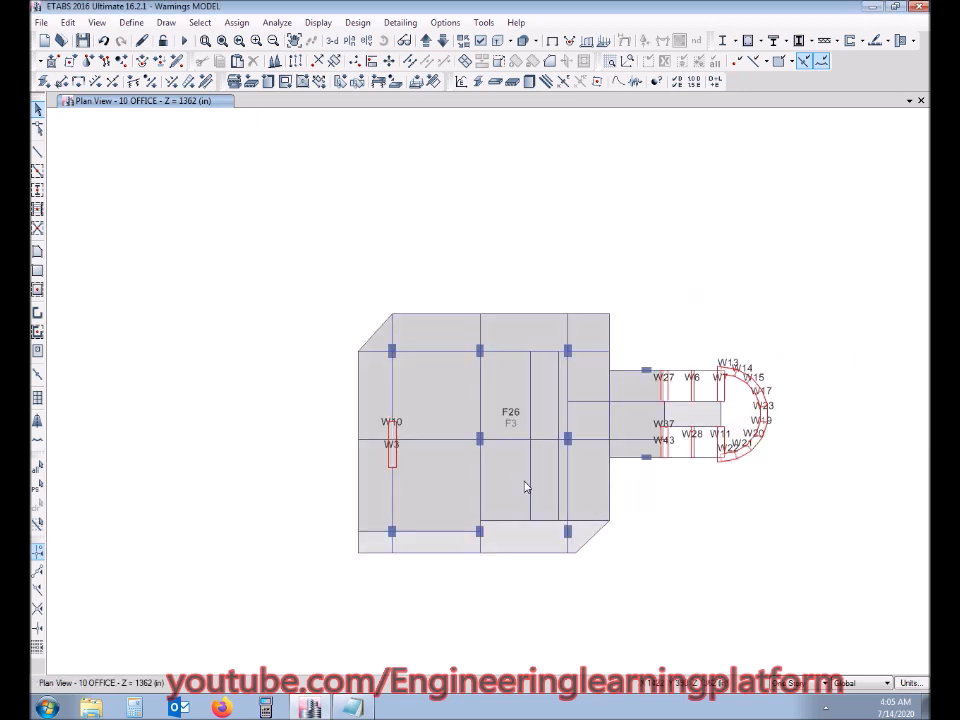
click(205, 40)
drag(327, 298, 727, 570)
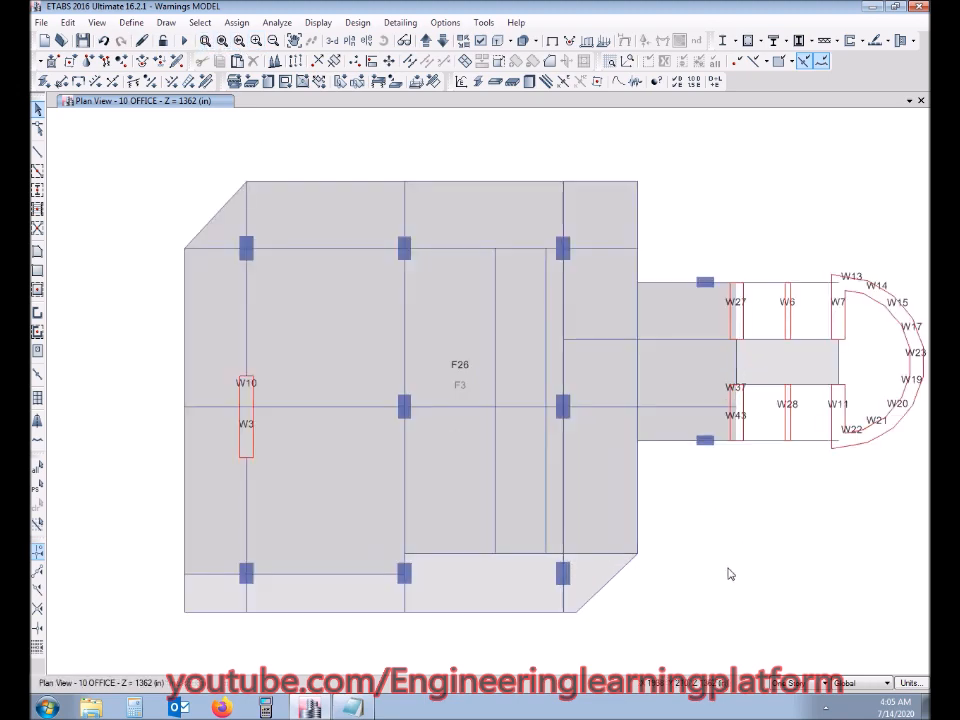
middle_drag(391, 572, 377, 582)
Highlight the beam pair B179 & B207 in the first 10 OFFICE warning in Notepad.
click(353, 707)
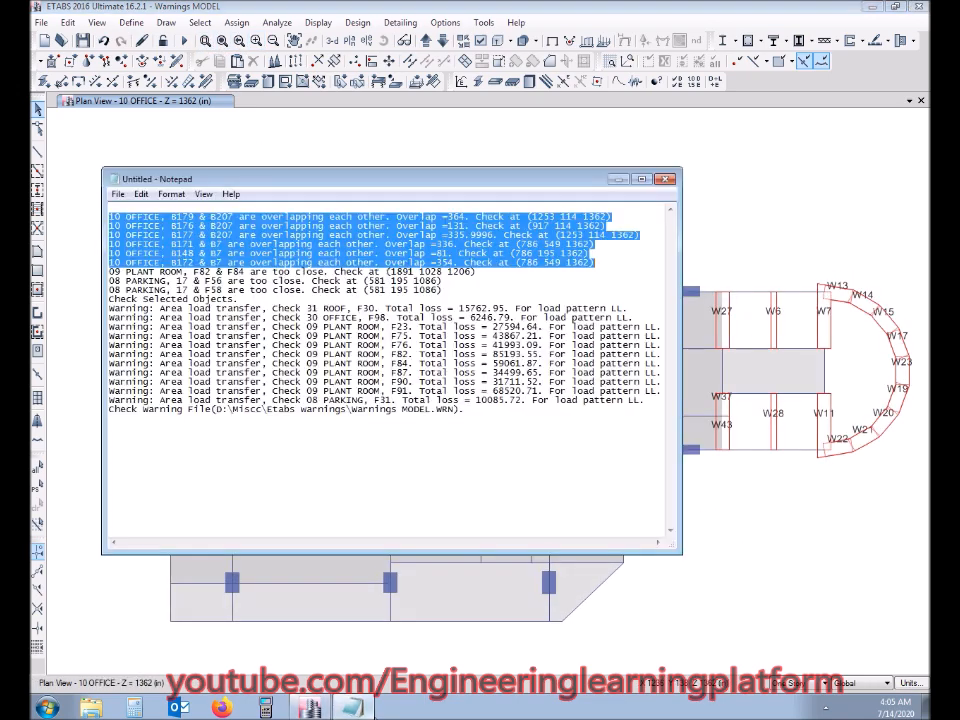
click(180, 215)
drag(172, 216, 230, 216)
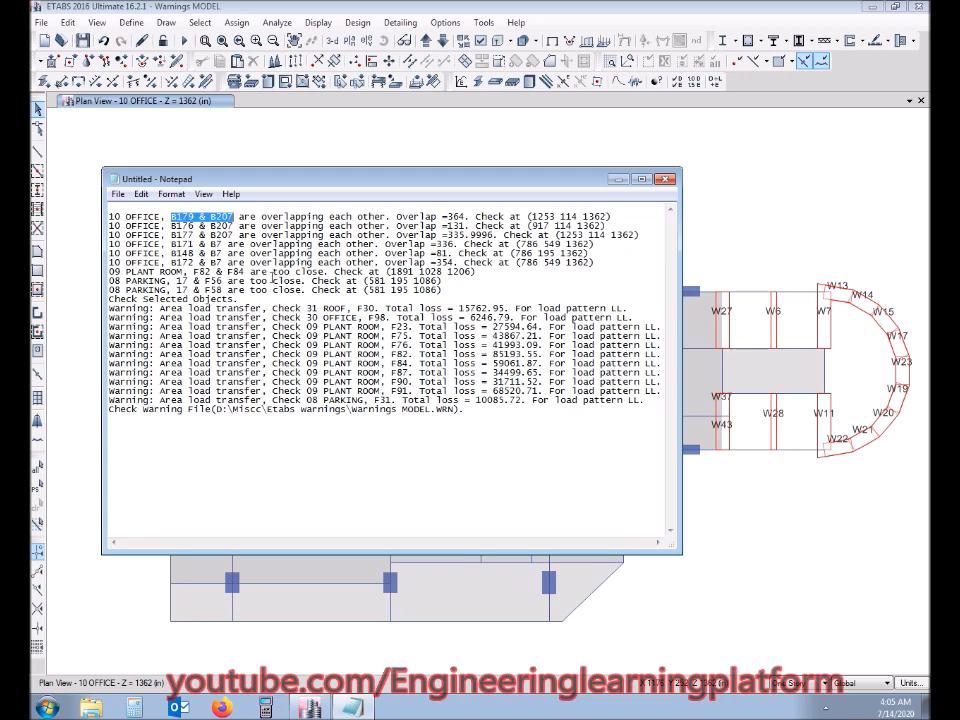
Minimize Notepad and set the ETABS view options to show frame labels instead of shell labels.
click(618, 179)
click(481, 42)
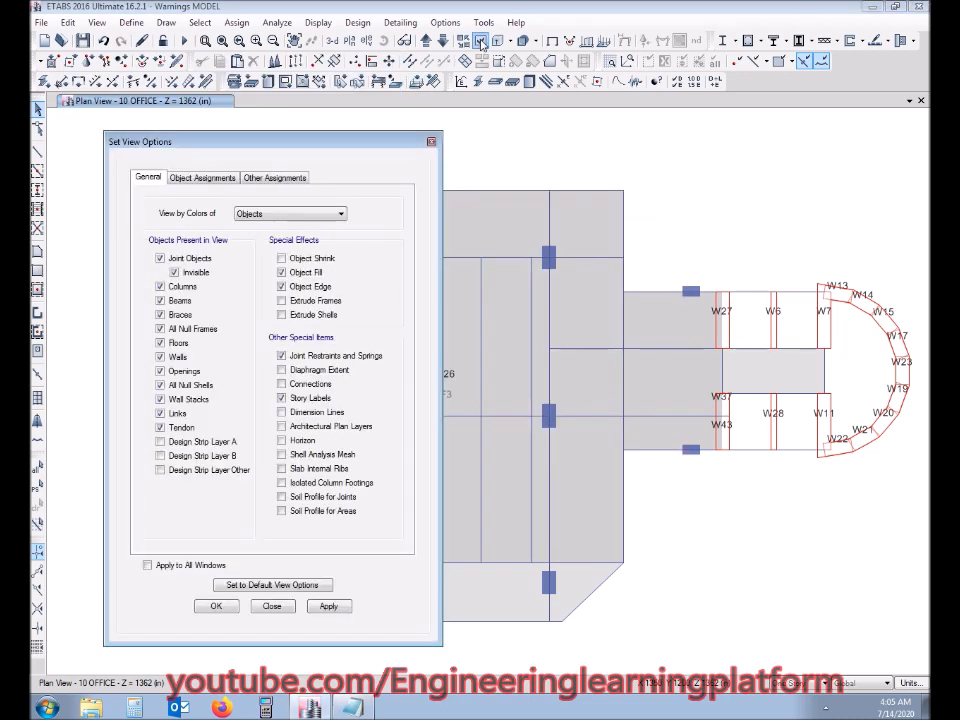
click(201, 177)
click(181, 319)
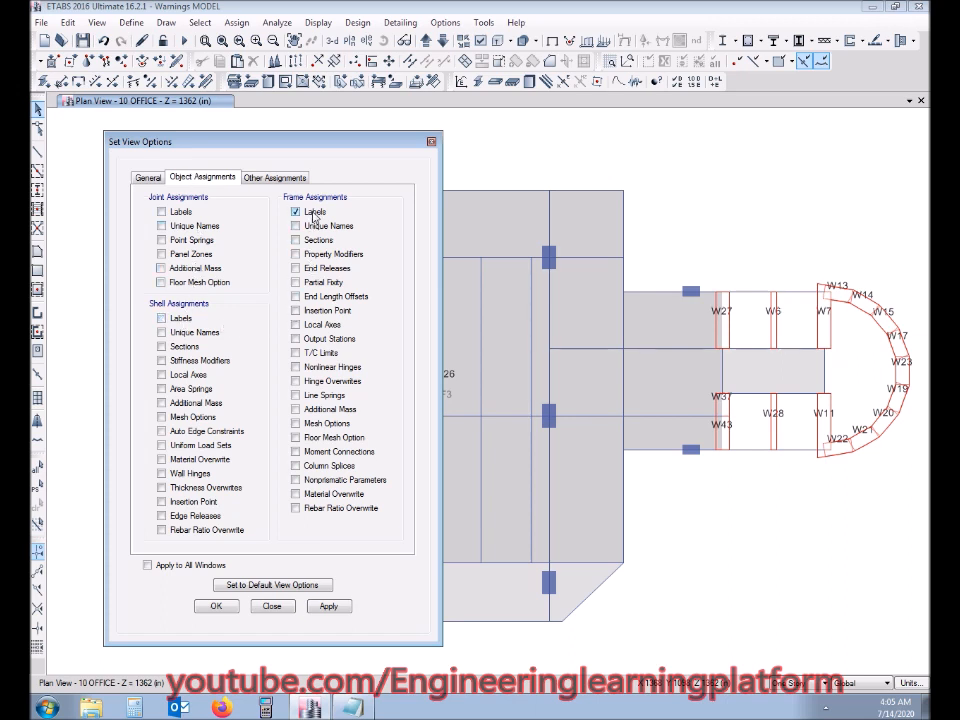
click(215, 606)
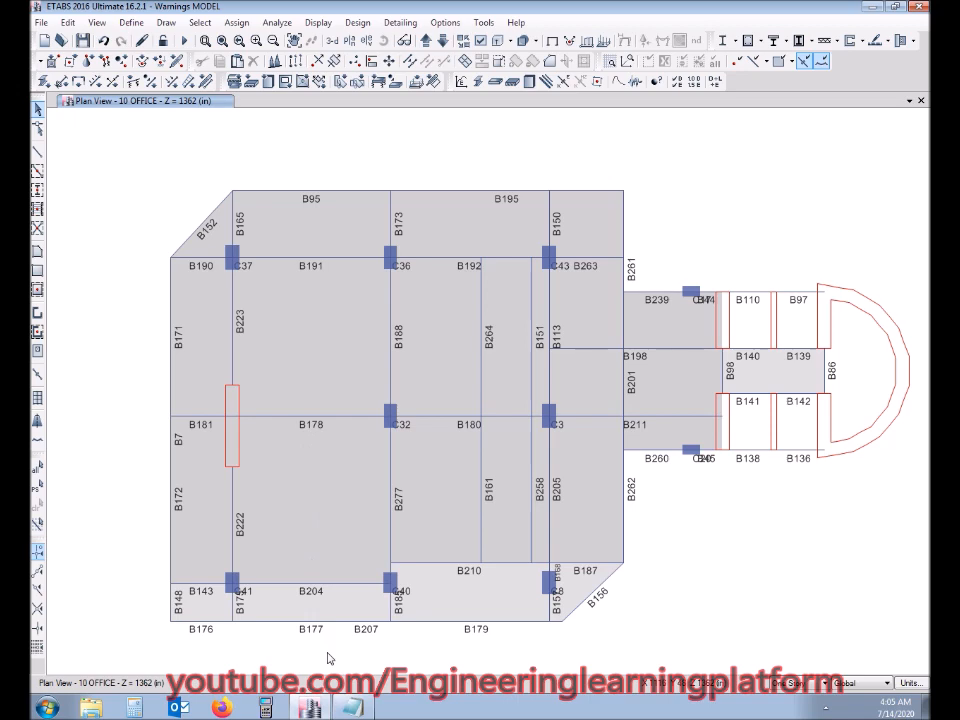
Highlight the check coordinates 1253 114 of the B179 and B207 overlap warning in Notepad, and return to ETABS.
click(354, 709)
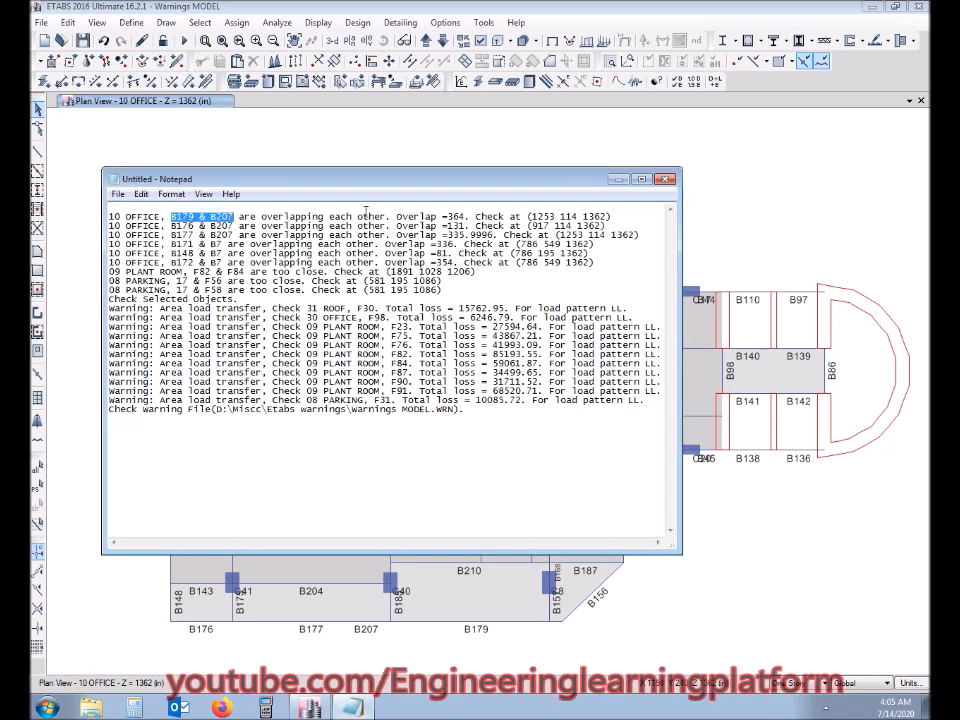
drag(531, 216, 577, 216)
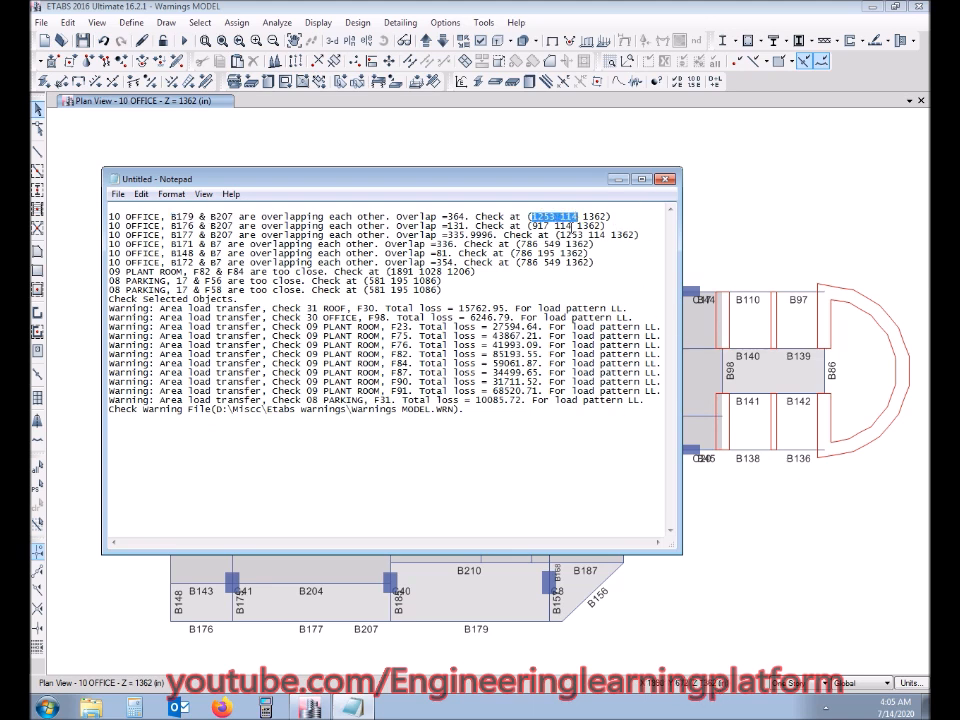
click(617, 182)
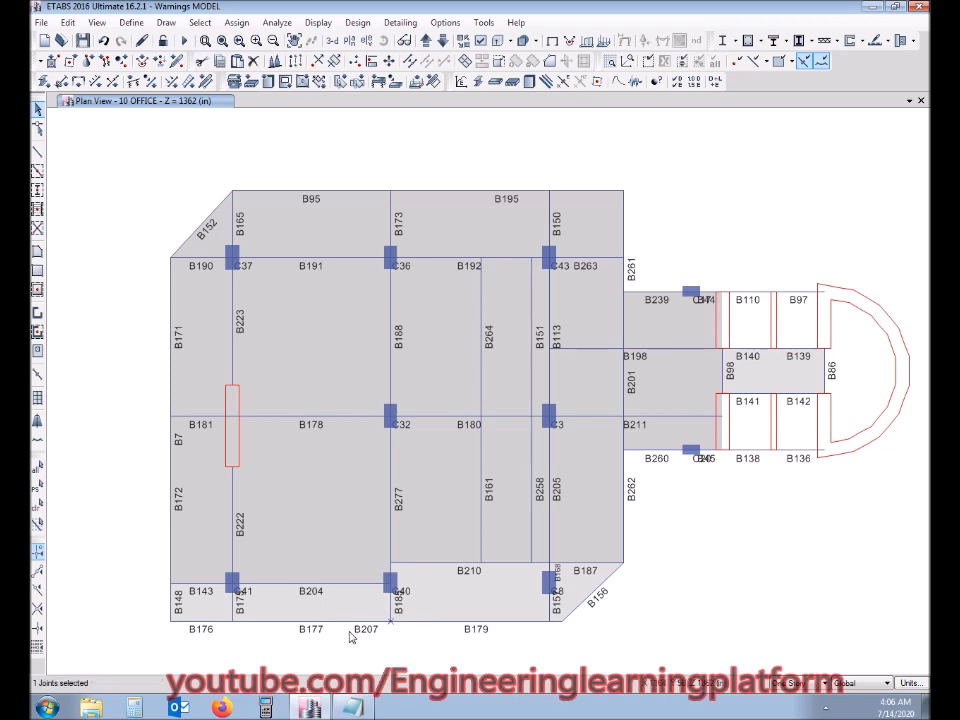
Try to delete overlapping beam B207 on the lower edge of 10 OFFICE, and undo the deletion of B177.
click(357, 622)
click(357, 622)
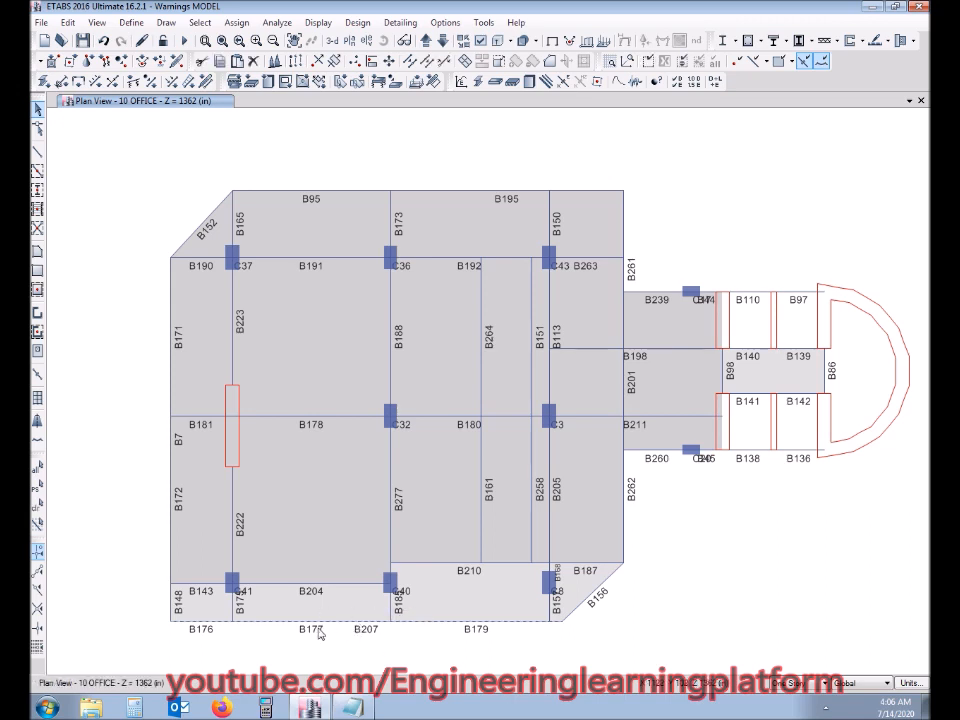
drag(318, 643, 293, 611)
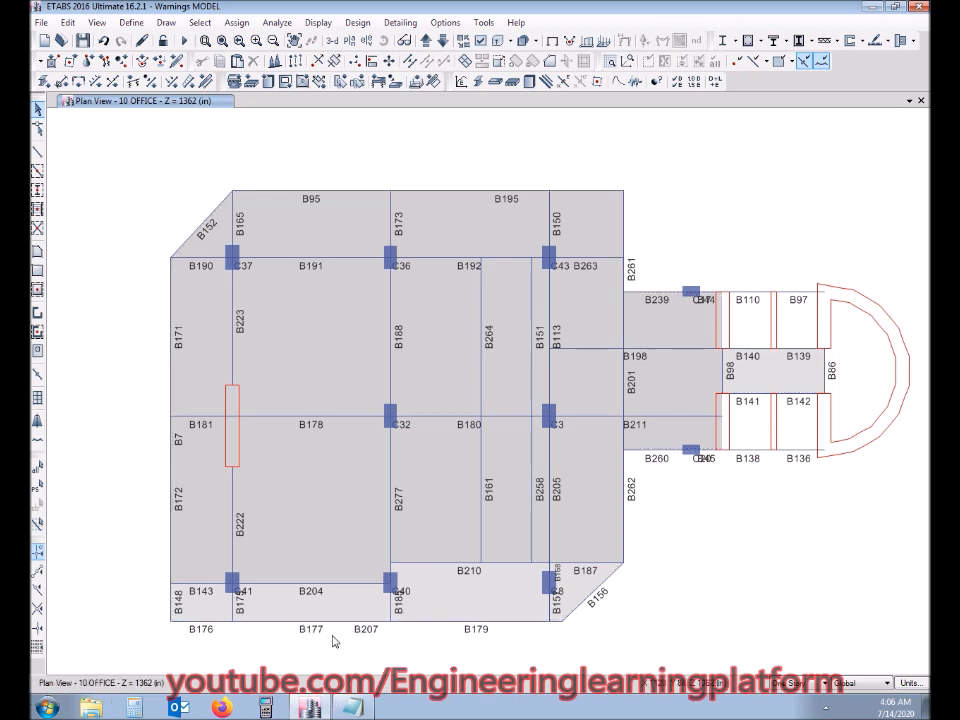
click(352, 611)
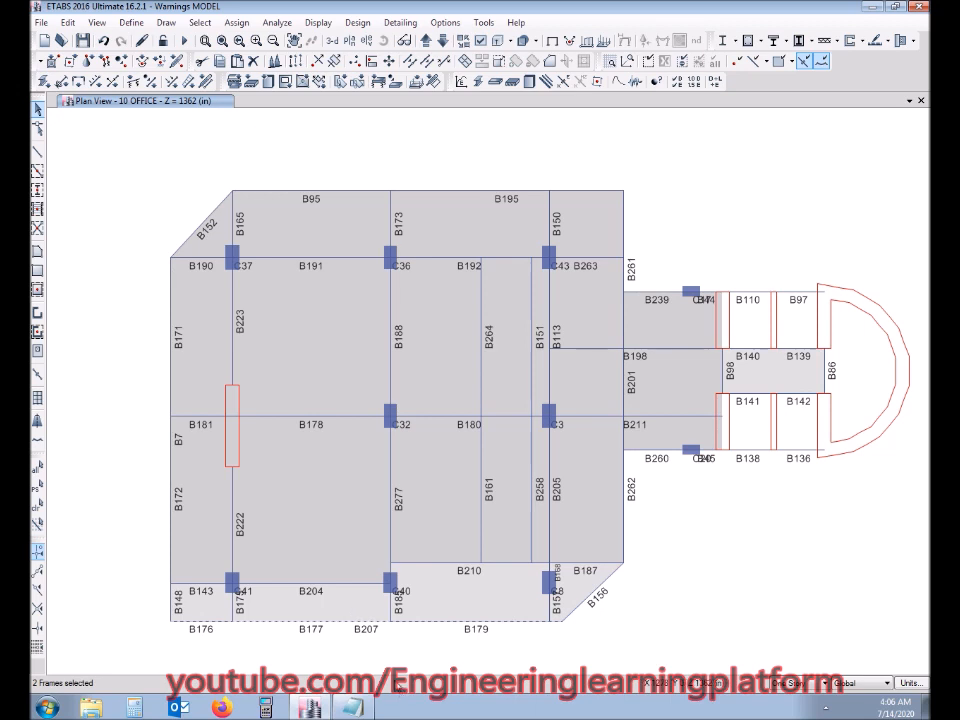
click(342, 622)
click(381, 622)
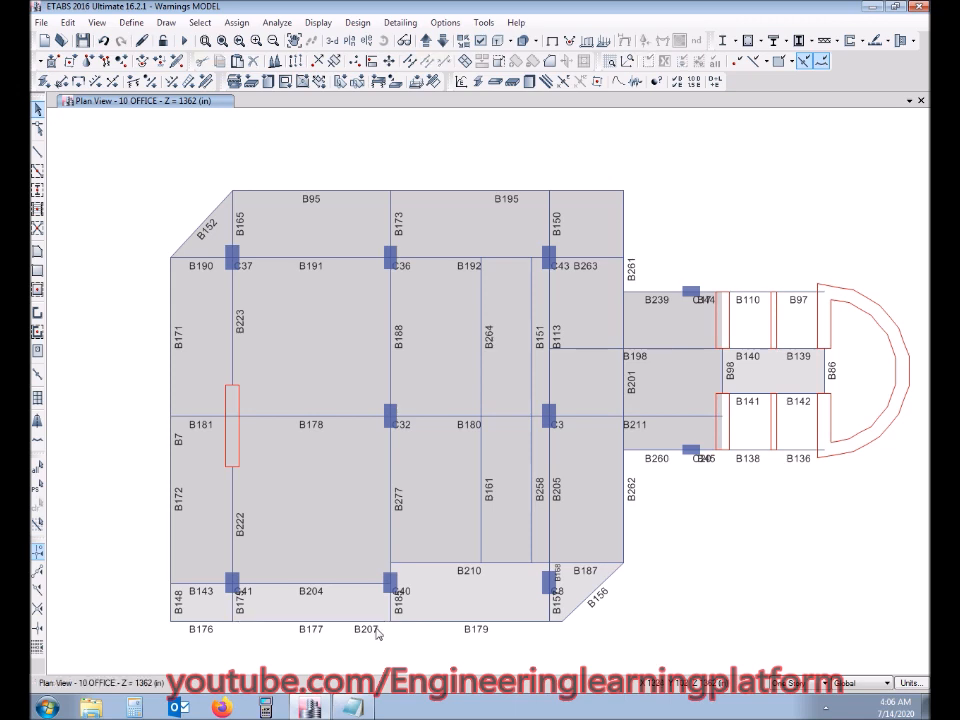
drag(350, 613, 348, 606)
click(352, 609)
click(402, 621)
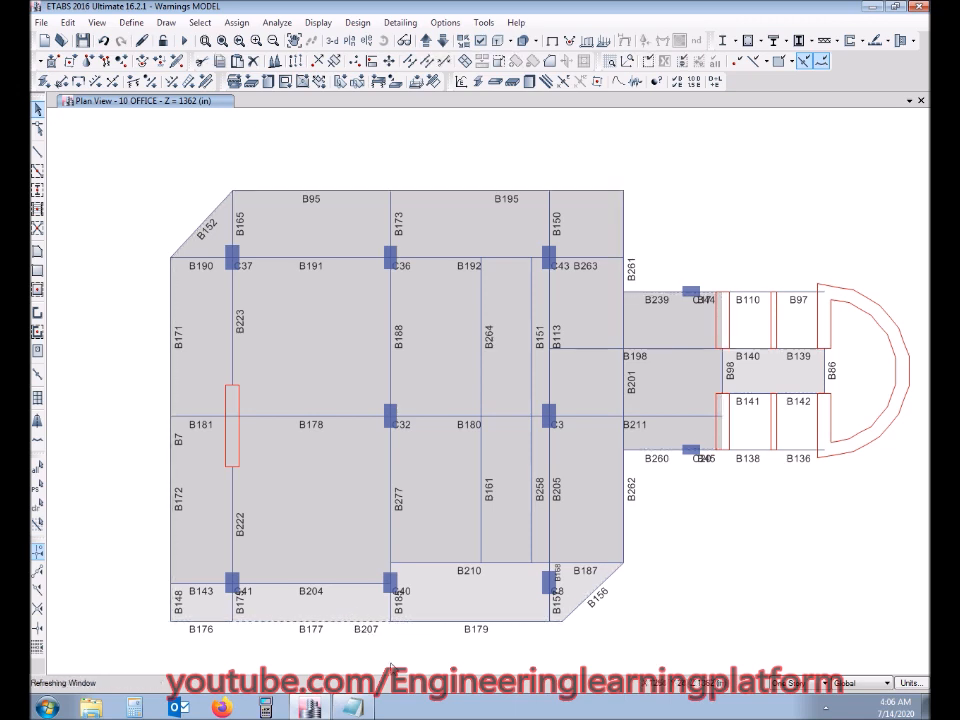
key(Delete)
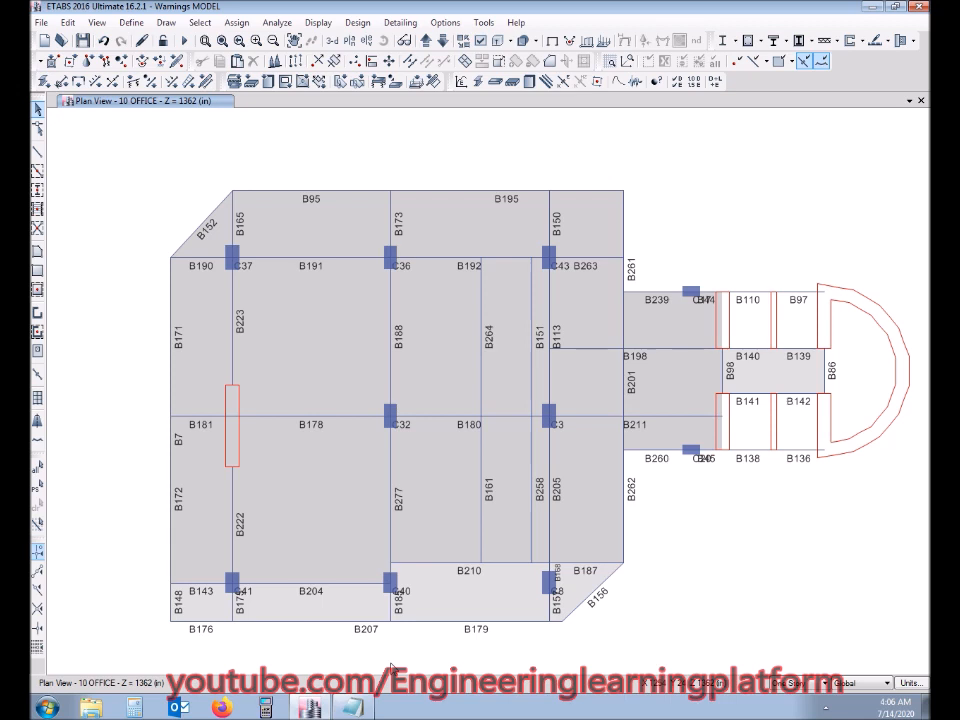
key(ctrl+z)
Delete the overlapping beam B207 along the lower edge of 10 OFFICE, keeping B176, B177 and B179.
drag(387, 638, 358, 605)
click(326, 622)
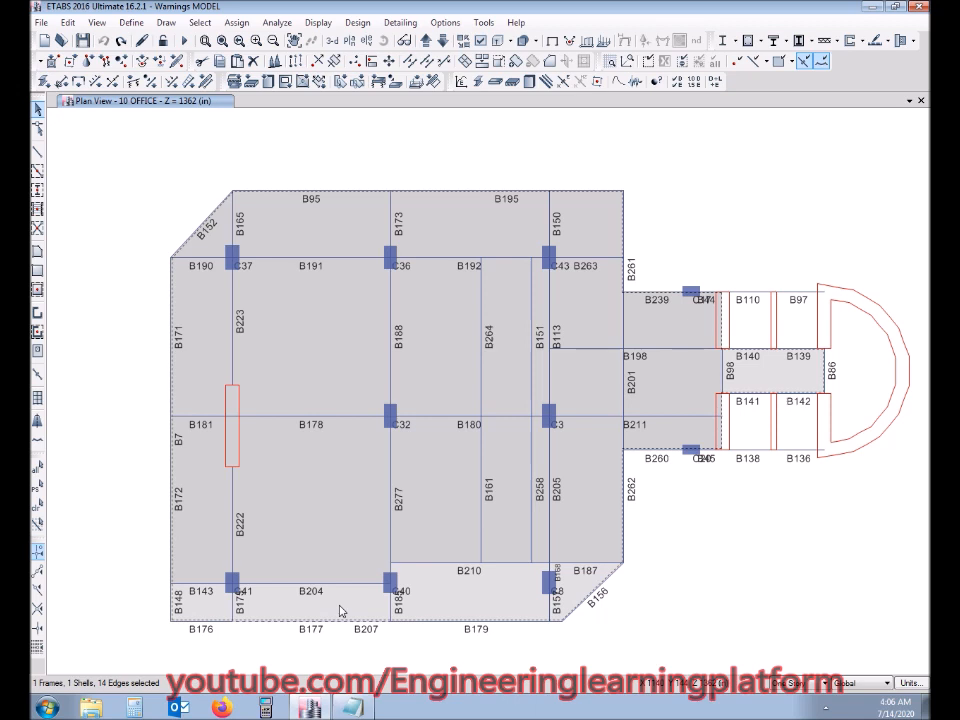
click(342, 604)
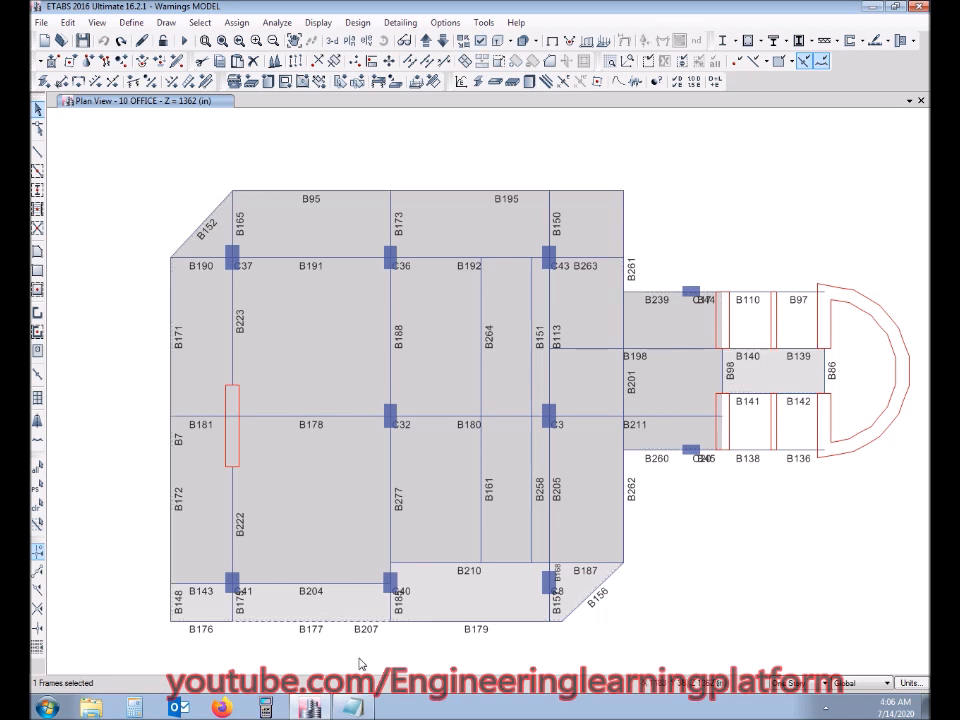
click(465, 615)
click(496, 605)
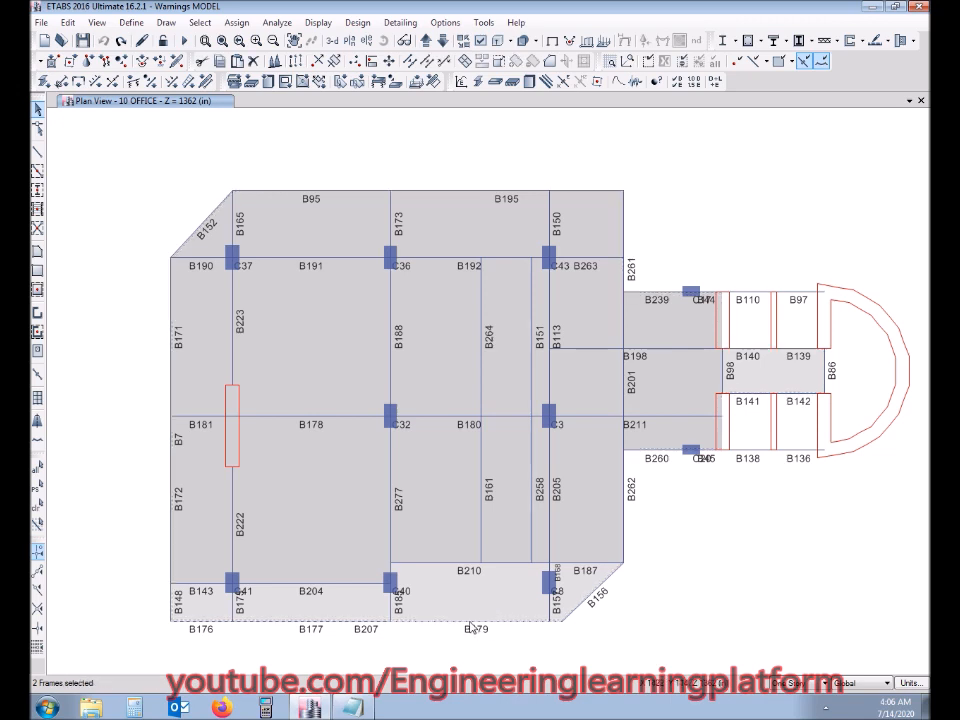
click(471, 625)
click(471, 623)
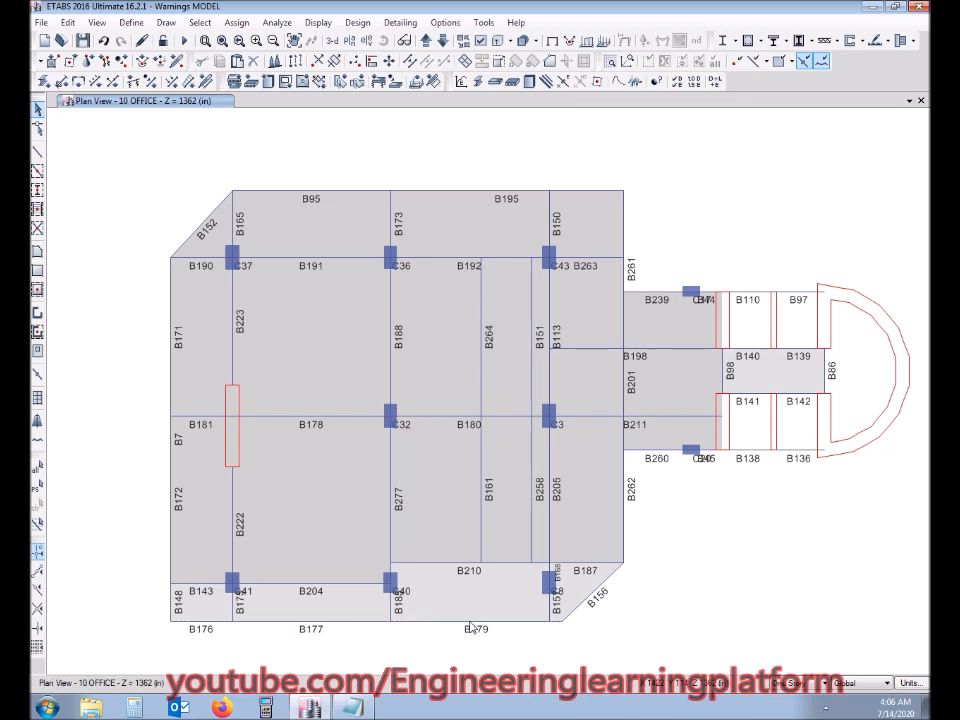
Remove the three resolved 10 OFFICE warnings about beam B207 from the Notepad list.
click(355, 708)
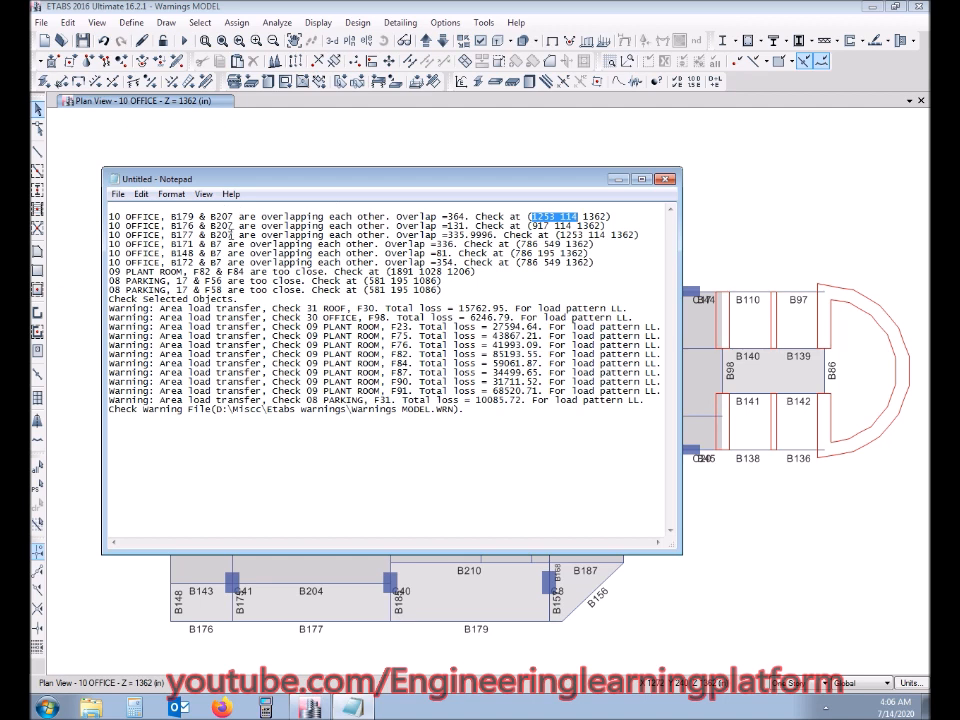
drag(232, 235, 180, 208)
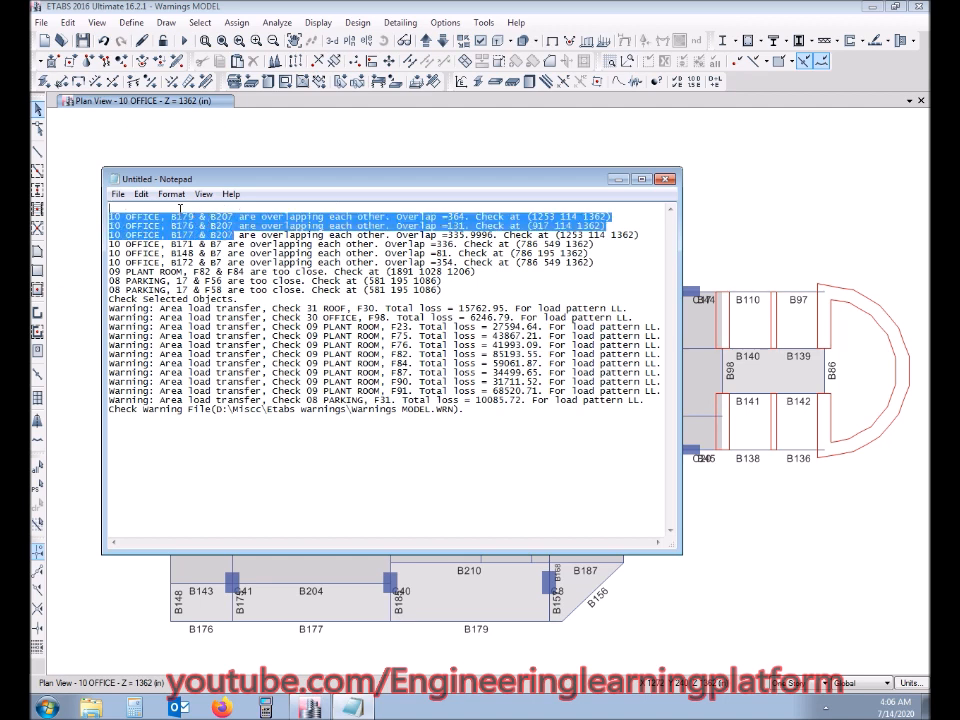
shift+click(647, 236)
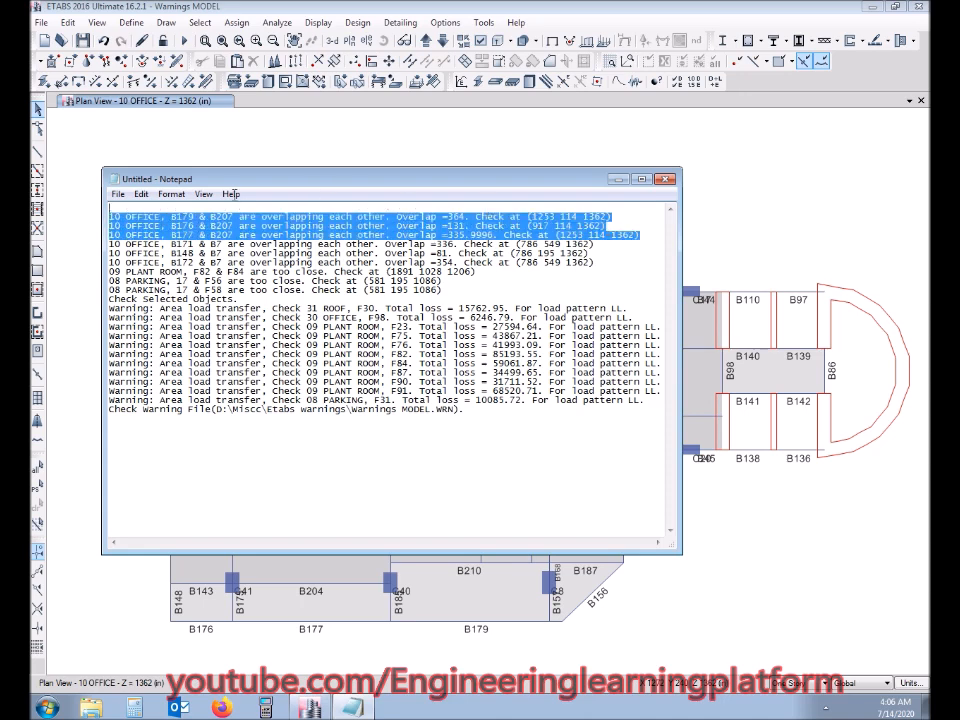
key(Delete)
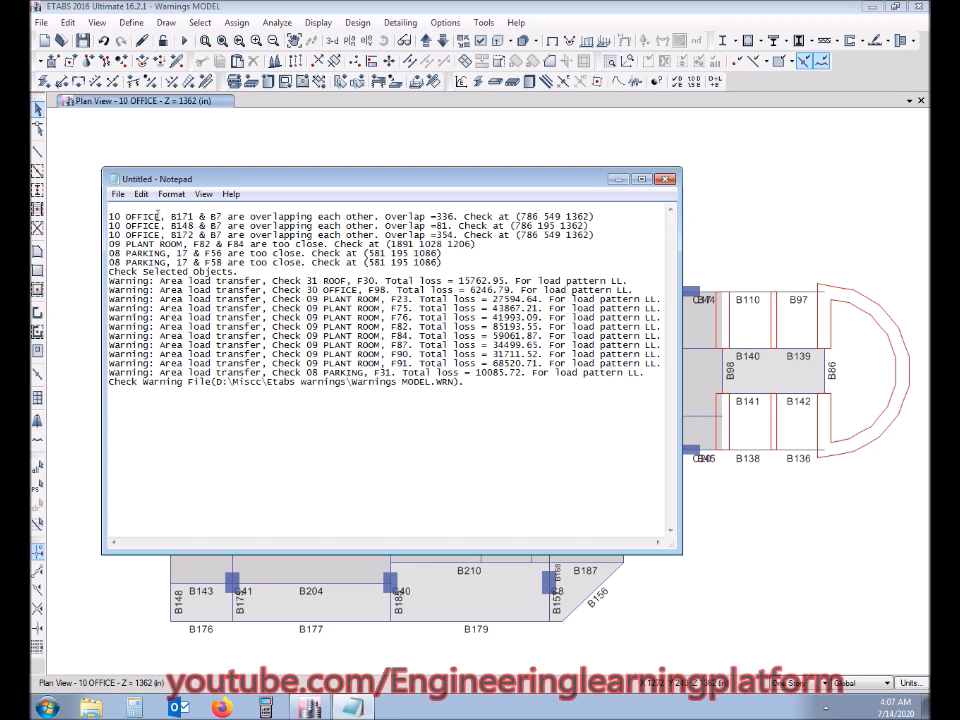
Highlight the 10 OFFICE overlap warnings involving B7 in Notepad, and open ETABS selection by frame label for story 10 OFFICE.
shift+click(220, 235)
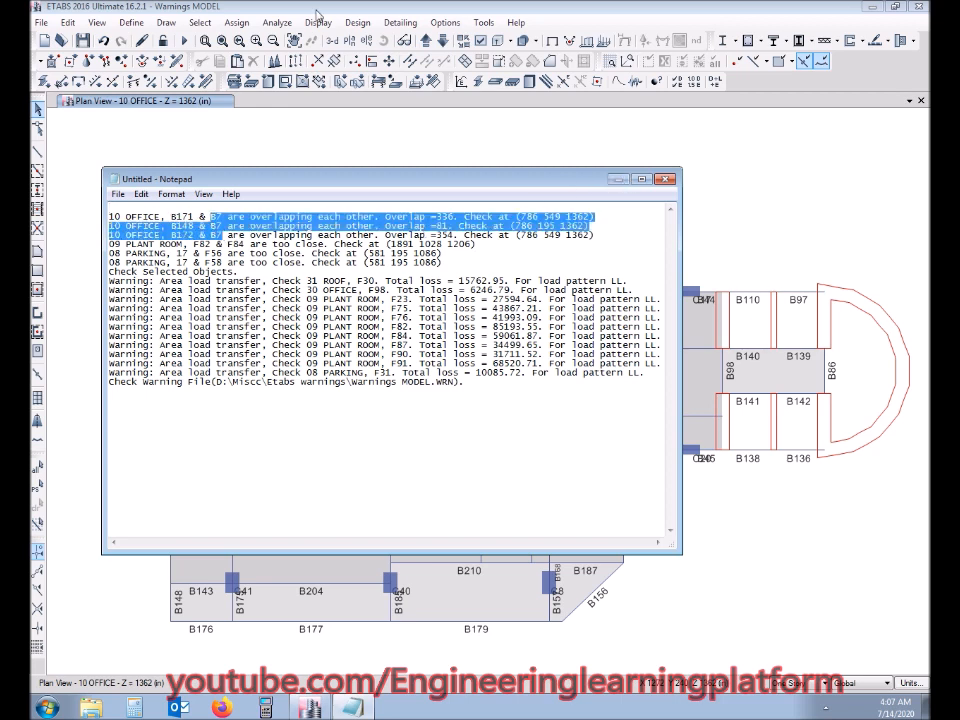
click(619, 179)
click(200, 22)
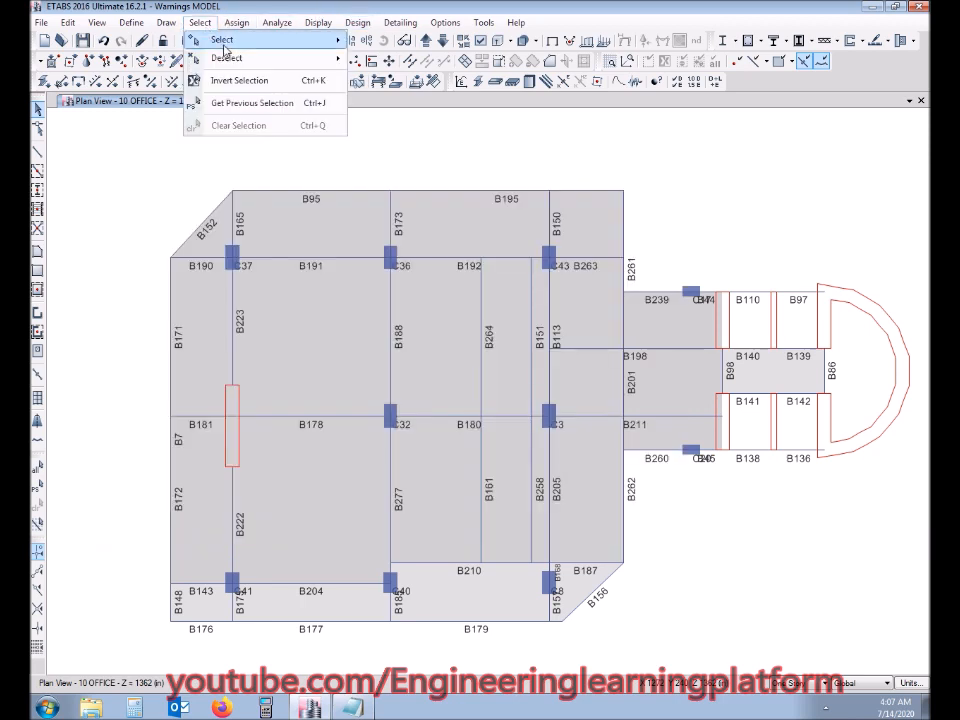
mouse_move(172, 40)
mouse_move(398, 184)
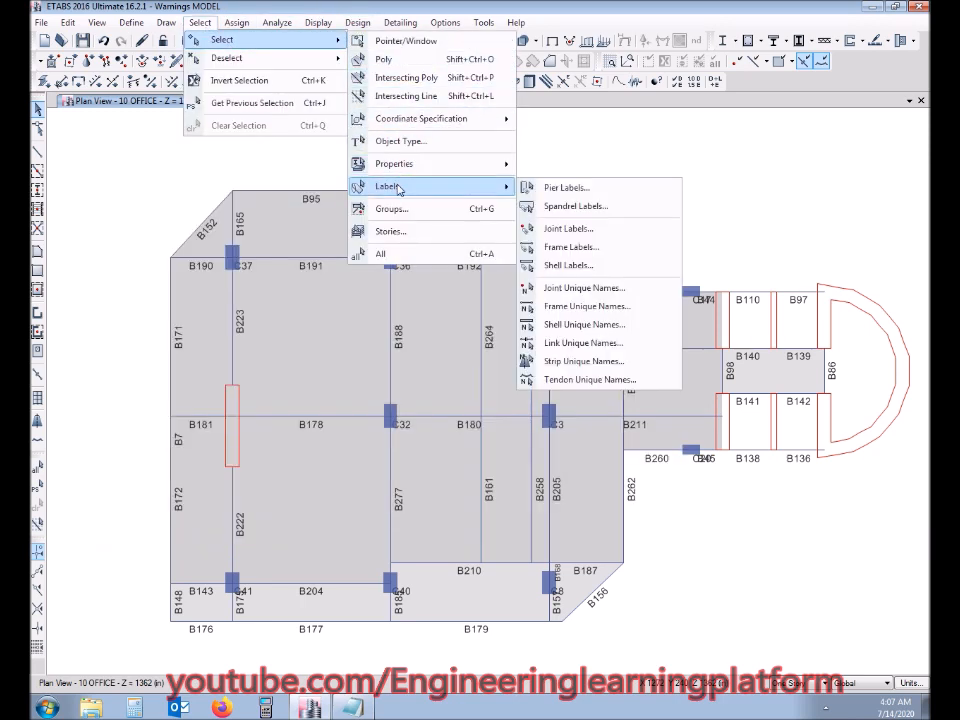
click(563, 247)
click(505, 240)
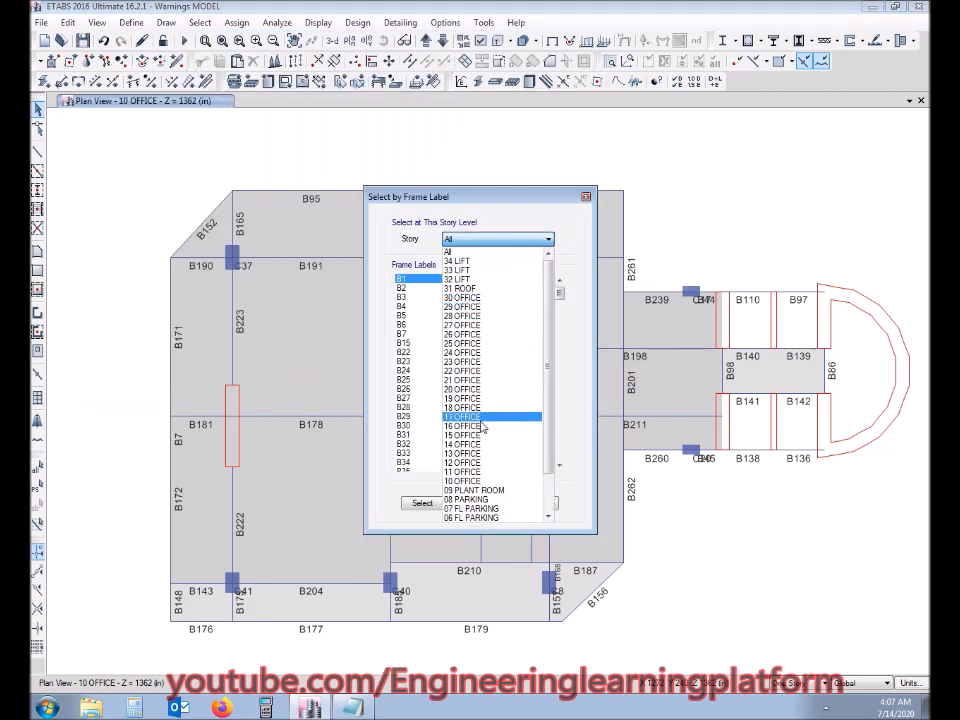
click(470, 482)
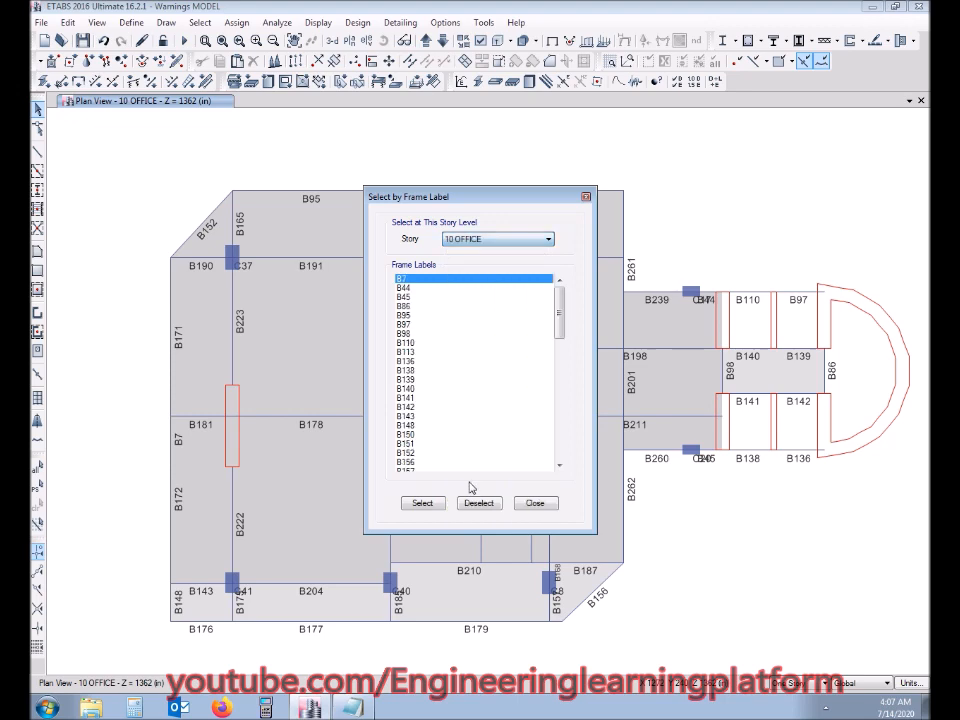
click(431, 389)
scroll(433, 405, down, 2)
Recheck which beam is common to the three remaining 10 OFFICE overlap warnings in Notepad, and return to ETABS.
click(352, 707)
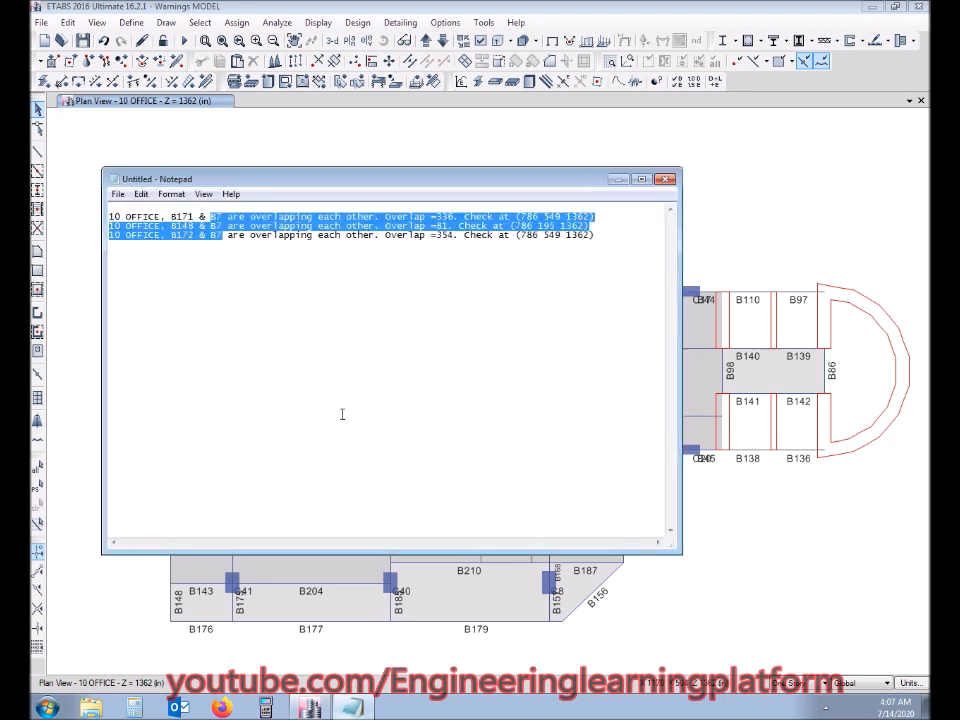
click(171, 216)
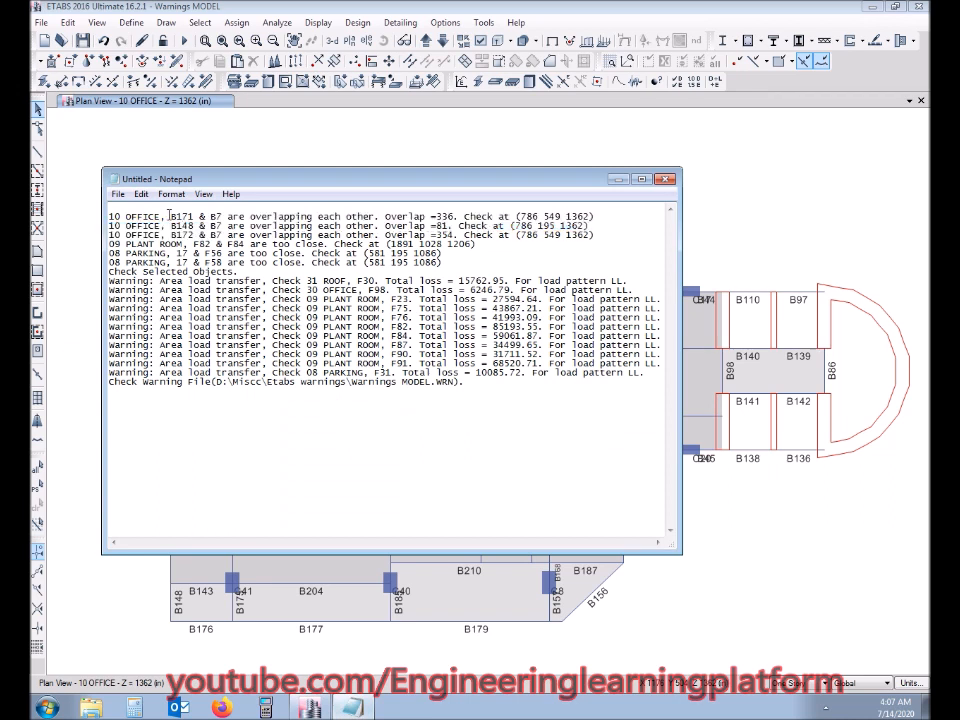
drag(172, 216, 216, 235)
click(213, 216)
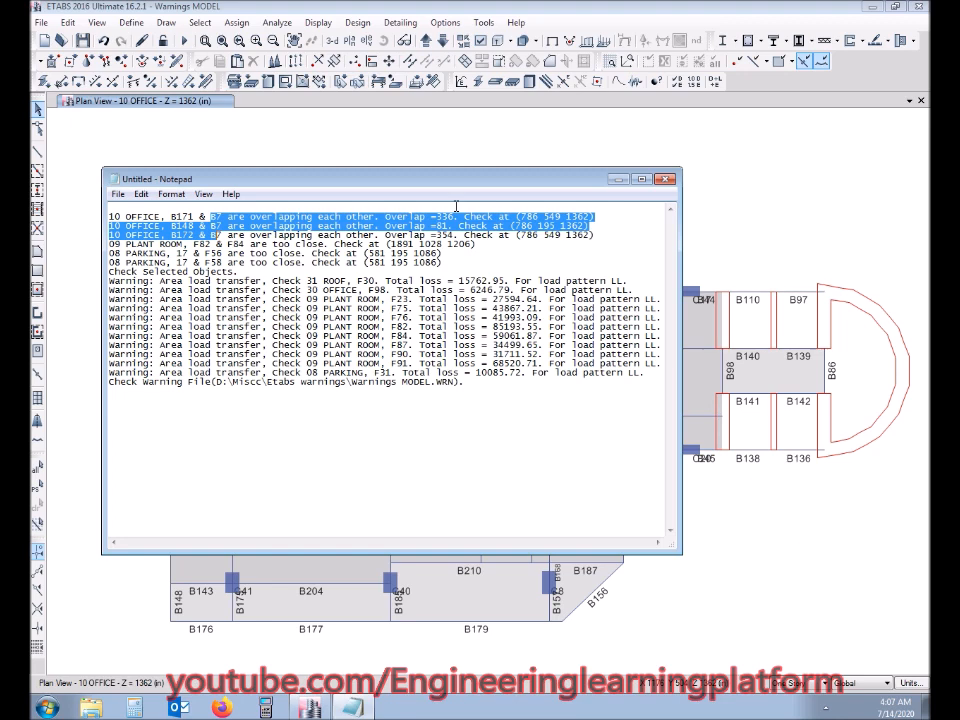
click(616, 179)
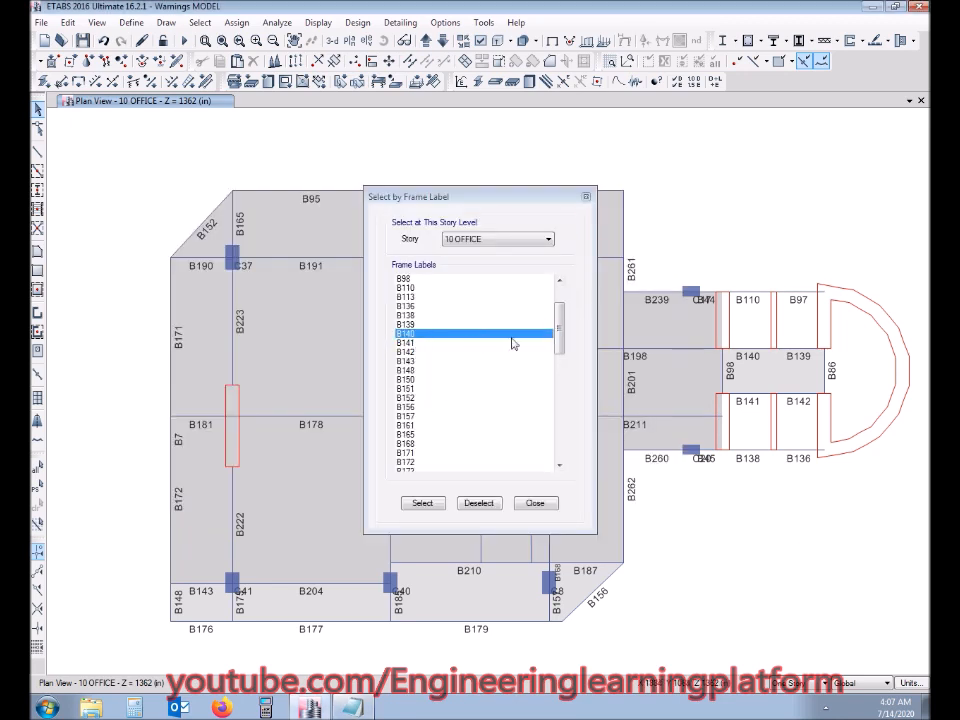
Select beam B7 on story 10 OFFICE by its frame label and delete it, keeping B148, B171 and B172.
mouse_move(557, 318)
mouse_down()
mouse_move(557, 302)
mouse_move(559, 413)
mouse_move(559, 296)
mouse_up()
click(472, 279)
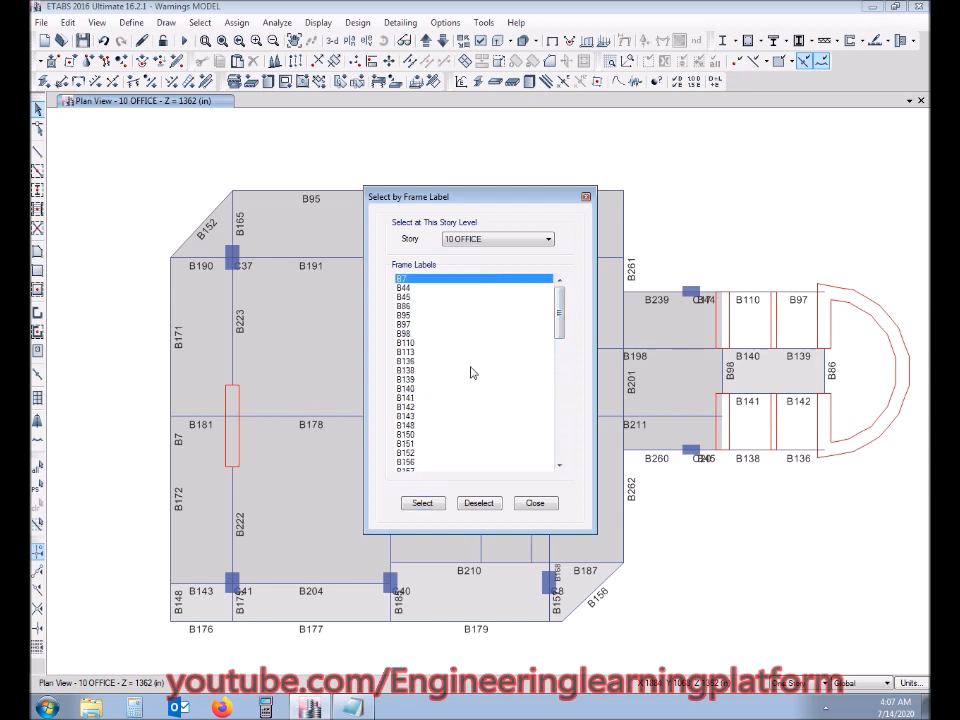
click(424, 506)
click(535, 503)
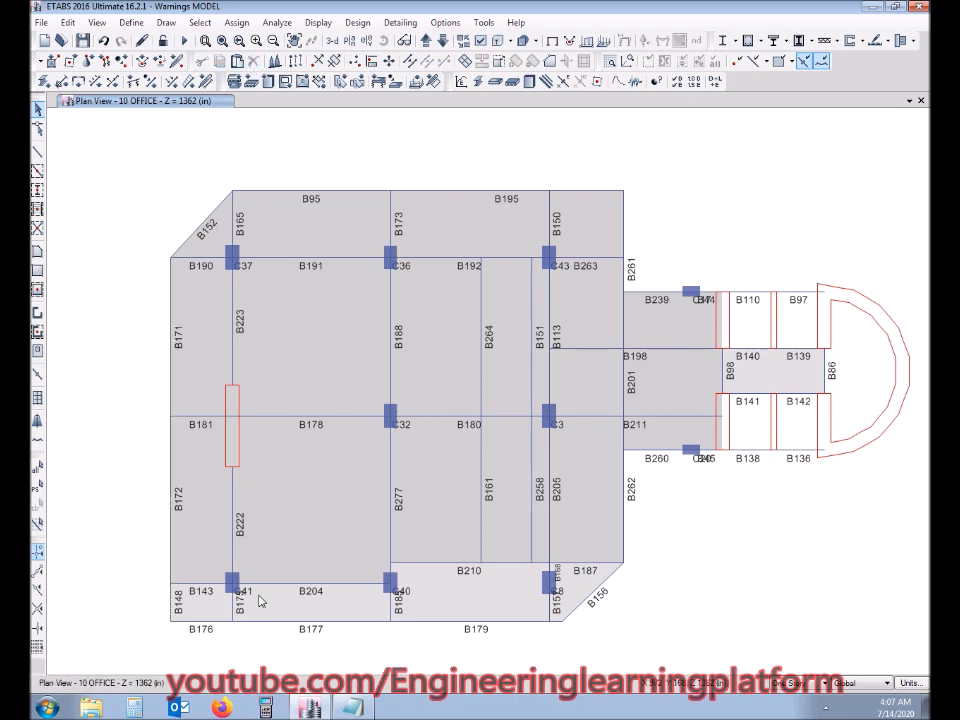
Remove the three resolved 10 OFFICE warnings about beam B7 from the Notepad list.
click(368, 709)
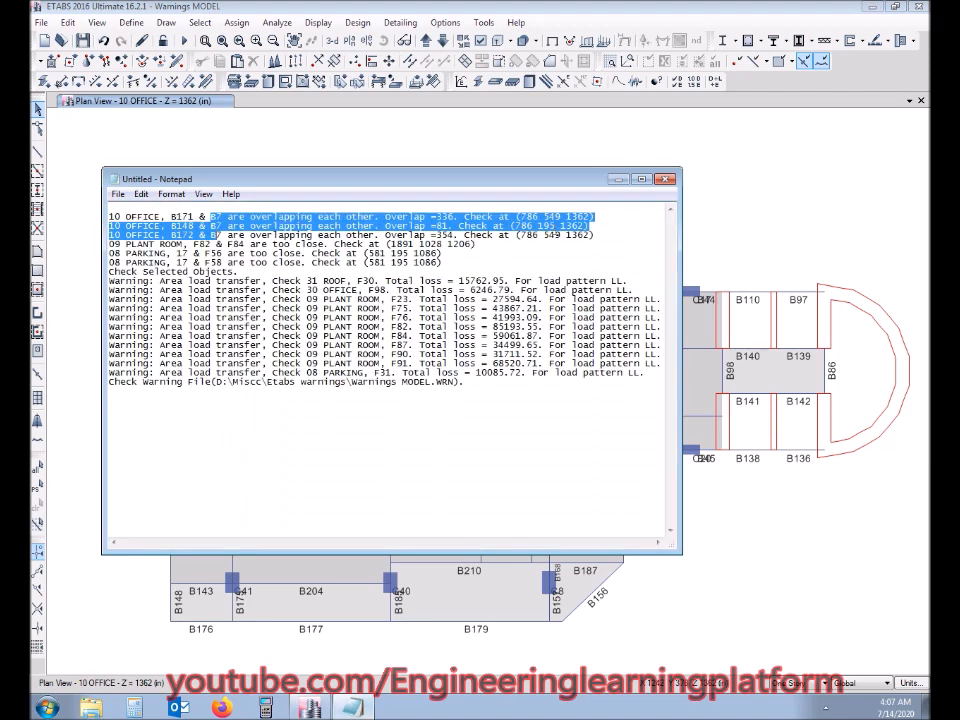
drag(604, 236, 101, 211)
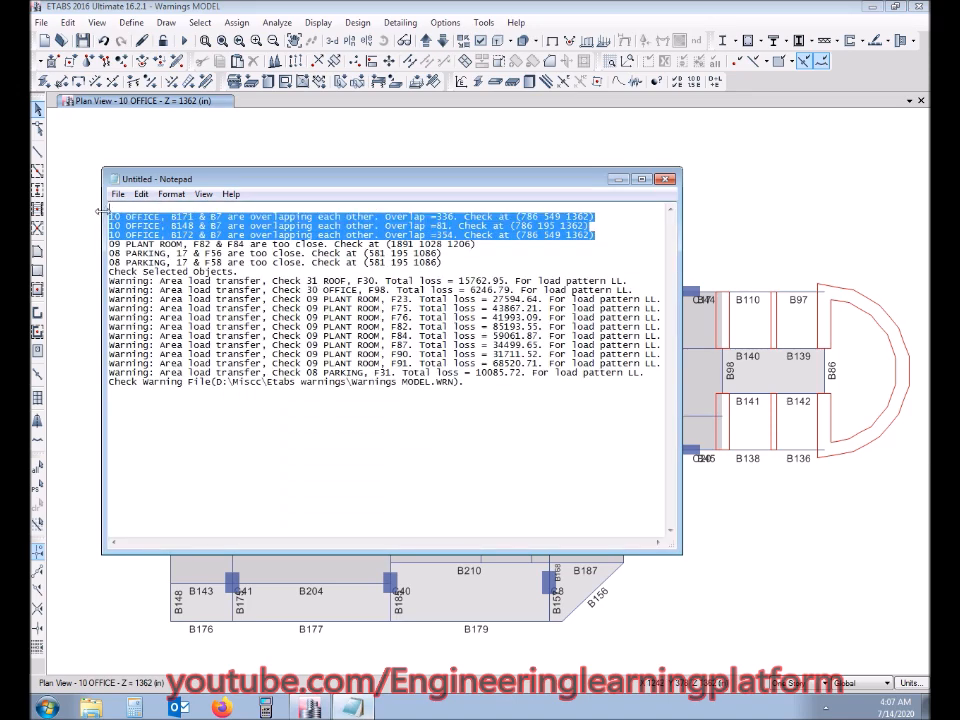
key(Delete)
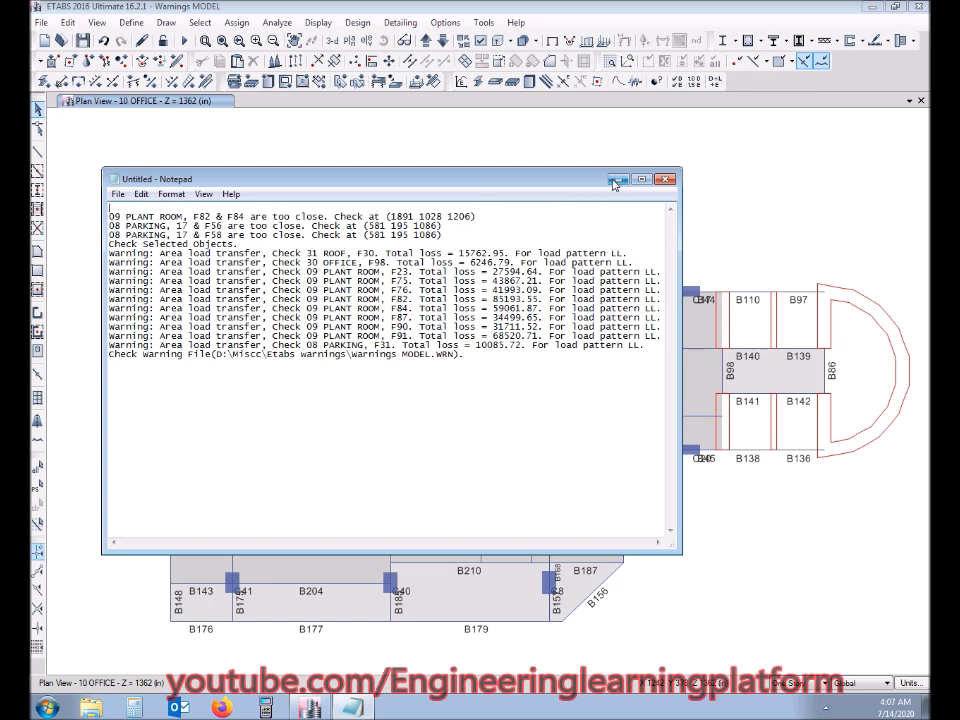
Highlight the 09 PLANT ROOM warning in Notepad and switch the ETABS plan view to story 09 PLANT ROOM.
drag(491, 212, 105, 215)
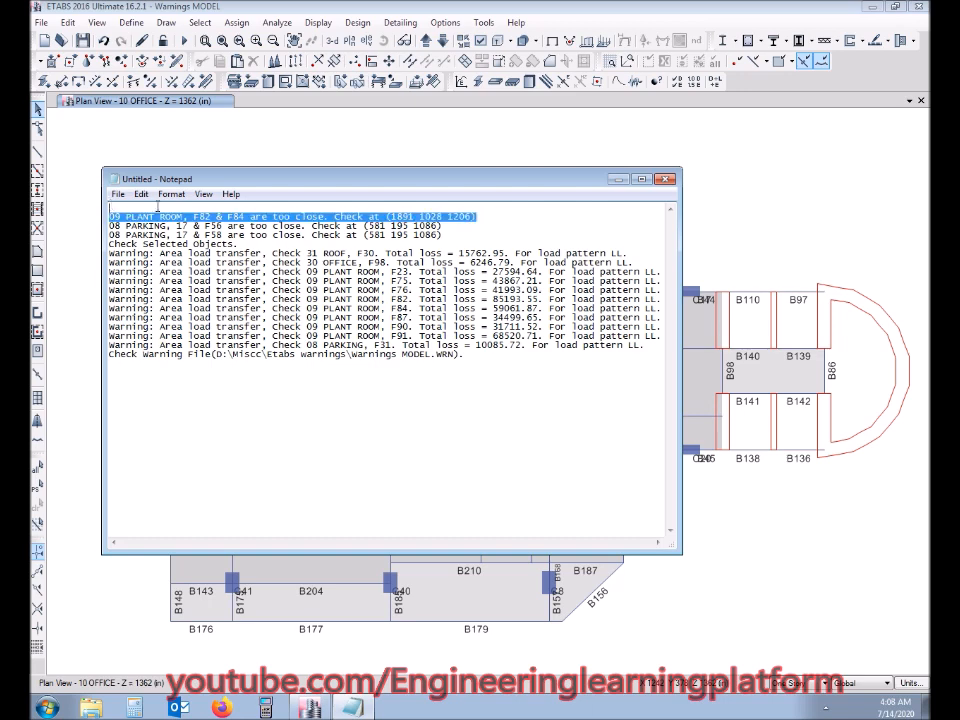
click(349, 41)
click(435, 290)
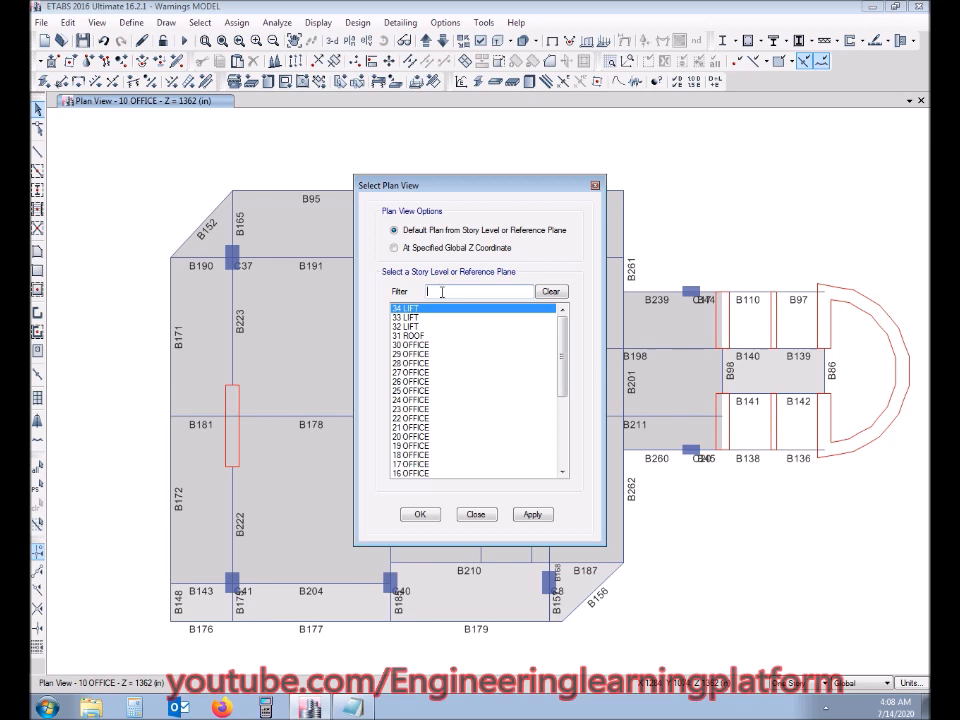
text(9)
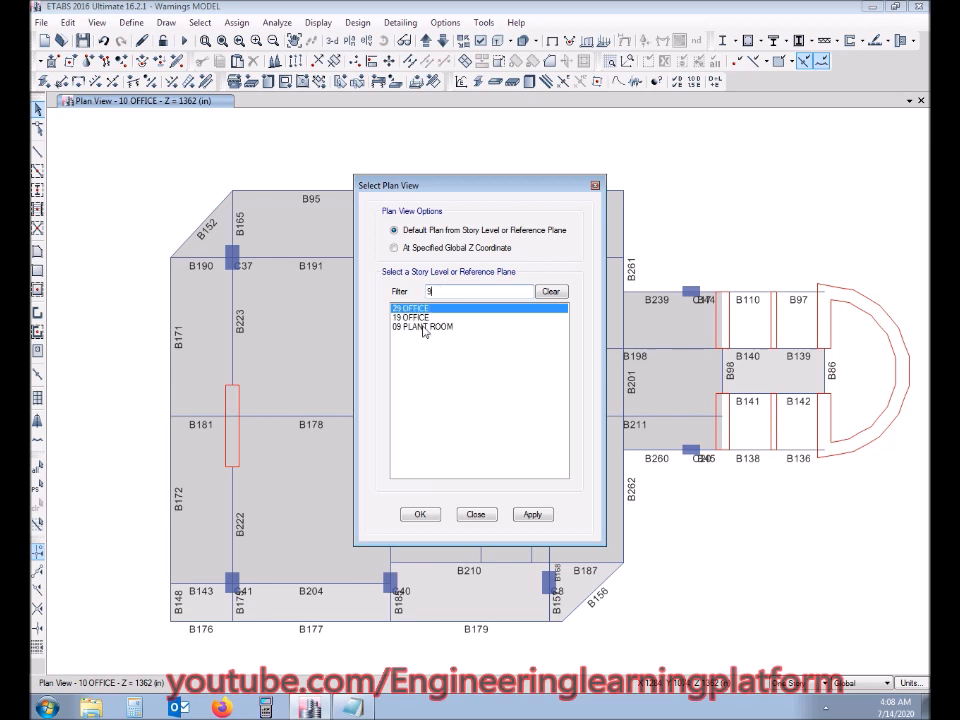
click(423, 328)
click(416, 513)
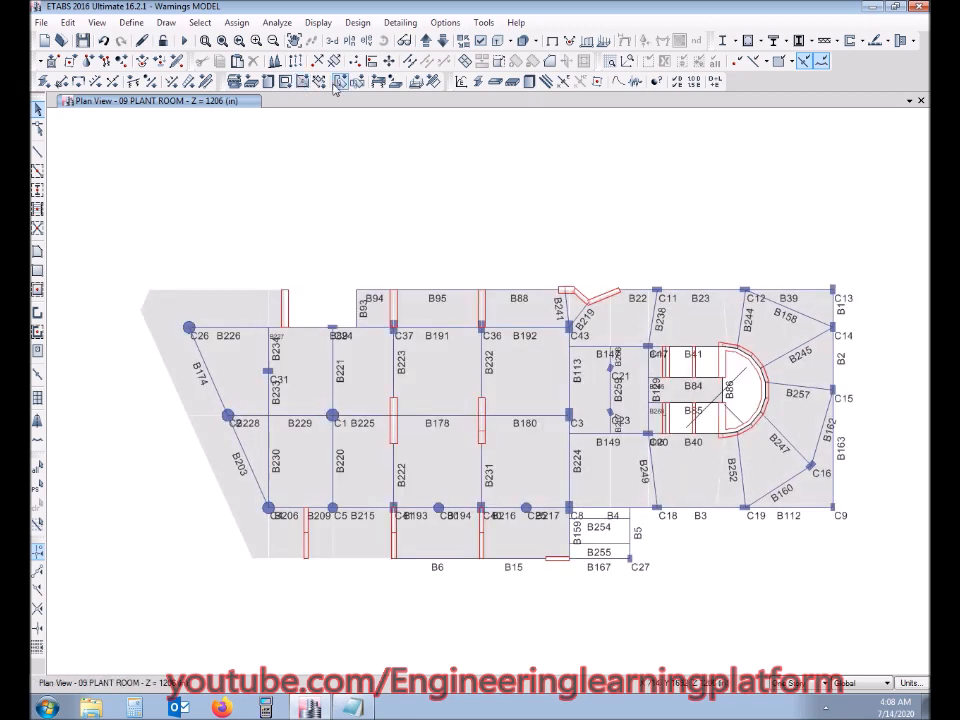
Highlight the shell labels F82 and F84 in the first Notepad warning, and return to ETABS.
click(352, 709)
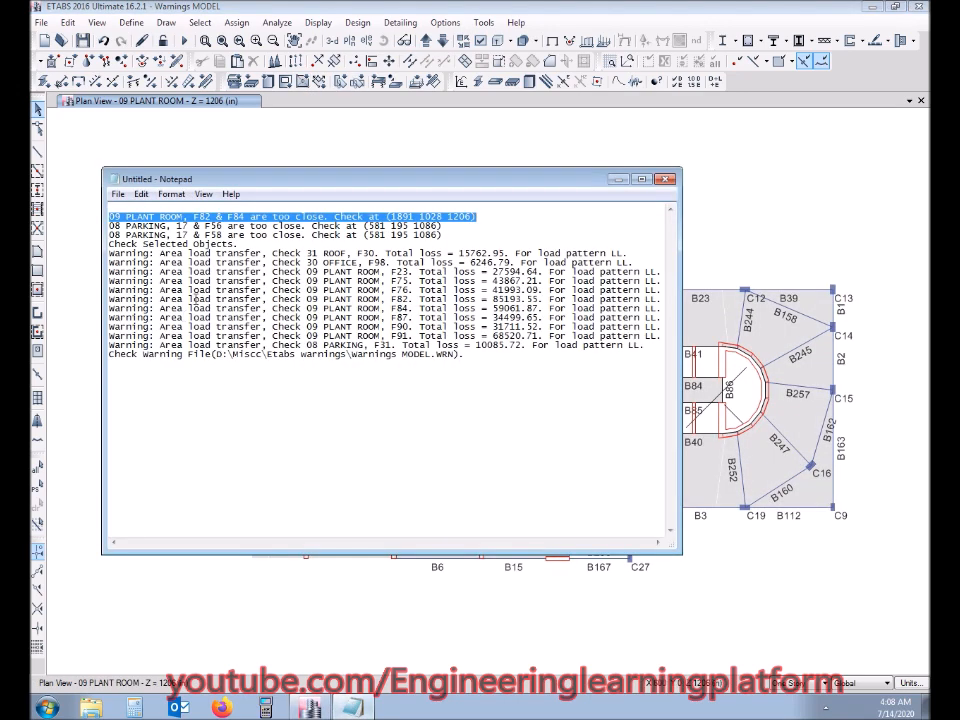
click(194, 216)
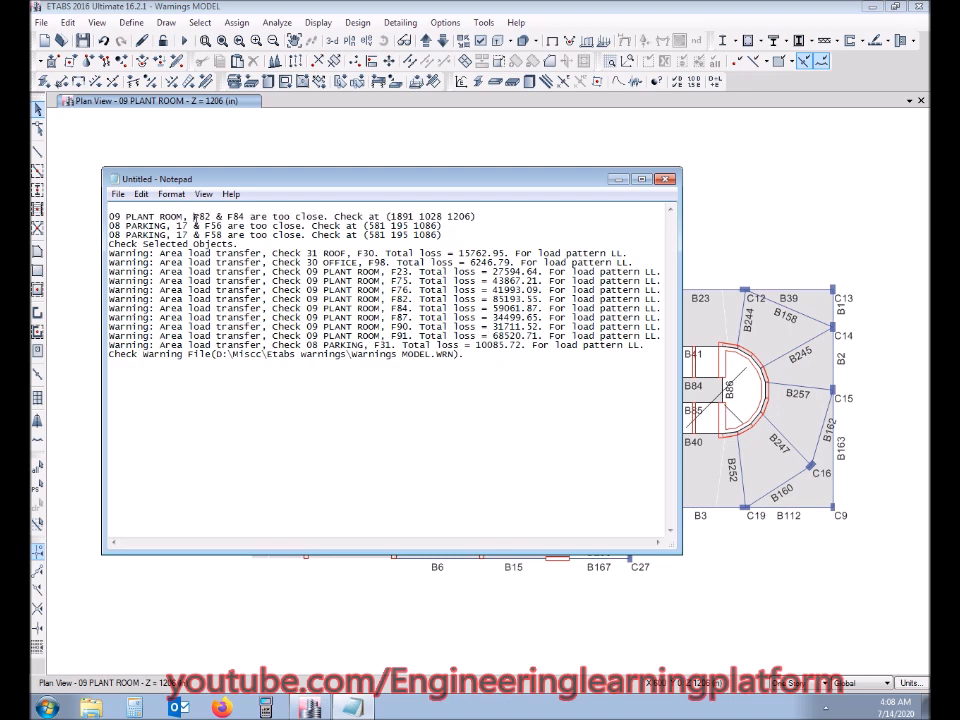
drag(194, 216, 236, 216)
click(617, 181)
Set the plan view options to show shell labels instead of frame labels.
click(482, 42)
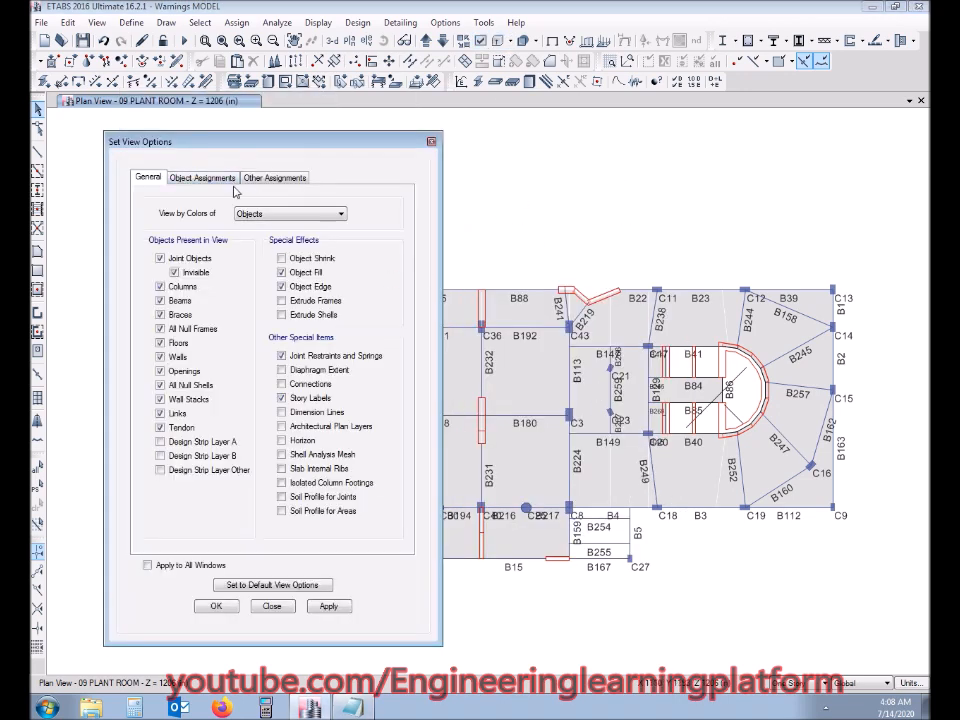
click(228, 180)
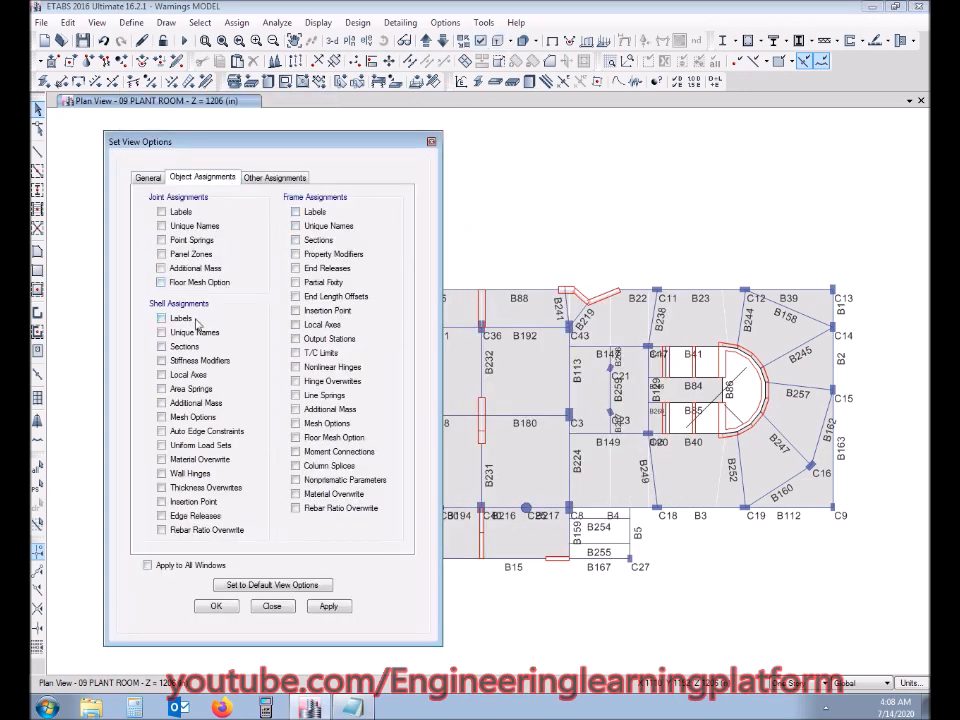
click(218, 606)
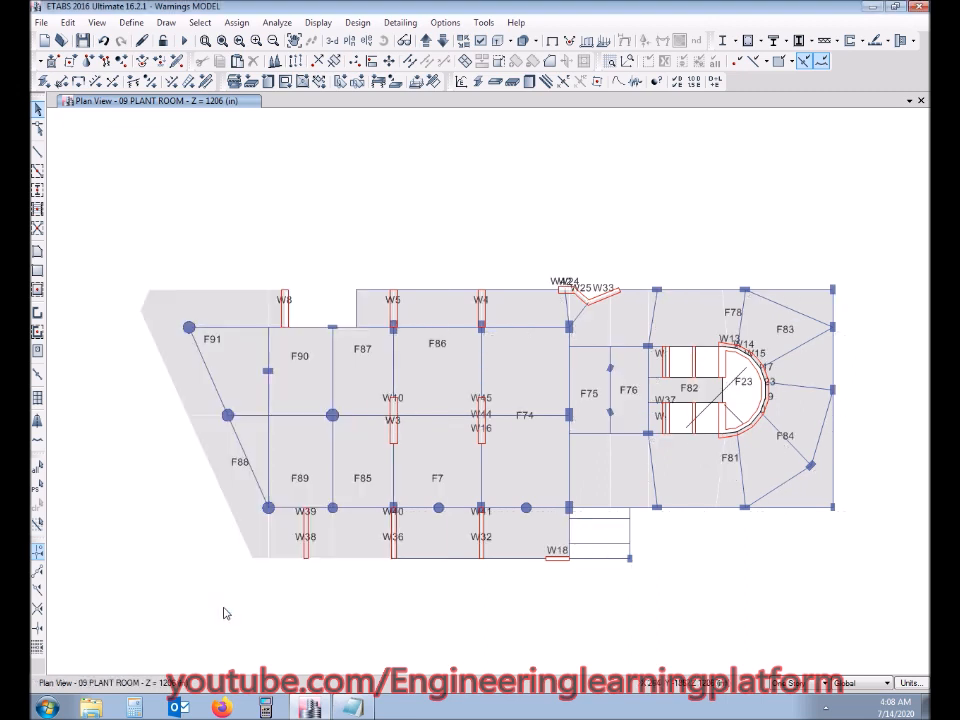
Select floor shells F82 and F84 around the curved core to examine their boundaries.
click(442, 372)
click(442, 372)
click(702, 399)
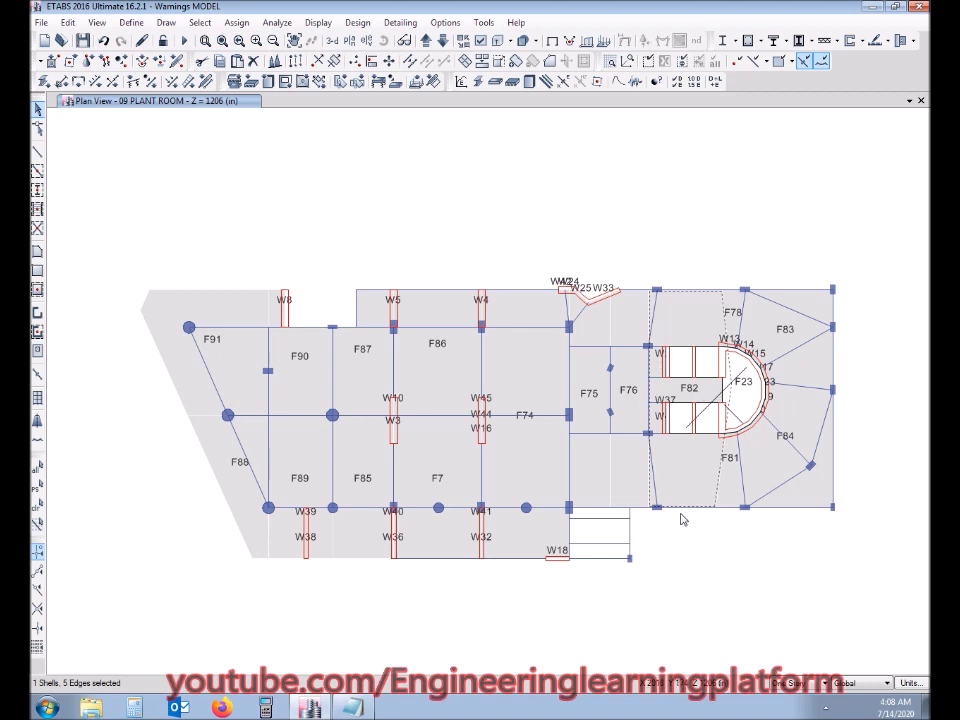
scroll(707, 430, up, 2)
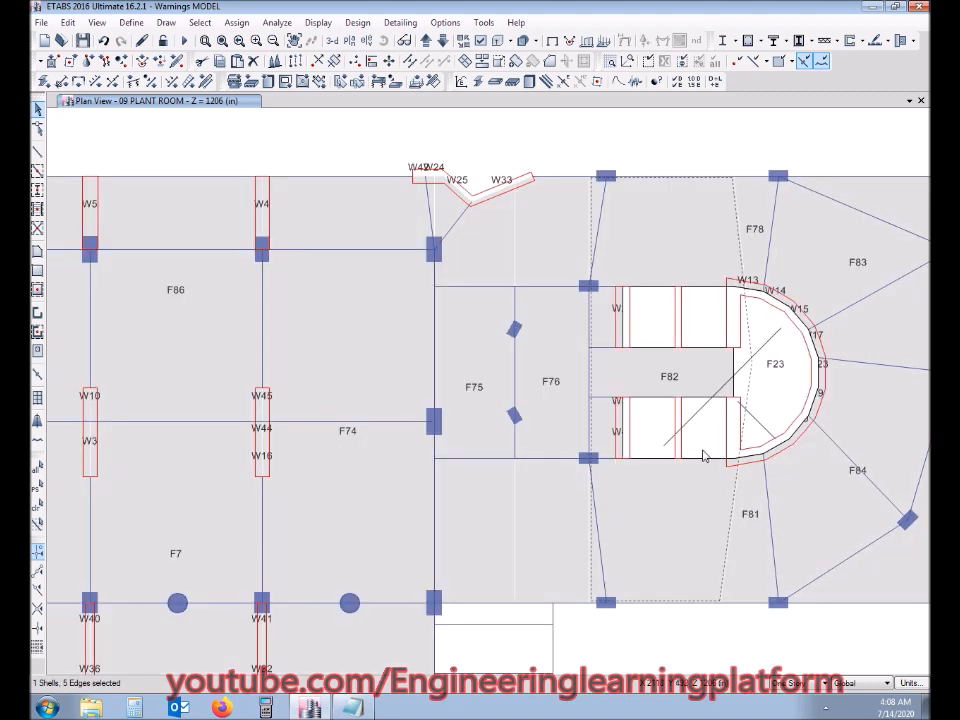
scroll(553, 488, up, 2)
click(701, 549)
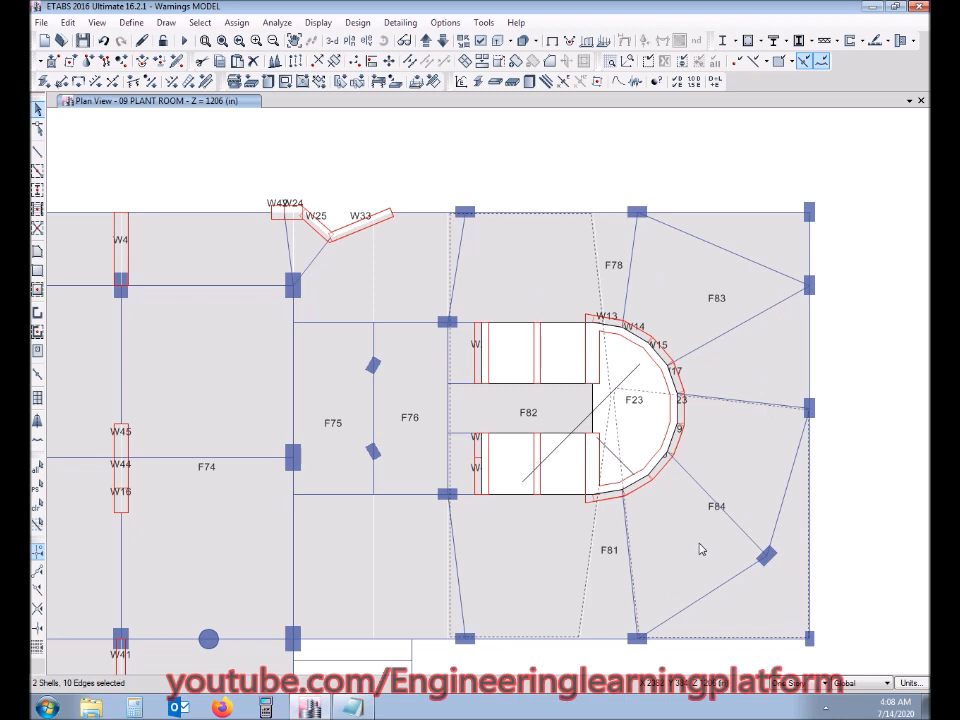
Merge the narrow floor shell F81 with the adjacent shell F82 into one shell.
click(617, 593)
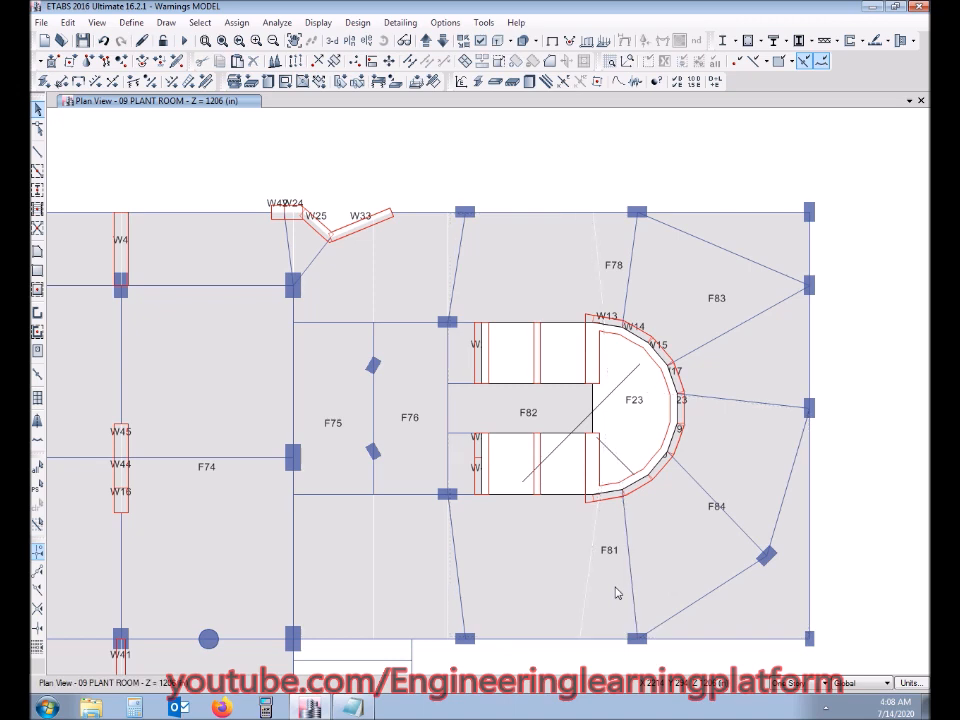
click(559, 563)
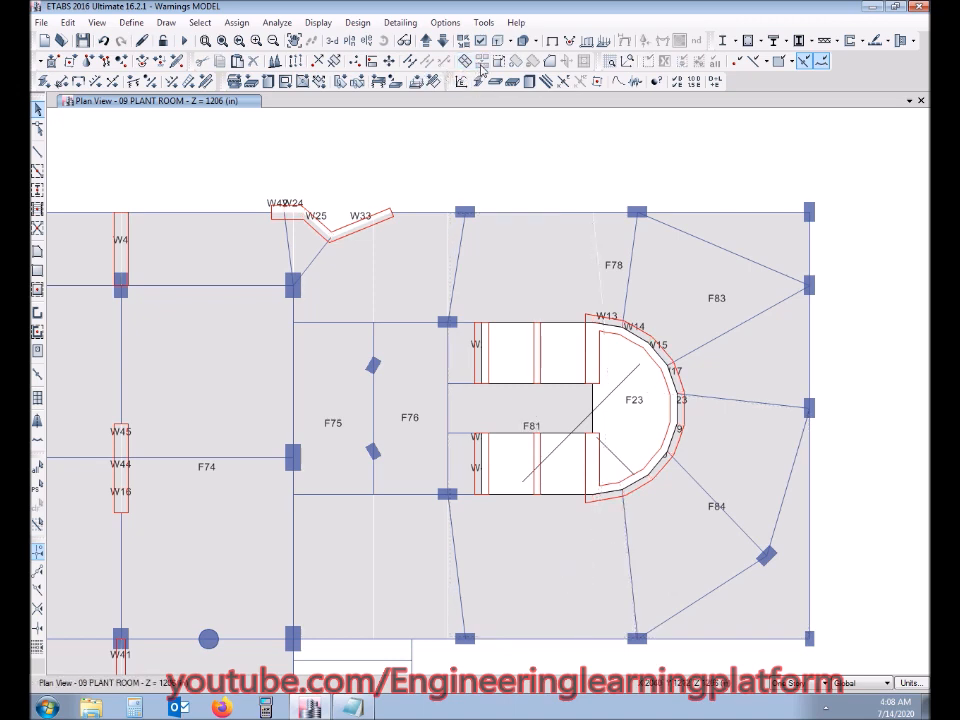
Try deleting floor shell F84 beside the curved core, and undo the deletion.
click(647, 572)
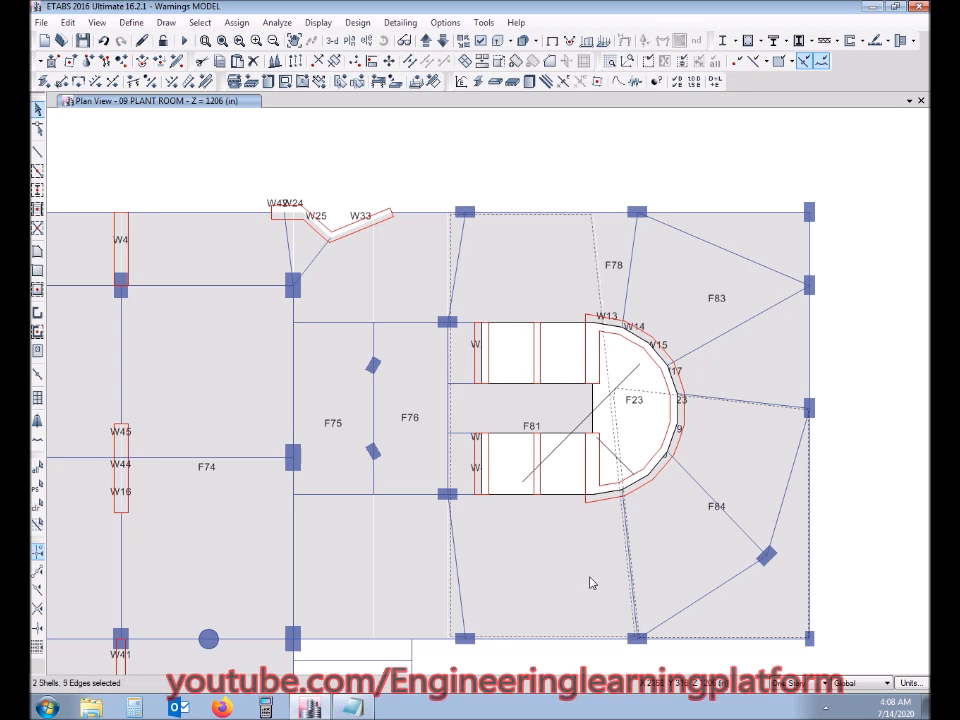
key(Delete)
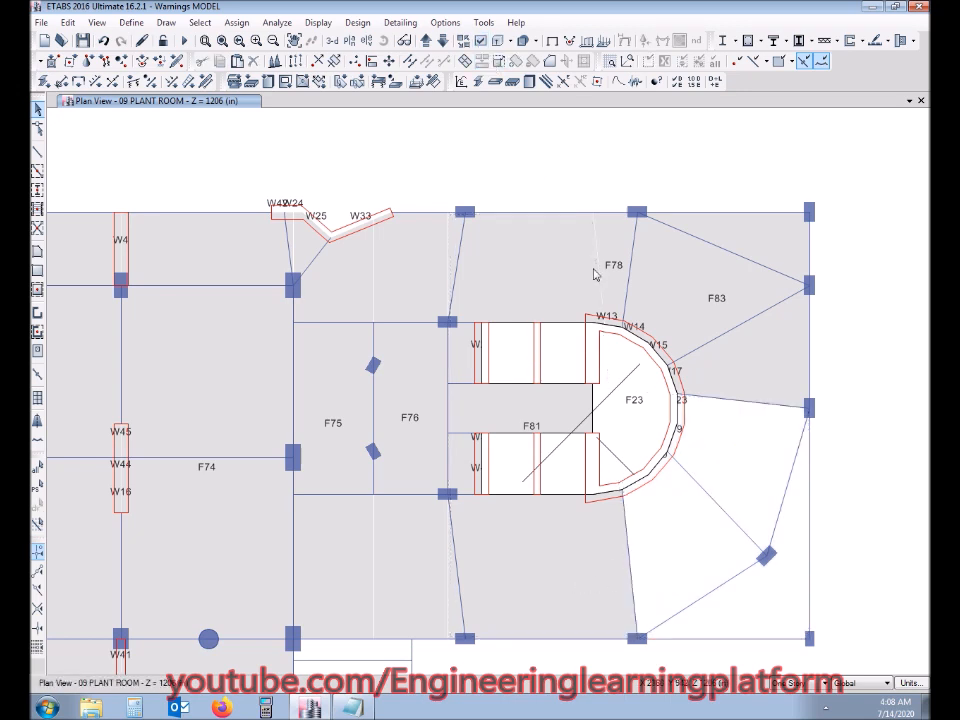
key(ctrl+z)
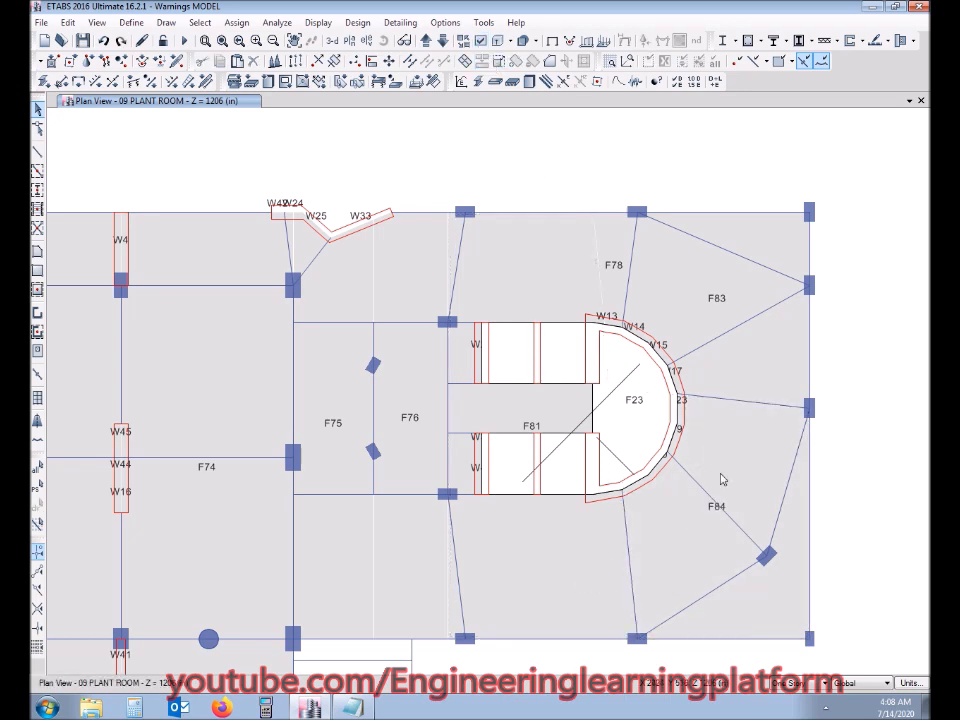
Merge floor shells F83 and F84 beside the curved core, and combine the result with the adjacent shell F78.
click(741, 428)
click(723, 368)
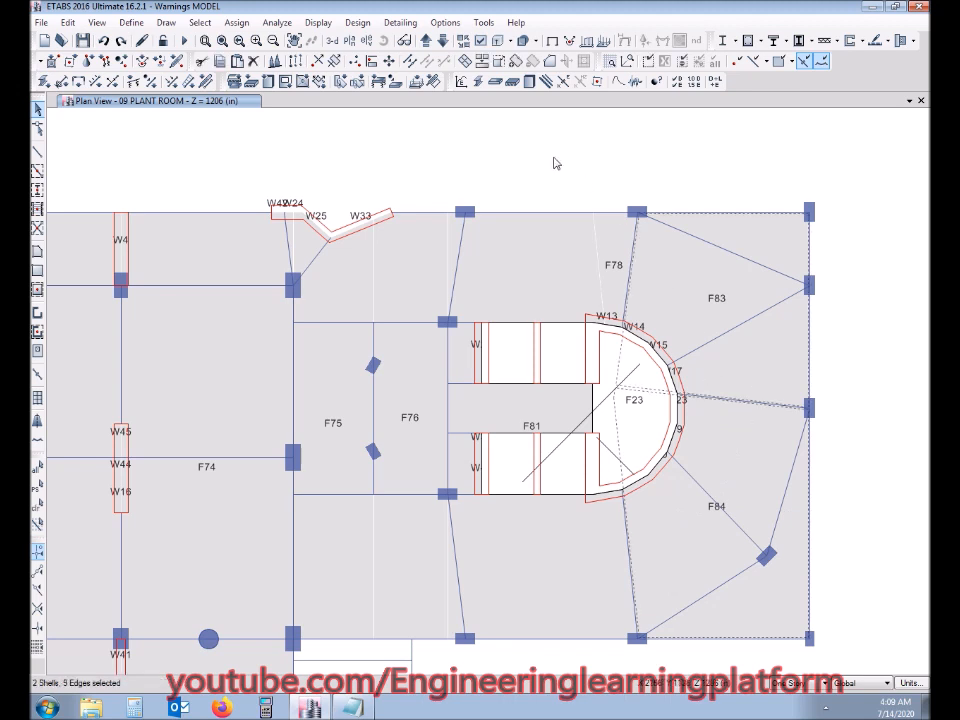
click(482, 64)
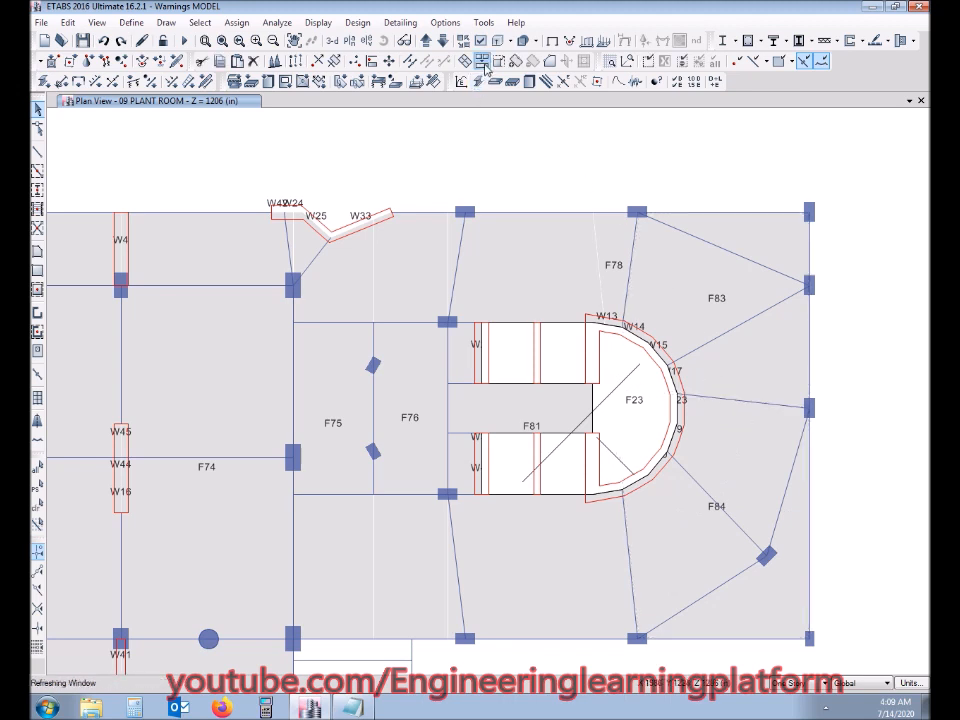
click(648, 290)
click(612, 260)
click(482, 64)
Merge the enlarged floor shell F78 with shell F81 into one slab around the curved core.
click(618, 261)
click(547, 250)
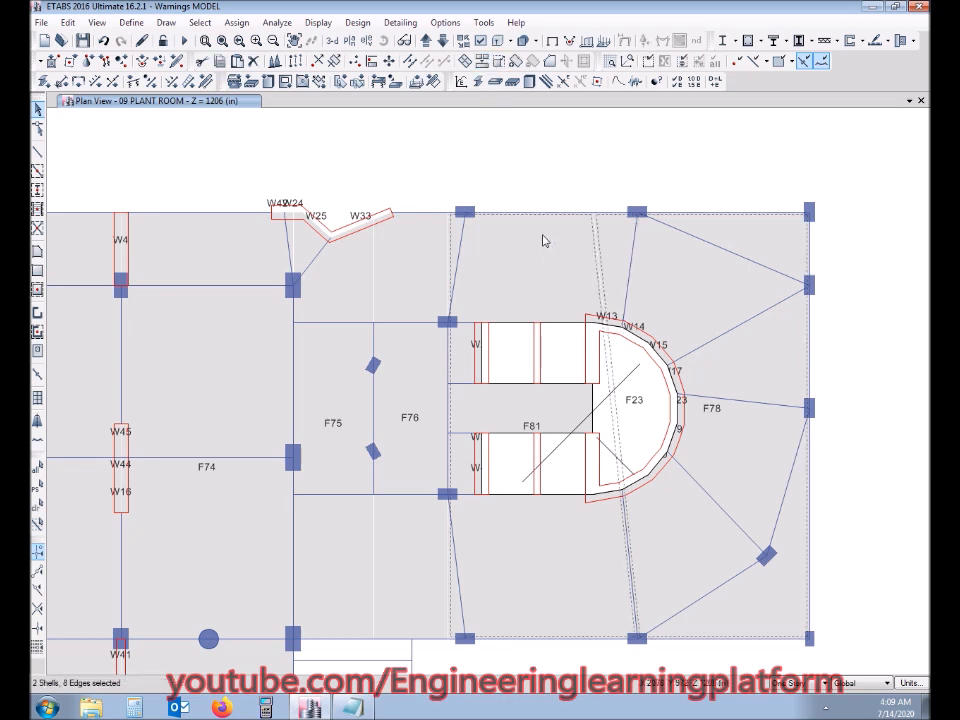
click(483, 41)
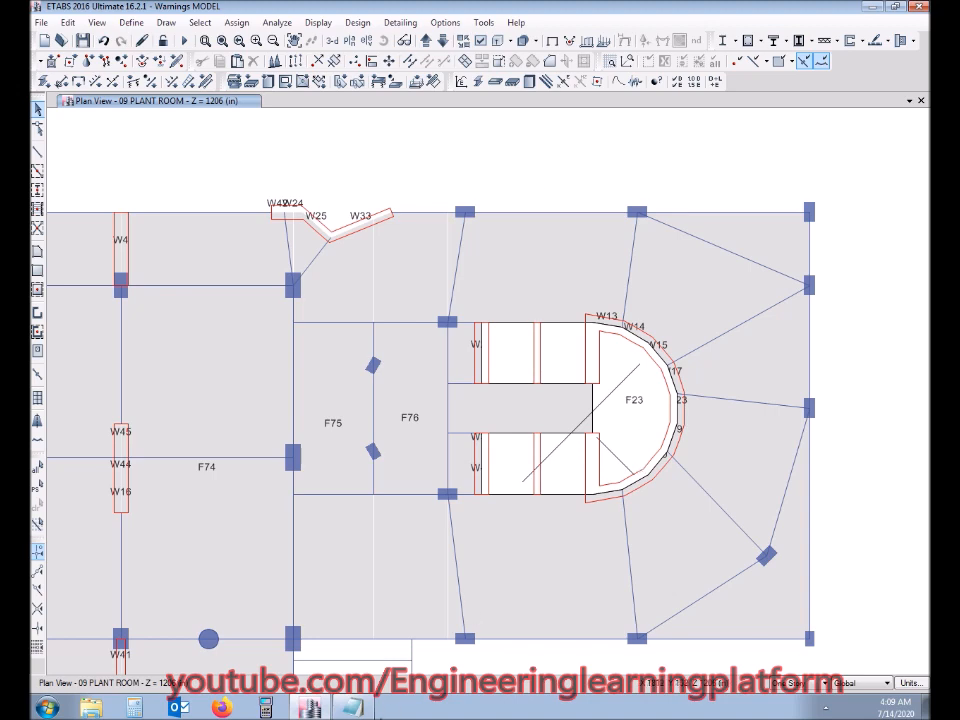
Delete the 09 PLANT ROOM warning about F82 & F84 from the Notepad list, including the blank line.
click(352, 708)
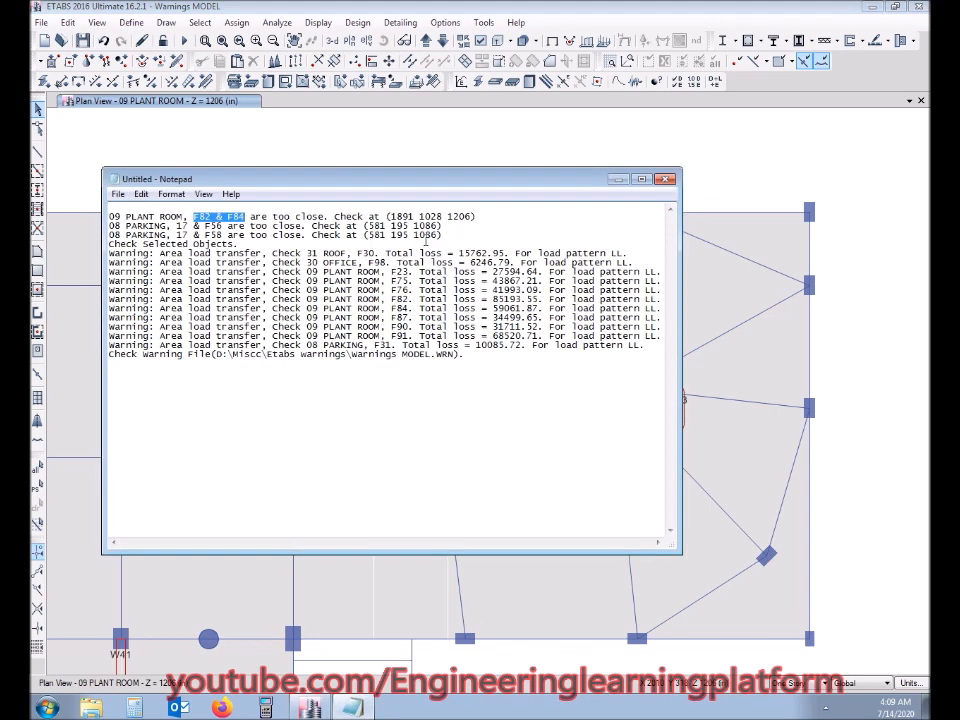
drag(447, 238, 198, 203)
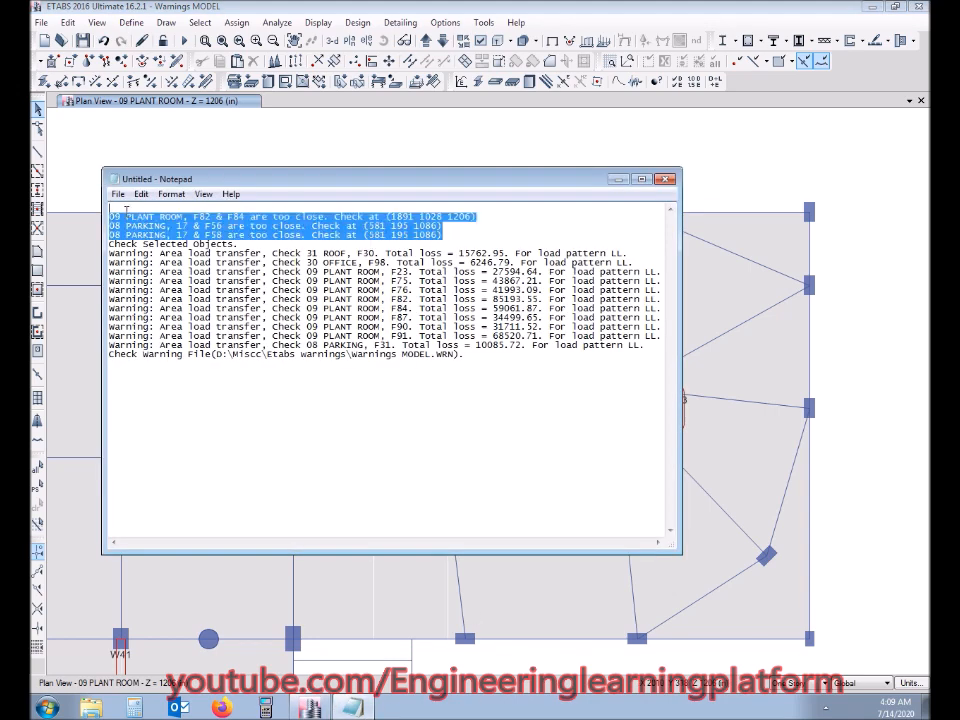
click(471, 224)
drag(485, 216, 110, 208)
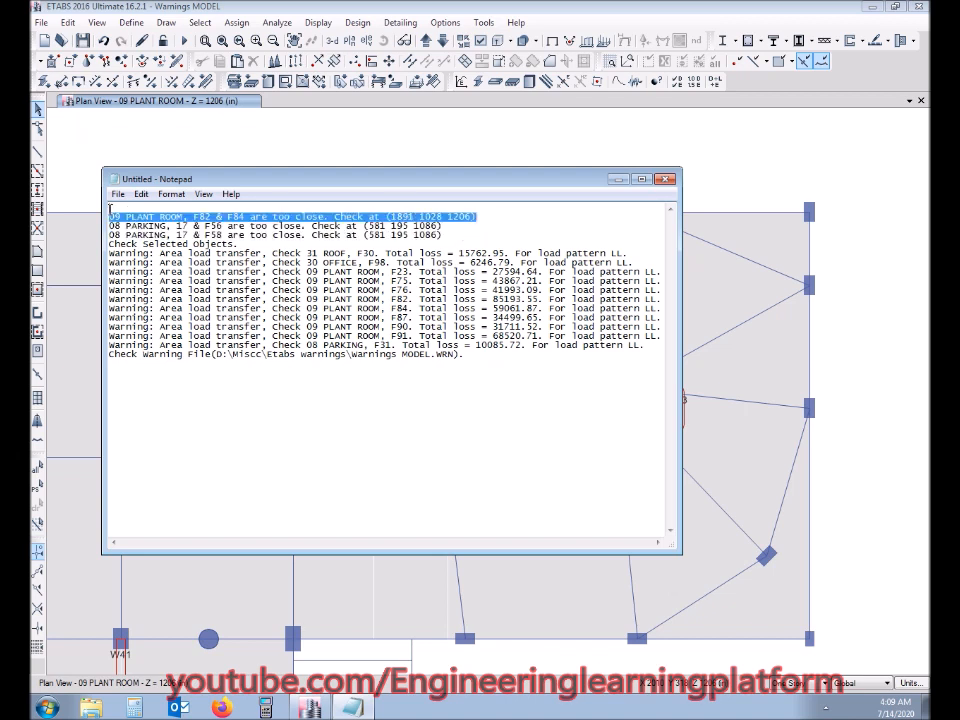
key(Delete)
key(Delete)
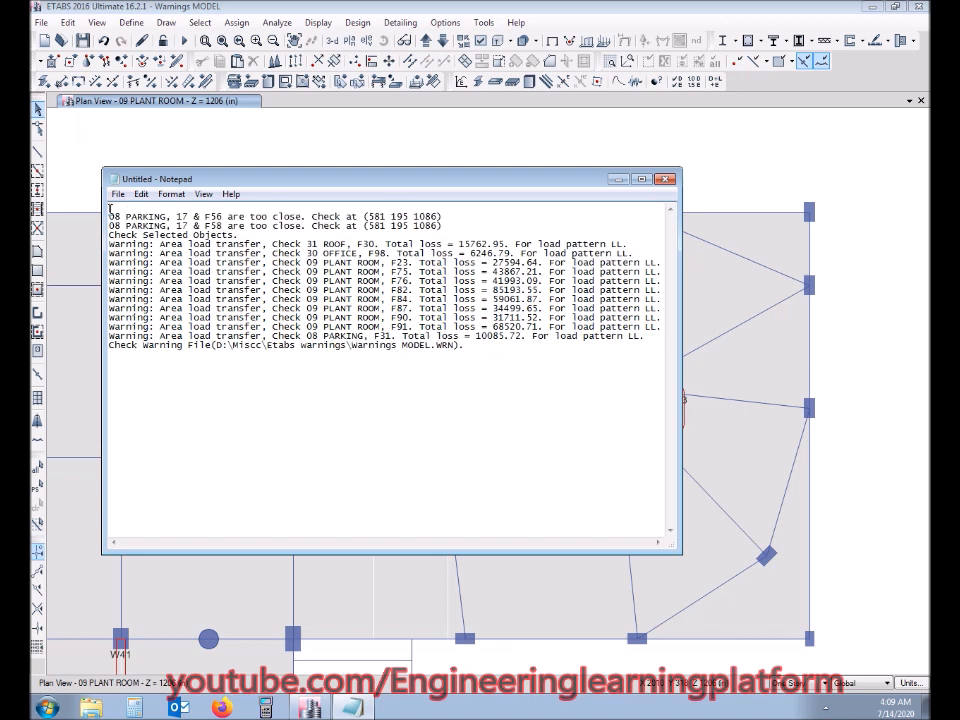
key(Delete)
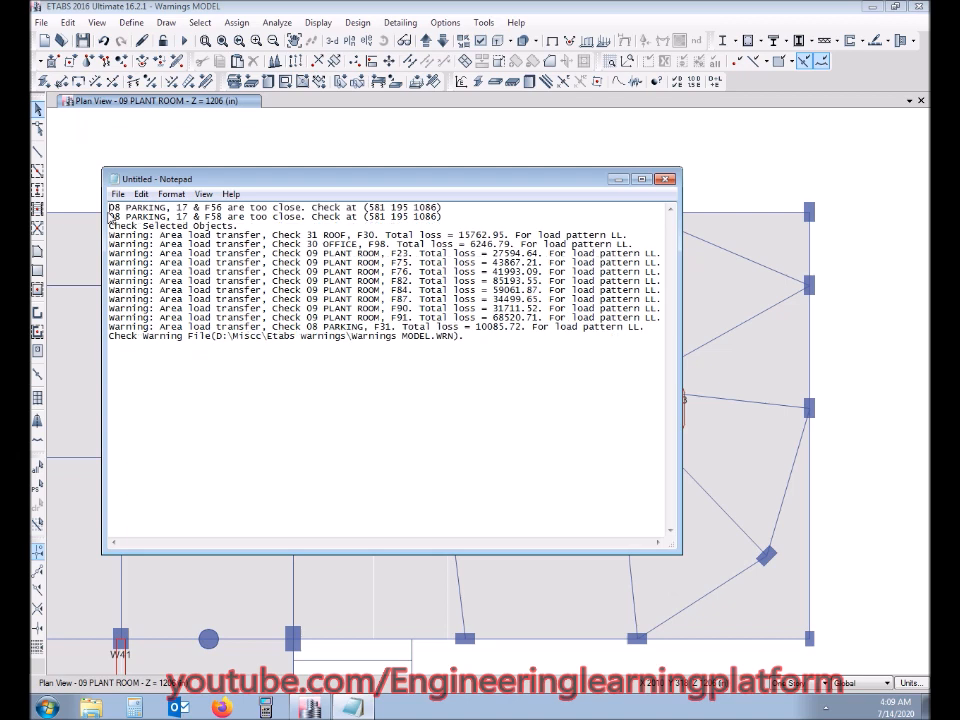
Highlight the two 08 PARKING warnings in the Notepad list and open the 08 PARKING plan view in ETABS.
drag(458, 215, 110, 193)
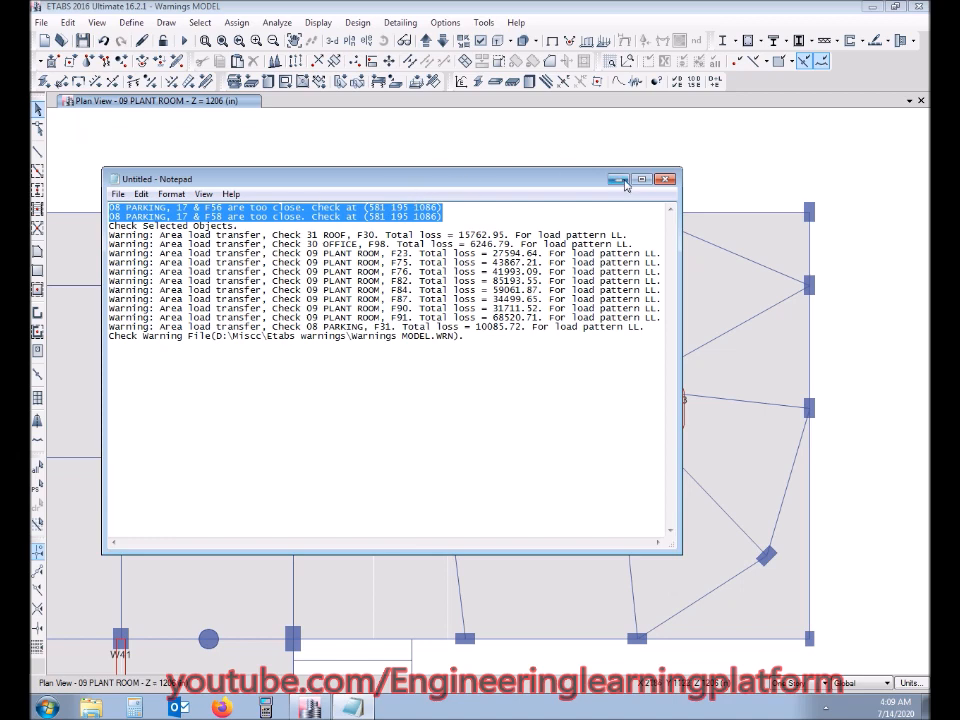
click(440, 102)
click(349, 42)
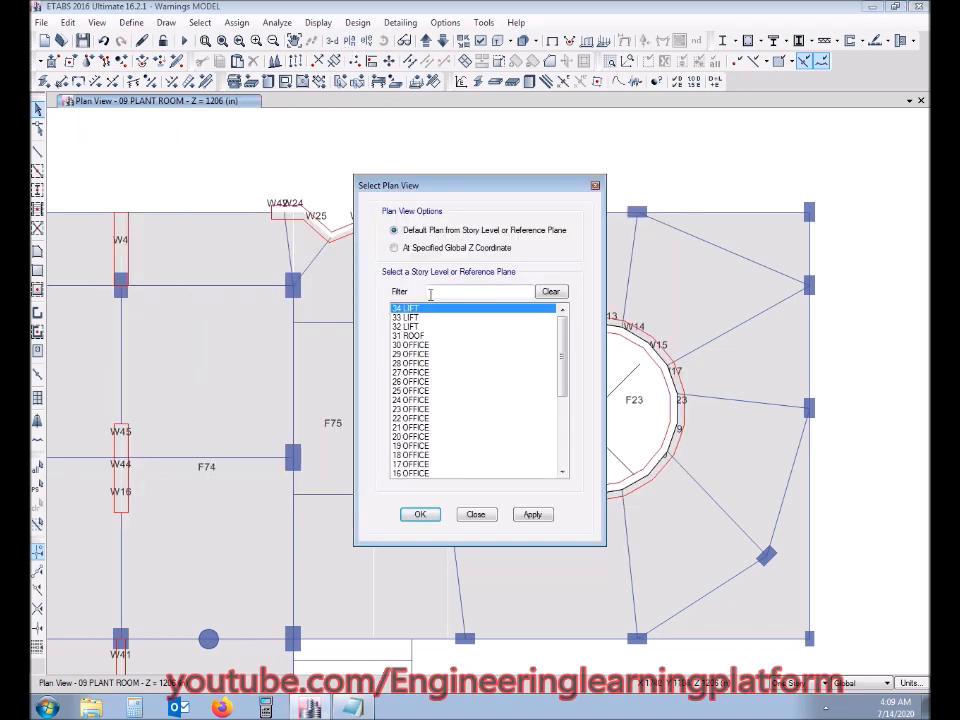
click(490, 289)
text(8)
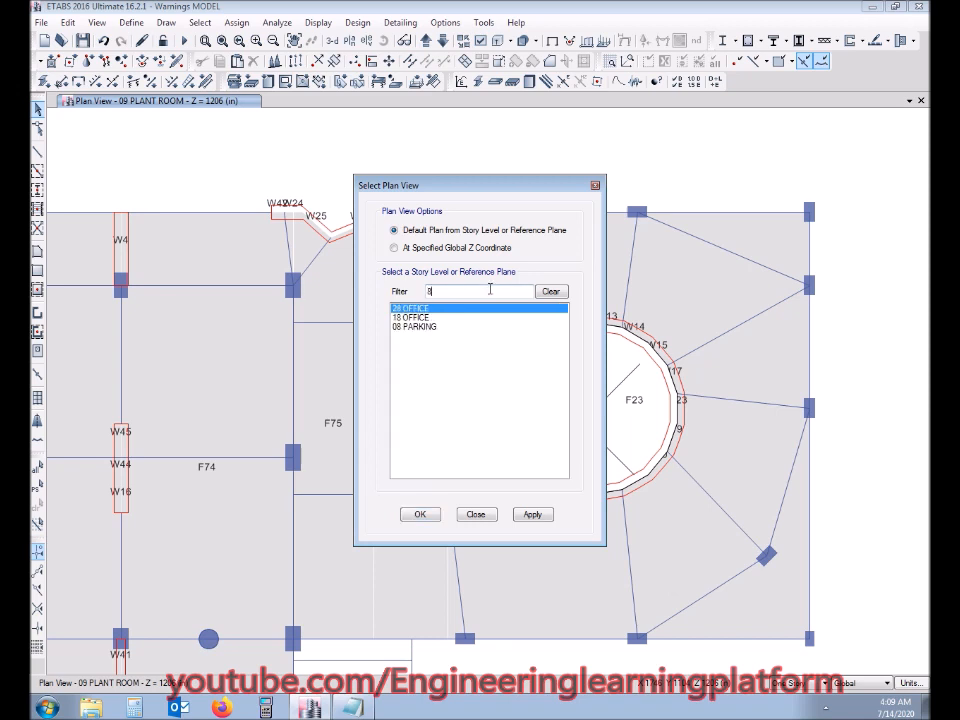
click(434, 327)
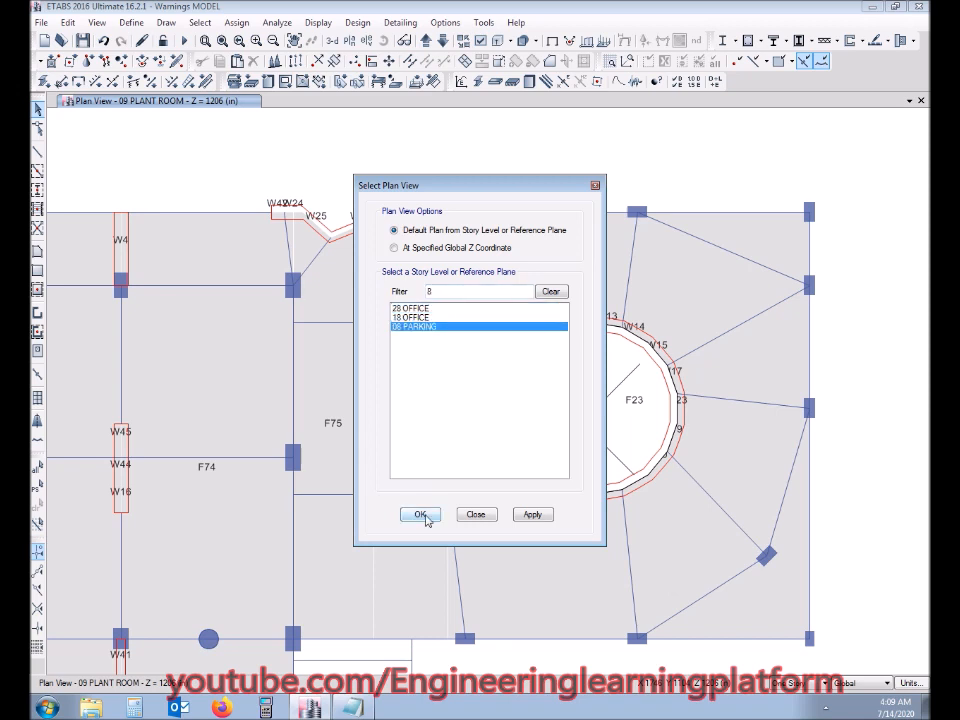
click(421, 514)
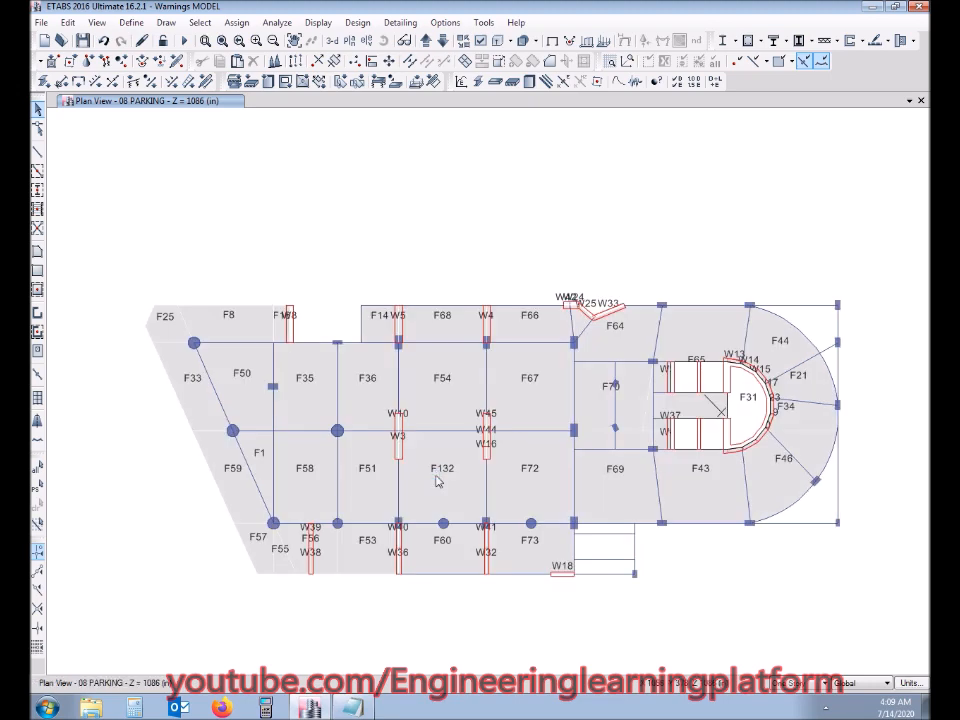
Review the two 08 PARKING warnings in the Notepad list and return to the plan view.
click(352, 707)
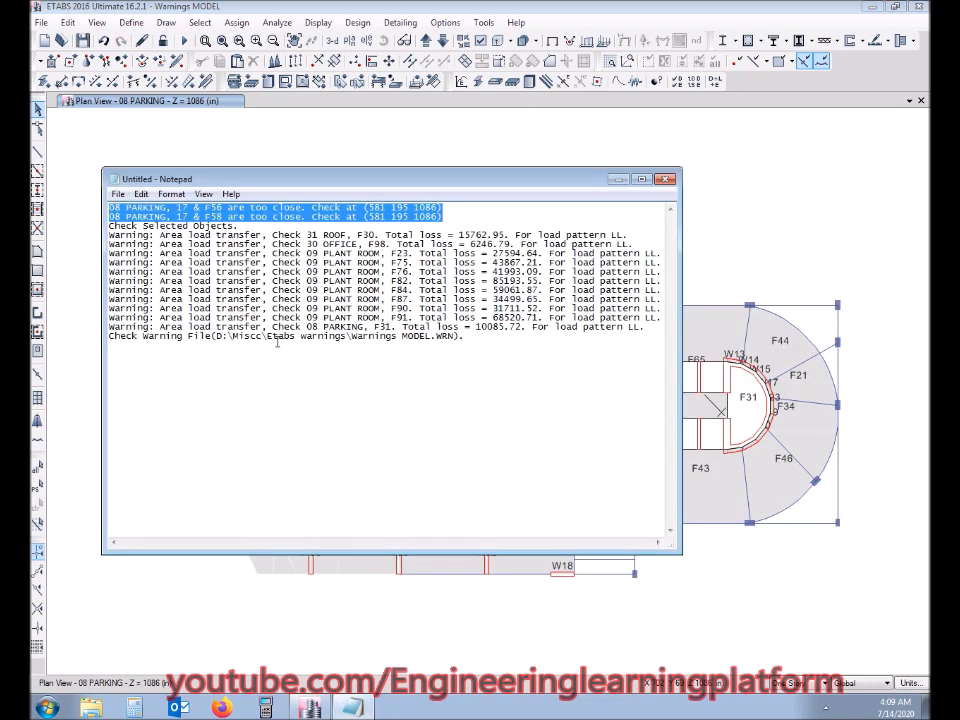
click(827, 709)
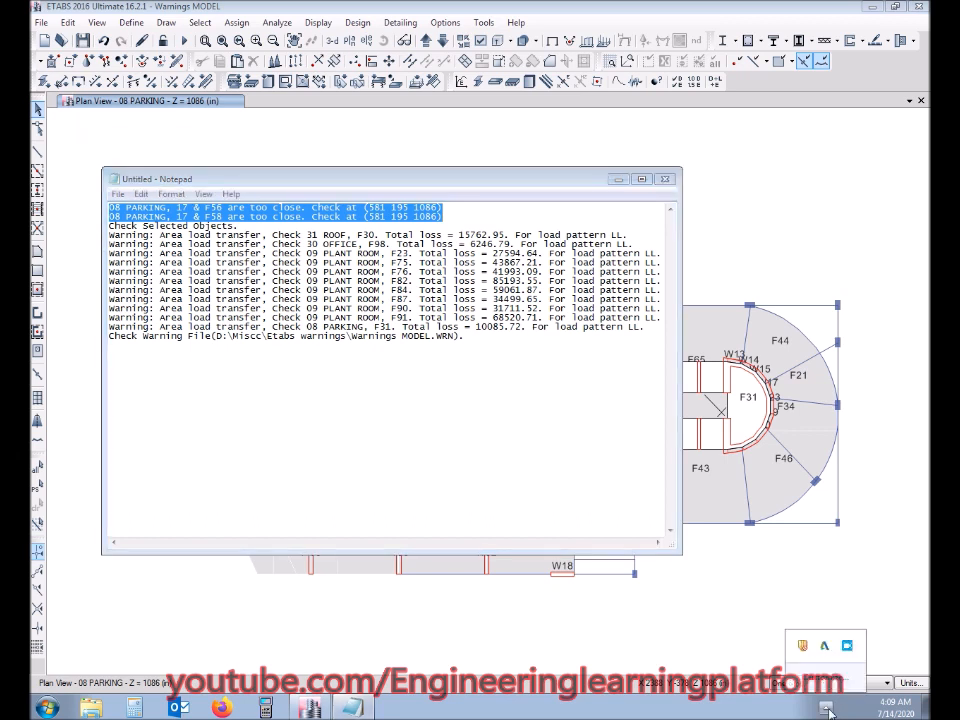
click(827, 710)
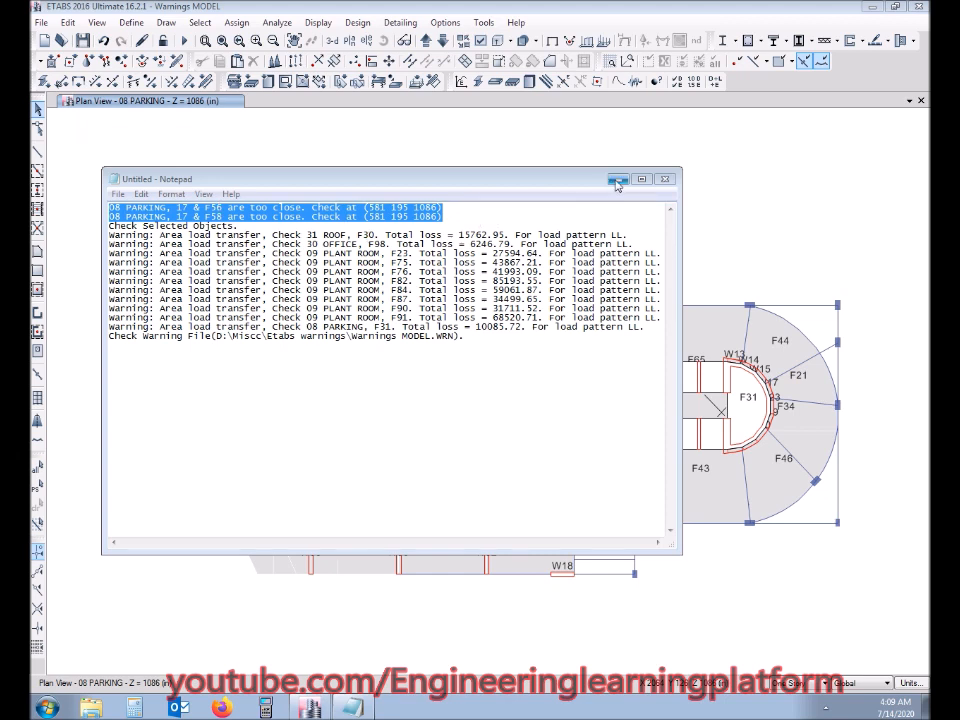
click(617, 181)
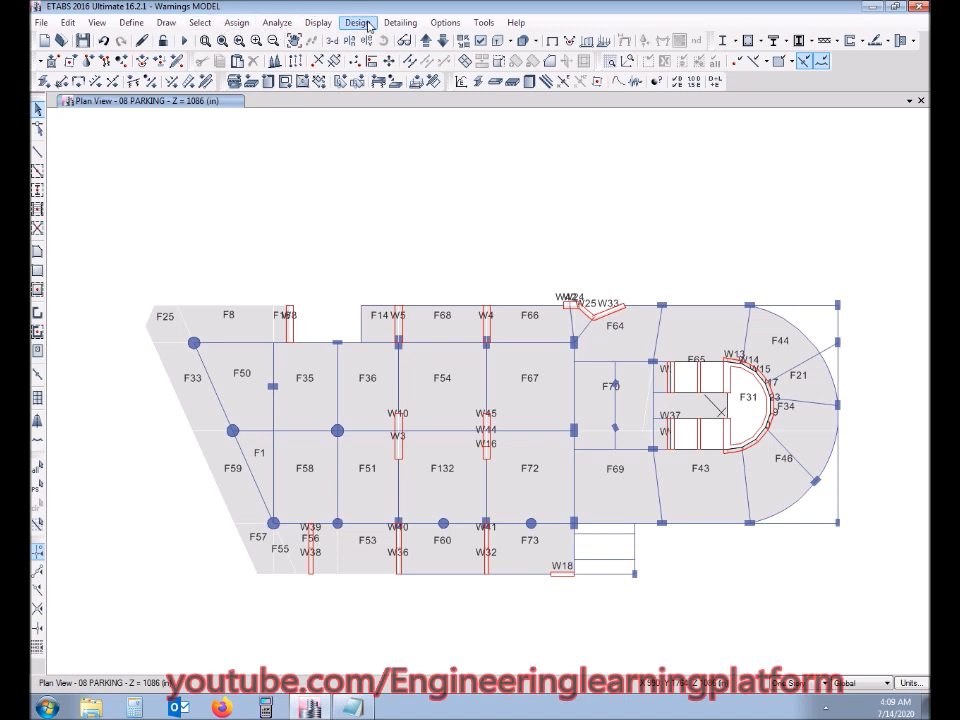
Set the view options to make joints visible and show joint labels instead of shell labels.
click(480, 40)
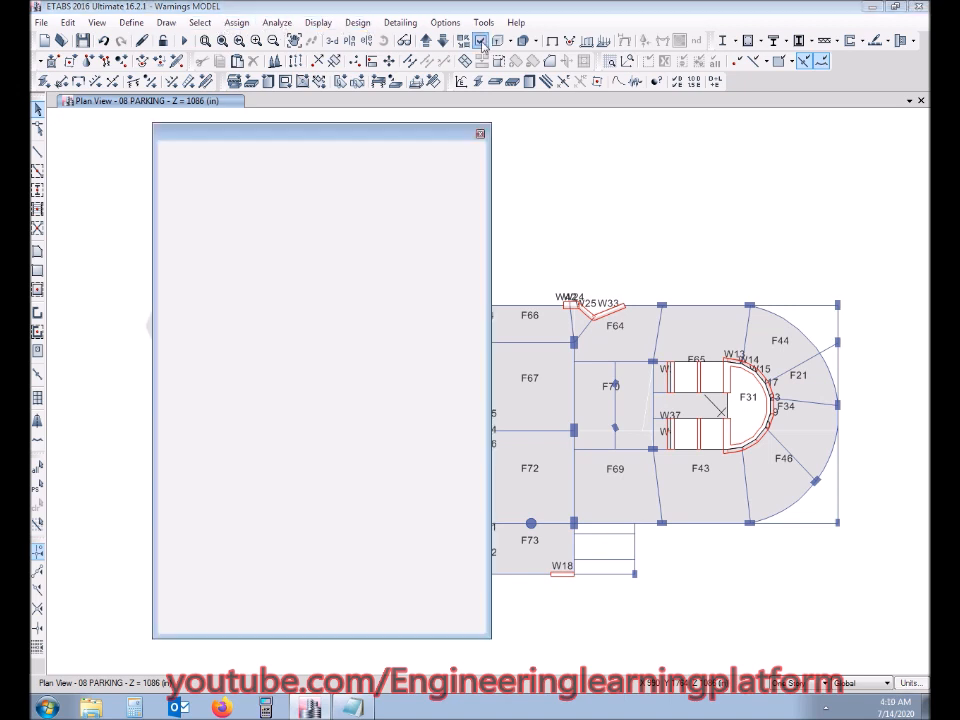
click(200, 274)
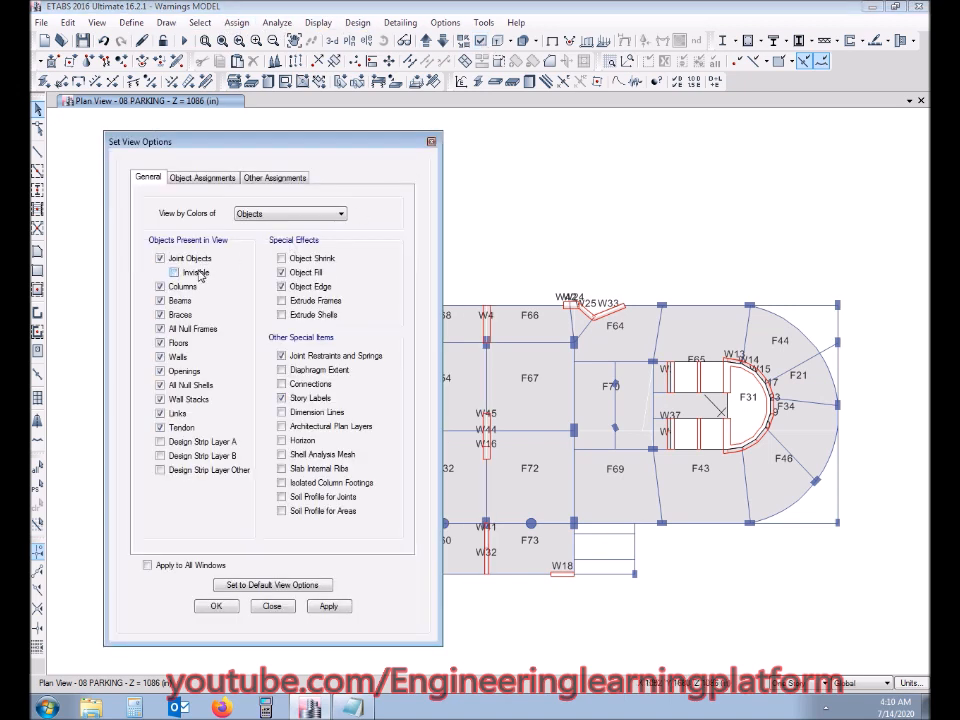
click(205, 178)
click(182, 213)
click(180, 318)
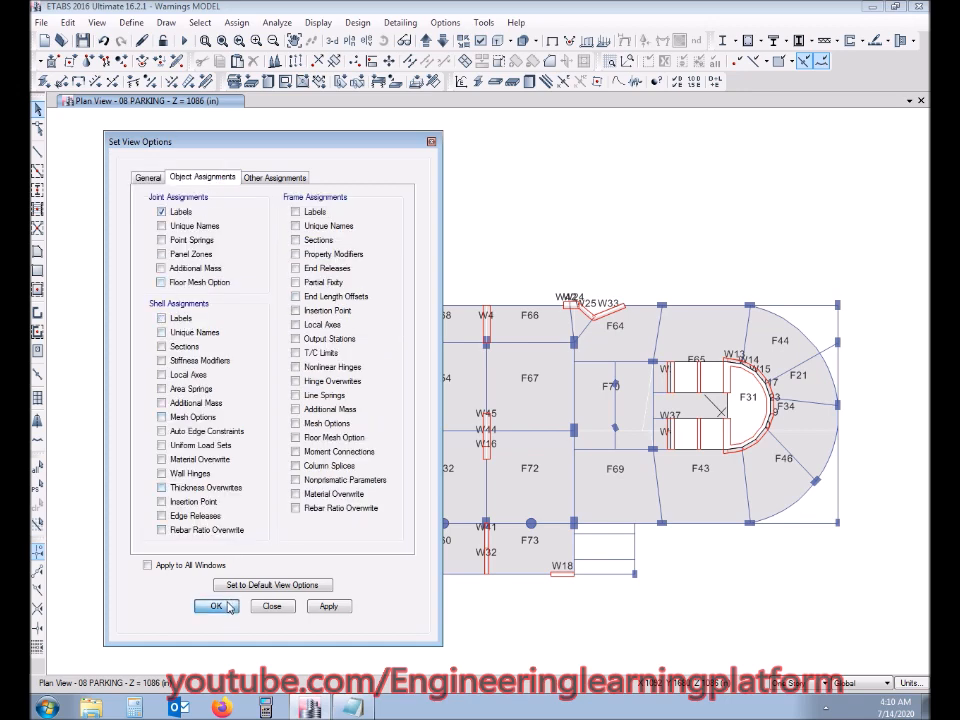
click(216, 606)
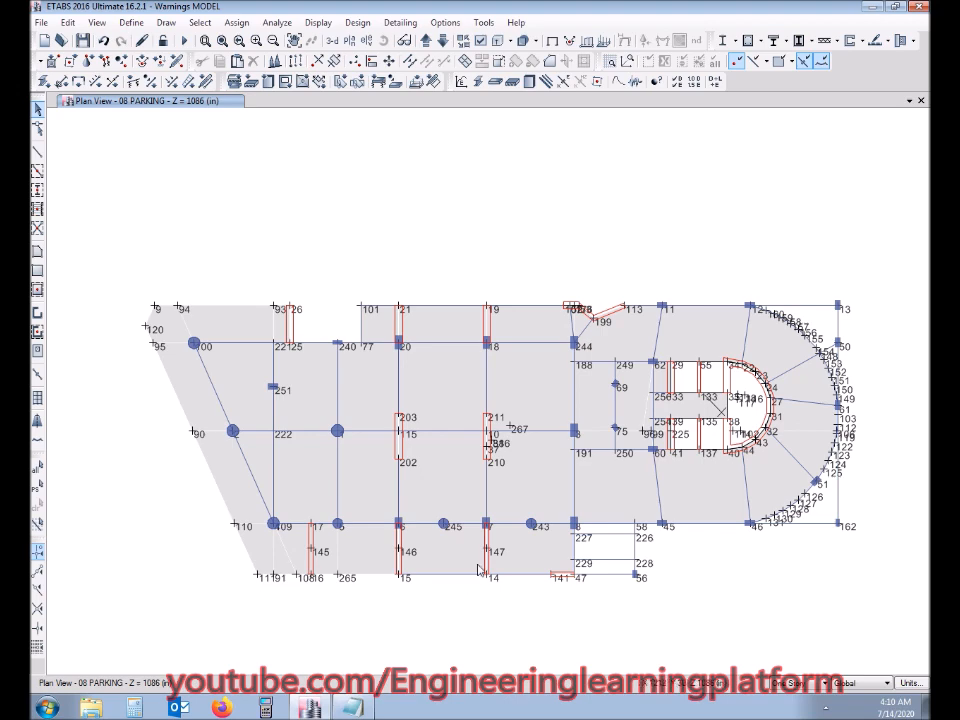
Select joint 17 on all stories by its joint label.
click(357, 711)
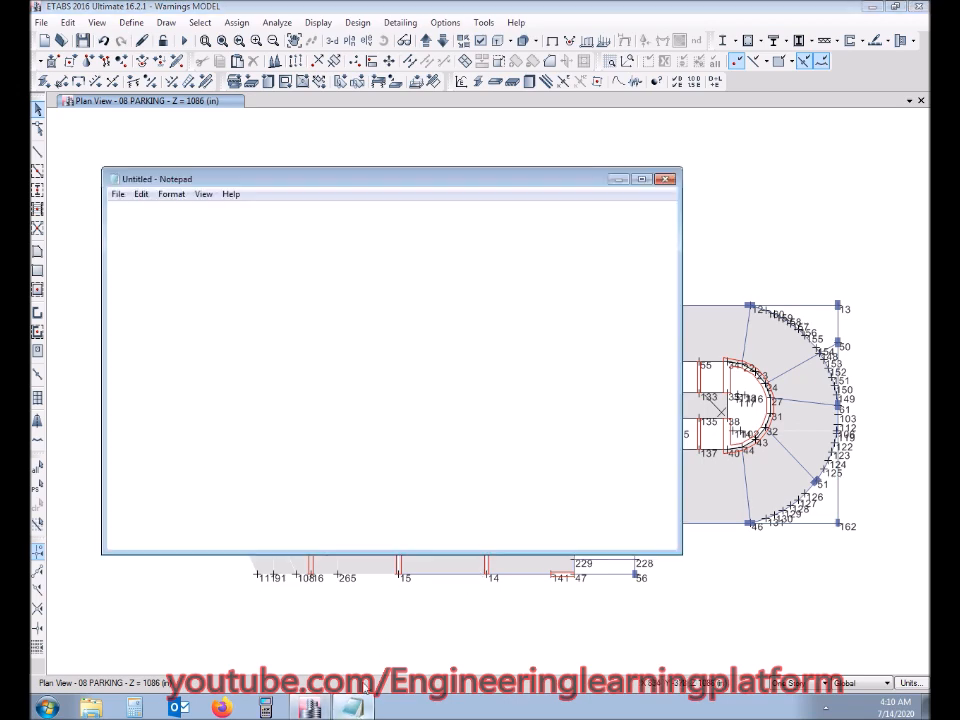
click(617, 180)
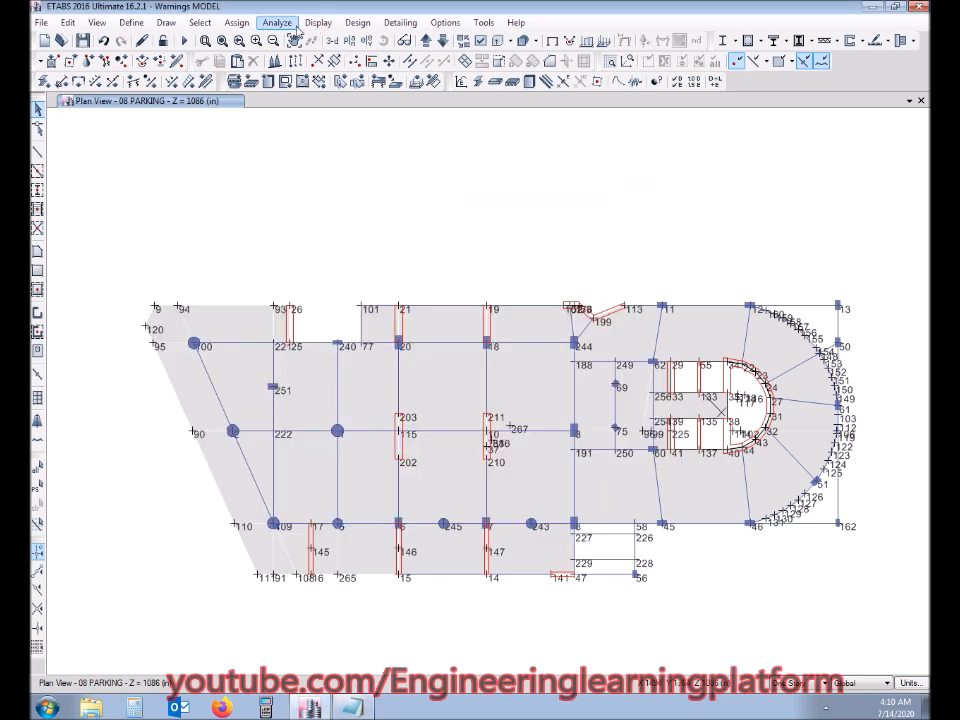
click(200, 22)
mouse_move(250, 38)
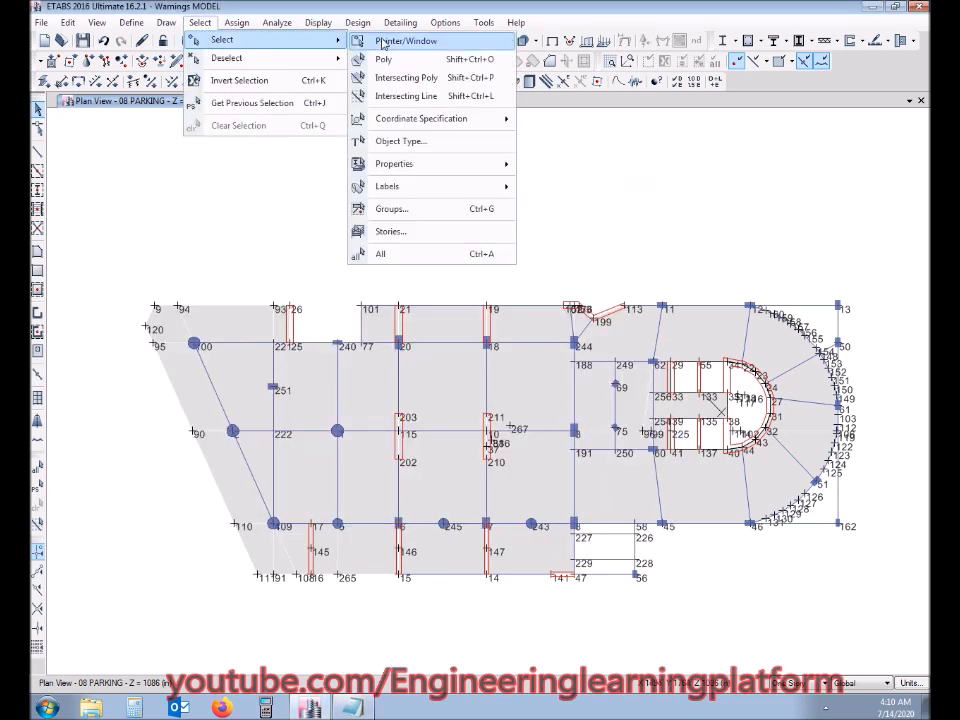
mouse_move(394, 165)
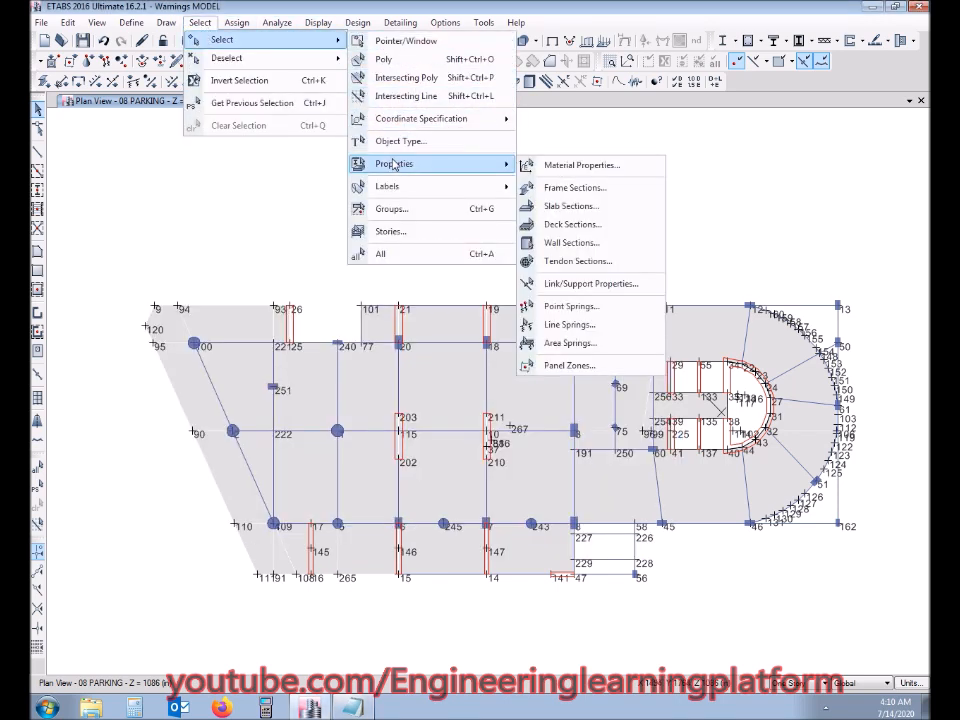
mouse_move(394, 187)
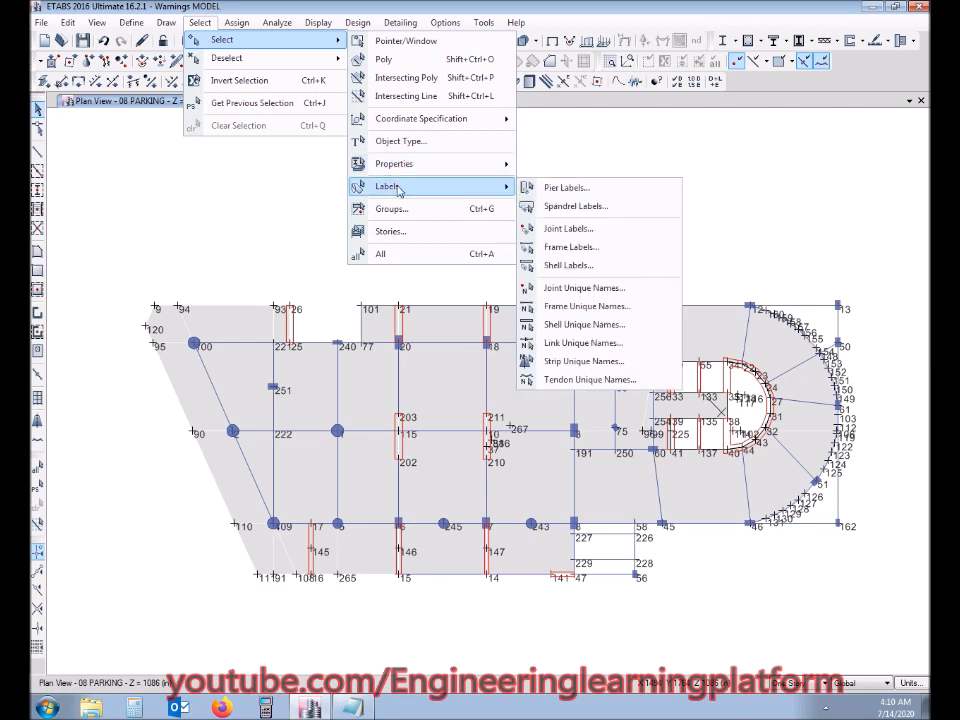
click(551, 228)
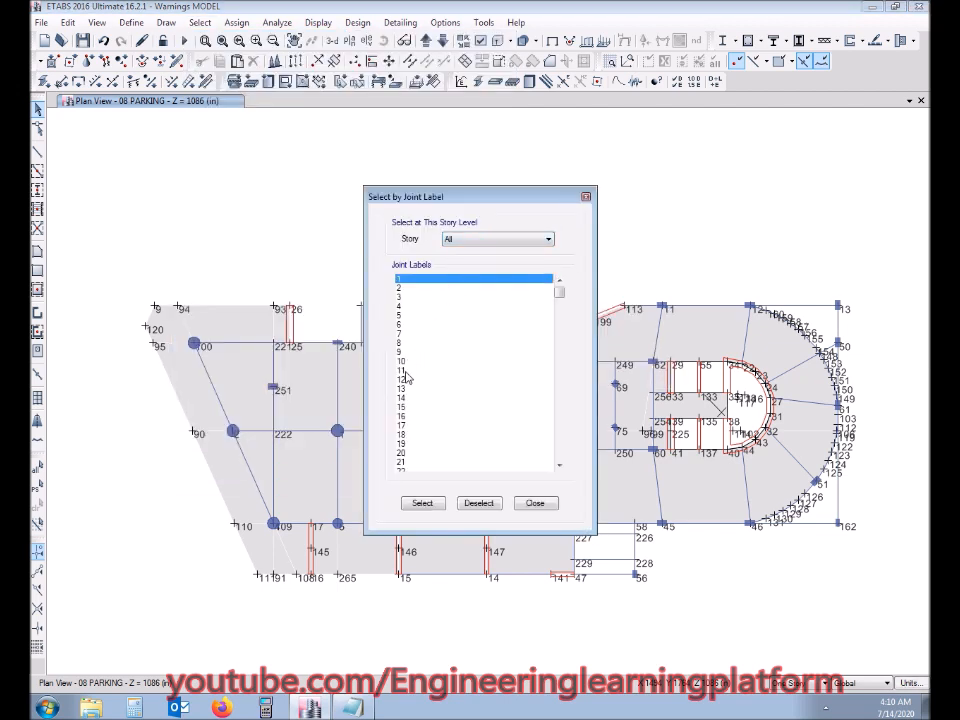
click(410, 435)
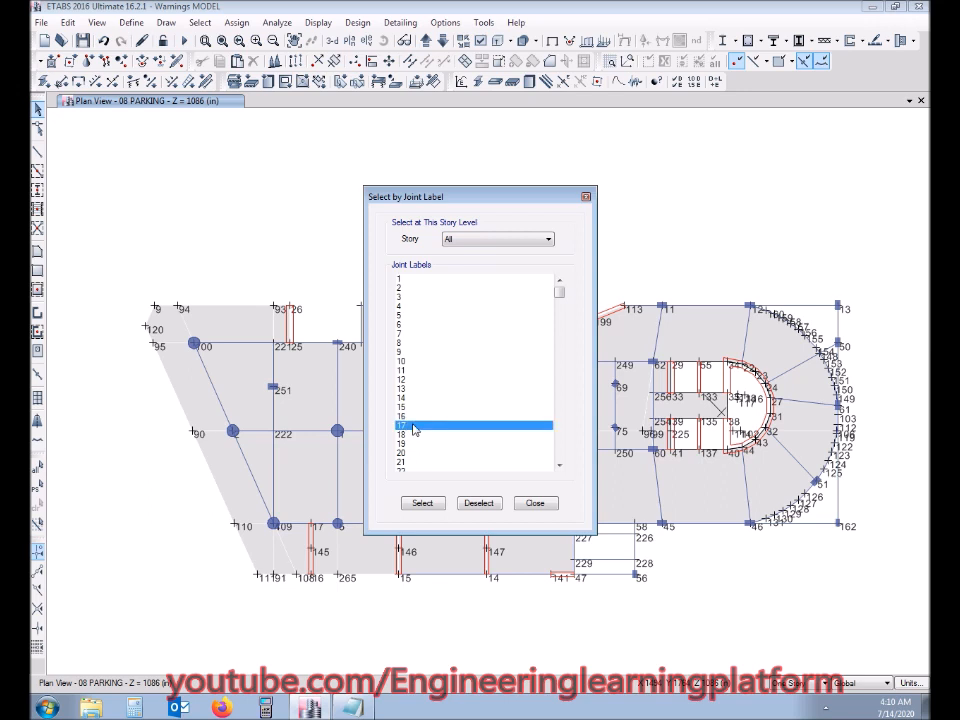
click(422, 502)
click(535, 502)
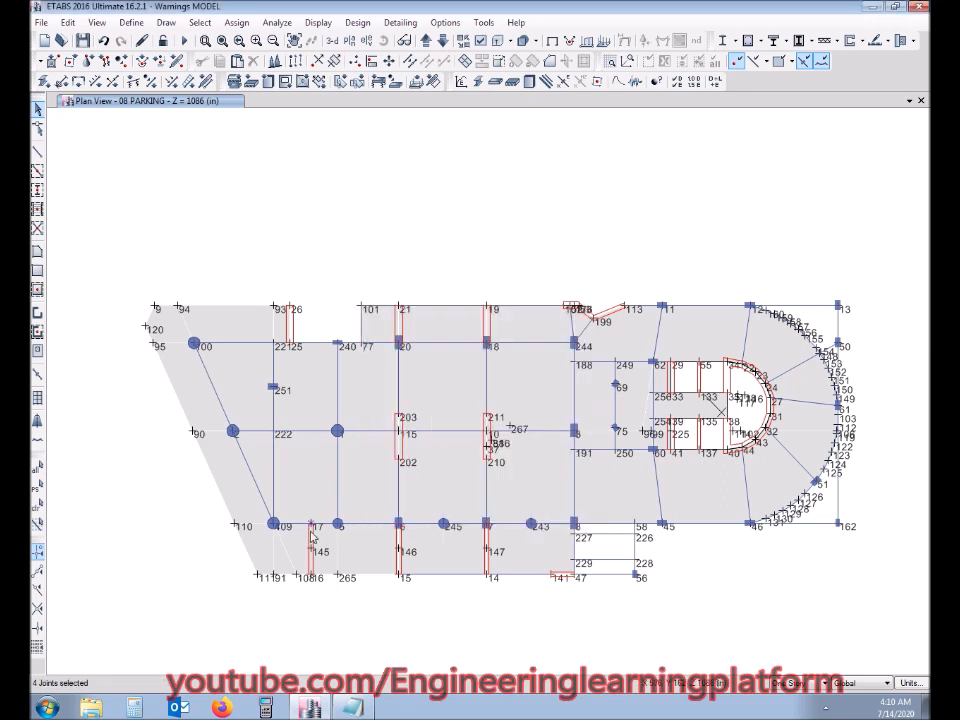
Examine joint 17 at the wall end on the 08 PARKING plan against the Notepad warnings.
scroll(313, 537, up, 5)
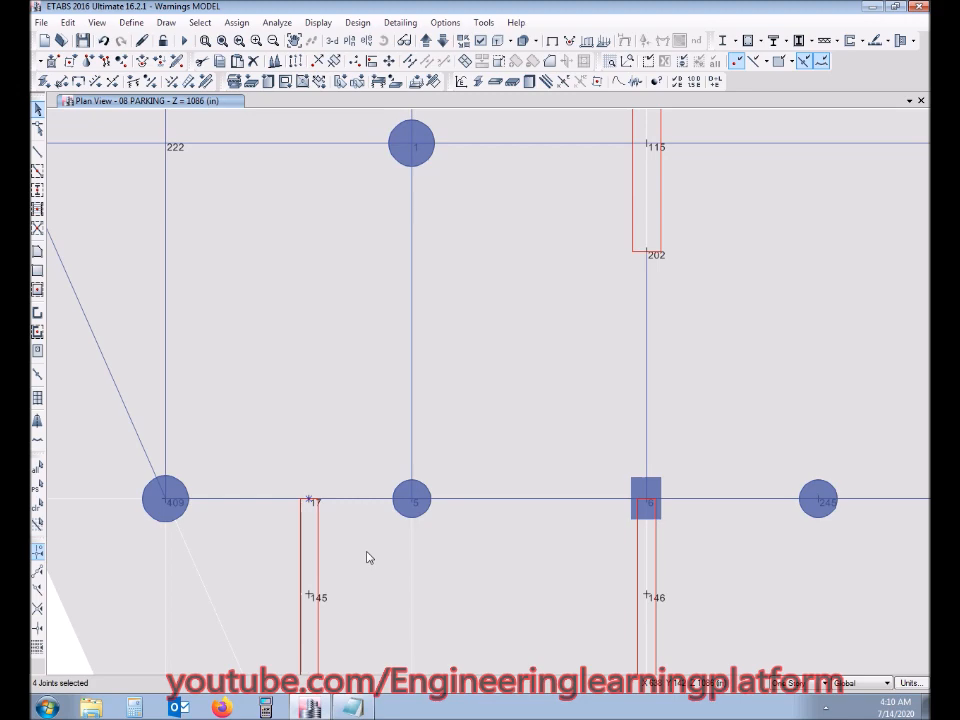
scroll(368, 557, down, 5)
scroll(366, 557, up, 3)
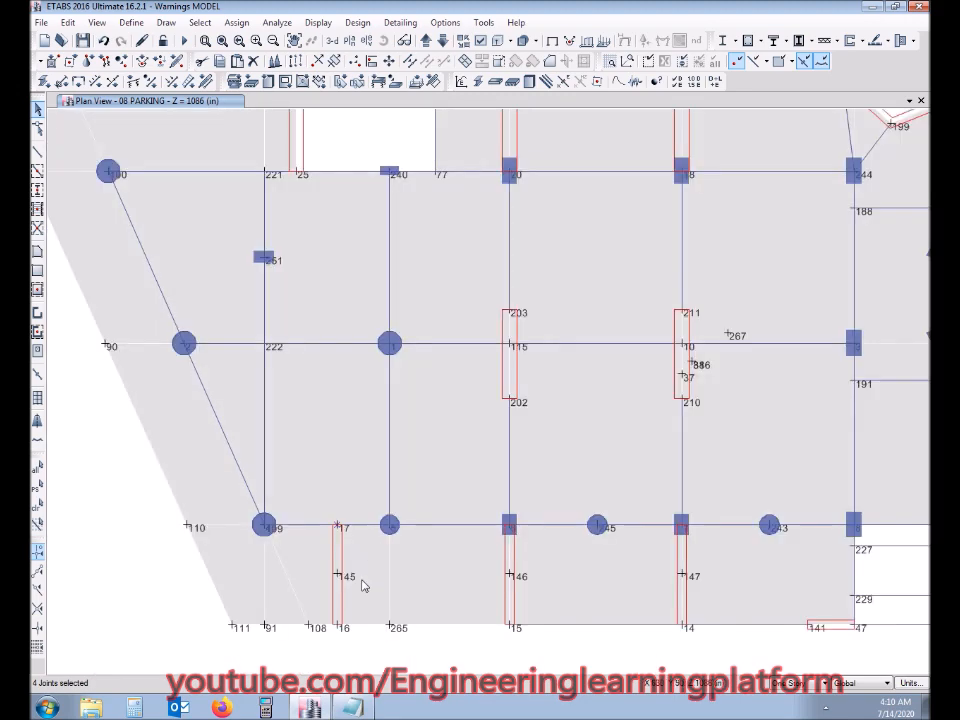
click(362, 708)
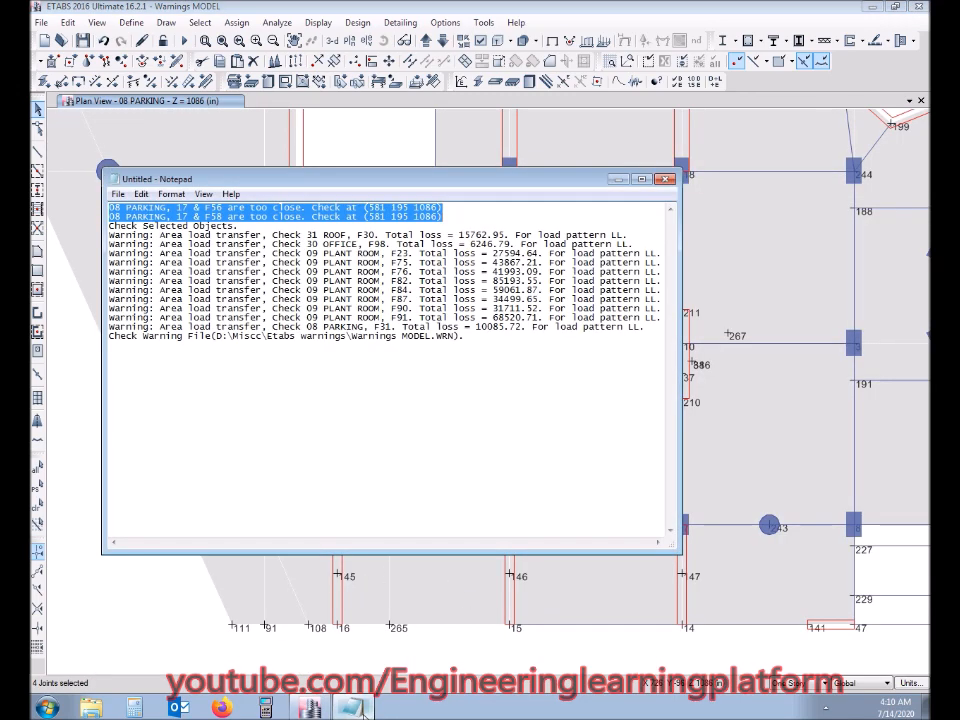
click(362, 708)
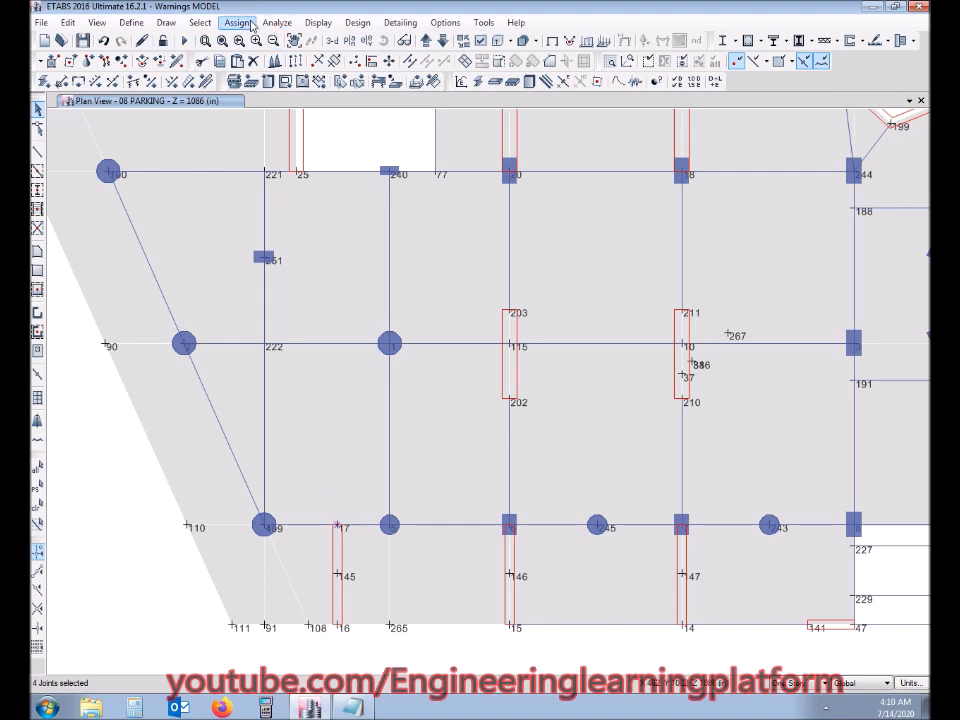
Select shell F56 on all stories by its shell label to locate it beside joint 17.
click(200, 22)
mouse_move(226, 40)
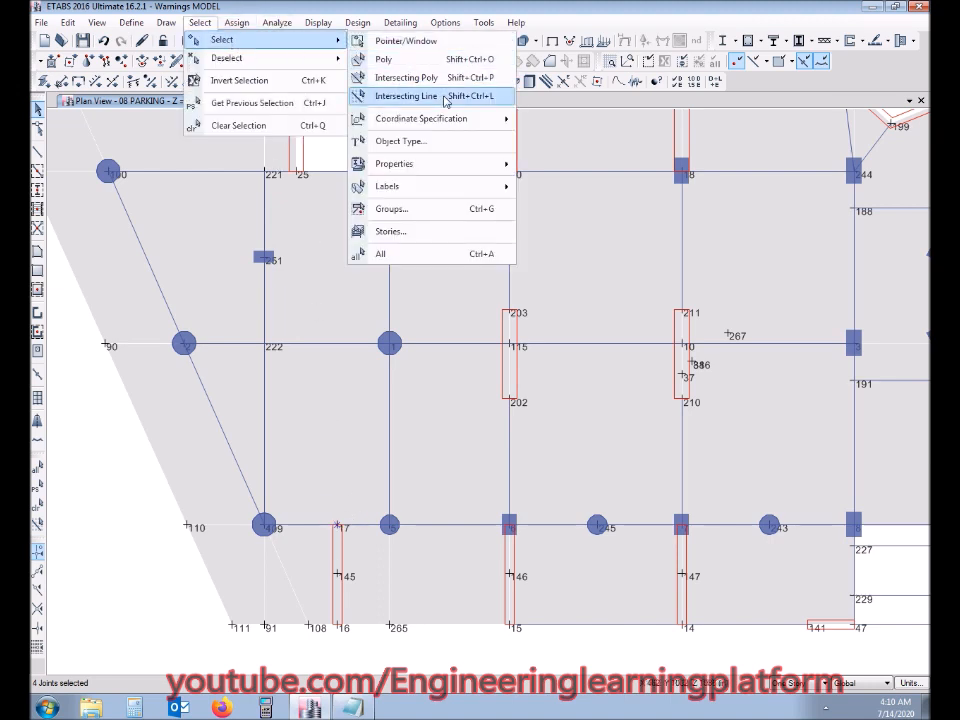
mouse_move(500, 186)
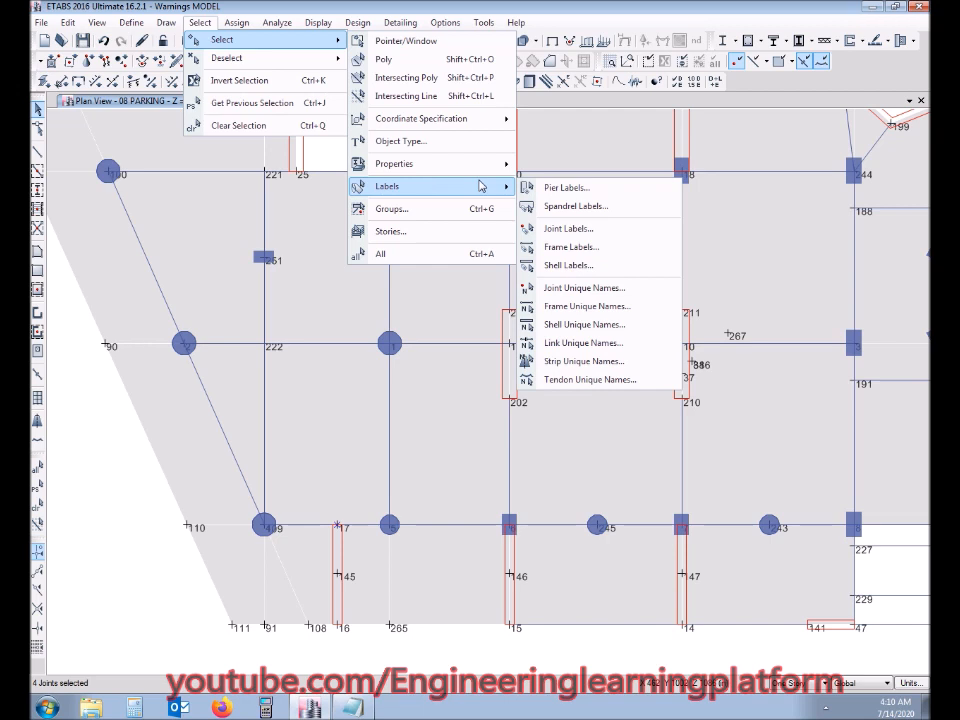
click(589, 266)
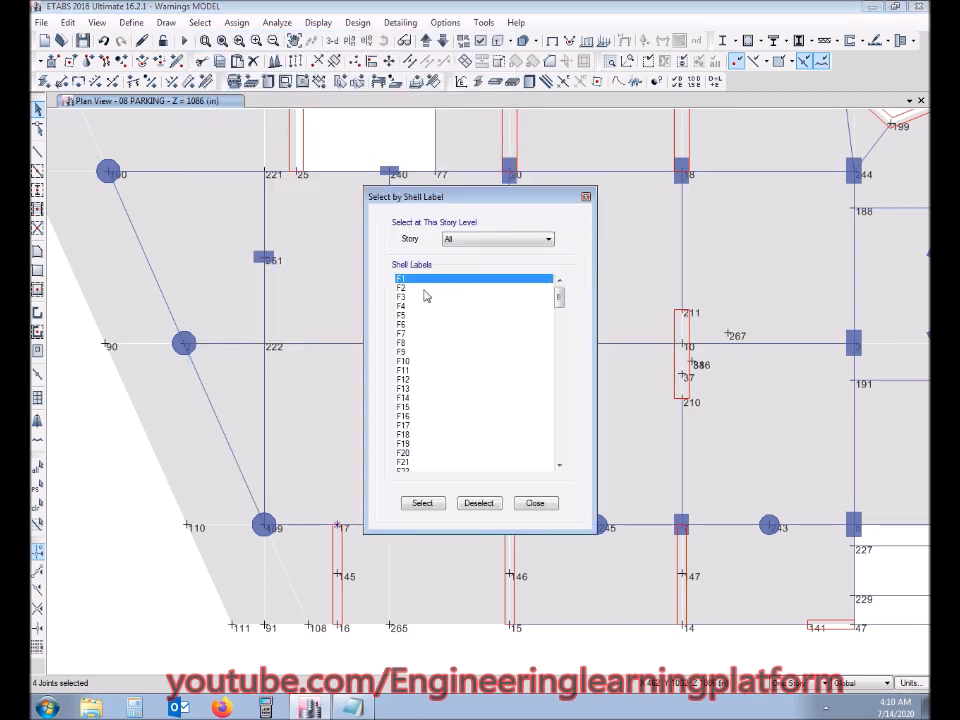
drag(560, 465, 561, 466)
click(429, 470)
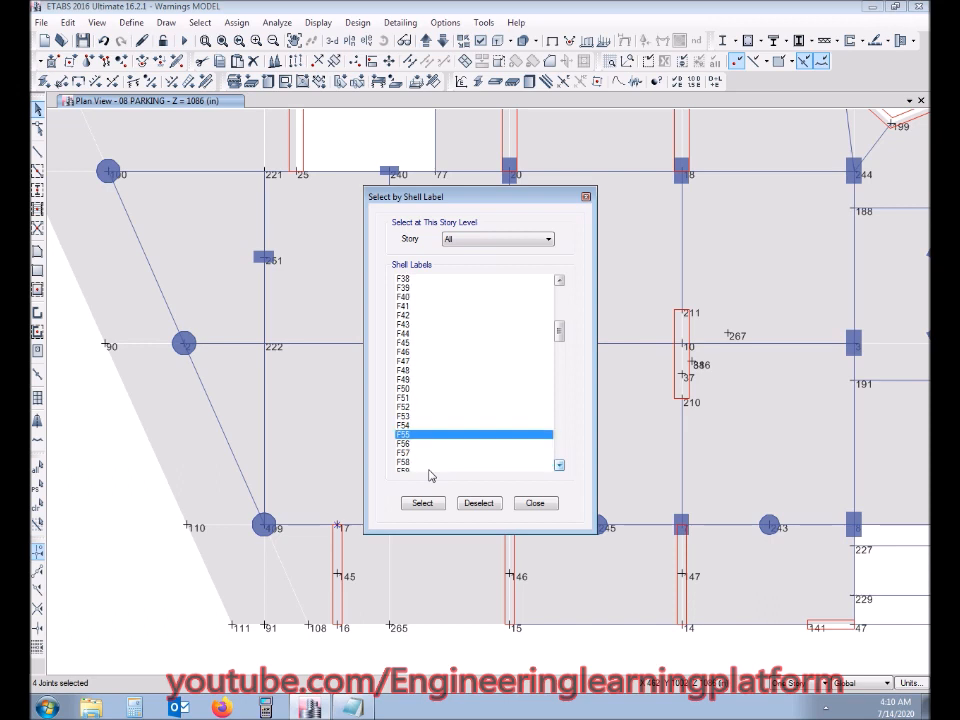
click(426, 444)
click(423, 504)
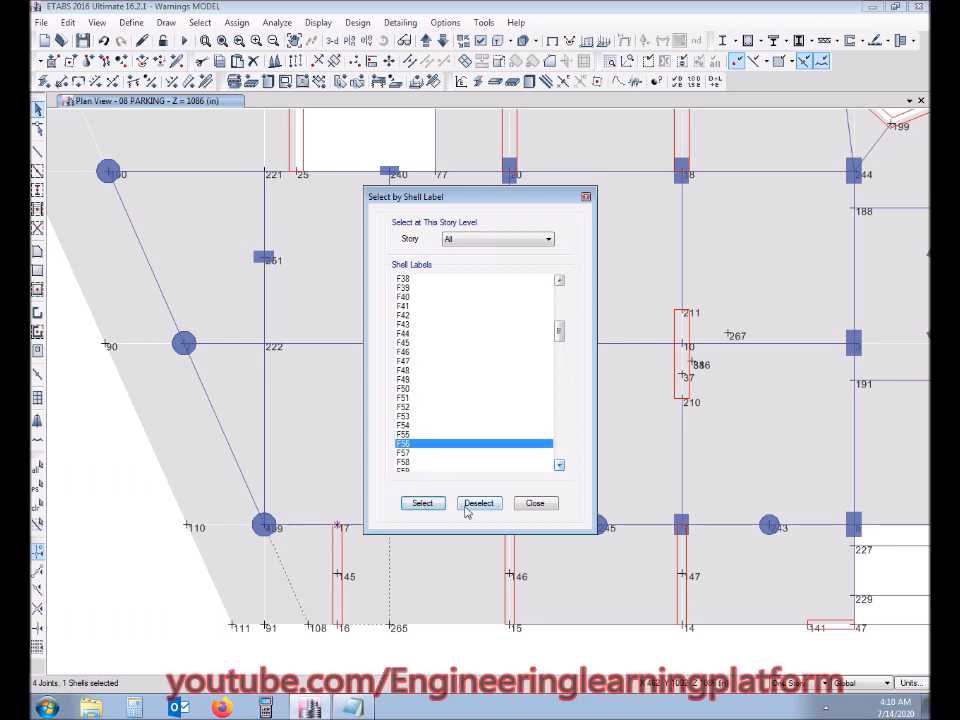
click(535, 504)
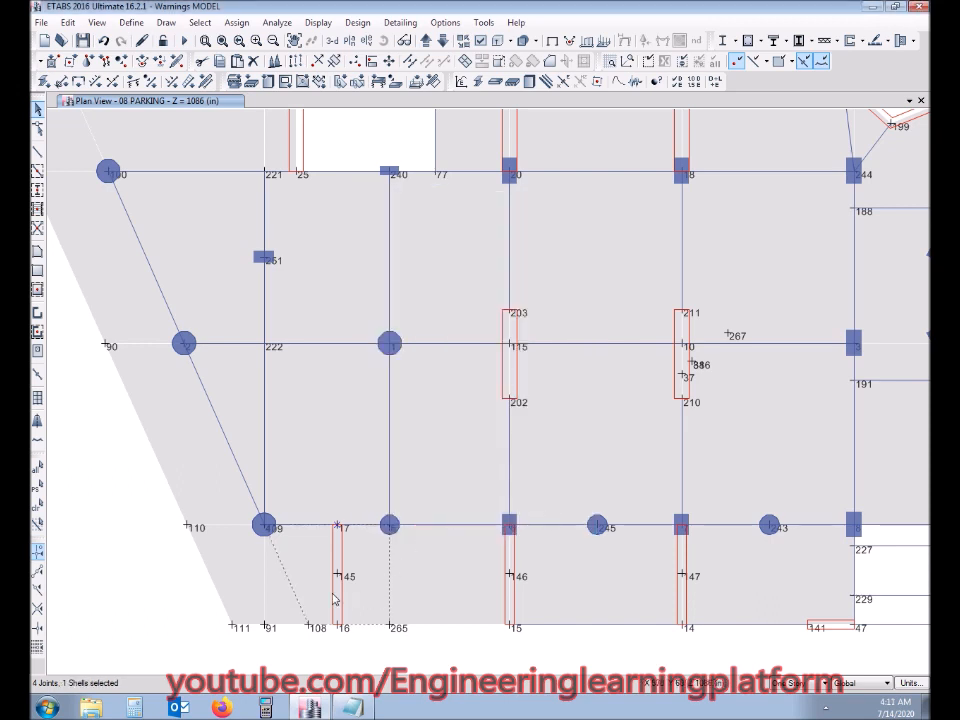
Clear the selection, select only joint 17 at the wall end on the 08 PARKING plan, and try to delete it.
scroll(322, 592, up, 2)
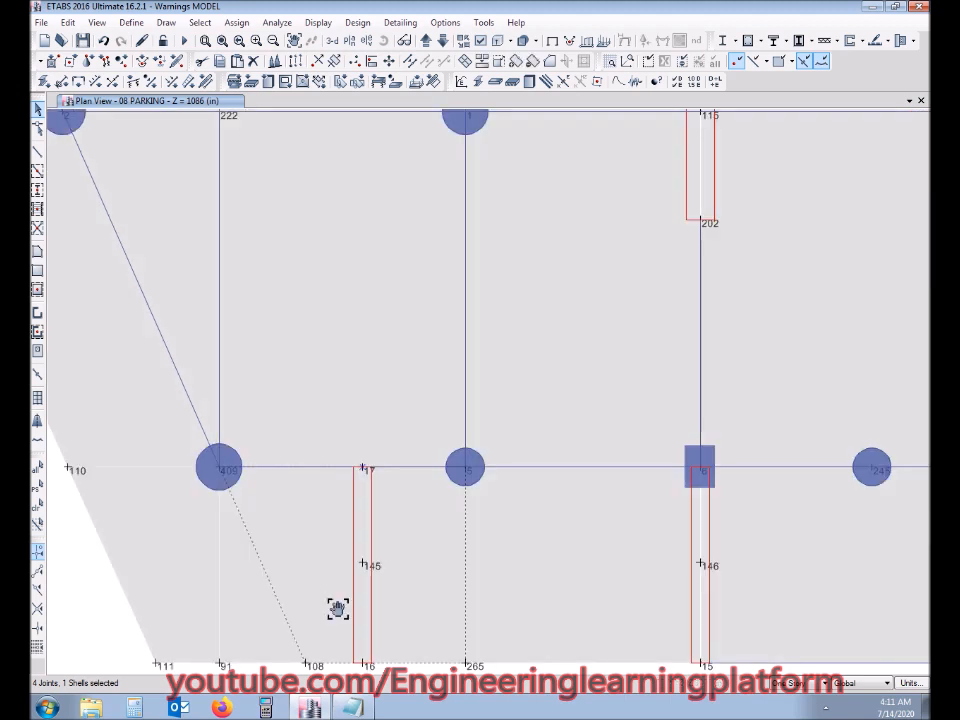
middle_drag(326, 604, 398, 530)
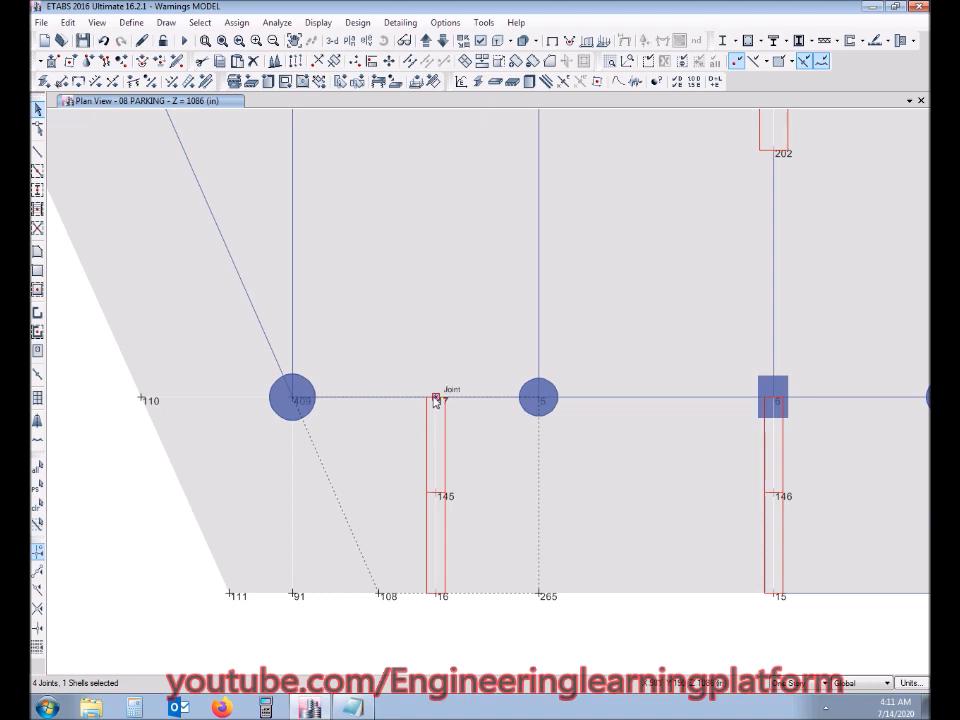
key(Escape)
drag(416, 386, 465, 428)
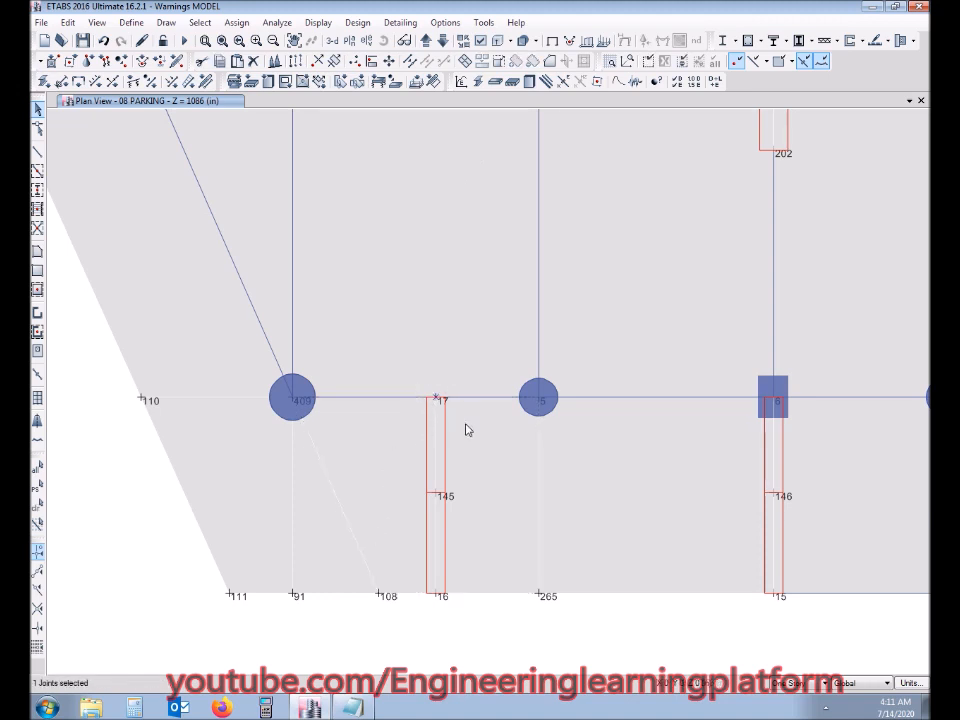
drag(401, 364, 485, 470)
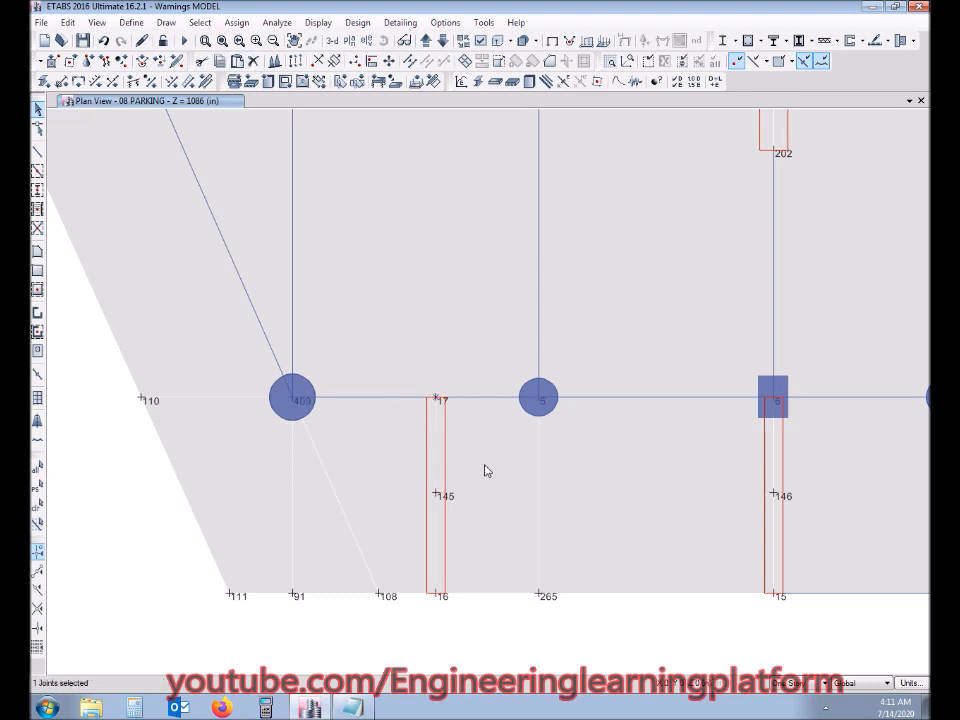
click(254, 62)
Remove the two 08 PARKING joint 17 warnings and the "Check Selected Objects" and "Check Warning File" lines from the Notepad list.
click(354, 708)
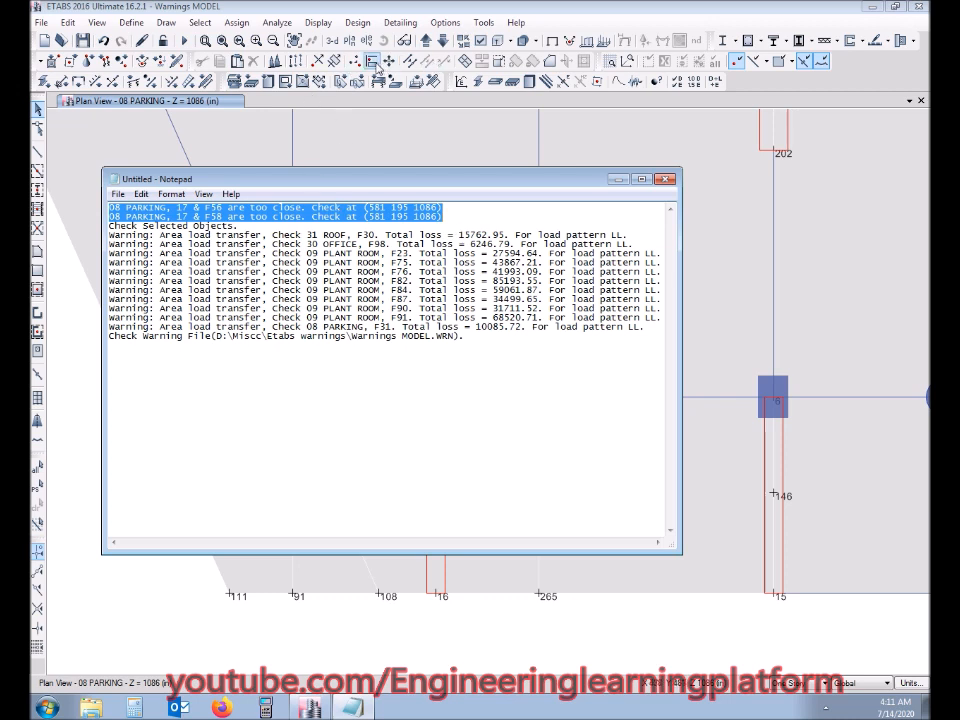
key(Delete)
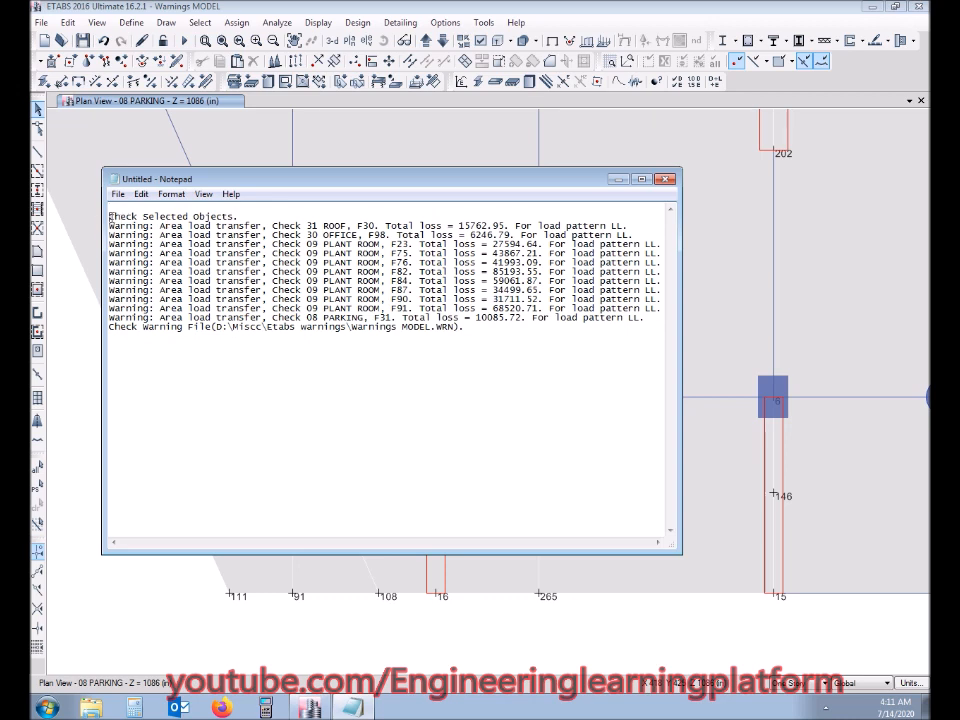
key(BackSpace)
drag(464, 318, 113, 318)
key(Delete)
drag(238, 207, 110, 207)
key(Delete)
key(Delete)
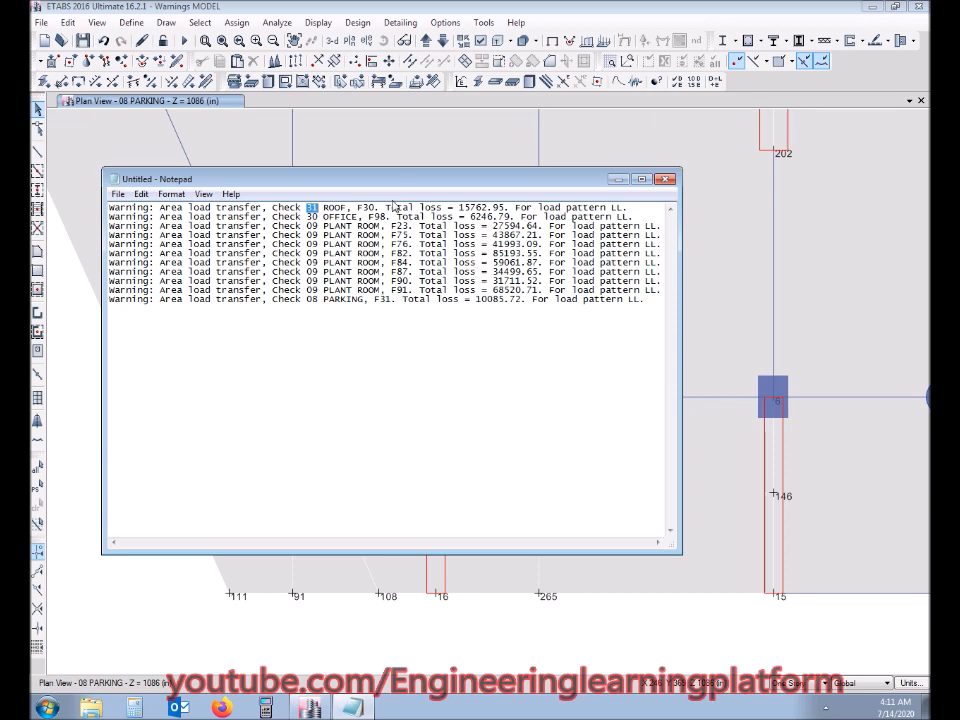
Display the 31 ROOF plan view and check its area load transfer warning in the Notepad list.
click(619, 179)
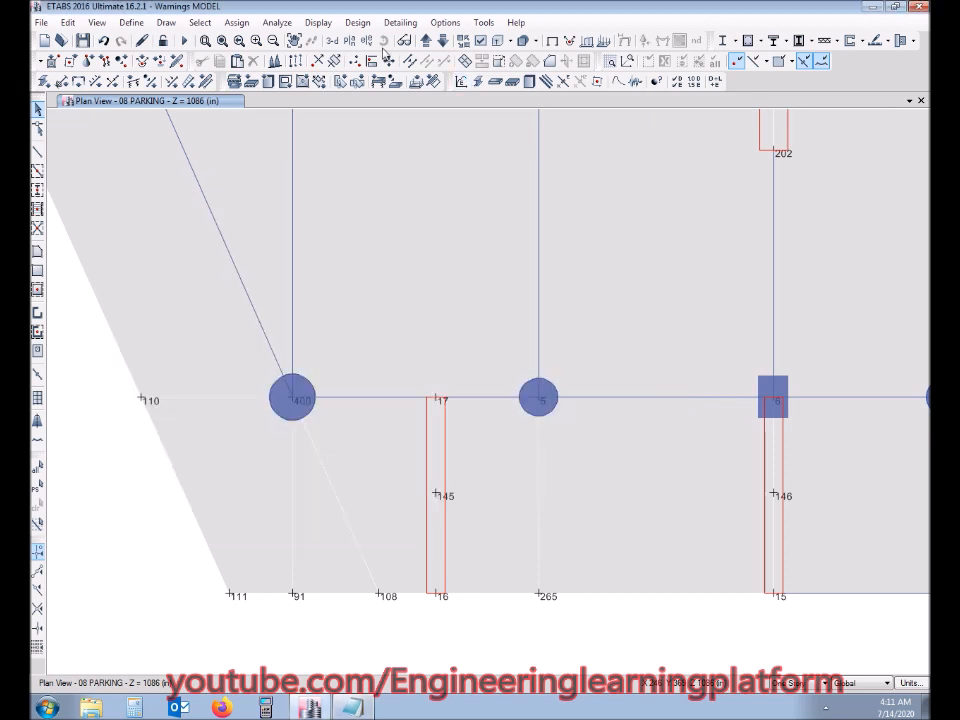
click(349, 40)
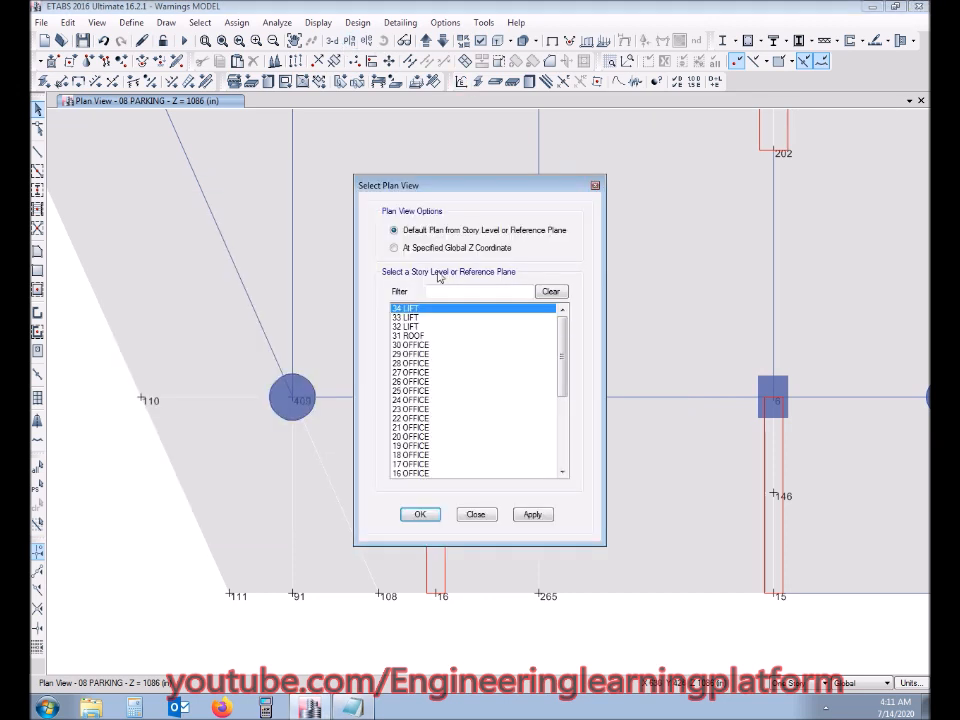
click(421, 345)
click(410, 335)
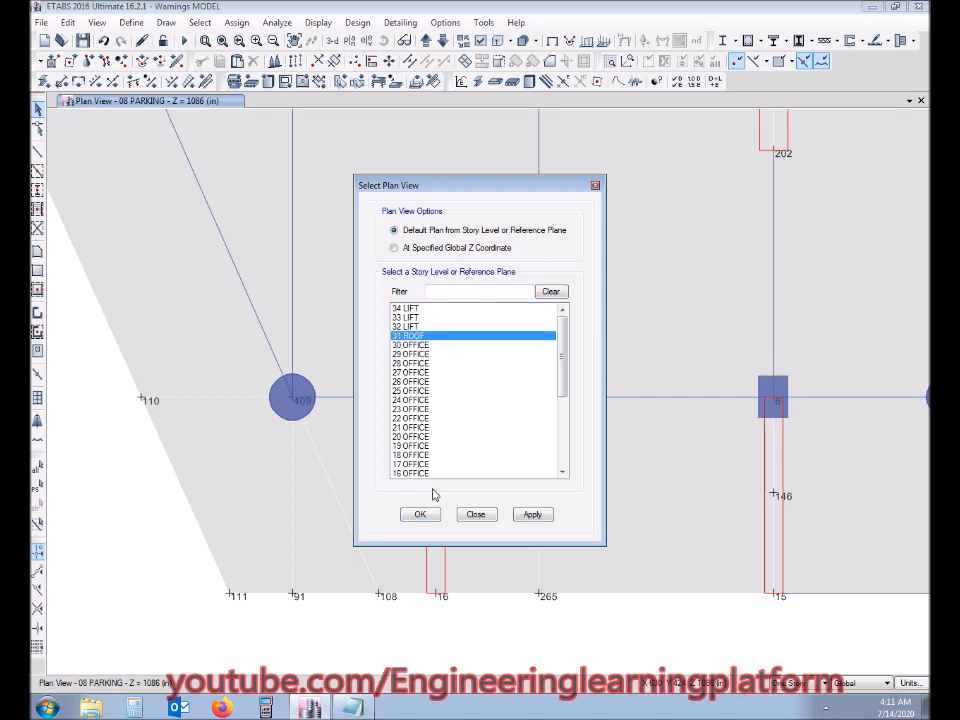
click(420, 514)
click(352, 708)
text(warning: Area load transfer, Check 31 ROOF, F30. Total loss = 15762.95. For load pattern LL. warning: Area load transfer, Check 30 OFFICE, F98. Total loss = 6246.79. For load pattern LL. warning: Area load transfer, Check 09 PLANT ROOM, F23. Total loss = 27594.64. For load pattern LL. warning: Area load transfer, Check 09 PLANT ROOM, F75. Total loss = 43867.21. For load pattern LL. warning: Area load transfer, Check 09 PLANT ROOM, F76. Total loss = 41993.09. For load pattern LL. warning: Area load transfer, Check 09 PLANT ROOM, F82. Total loss = 85193.55. For load pattern LL. warning: Area load transfer, Check 09 PLANT ROOM, F84. Total loss = 59061.87. For load pattern LL. warning: Area load transfer, Check 09 PLANT ROOM, F87. Total loss = 34499.65. For load pattern LL. warning: Area load transfer, Check 09 PLANT ROOM, F90. Total loss = 31711.52. For load pattern LL. warning: Area load transfer, Check 09 PLANT ROOM, F91. Total loss = 68520.71. For load pattern LL. warning: Area load transfer, Check 08 PARKING, F31. Total loss = 10085.72. For load pattern LL.)
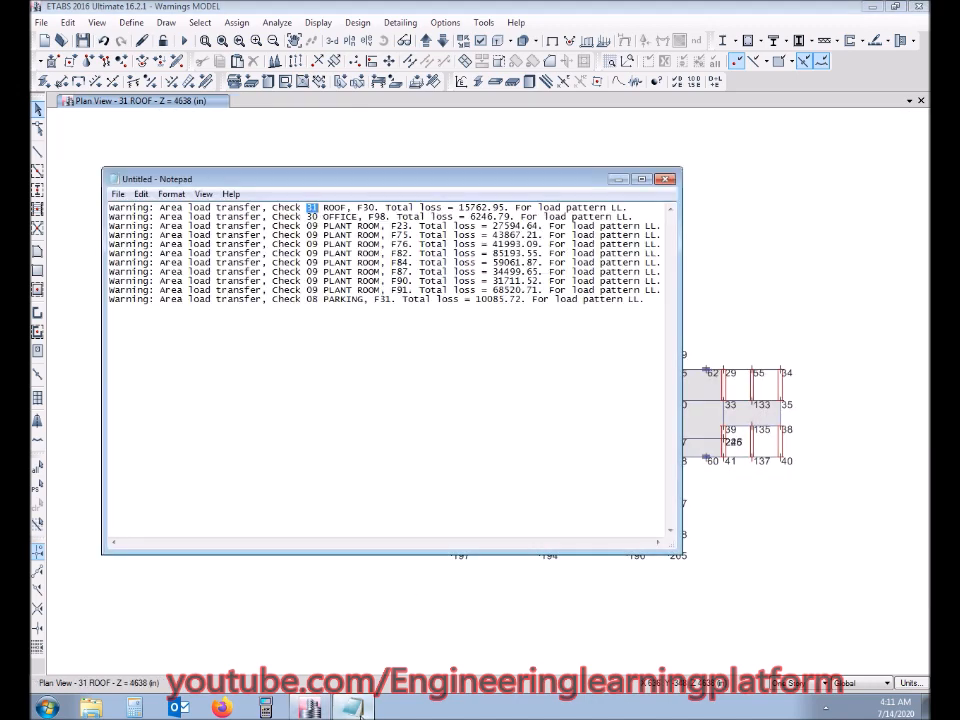
click(352, 708)
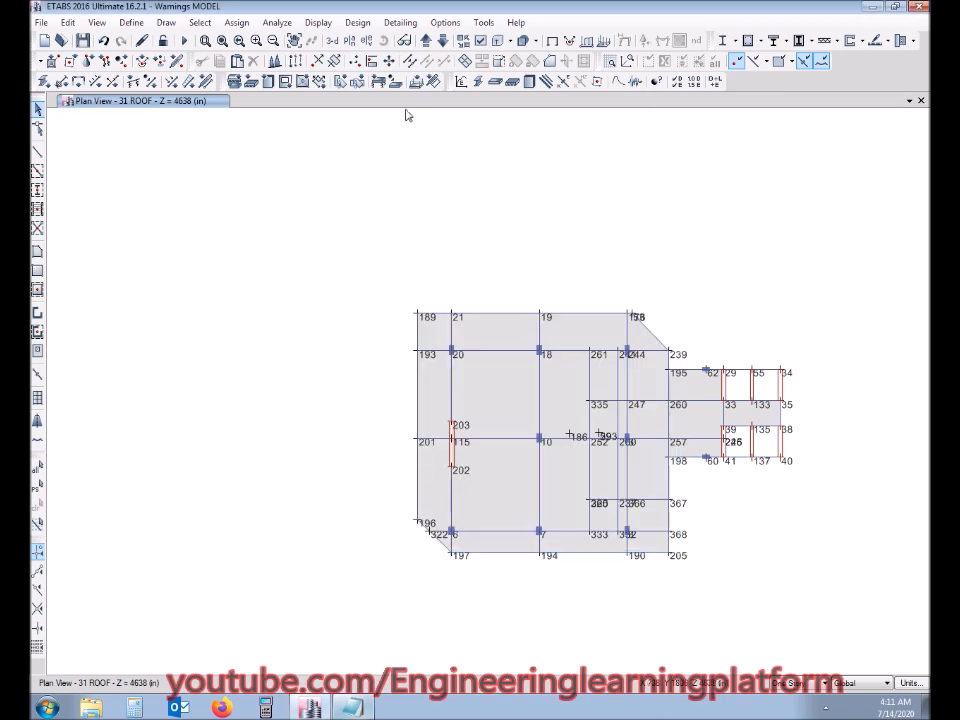
Set the view options to show shell labels instead of joint labels on the 31 ROOF plan.
click(495, 43)
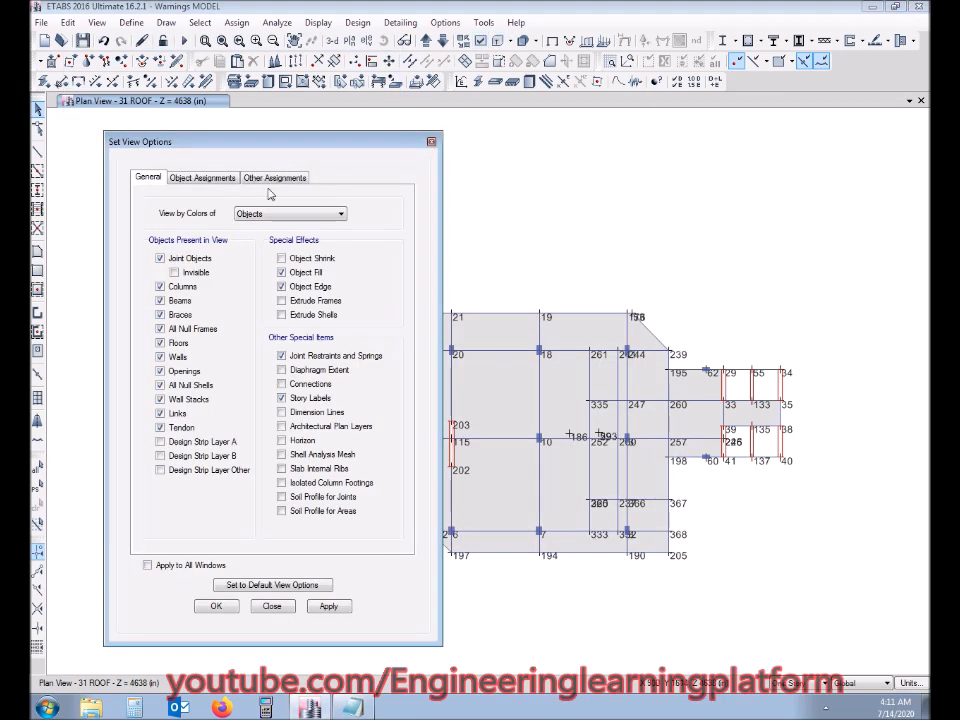
click(218, 180)
click(180, 212)
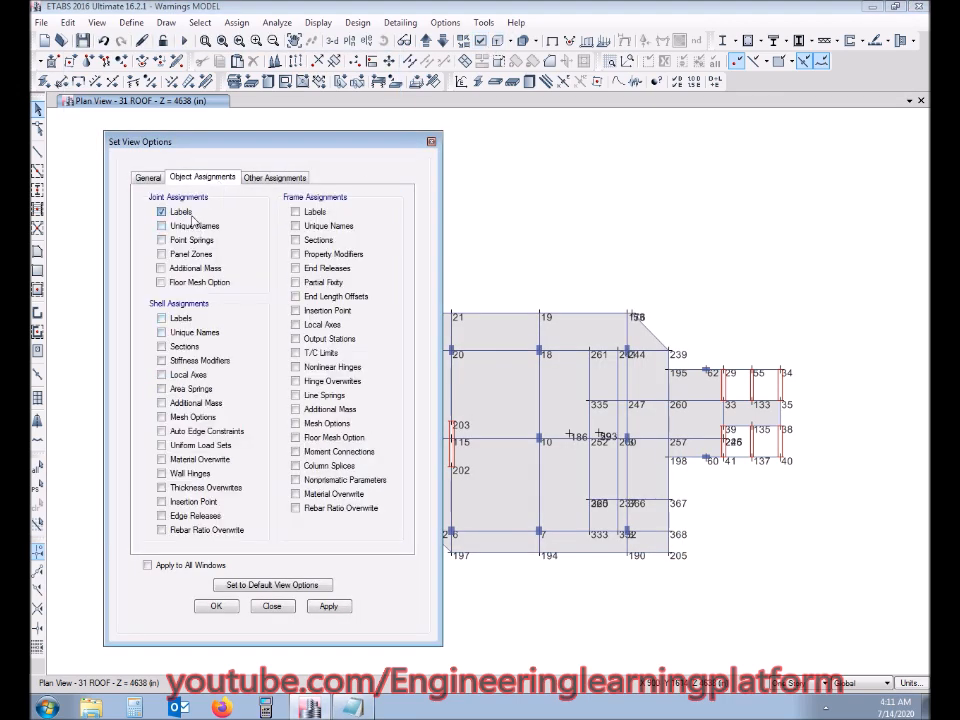
click(180, 318)
click(216, 607)
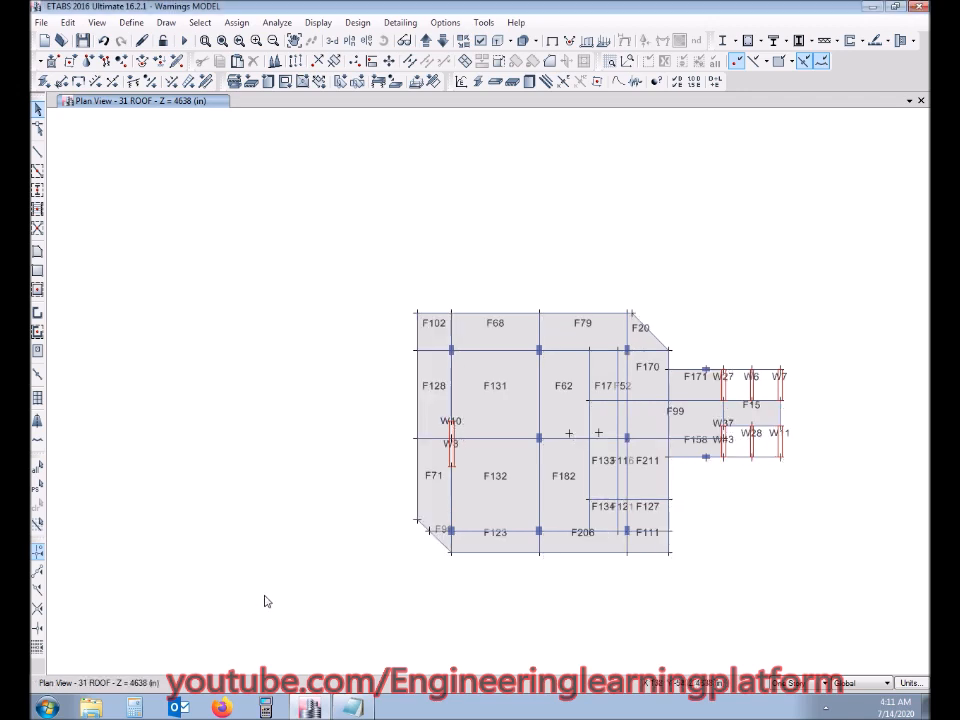
Set the joint objects to invisible on the 31 ROOF plan.
scroll(624, 465, up, 2)
middle_drag(674, 489, 531, 514)
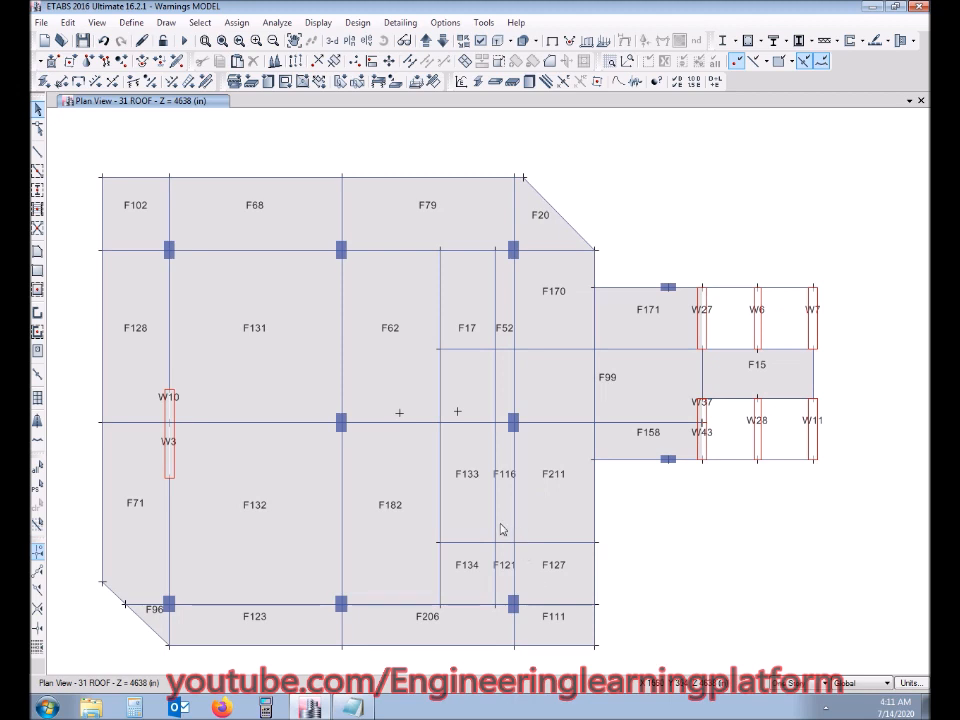
drag(386, 399, 505, 450)
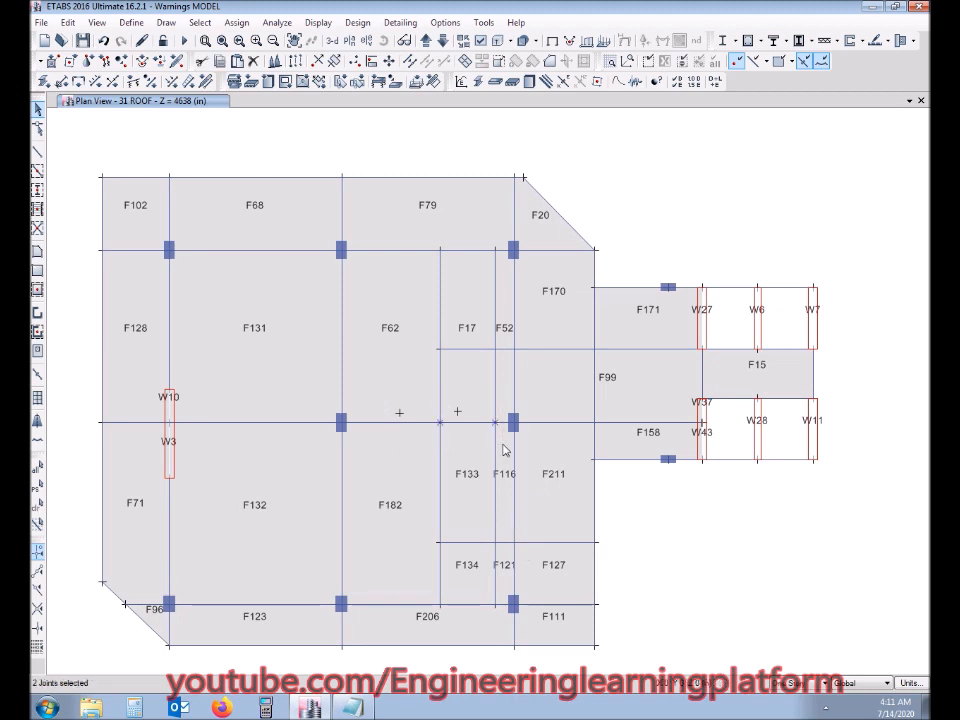
click(481, 40)
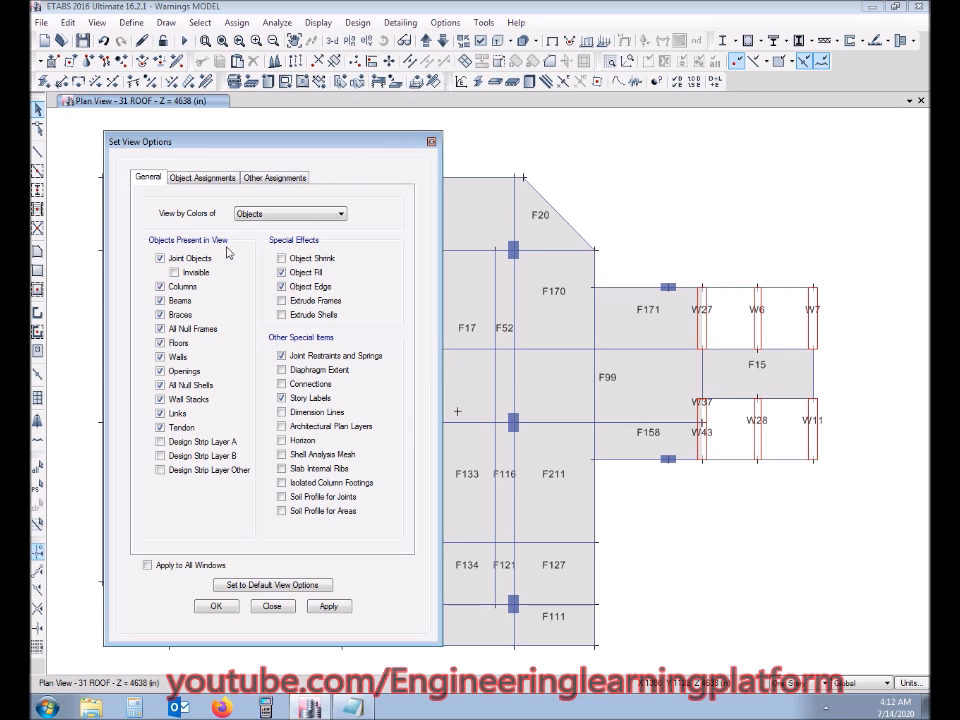
click(174, 272)
click(217, 607)
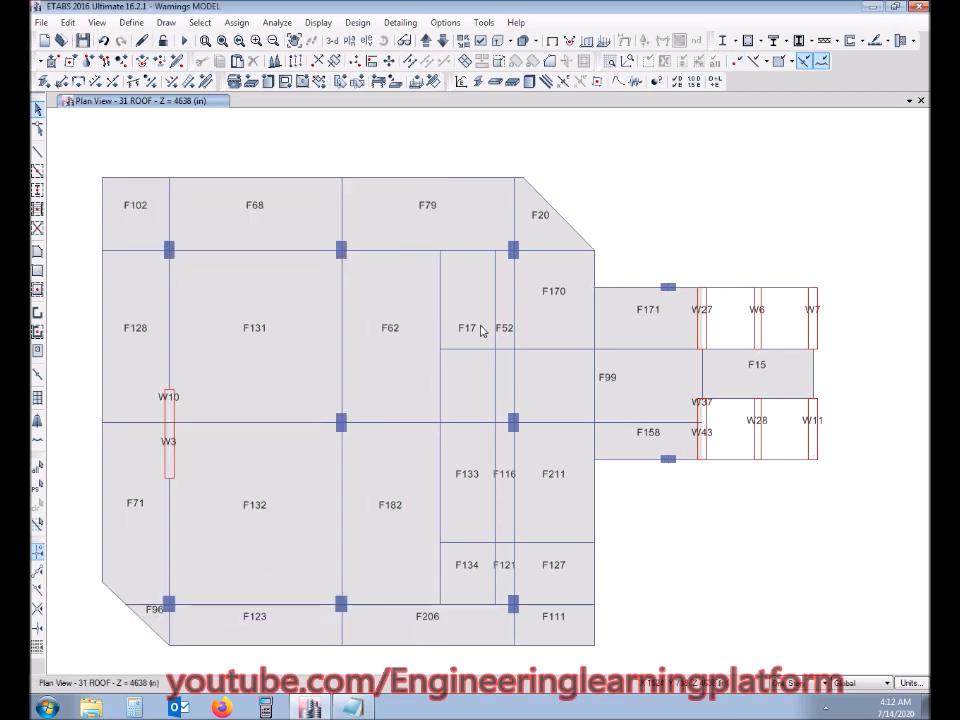
Look for shell F30 in the shell label list for all stories, checking the label against the Notepad warning.
click(355, 707)
click(357, 707)
click(201, 22)
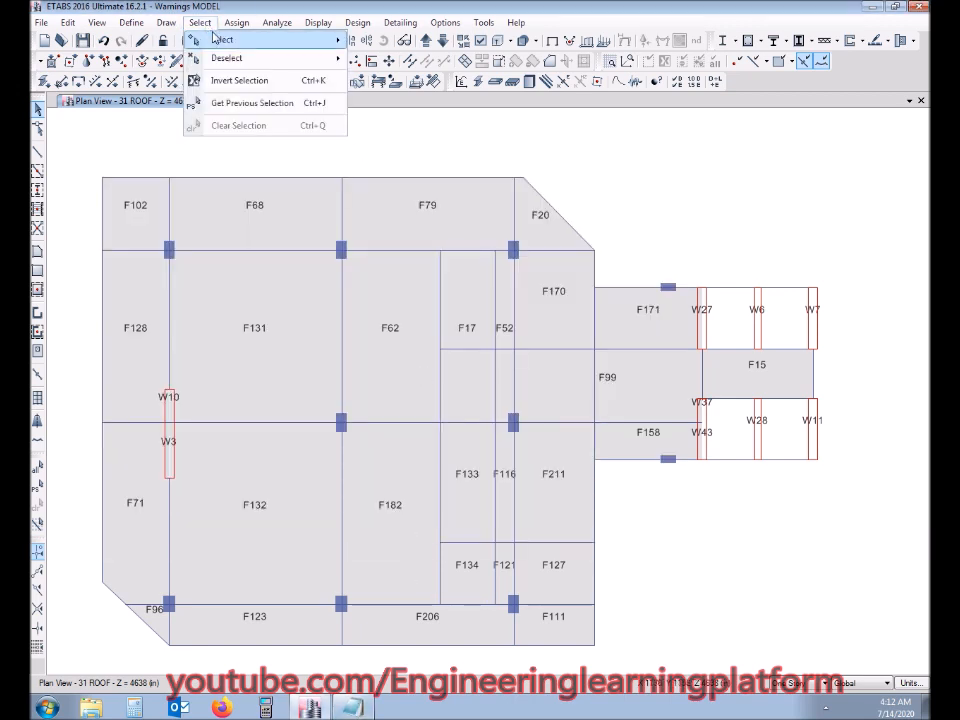
mouse_move(220, 39)
mouse_move(419, 165)
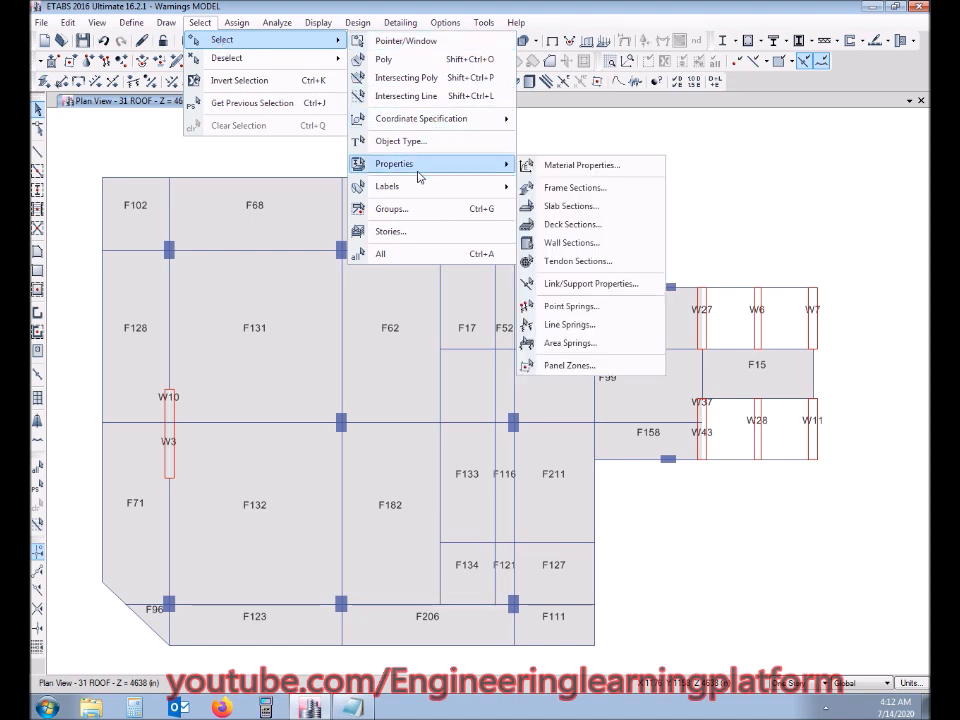
mouse_move(418, 187)
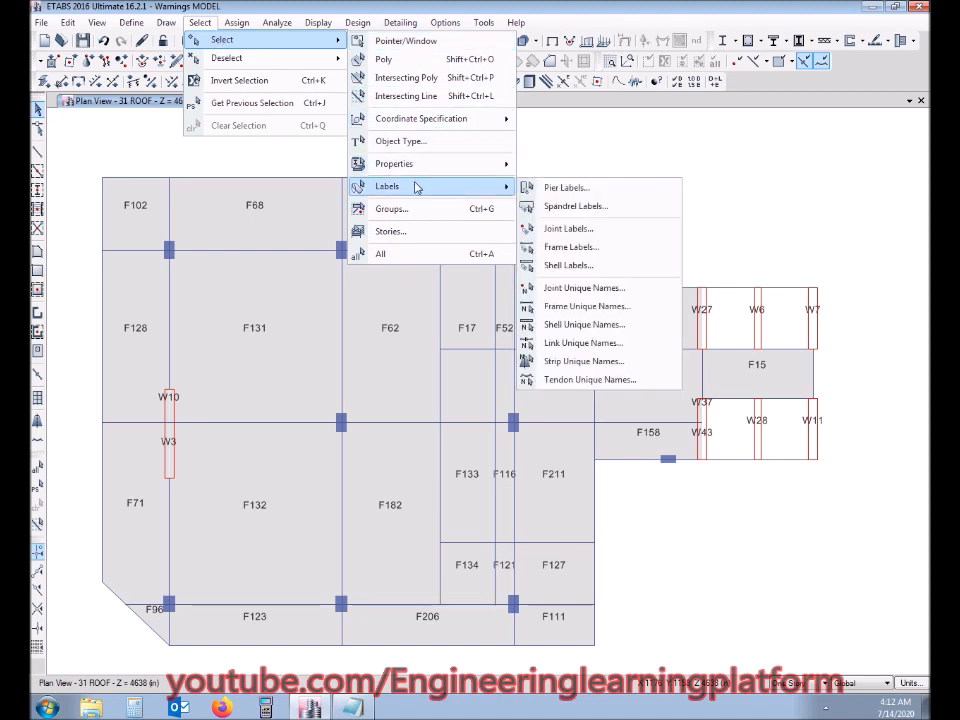
click(545, 265)
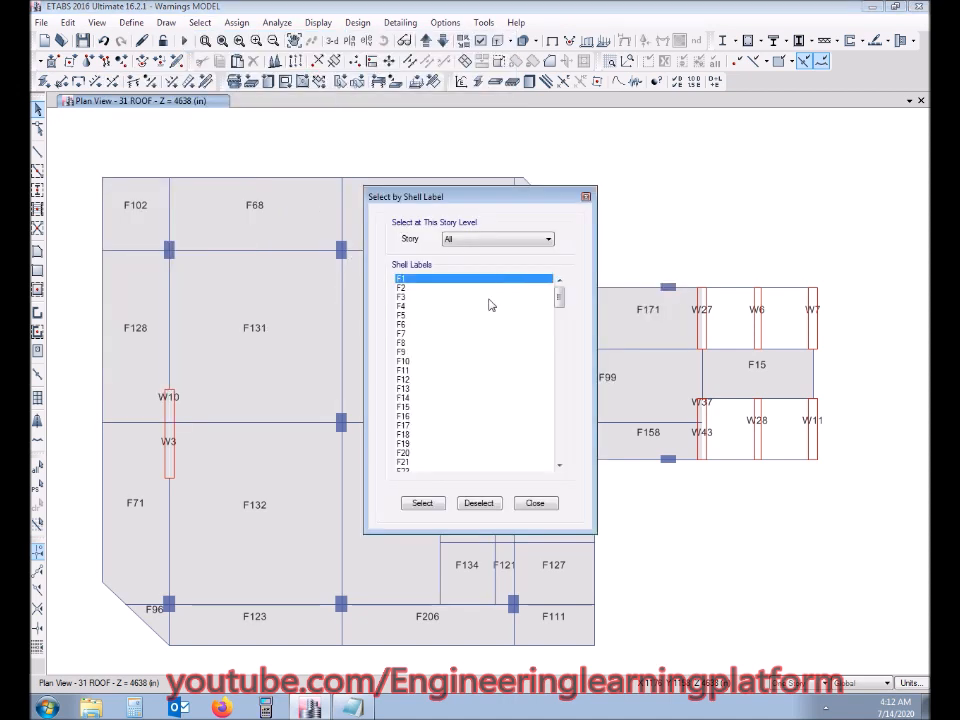
click(402, 453)
scroll(402, 455, down, 5)
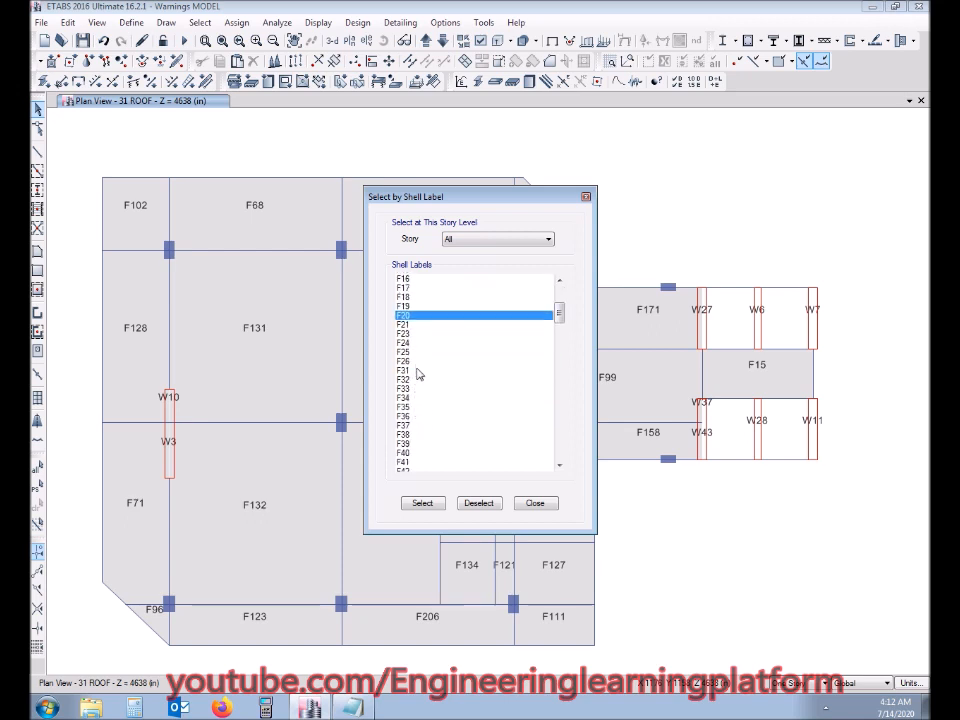
click(364, 711)
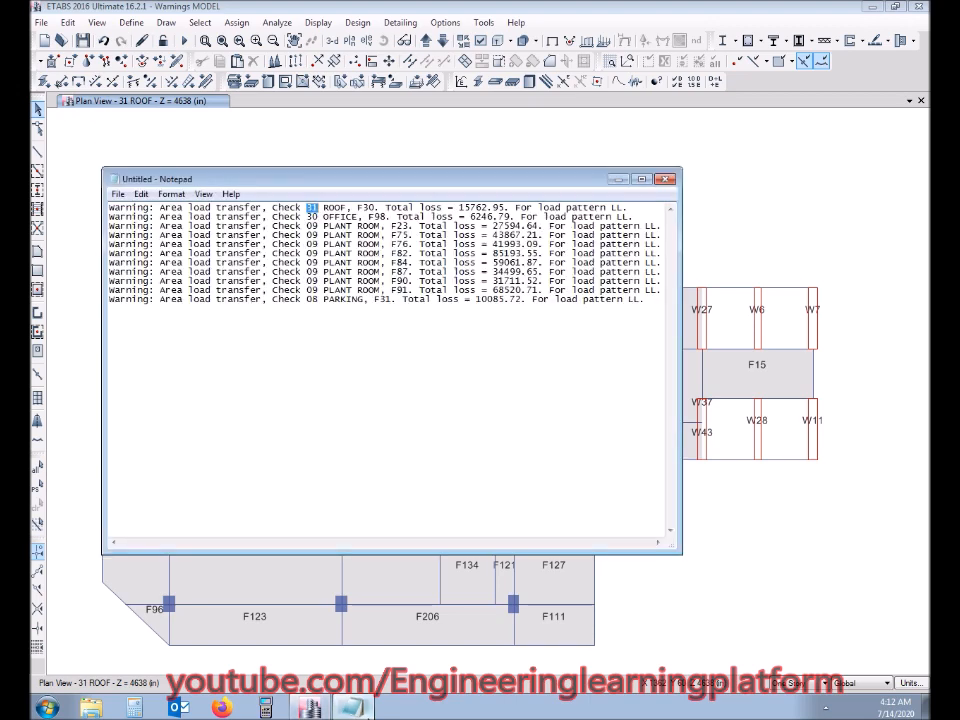
click(364, 711)
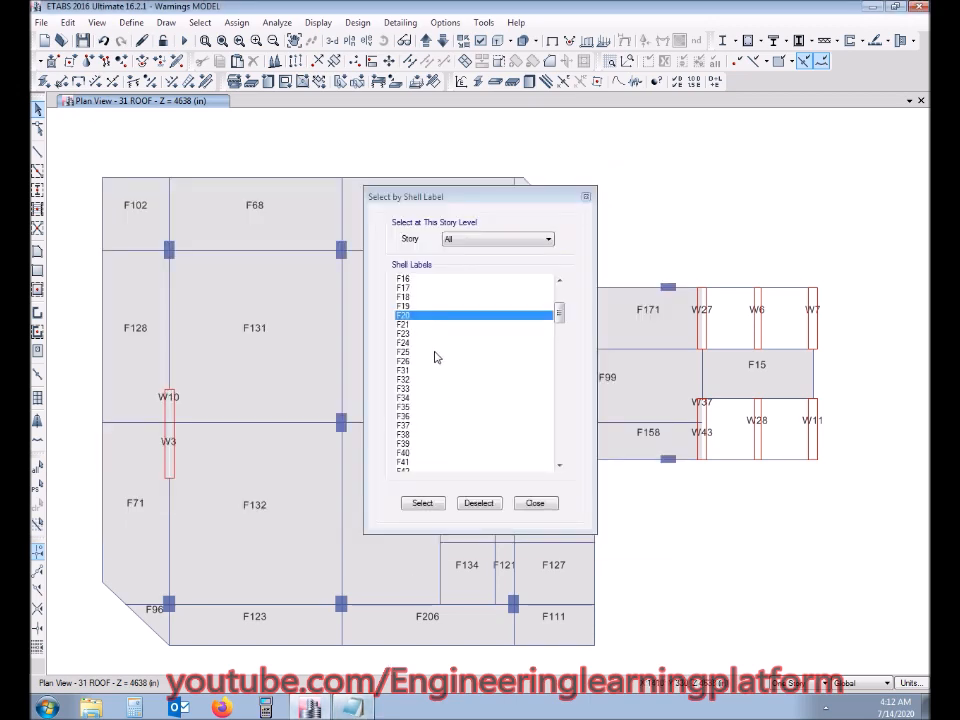
Restrict the shell label list to story 31 ROOF, look through it for F30, and close the selection dialog.
click(483, 238)
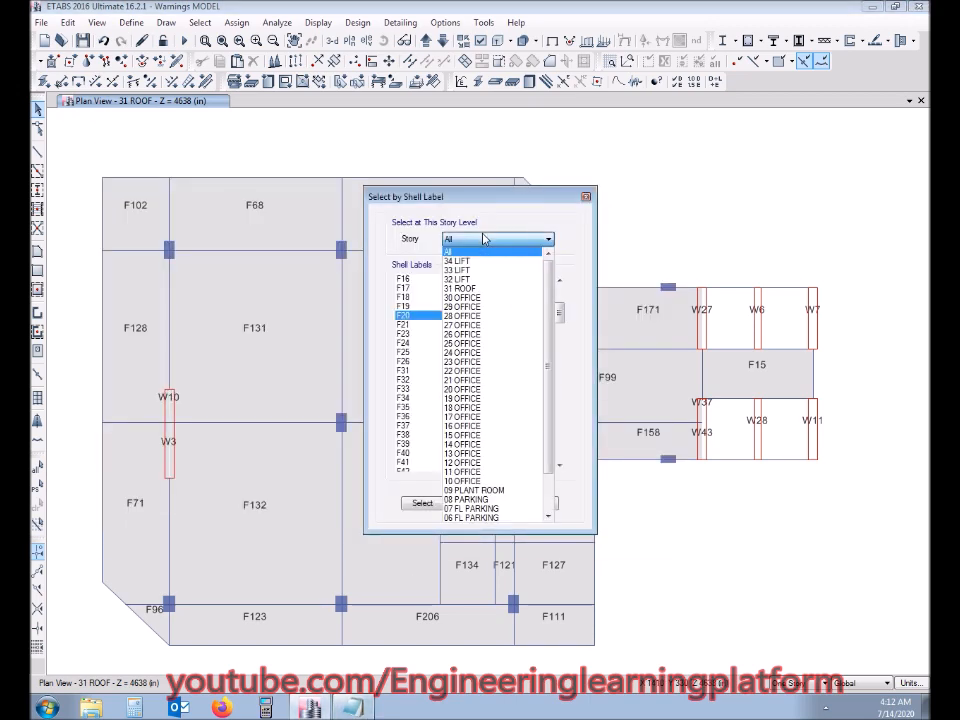
click(485, 289)
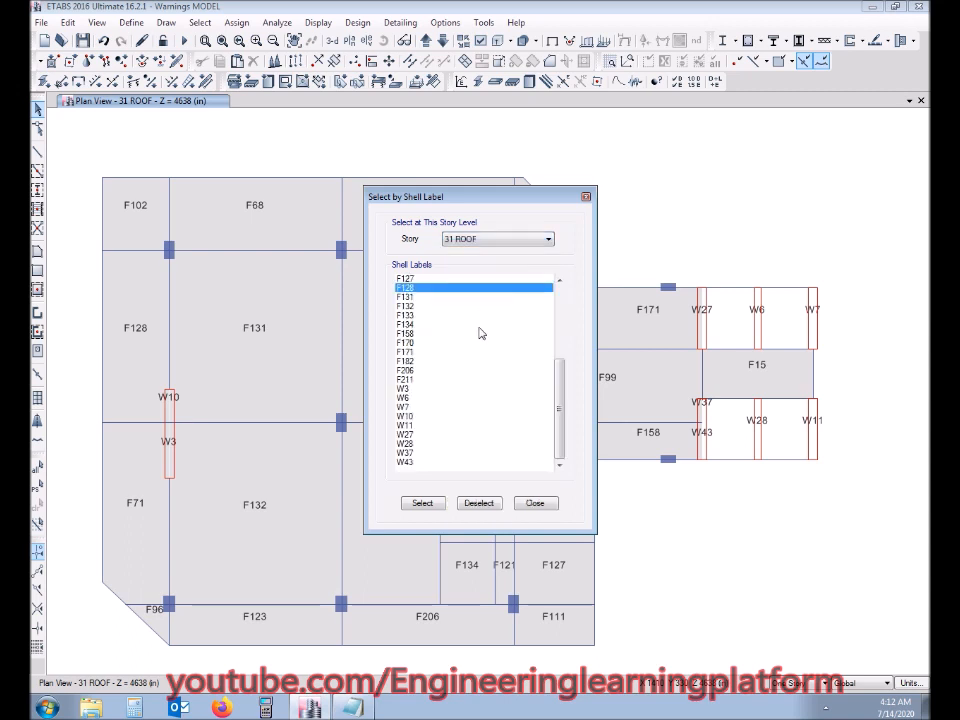
drag(560, 400, 563, 318)
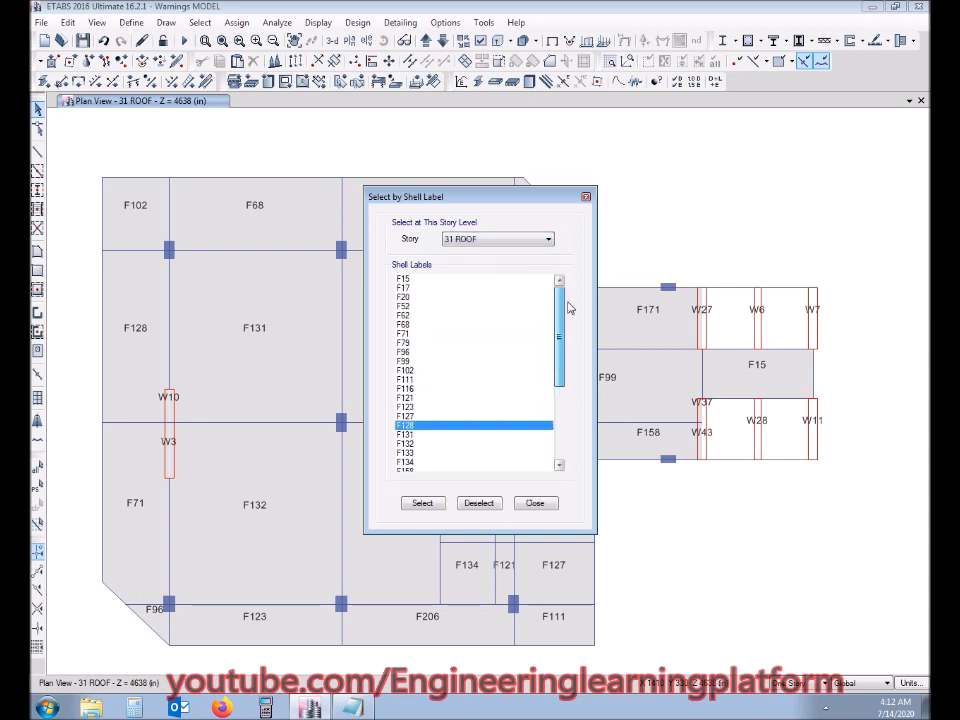
click(422, 298)
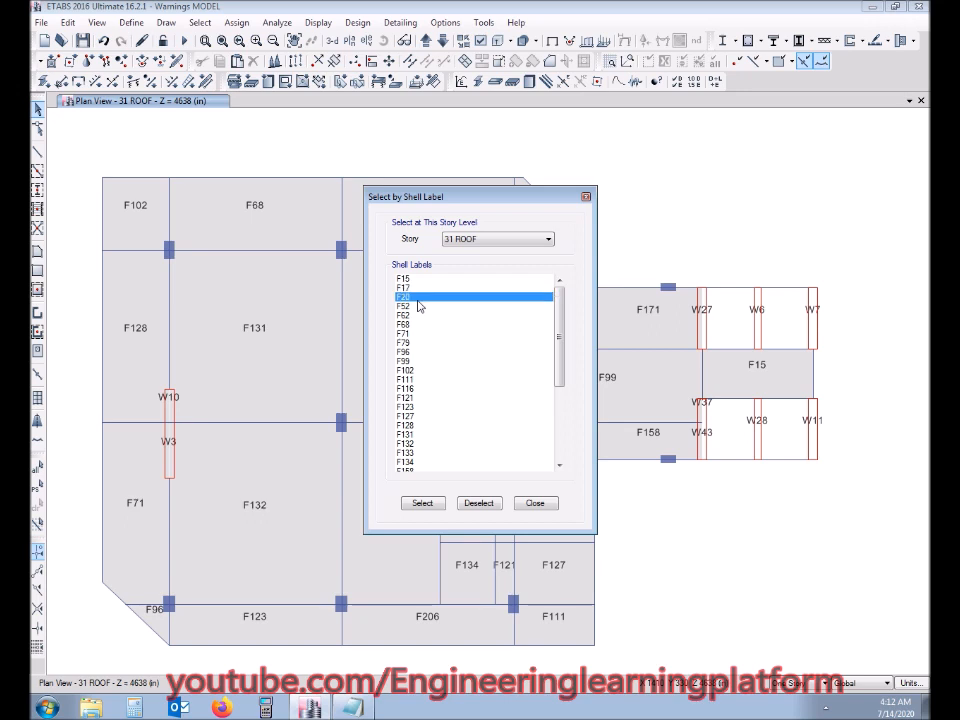
drag(560, 348, 558, 425)
click(528, 506)
Switch to Notepad and delete the 31 ROOF F30 area load transfer warning along with its blank line.
click(353, 707)
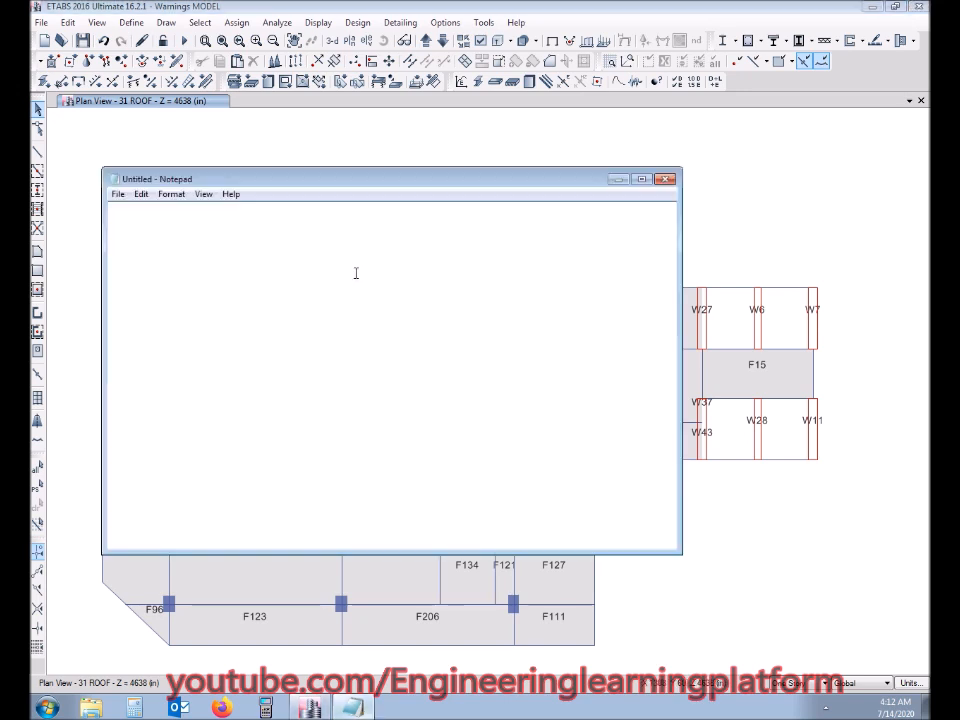
text(warning: Area load transfer, Check 31 ROOF, F30. Total loss = 15762.95. For load pattern LL. warning: Area load transfer, Check 30 OFFICE, F98. Total loss = 6246.79. For load pattern LL. warning: Area load transfer, Check 09 PLANT ROOM, F23. Total loss = 27594.64. For load pattern LL. warning: Area load transfer, Check 09 PLANT ROOM, F75. Total loss = 43867.21. For load pattern LL. warning: Area load transfer, Check 09 PLANT ROOM, F76. Total loss = 41993.09. For load pattern LL. warning: Area load transfer, Check 09 PLANT ROOM, F82. Total loss = 85193.55. For load pattern LL. warning: Area load transfer, Check 09 PLANT ROOM, F84. Total loss = 59061.87. For load pattern LL. warning: Area load transfer, Check 09 PLANT ROOM, F87. Total loss = 34499.65. For load pattern LL. warning: Area load transfer, Check 09 PLANT ROOM, F90. Total loss = 31711.52. For load pattern LL. warning: Area load transfer, Check 09 PLANT ROOM, F91. Total loss = 68520.71. For load pattern LL. warning: Area load transfer, Check 08 PARKING, F31. Total loss = 10085.72. For load pattern LL.)
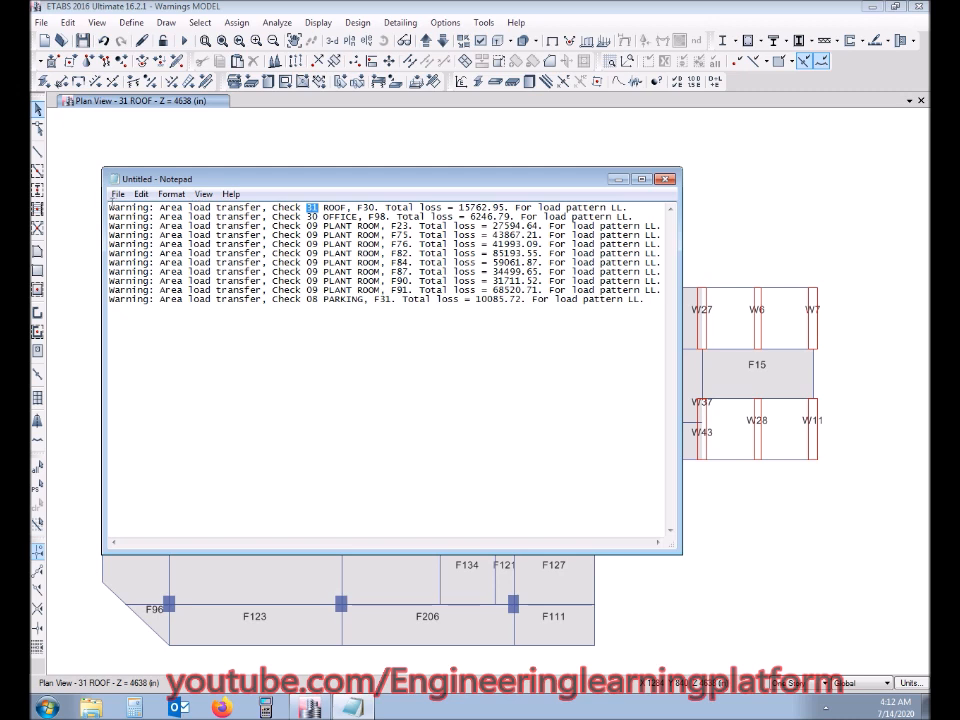
drag(109, 207, 638, 211)
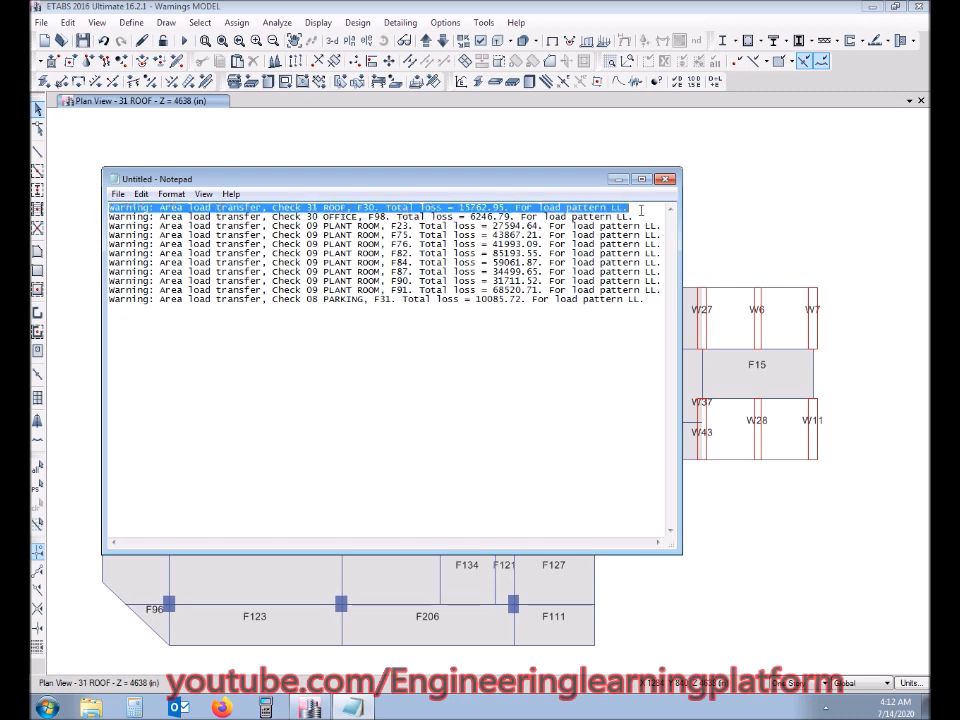
key(Delete)
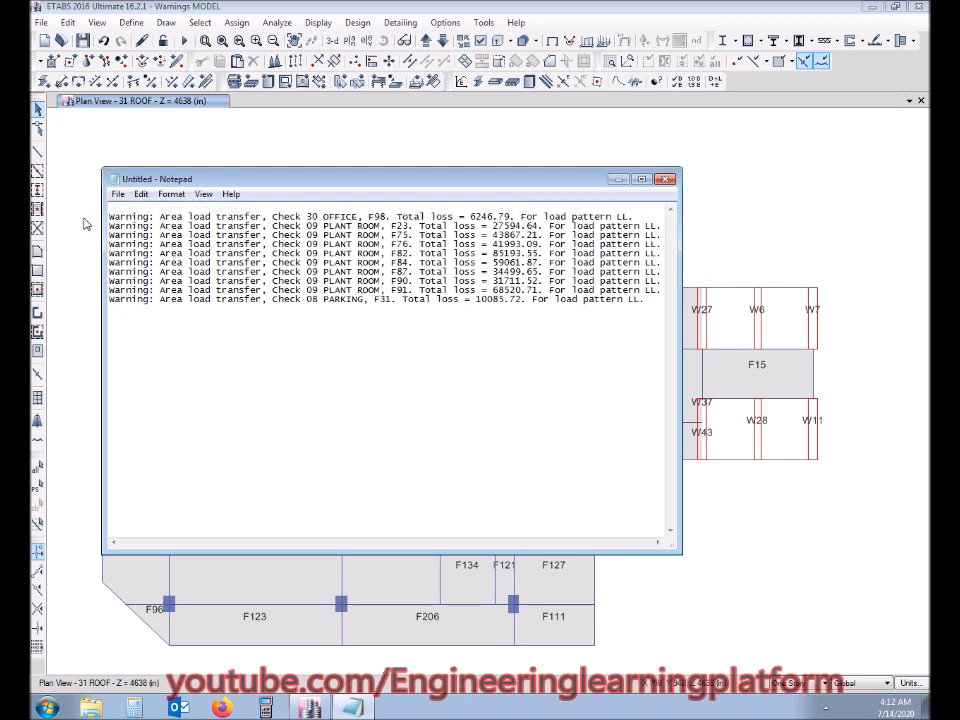
key(Delete)
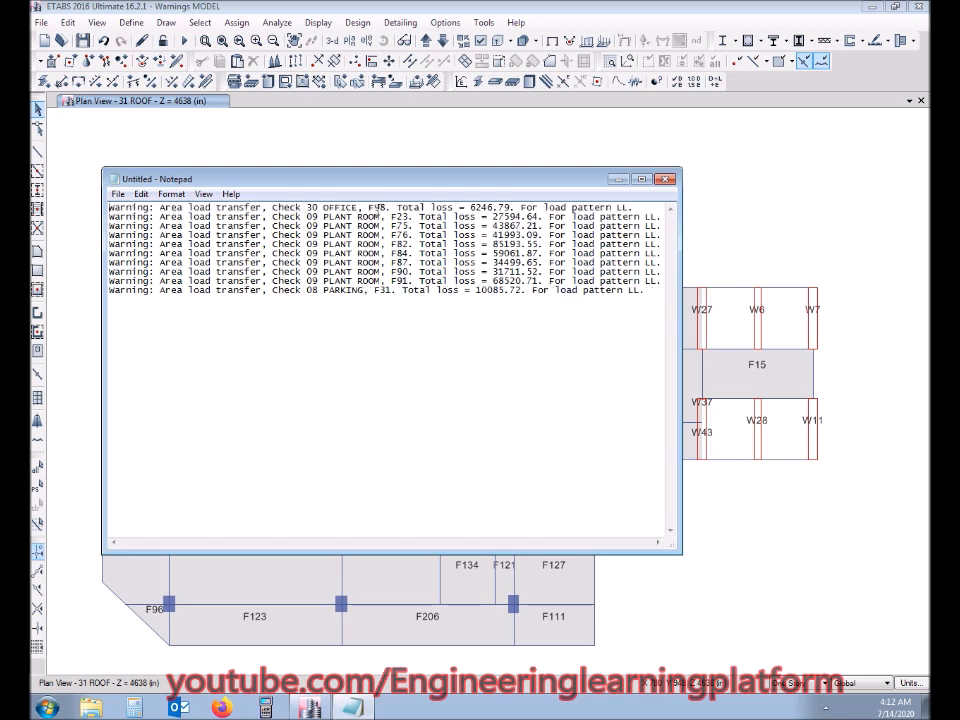
Back in ETABS, show the 30 OFFICE plan and delete overlapping shells F184 and F180 and the duplicate shell over F158.
click(579, 150)
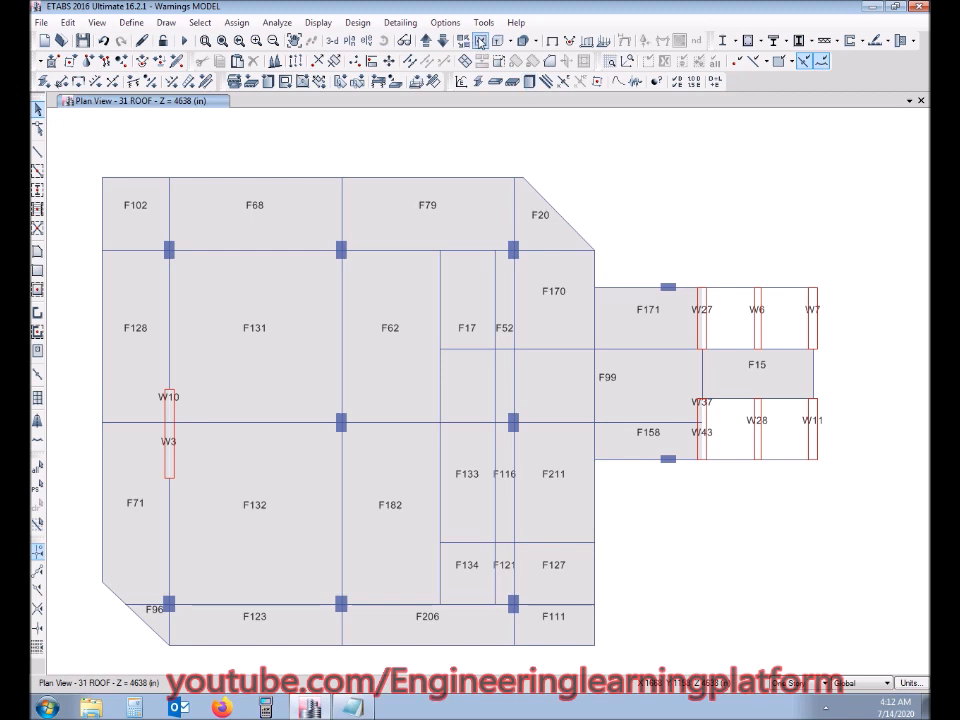
click(443, 41)
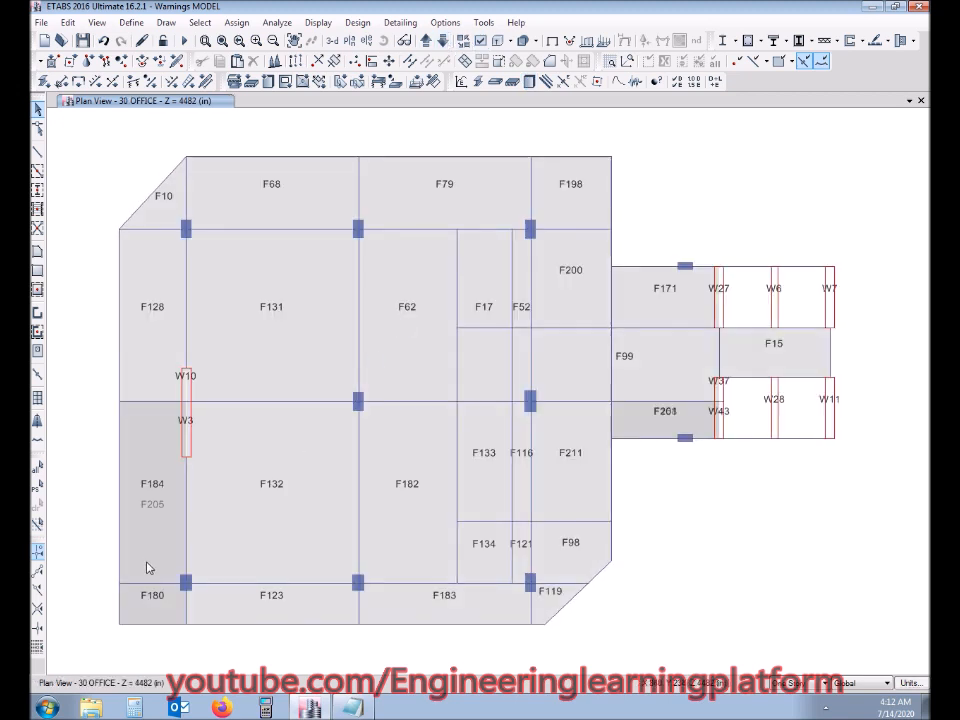
click(153, 531)
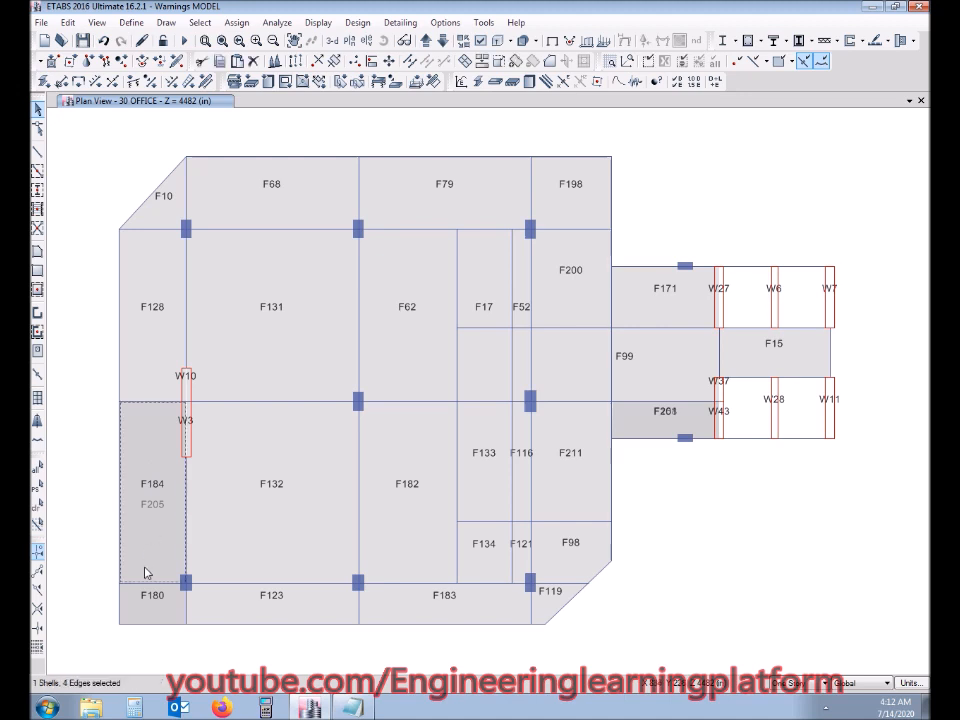
key(Delete)
click(172, 620)
key(Delete)
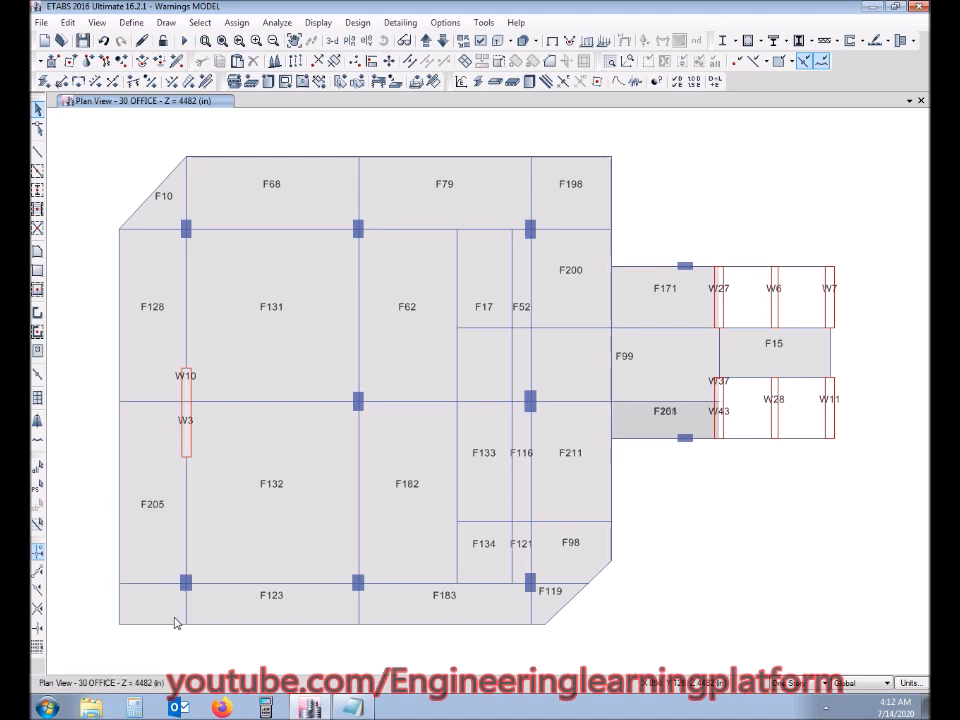
click(655, 432)
key(Delete)
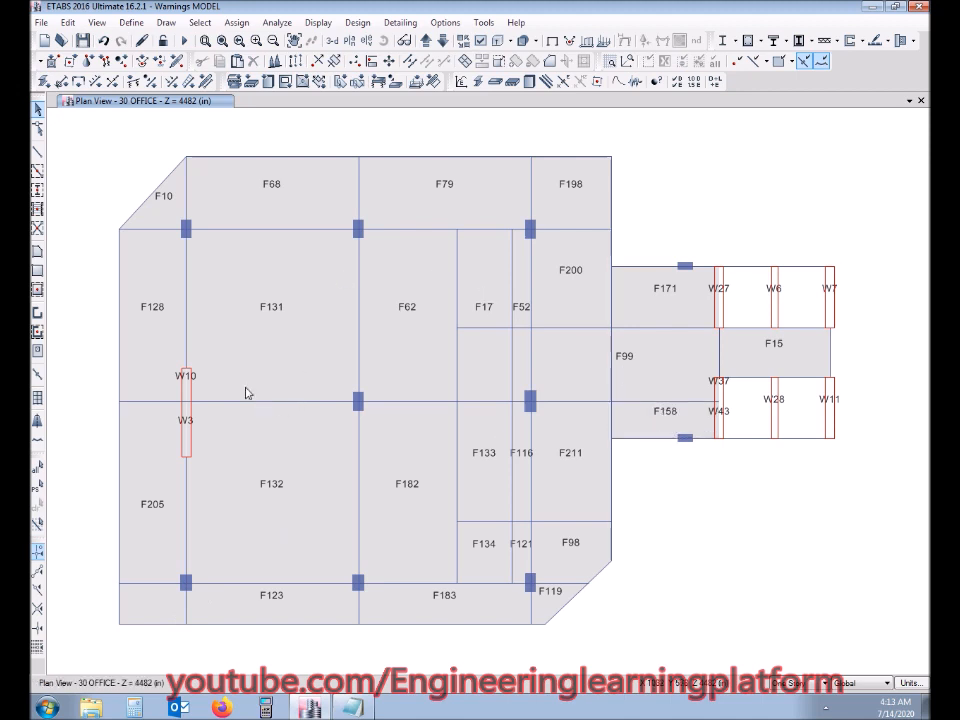
Select shell F98 on the 30 OFFICE plan.
click(572, 563)
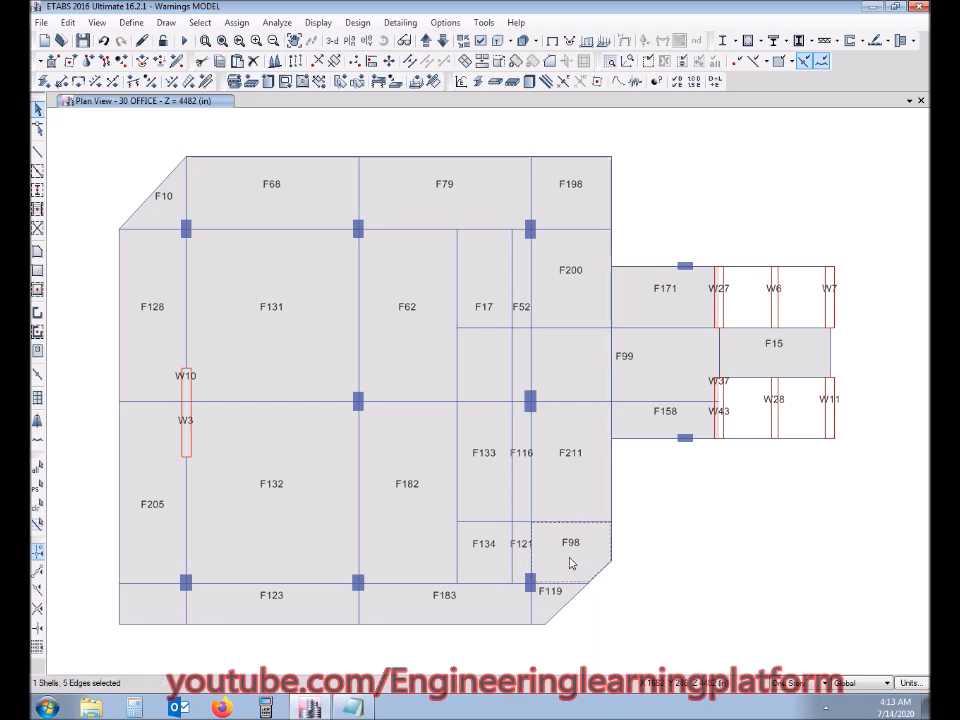
Merge floor shell F98 on the 30 OFFICE plan with the adjoining shells F211, F116 and F121.
scroll(572, 563, up, 2)
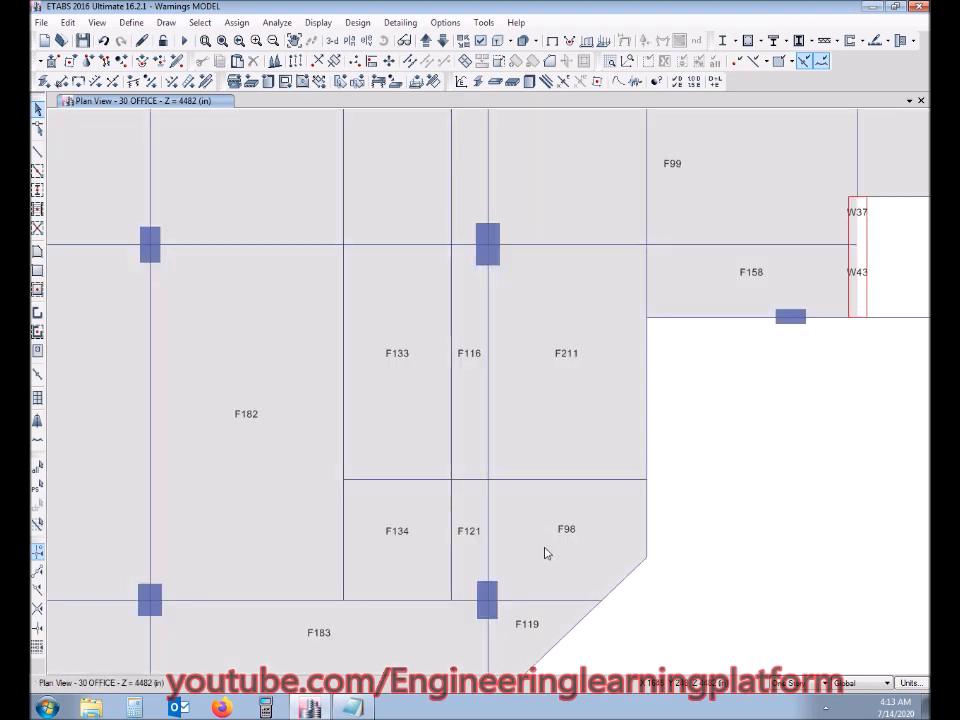
click(574, 409)
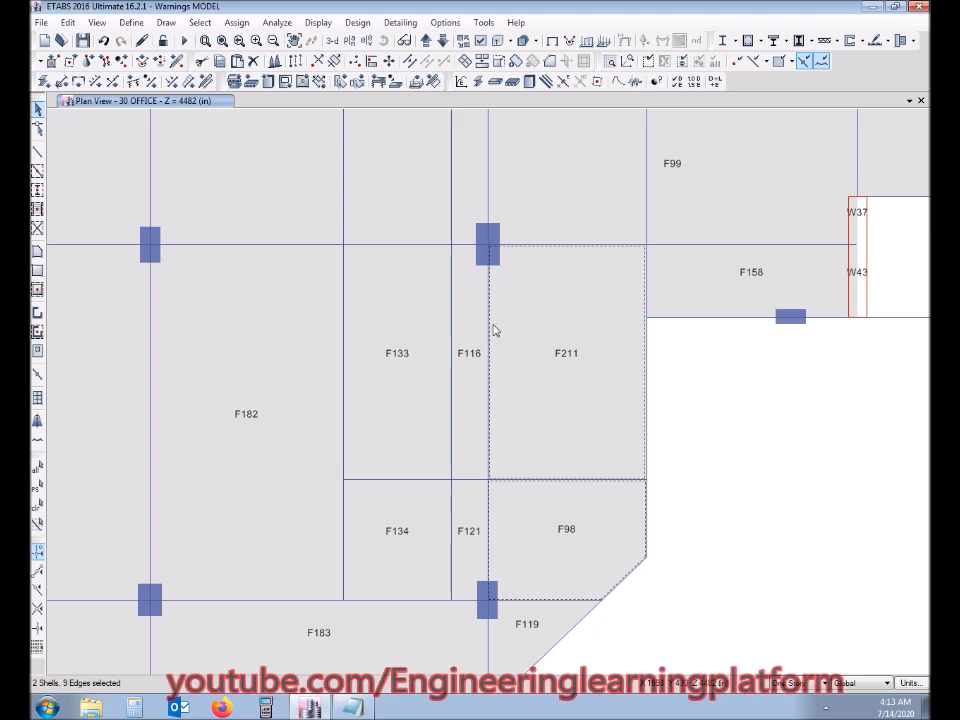
click(482, 62)
click(572, 551)
click(469, 442)
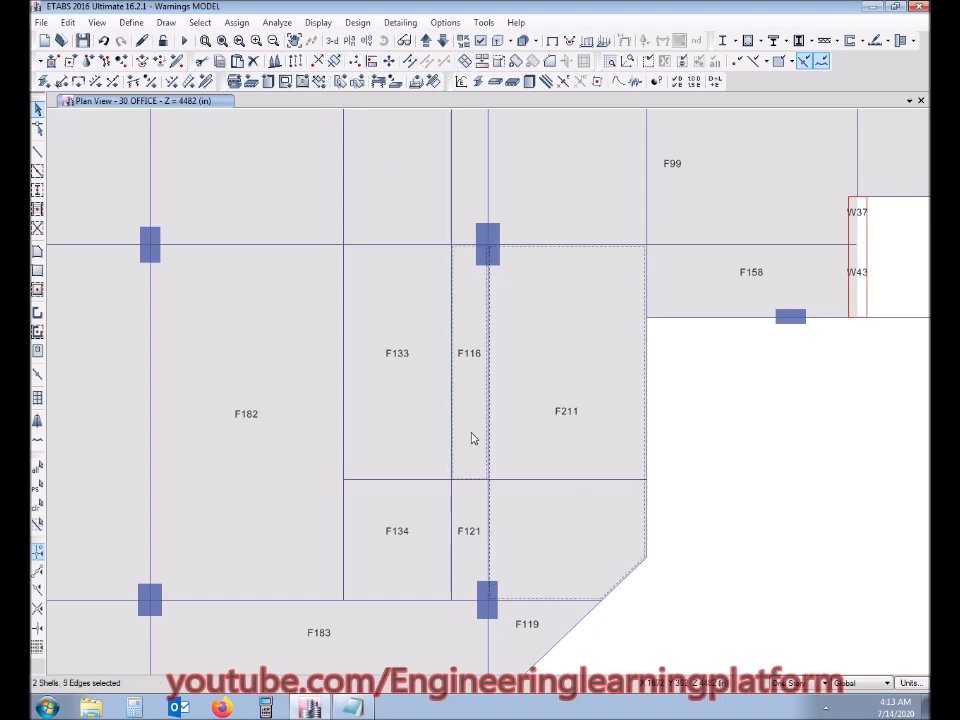
click(482, 62)
click(508, 537)
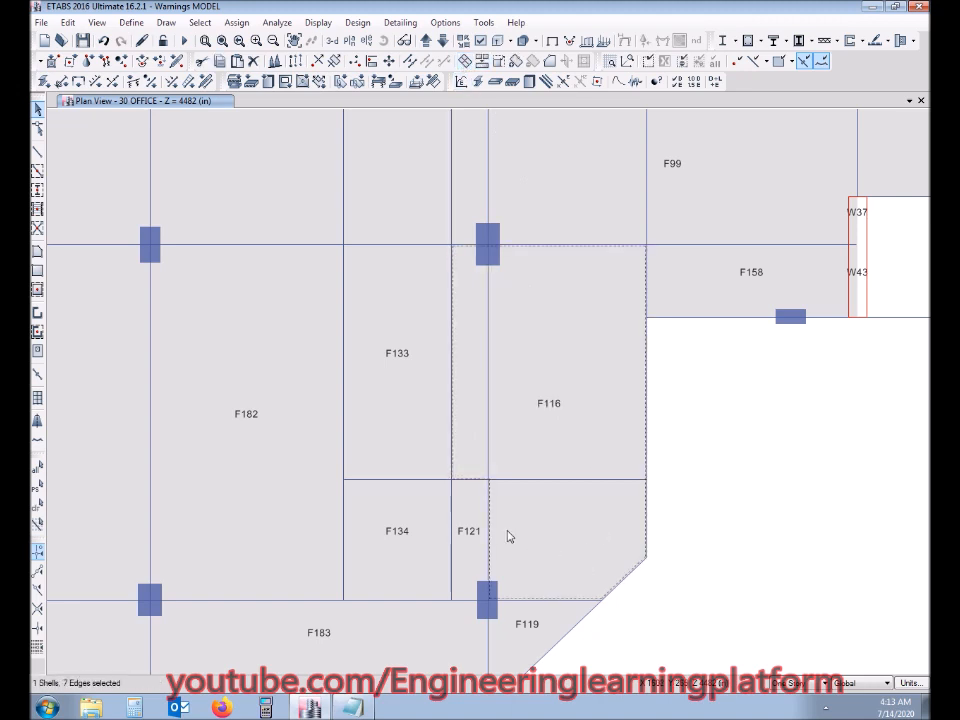
click(465, 525)
click(482, 62)
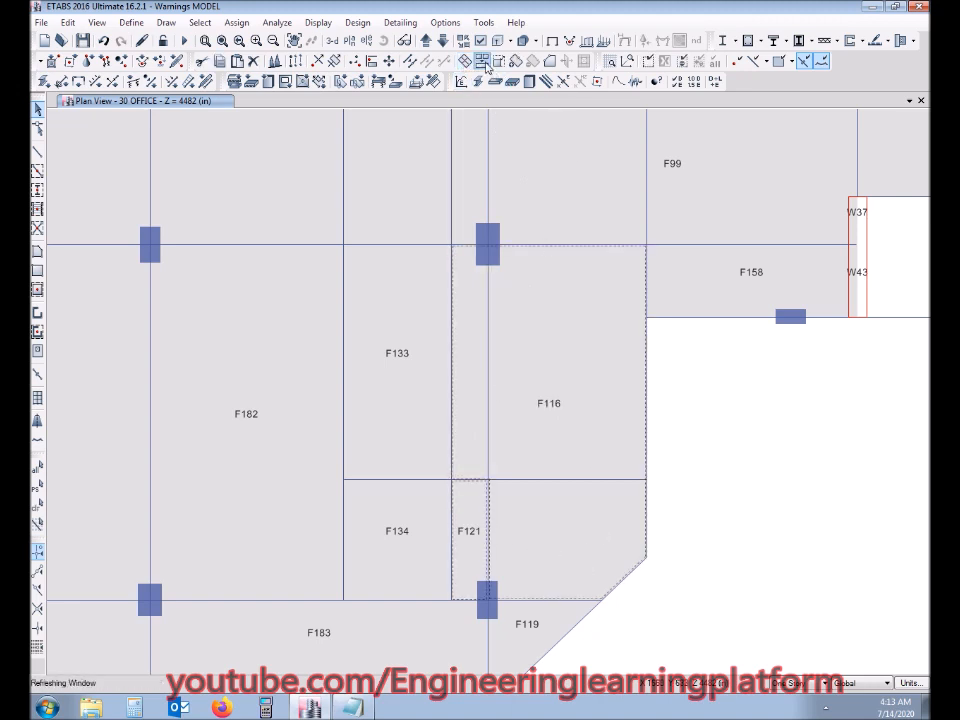
Merge the combined floor shell with the adjoining shells F133 and F134.
click(551, 347)
click(392, 344)
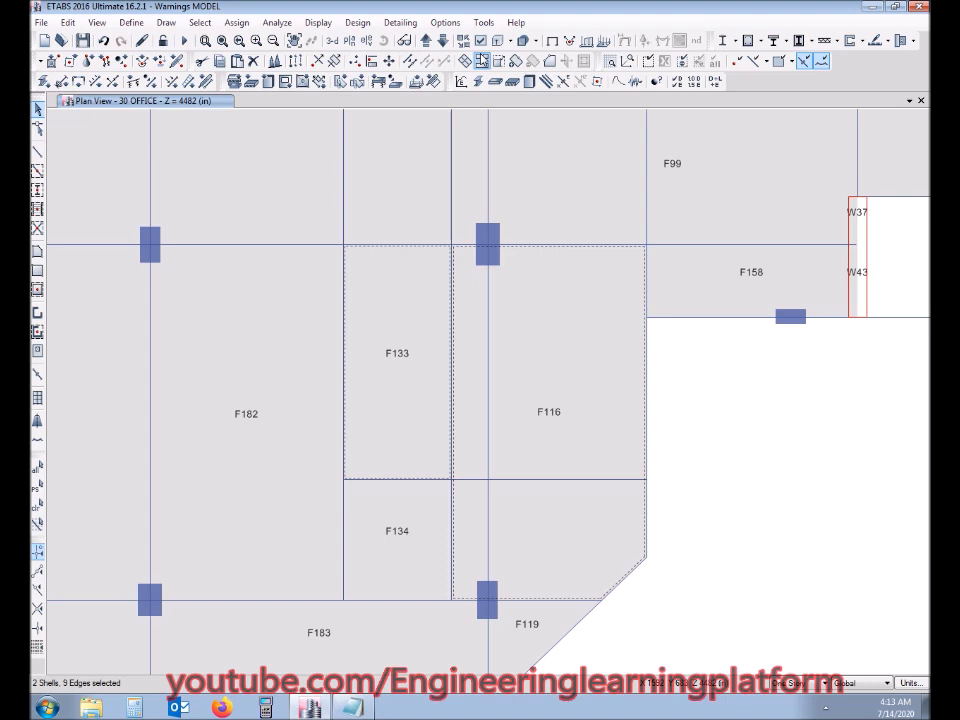
click(482, 62)
click(546, 560)
click(432, 535)
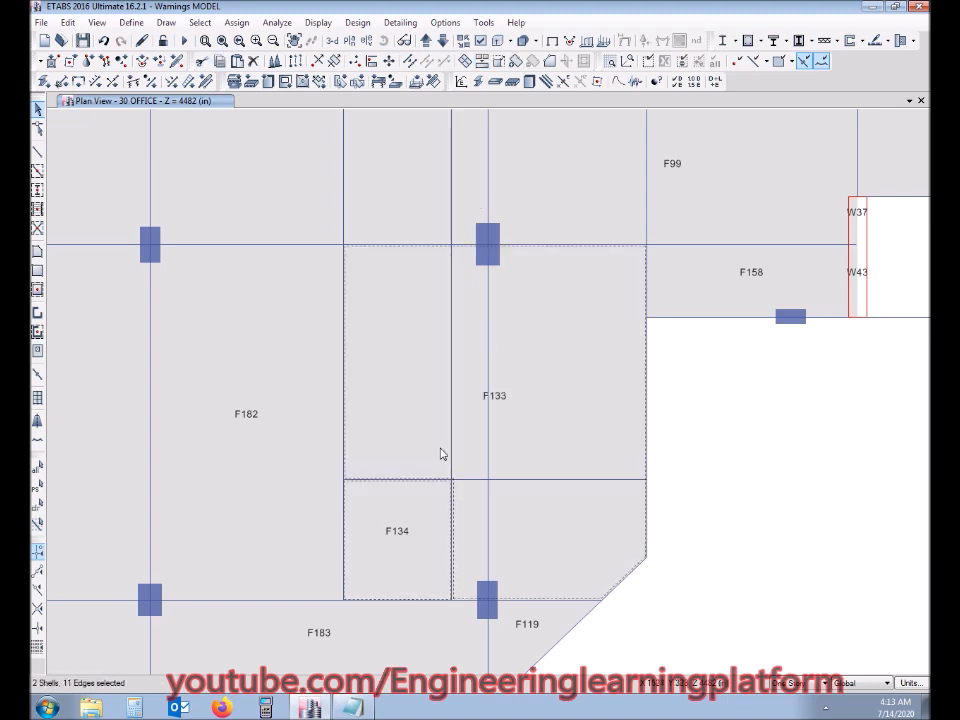
click(482, 62)
Divide the merged floor shell by cookie-cutting it at the two vertical beams and the horizontal beam crossing it.
click(522, 481)
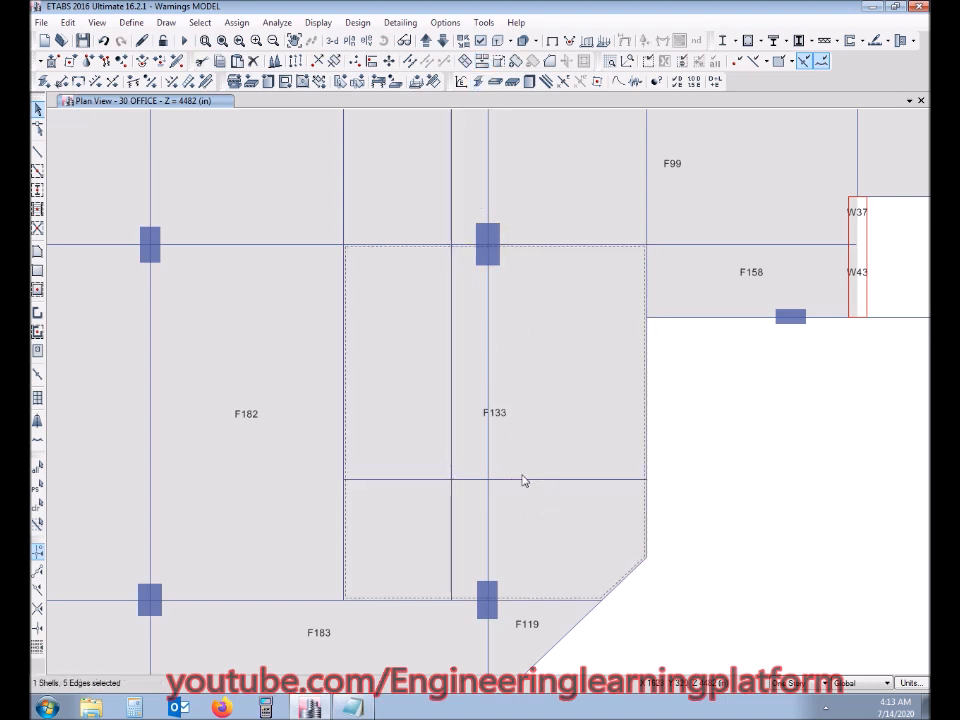
click(488, 458)
click(451, 437)
click(530, 479)
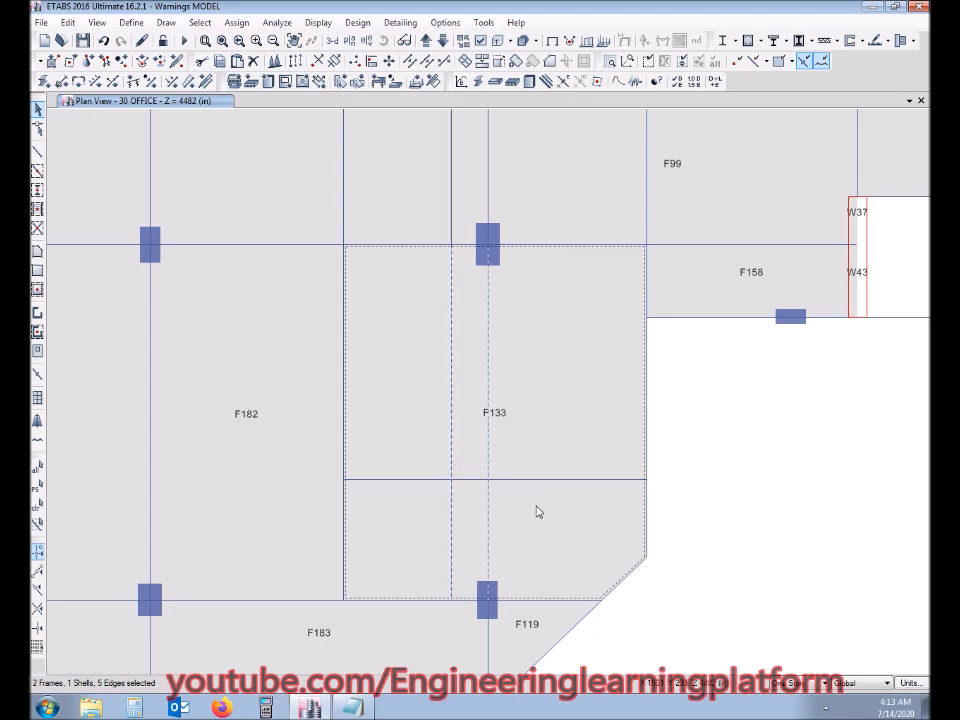
click(458, 61)
click(422, 444)
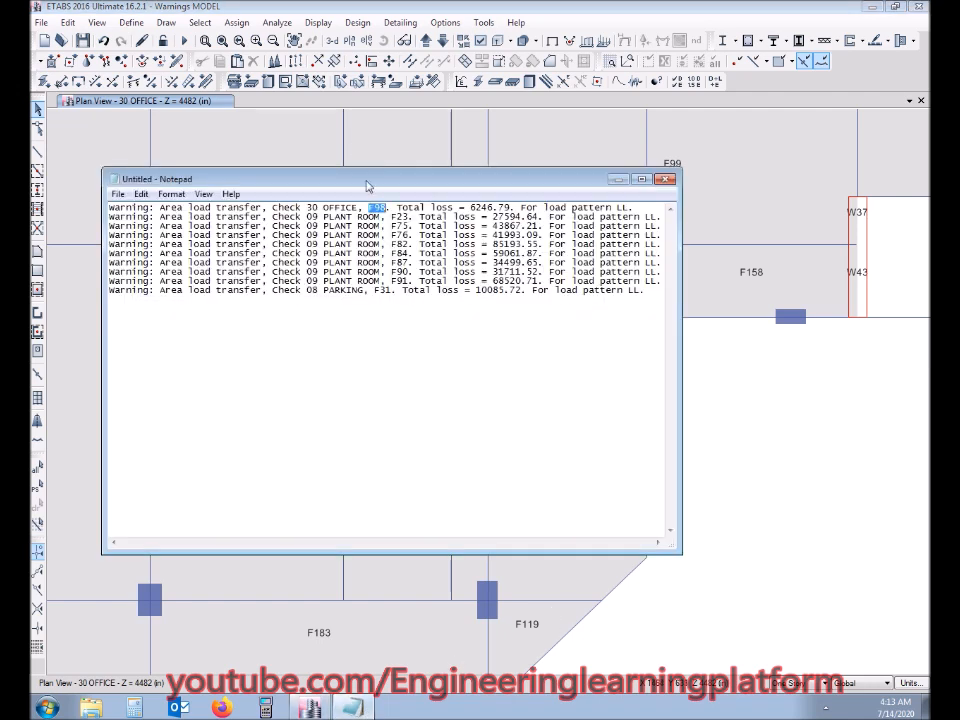
Delete the 30 OFFICE F98 warning line and its leftover empty line from the Notepad list, and return to ETABS.
drag(108, 207, 677, 210)
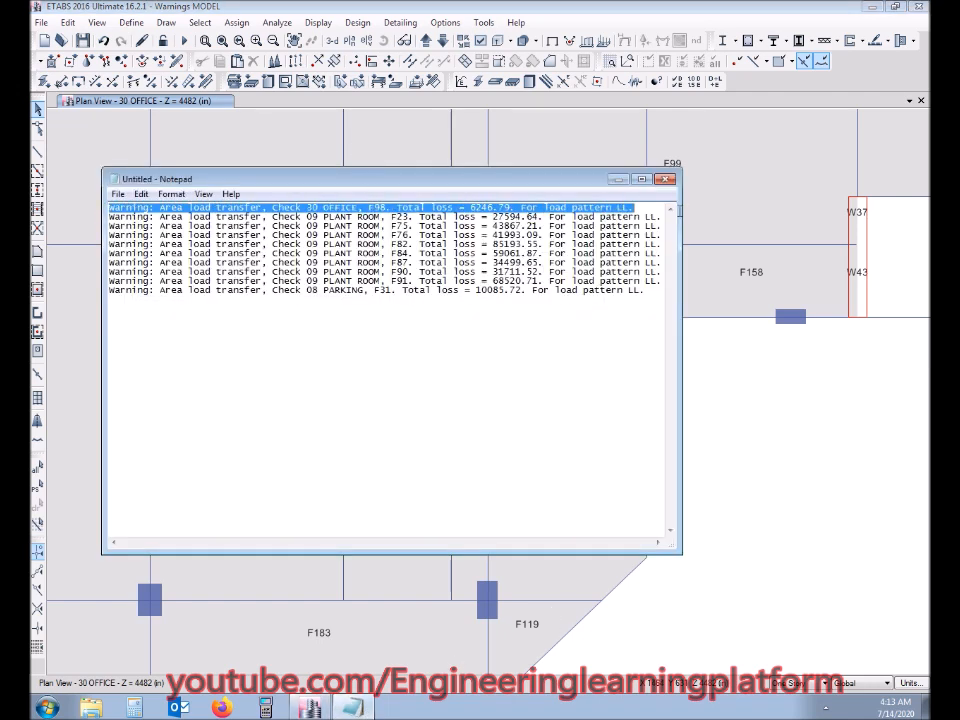
key(Delete)
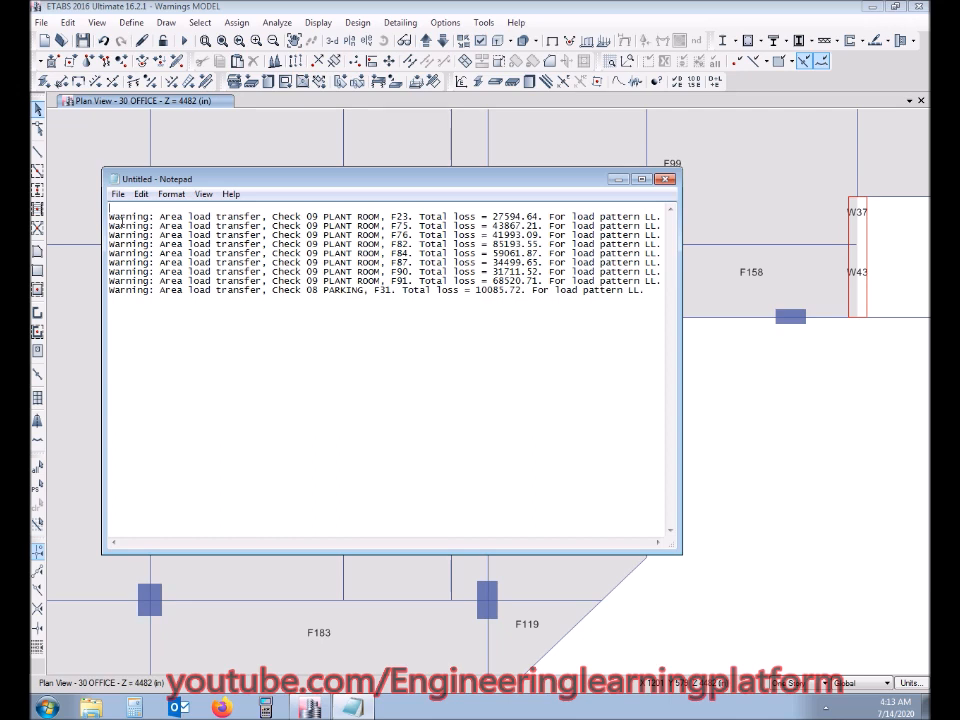
key(Delete)
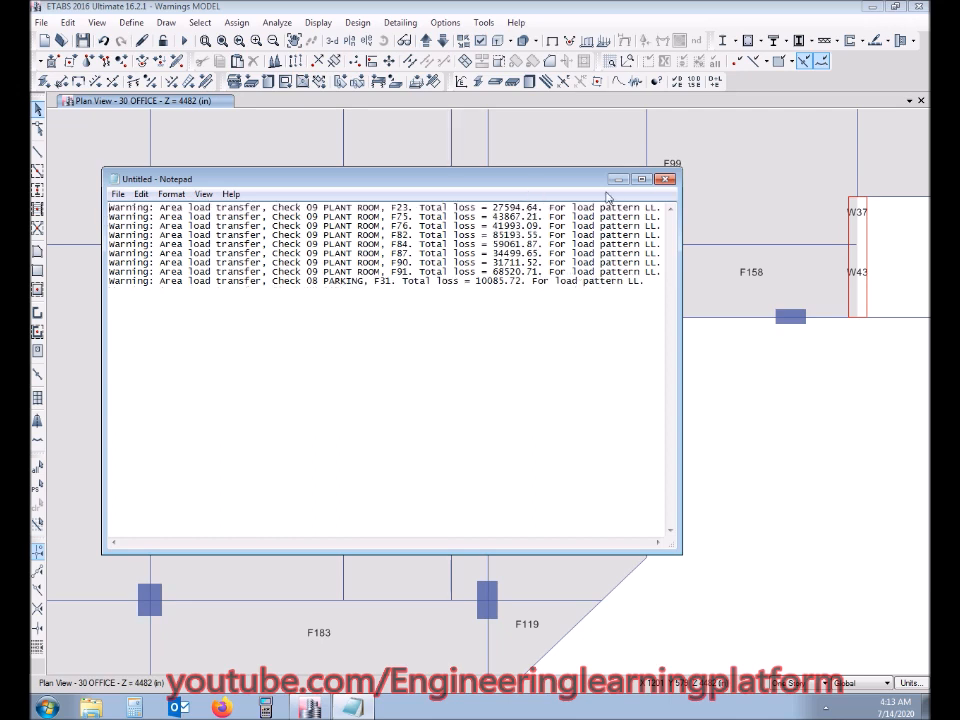
click(698, 454)
View the whole 30 OFFICE plan and examine the 09 PLANT ROOM warnings in the Notepad list.
scroll(699, 455, down, 3)
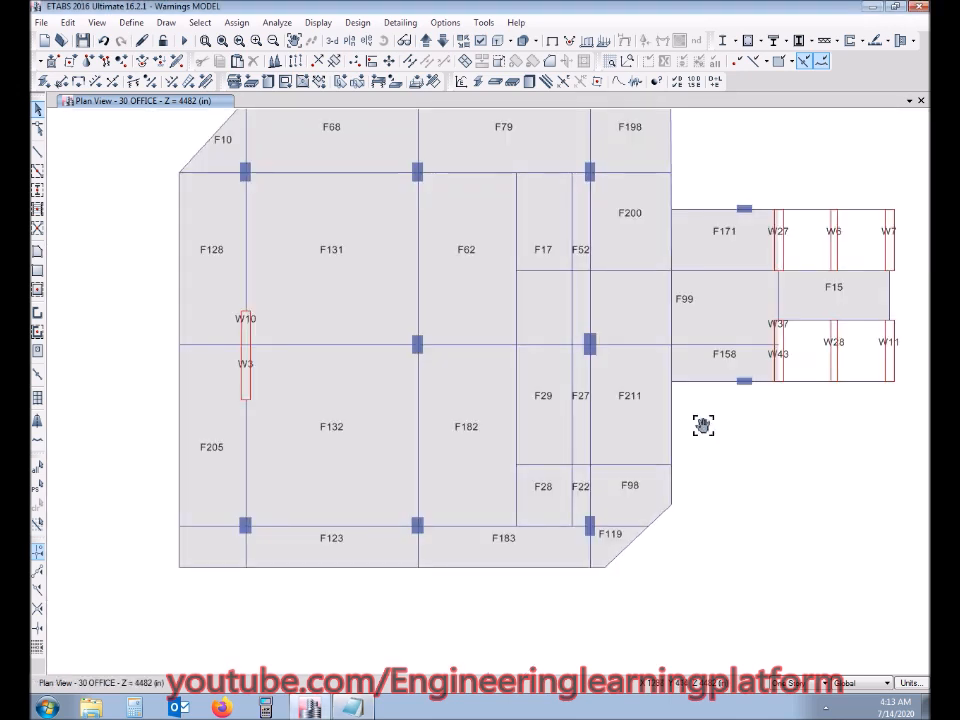
middle_drag(694, 420, 643, 469)
key(alt+Tab)
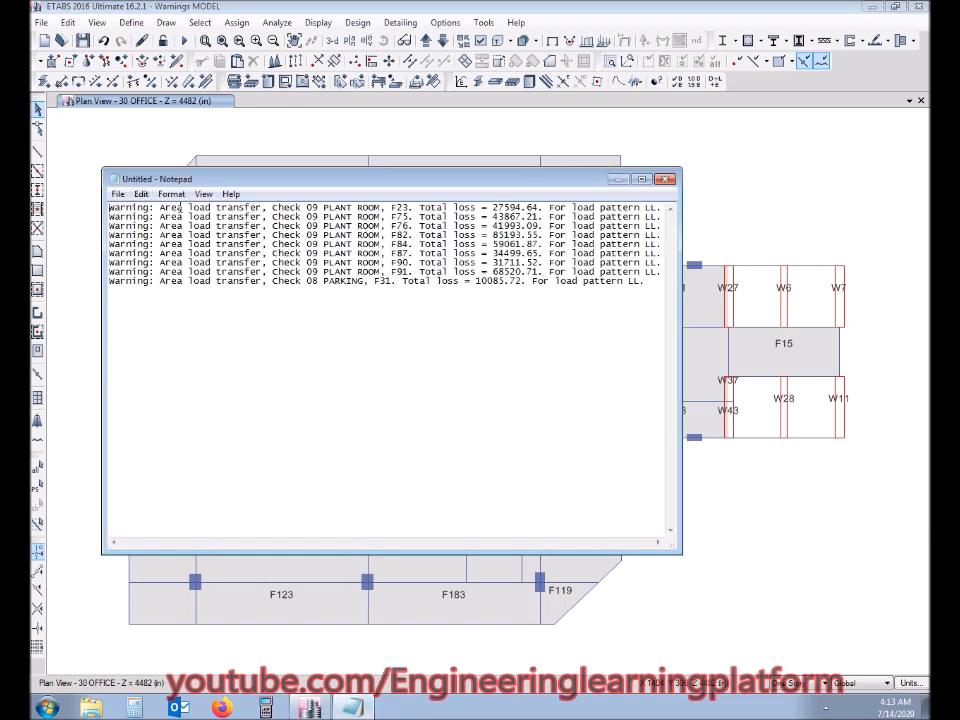
drag(110, 207, 353, 271)
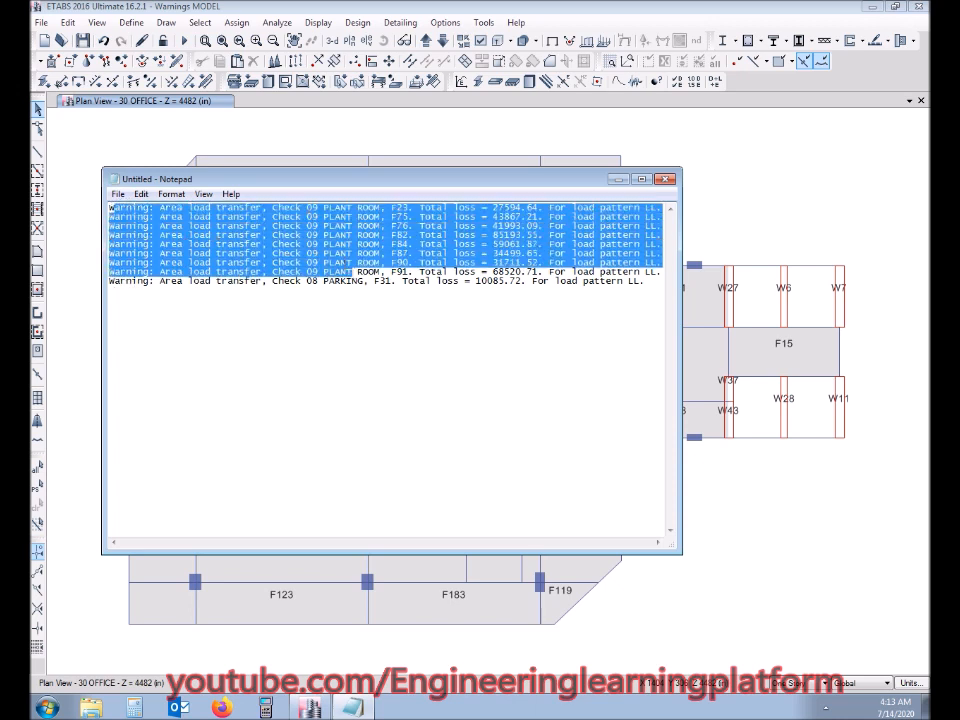
click(618, 180)
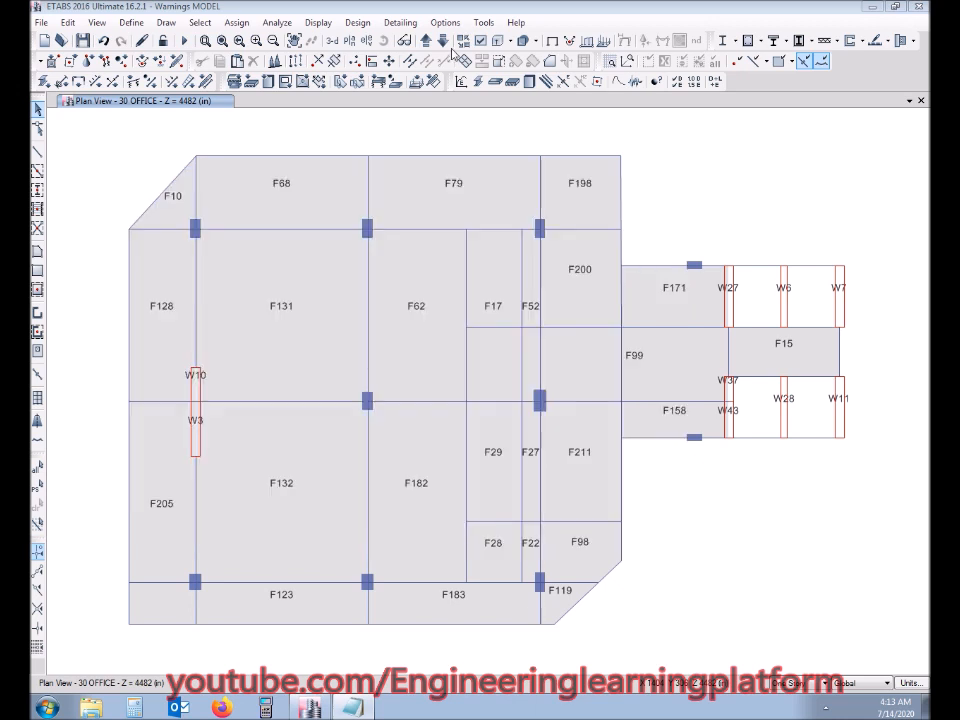
Display the 09 PLANT ROOM plan view and check which of its shells the Notepad warnings name.
click(350, 42)
drag(563, 338, 563, 420)
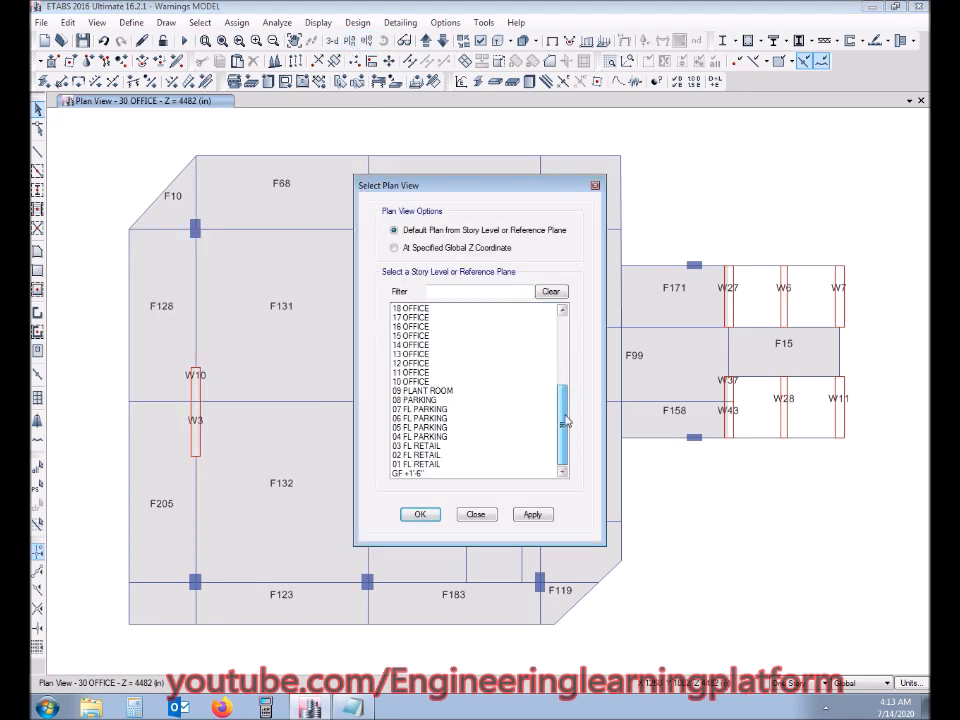
click(415, 391)
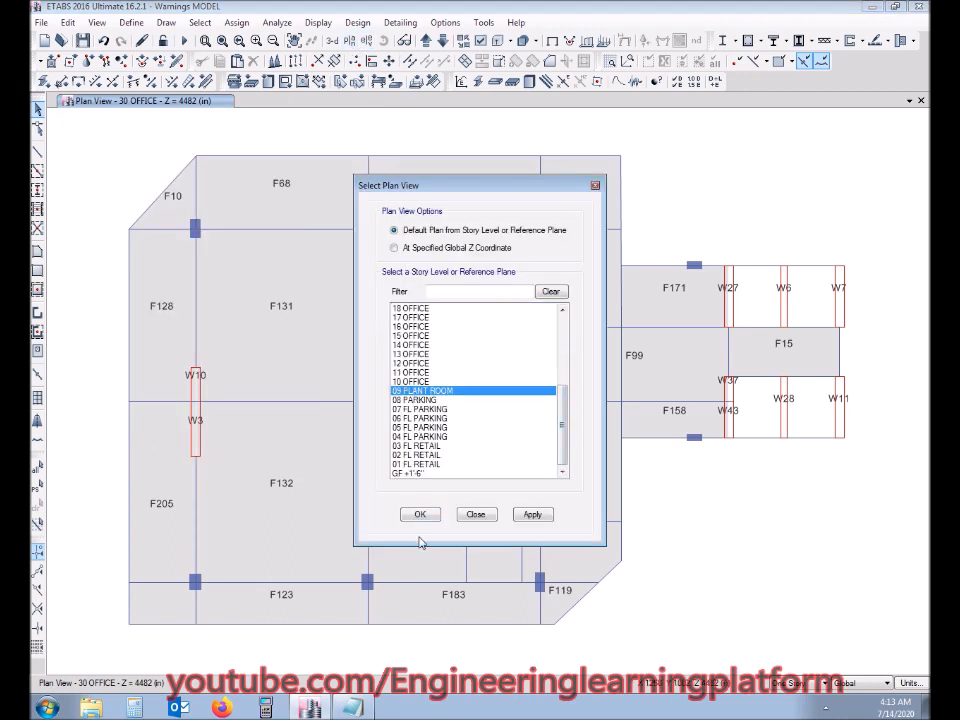
click(420, 514)
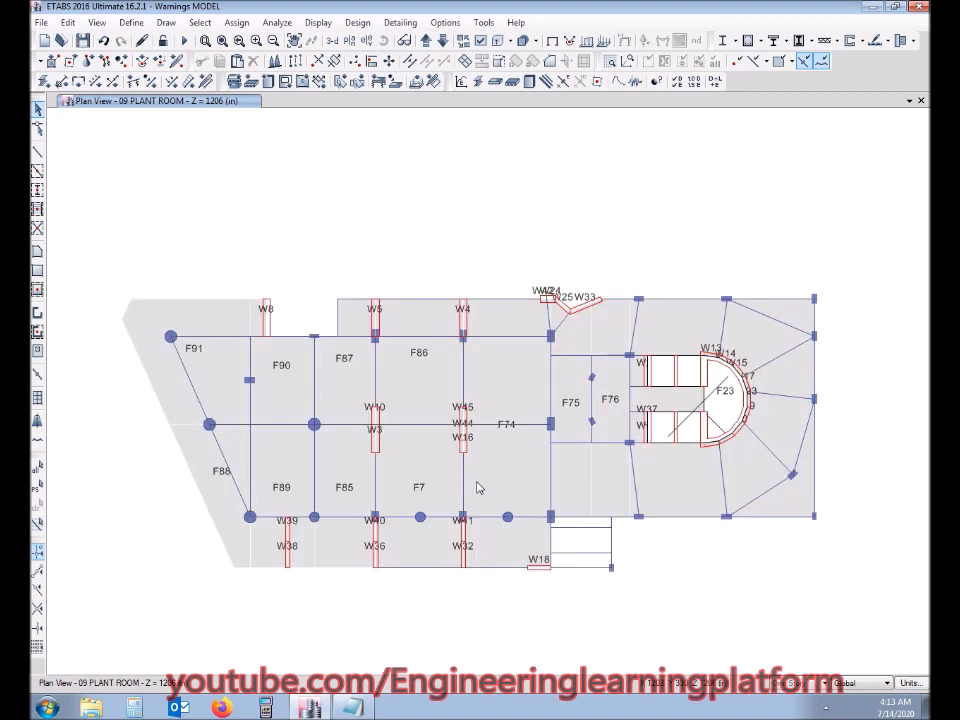
click(370, 709)
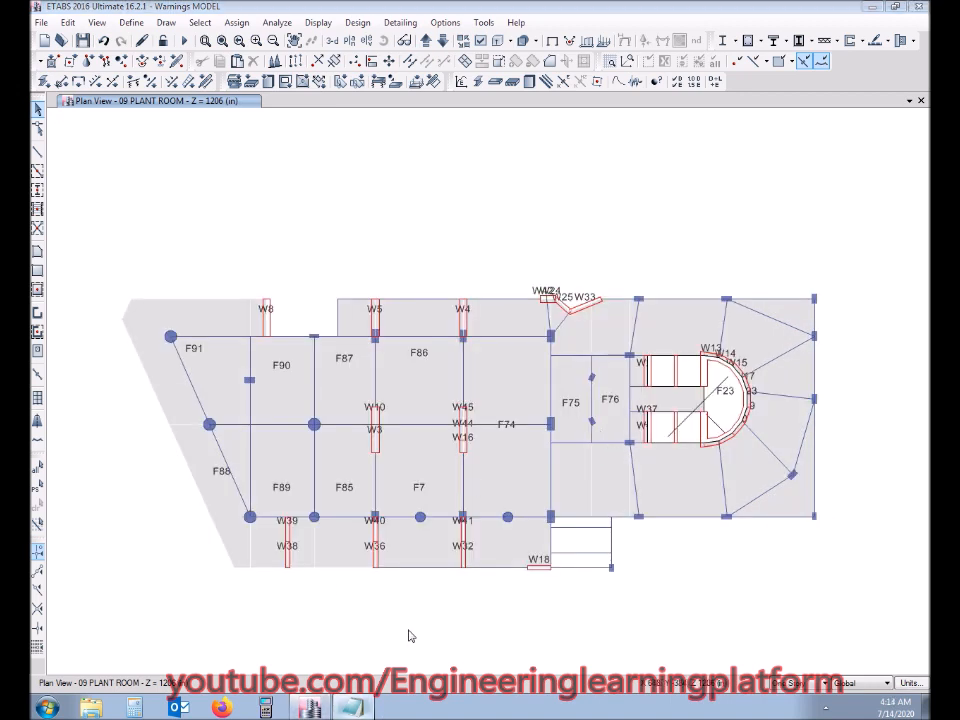
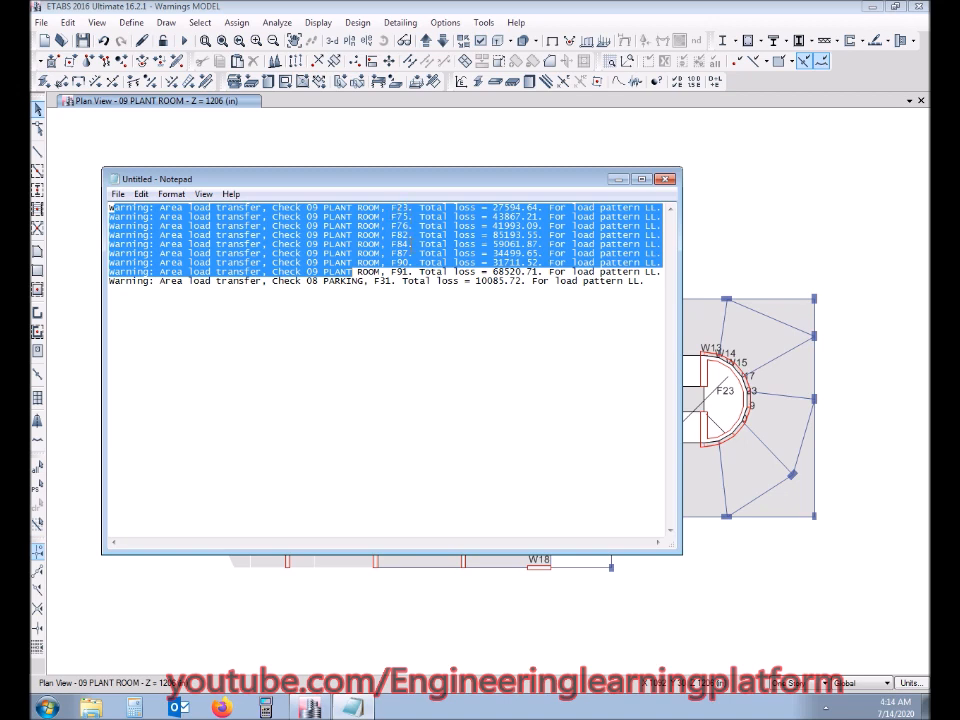
click(618, 180)
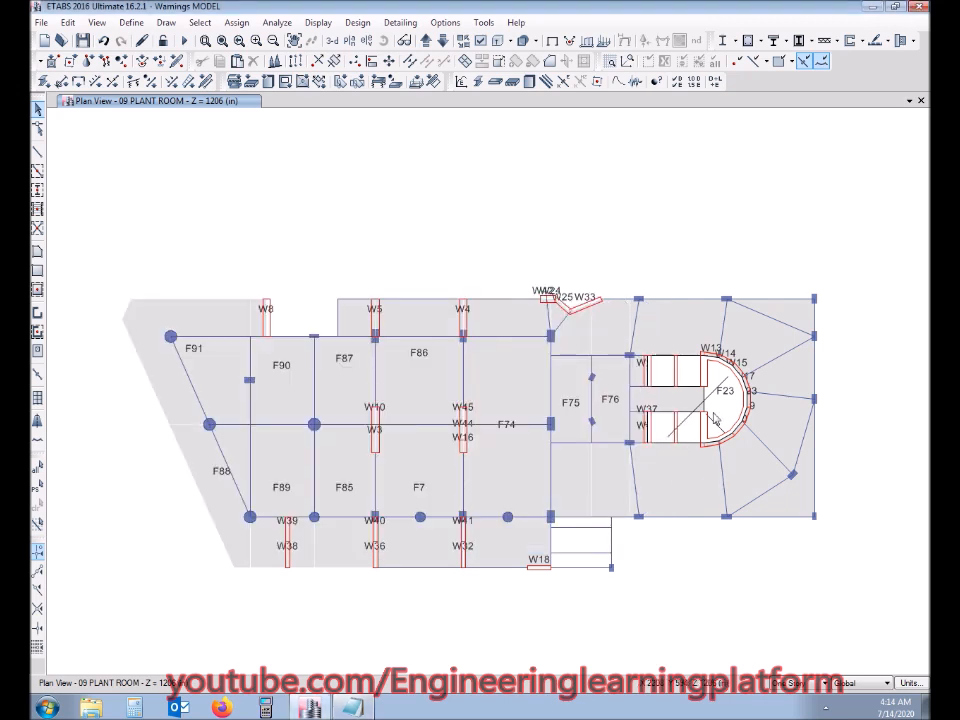
Try deleting floor shell F23 at the curved core, and undo the deletion.
click(719, 413)
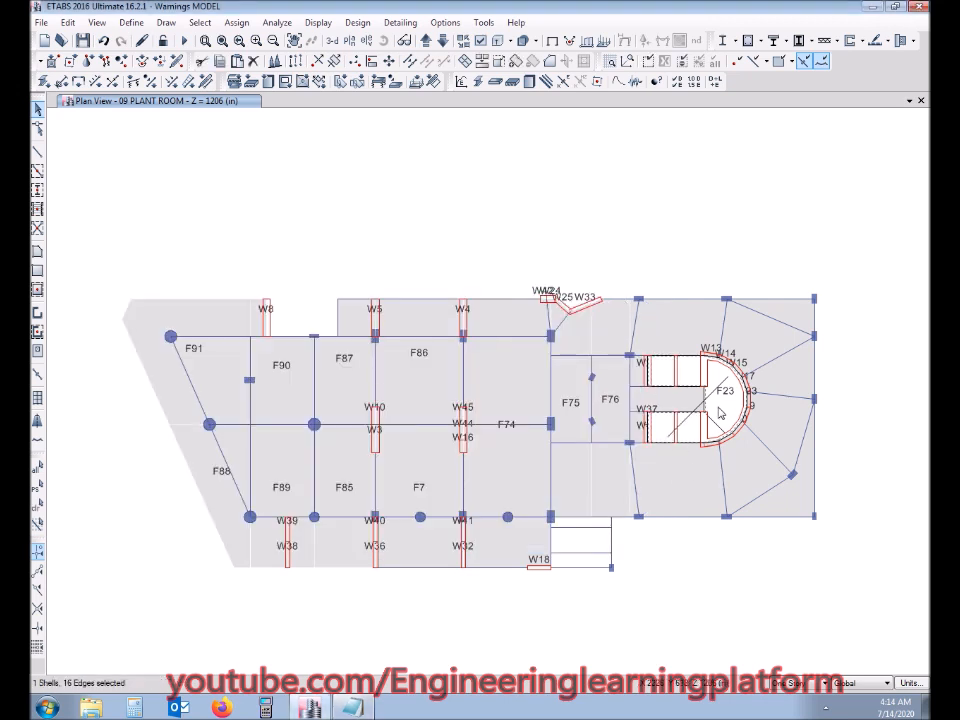
key(Delete)
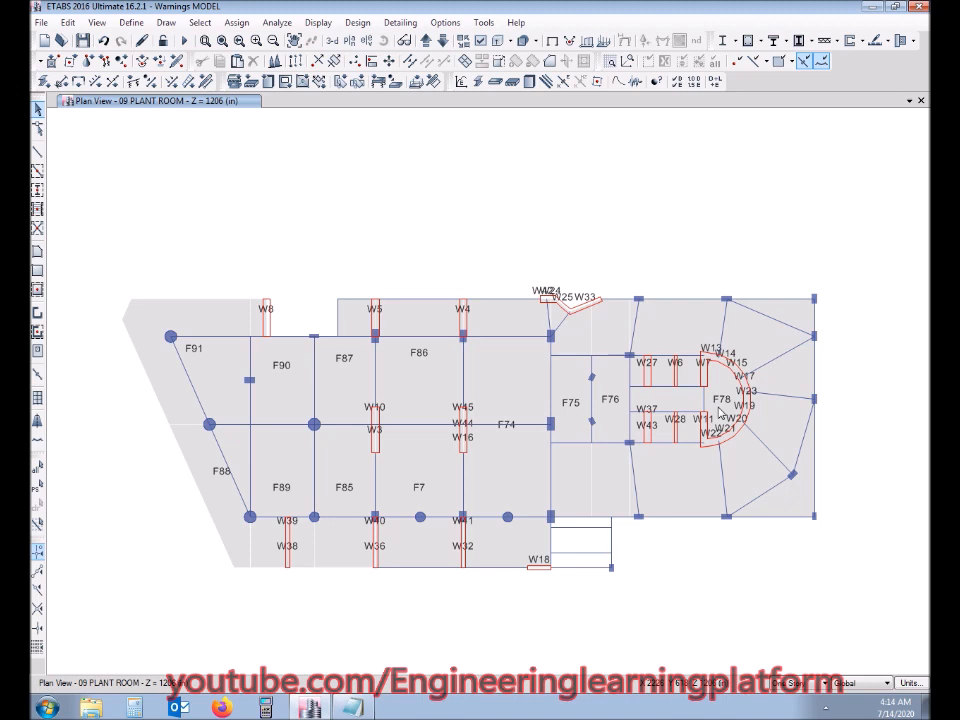
key(ctrl+z)
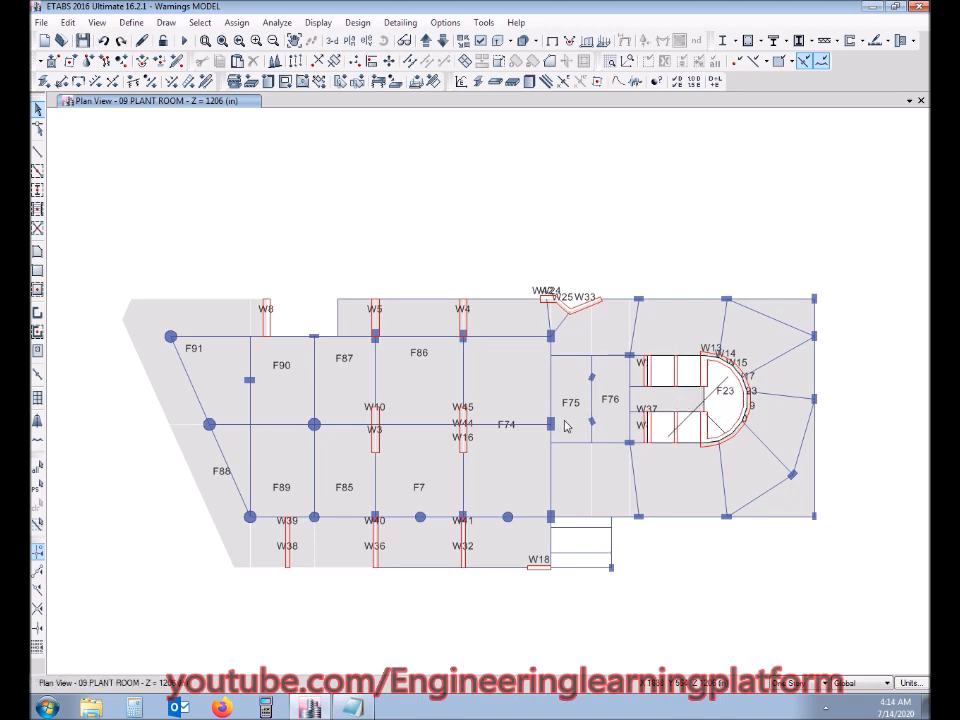
Divide floor shell F75 by cookie-cutting it at the two horizontal beams that cross it.
click(567, 420)
click(585, 436)
click(573, 441)
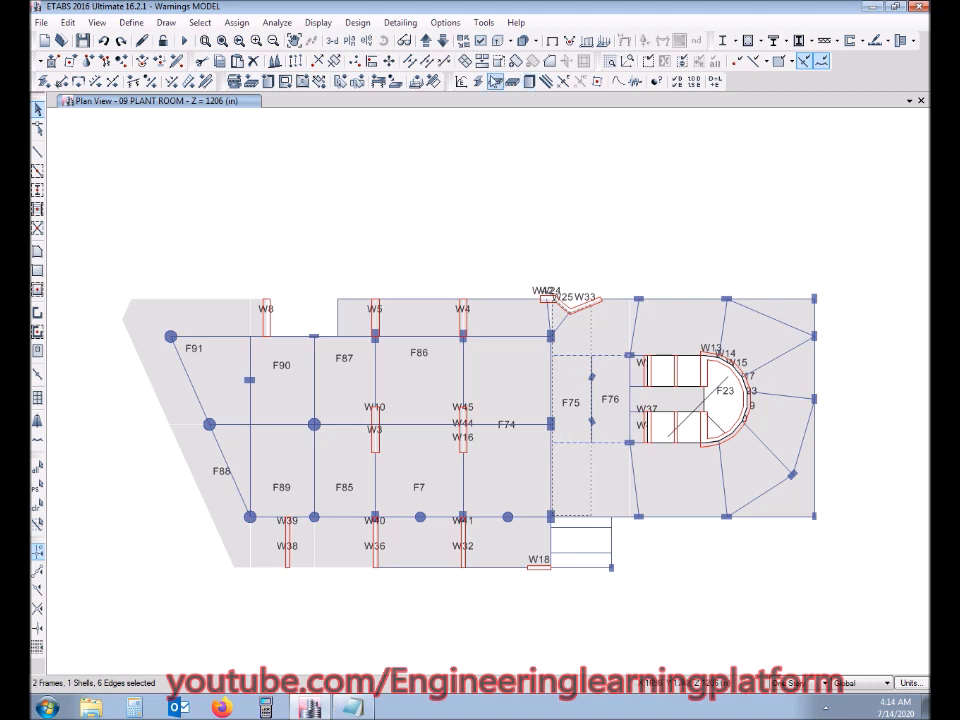
click(466, 61)
click(422, 441)
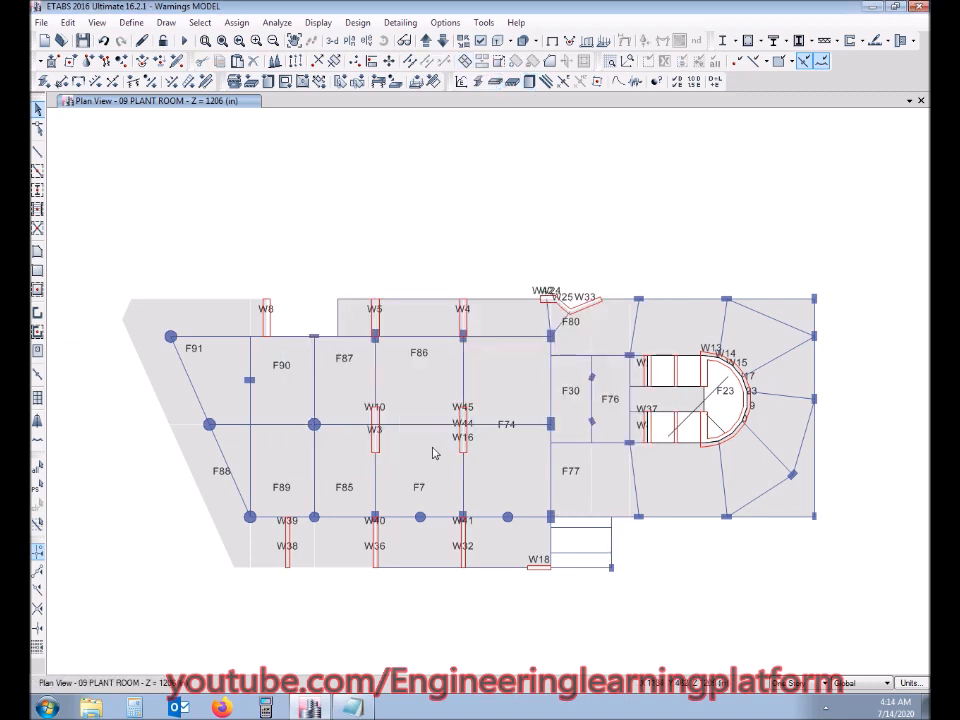
Check the warning list for shell F76 and divide it by cookie-cutting at its two horizontal beams, extending frames to shell edges.
click(355, 707)
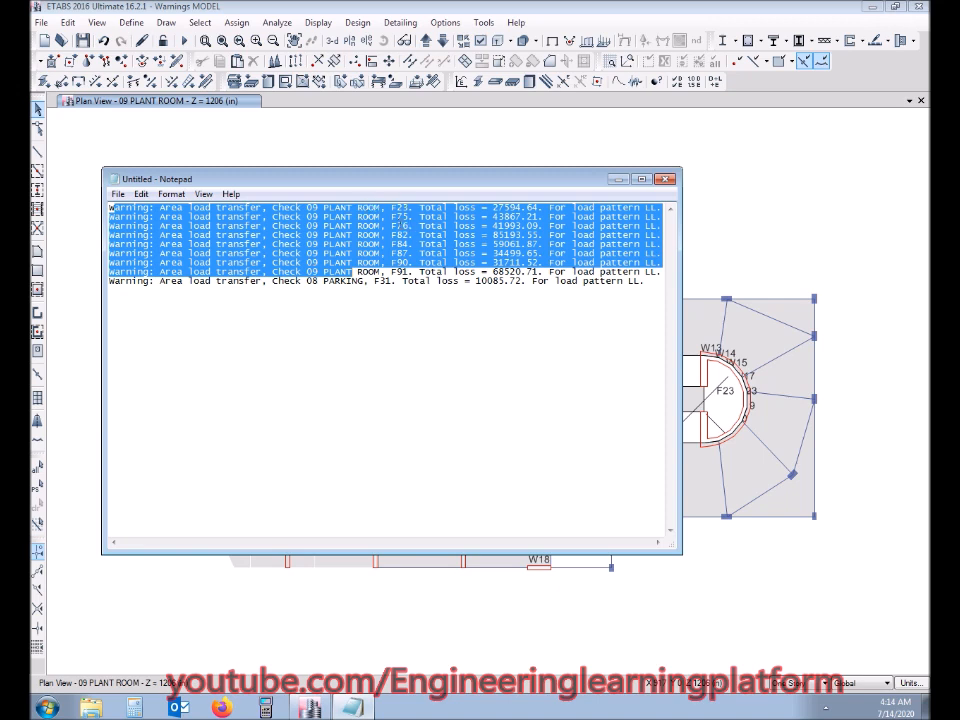
click(619, 179)
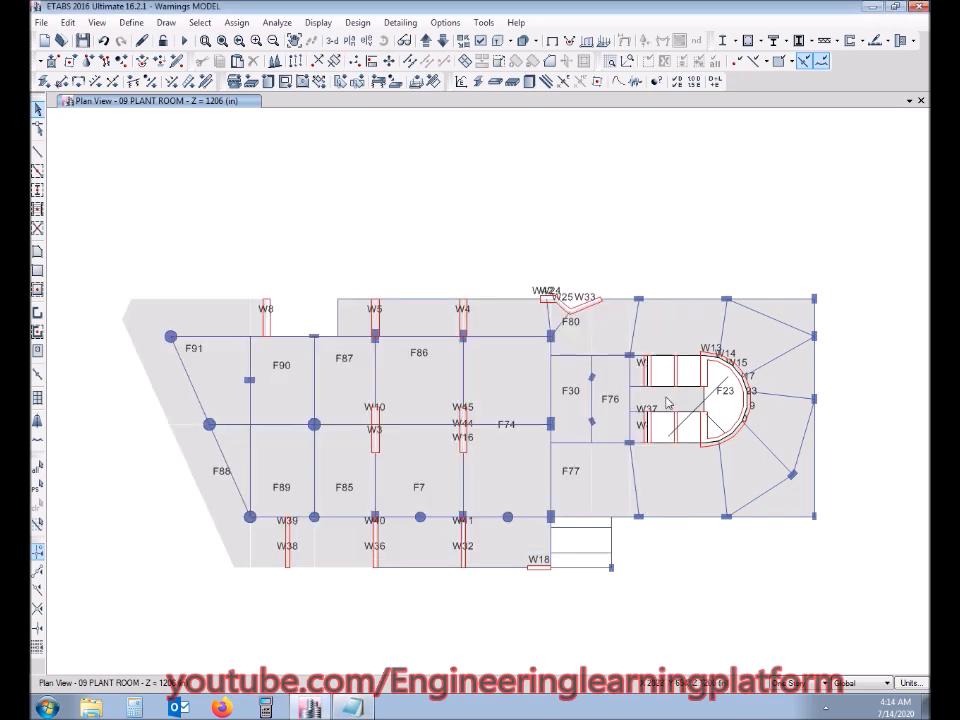
click(605, 355)
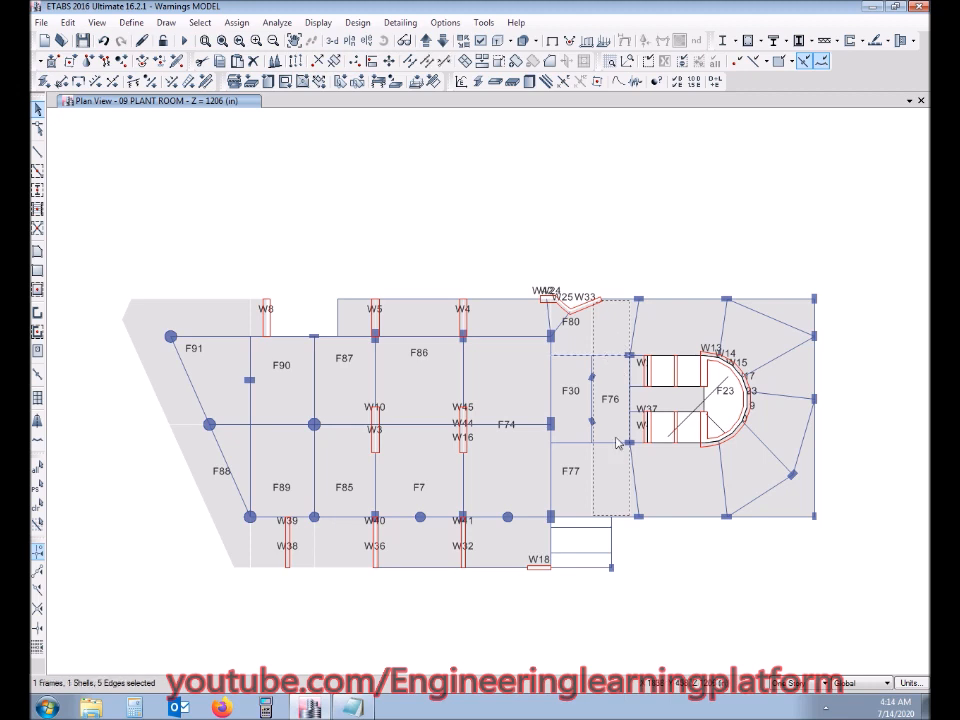
click(612, 441)
click(371, 61)
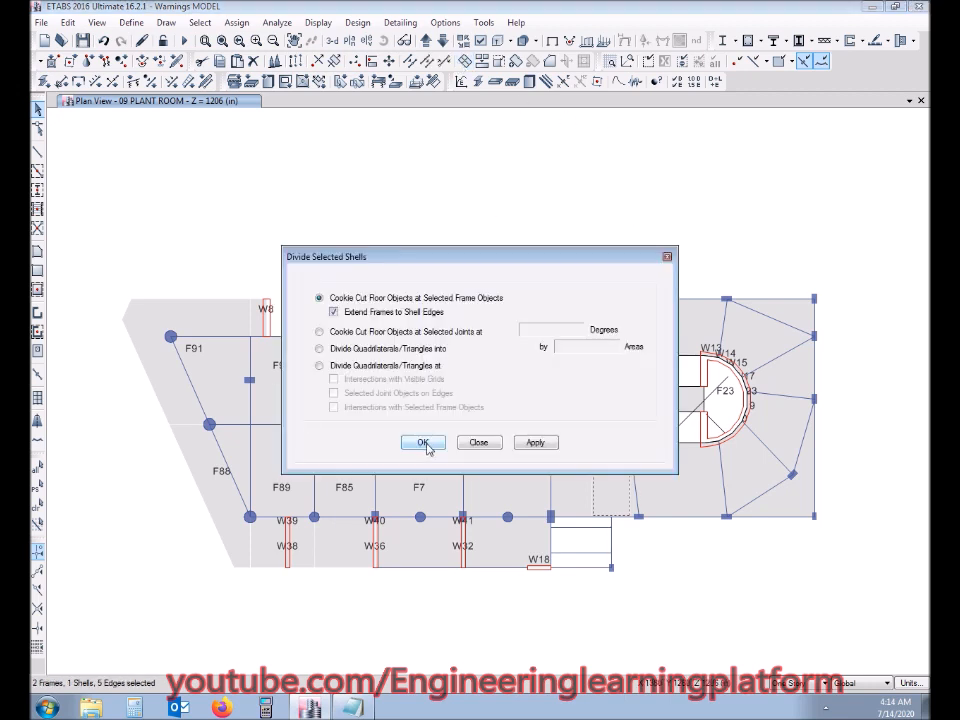
click(425, 444)
Check the Notepad list for the 09 PLANT ROOM warning after F76.
click(351, 707)
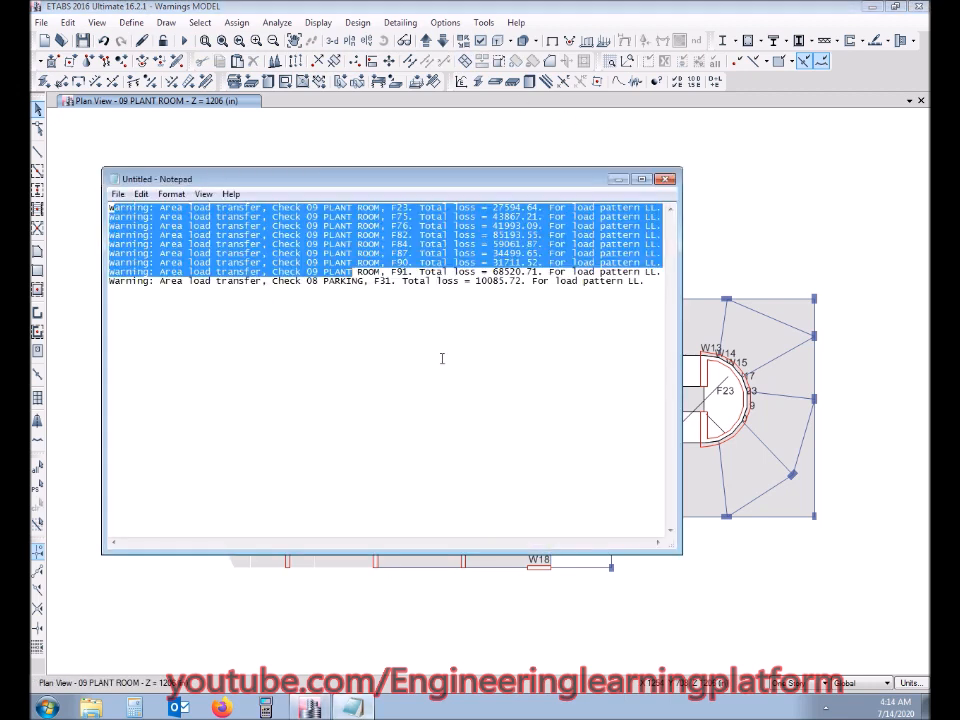
click(391, 234)
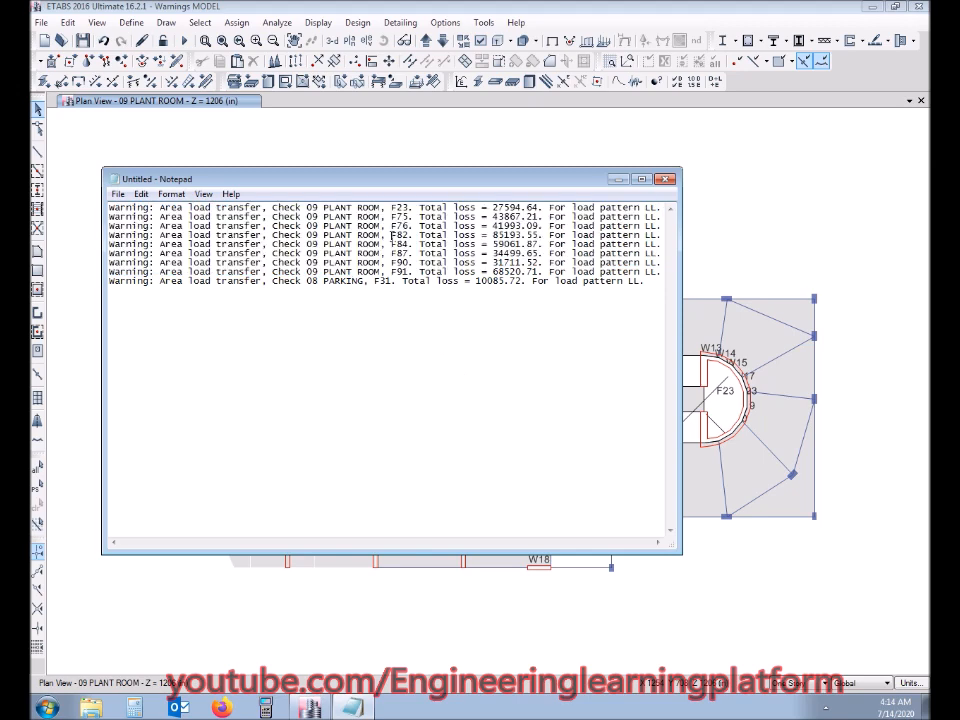
click(619, 179)
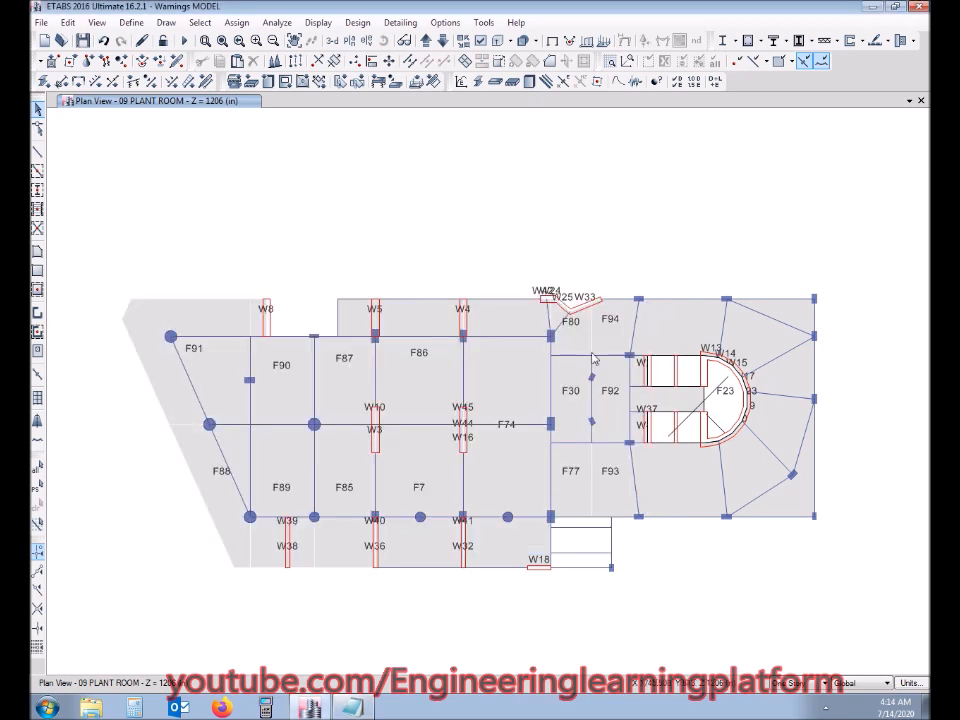
Divide floor shell F74 by cookie-cutting it at the three horizontal beams that cross it, extending frames to shell edges.
click(530, 470)
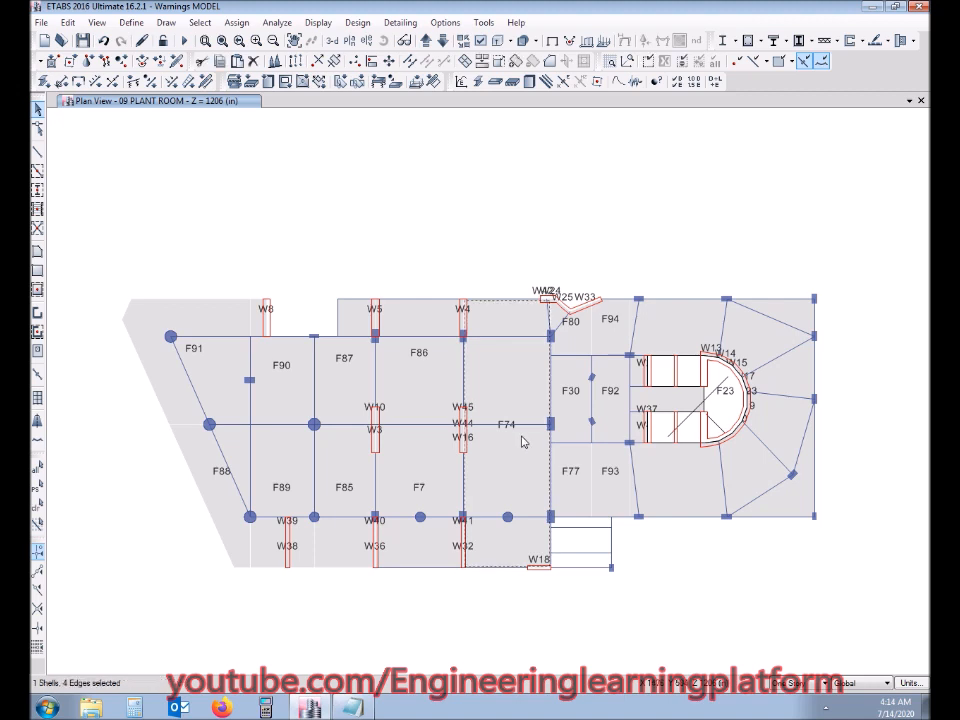
click(479, 517)
click(464, 63)
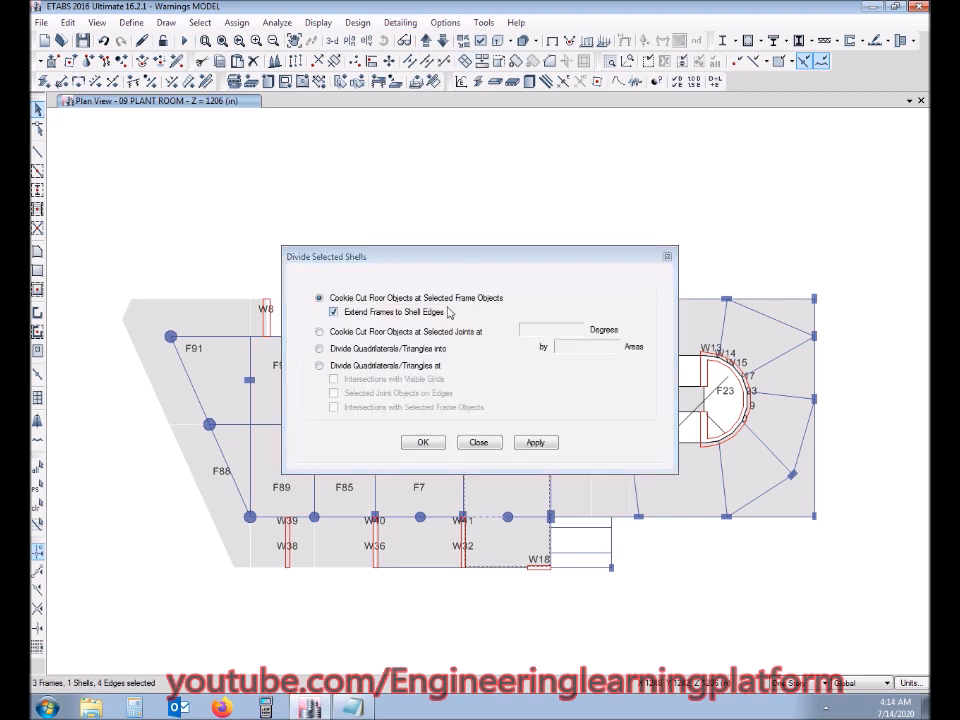
click(426, 443)
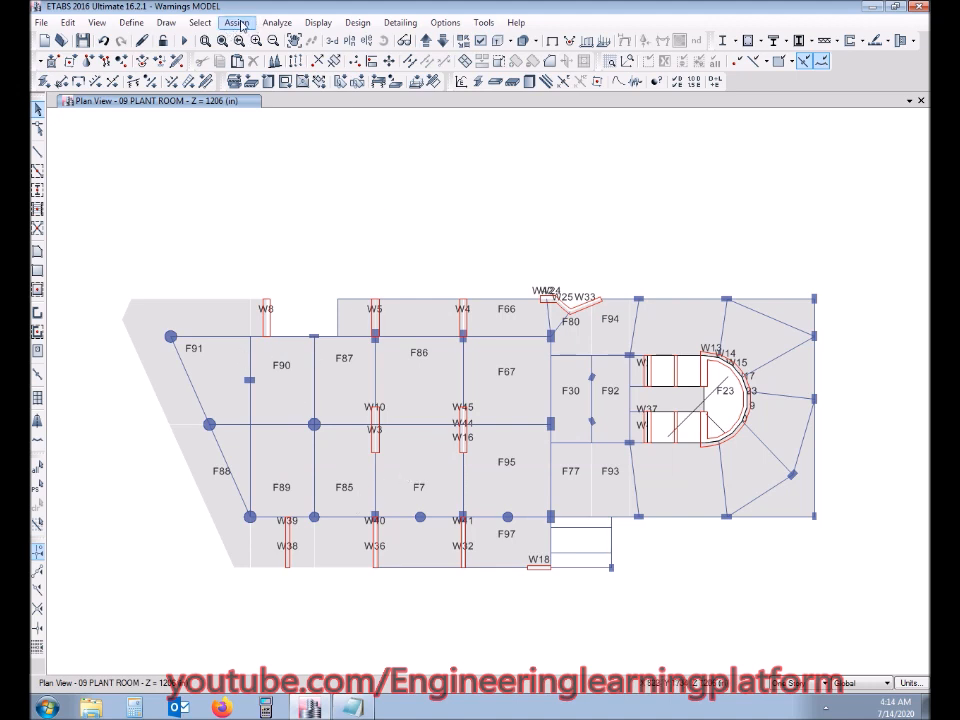
Look for shell F82 among the shell labels of story 09 PLANT ROOM.
click(199, 22)
mouse_move(216, 46)
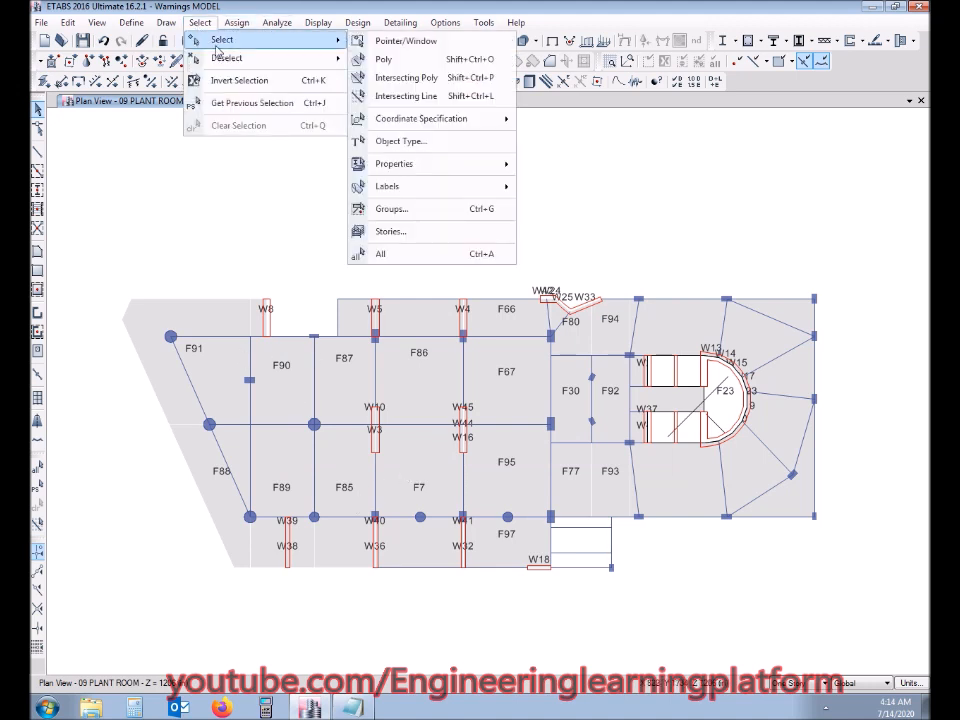
mouse_move(407, 187)
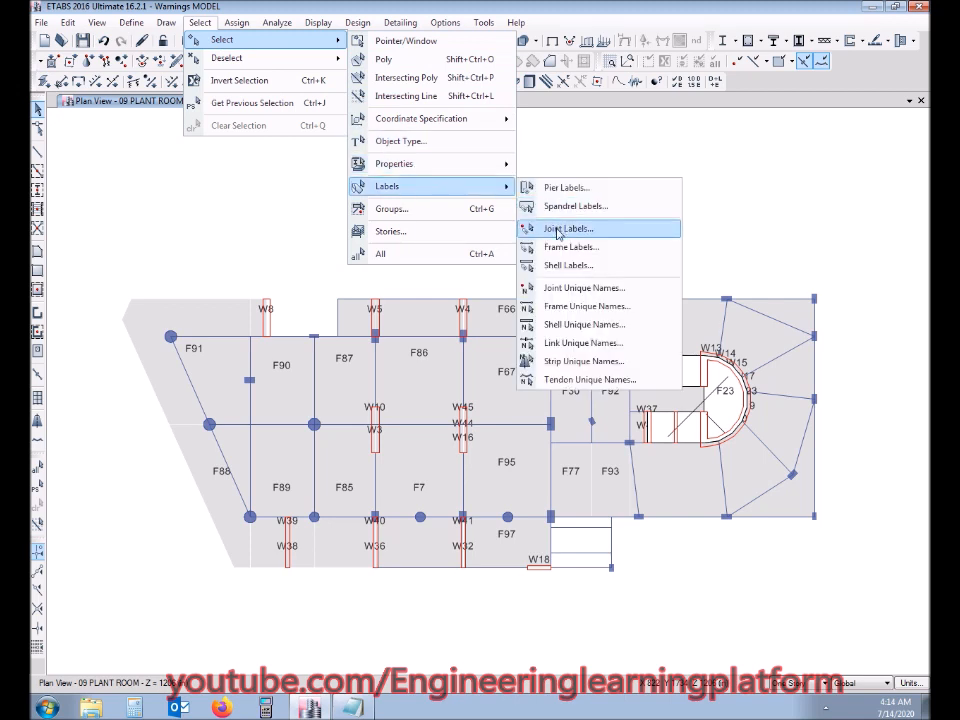
click(560, 265)
click(484, 241)
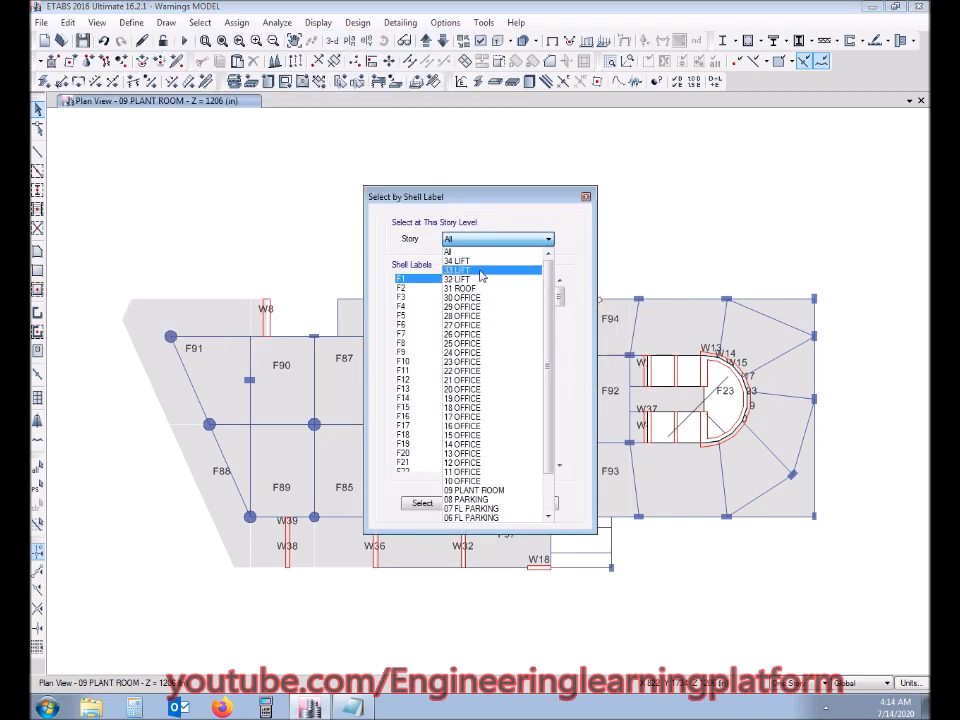
click(488, 491)
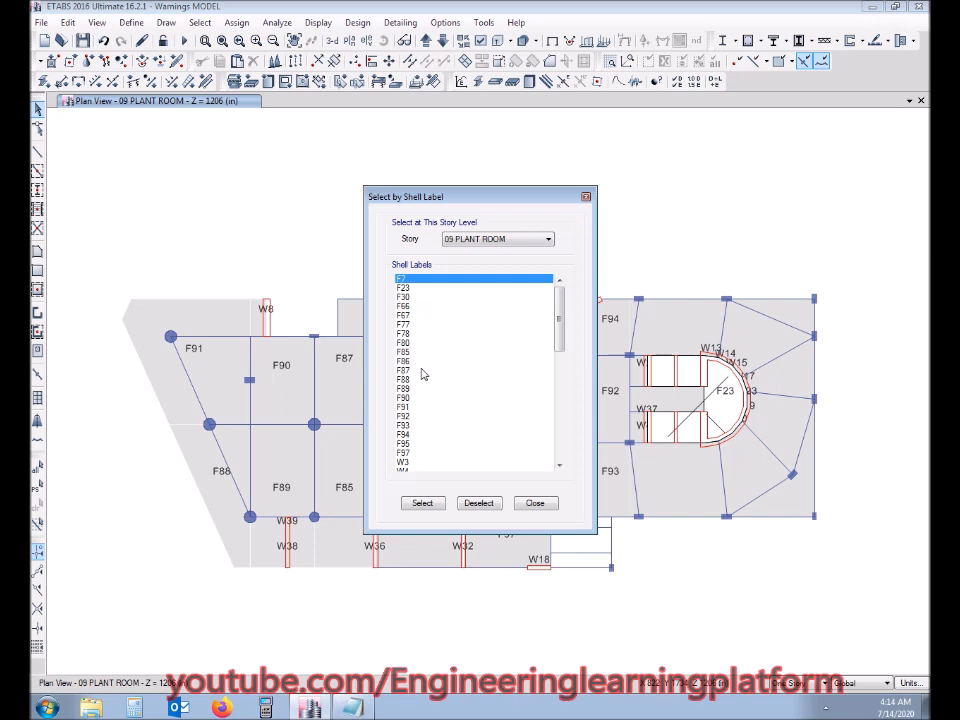
click(530, 504)
Mark F84 in the Notepad warning list and look for it among the shell labels of story 09 PLANT ROOM.
key(alt+Tab)
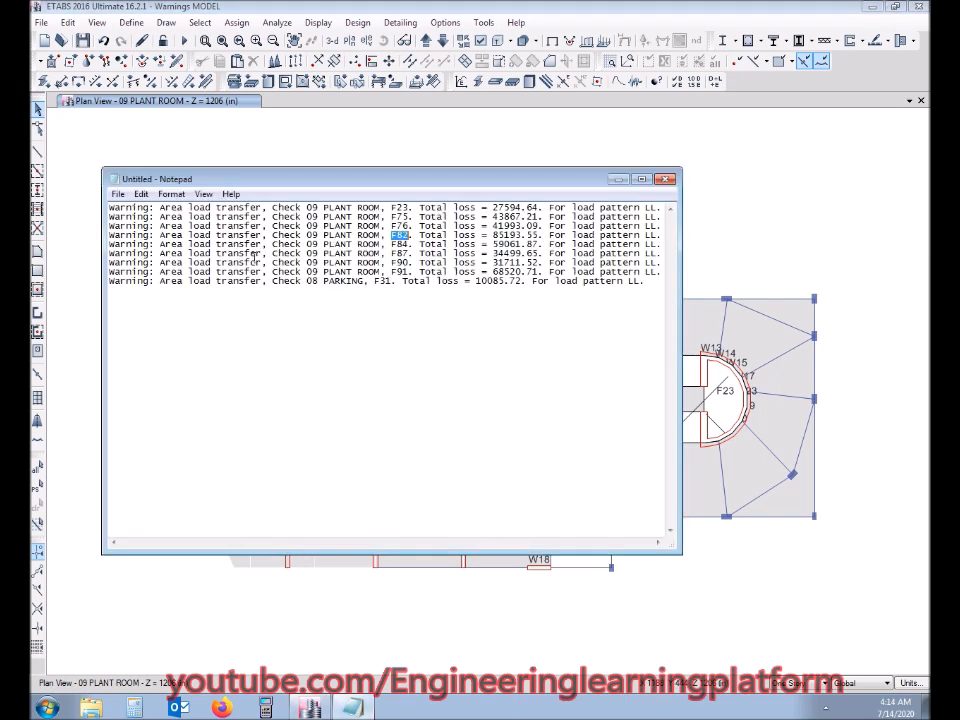
double_click(401, 244)
click(453, 158)
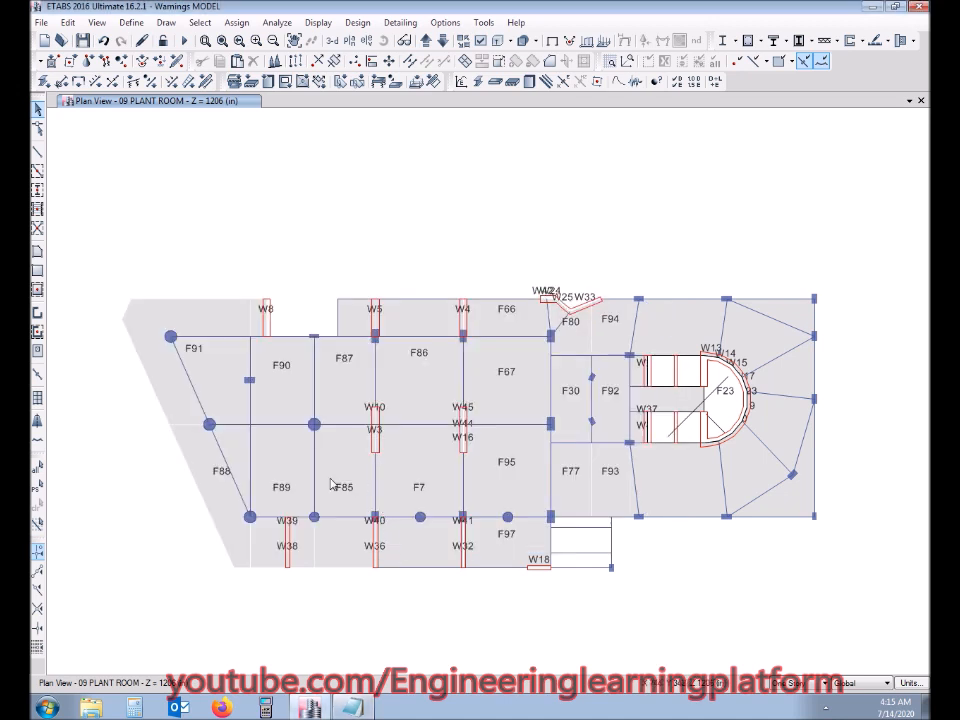
click(208, 24)
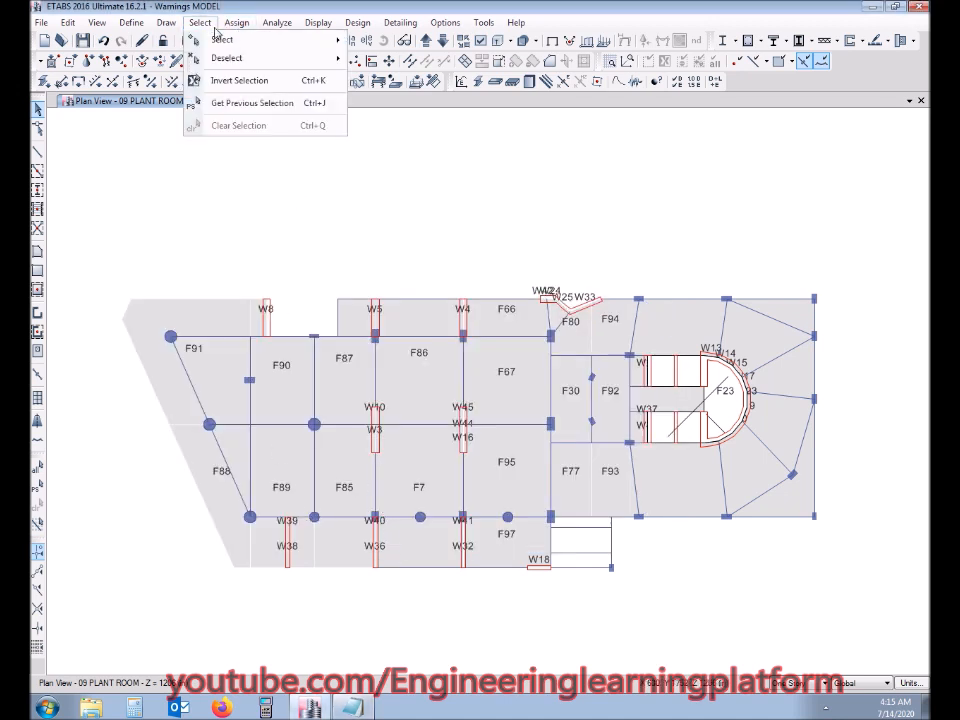
mouse_move(222, 40)
mouse_move(440, 186)
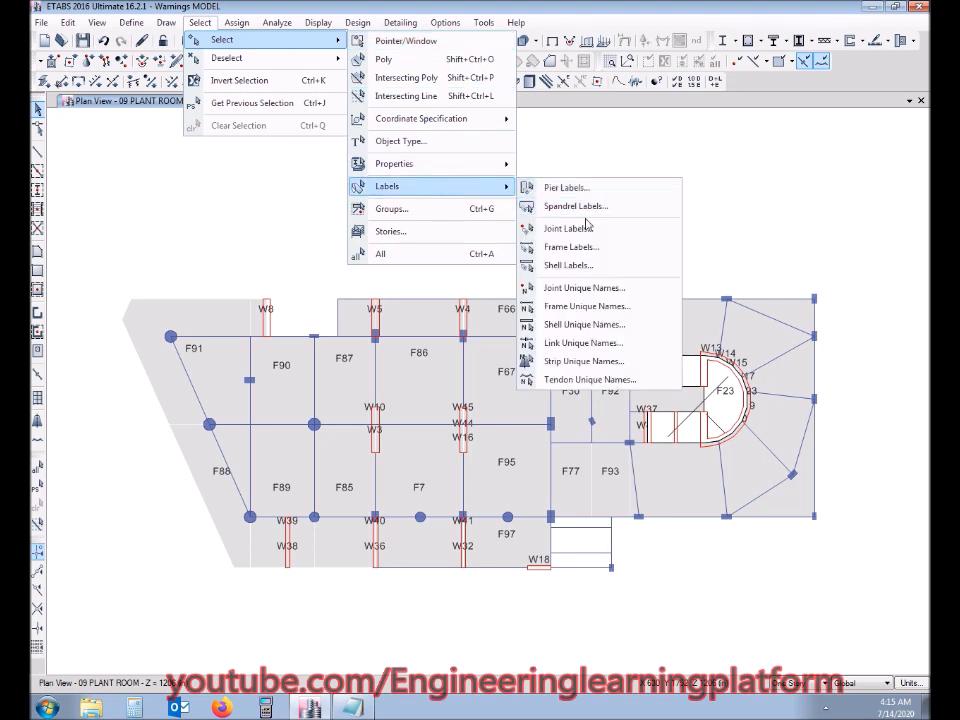
click(582, 266)
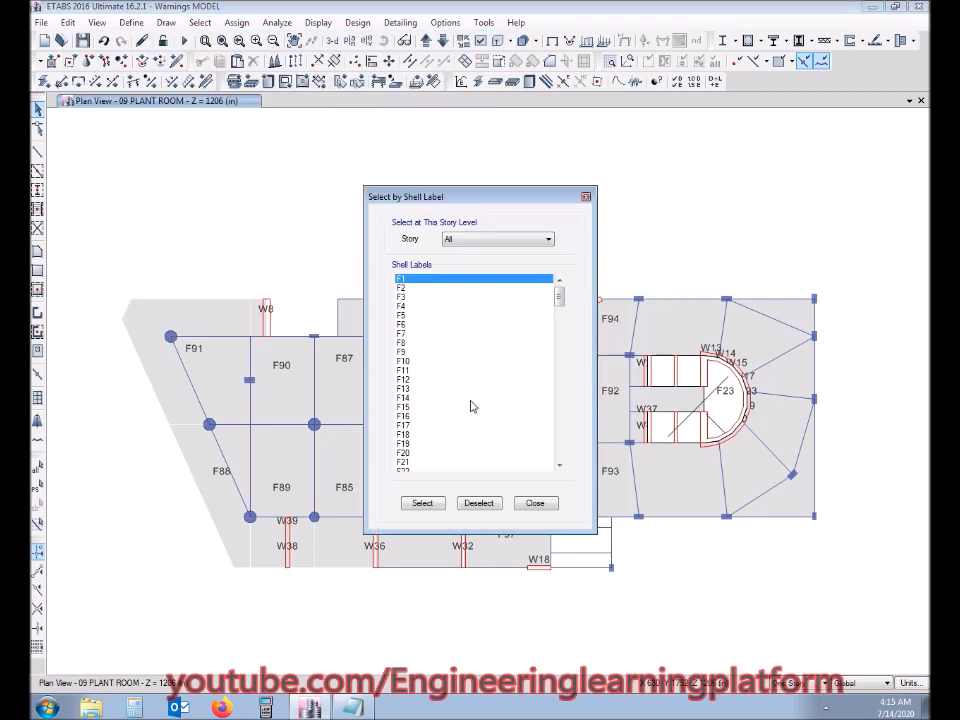
drag(563, 300, 560, 327)
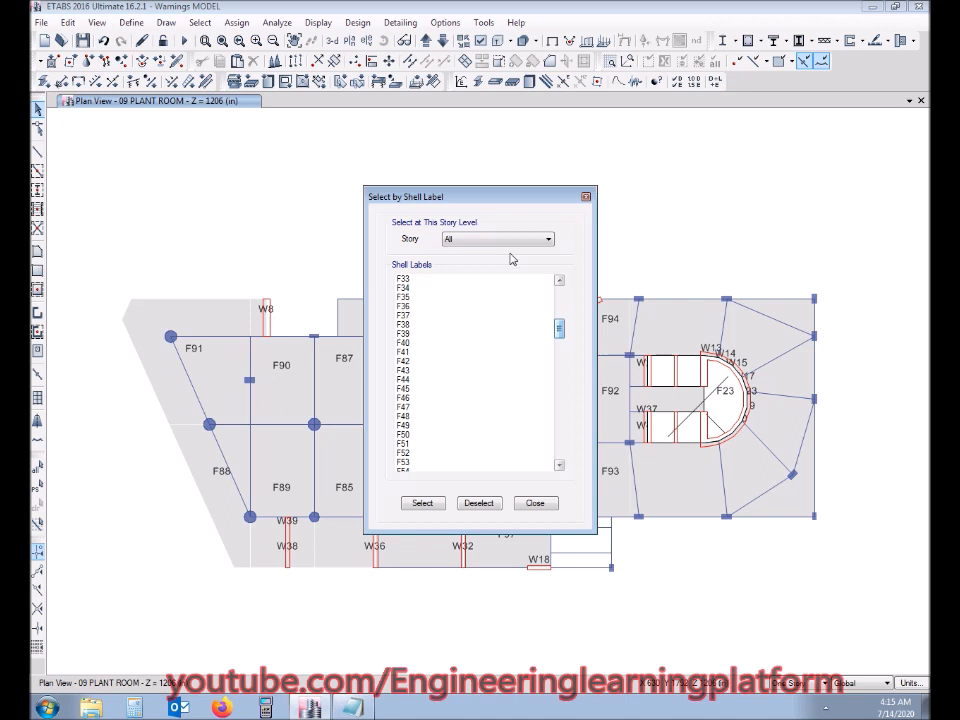
click(503, 240)
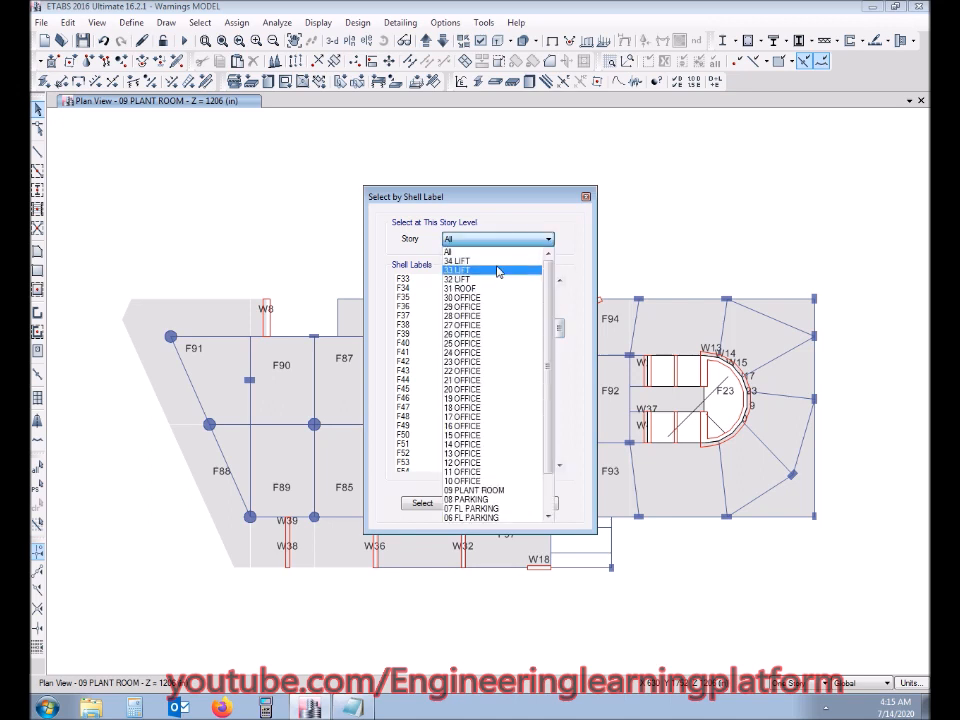
click(474, 490)
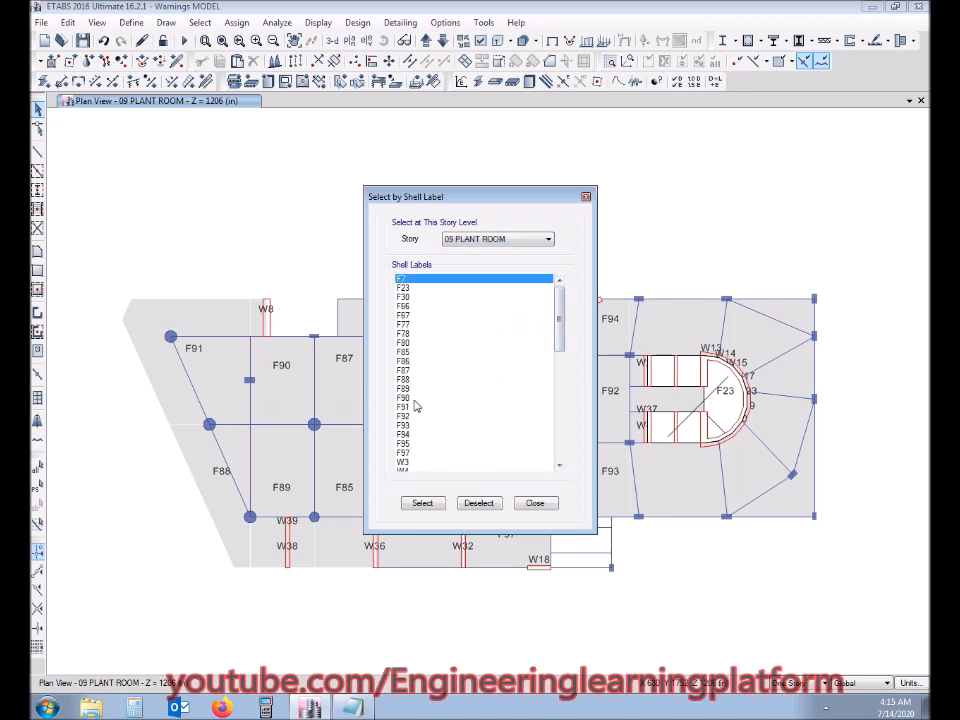
click(535, 503)
Check the warning list for F87 and divide that shell by cookie-cutting at its horizontal beam, extending frames to shell edges.
key(alt+Tab)
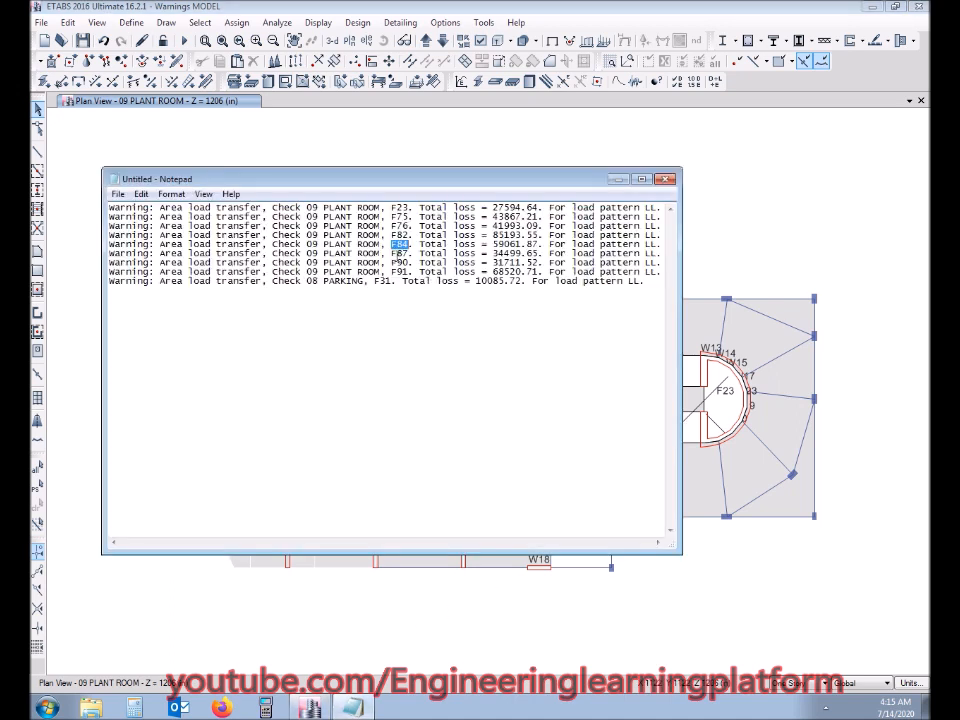
drag(391, 253, 404, 253)
click(619, 180)
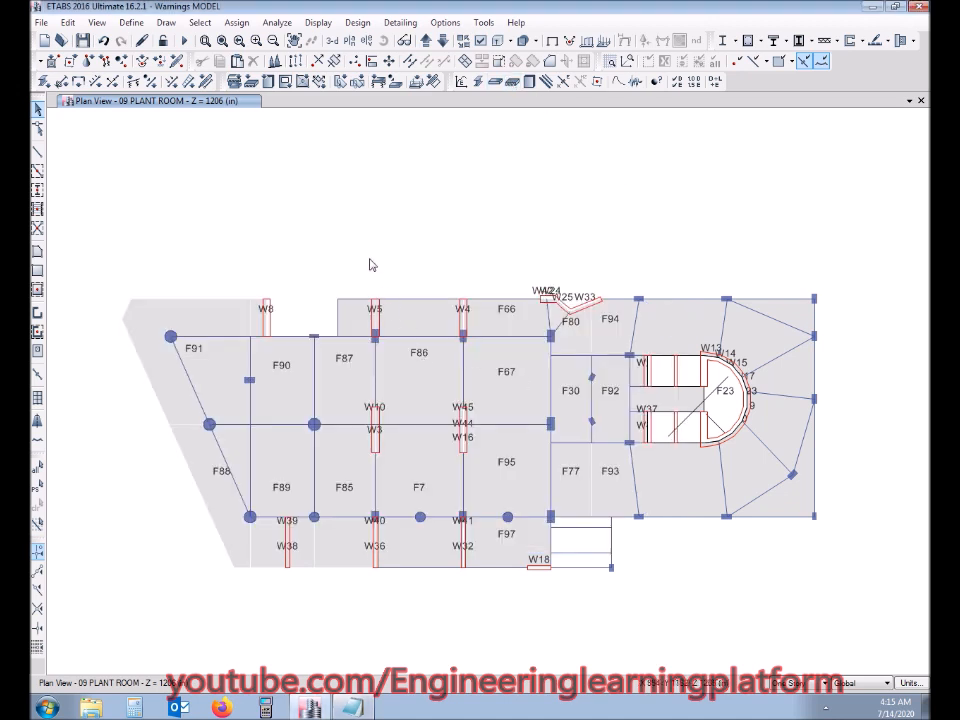
click(338, 399)
click(354, 336)
click(465, 62)
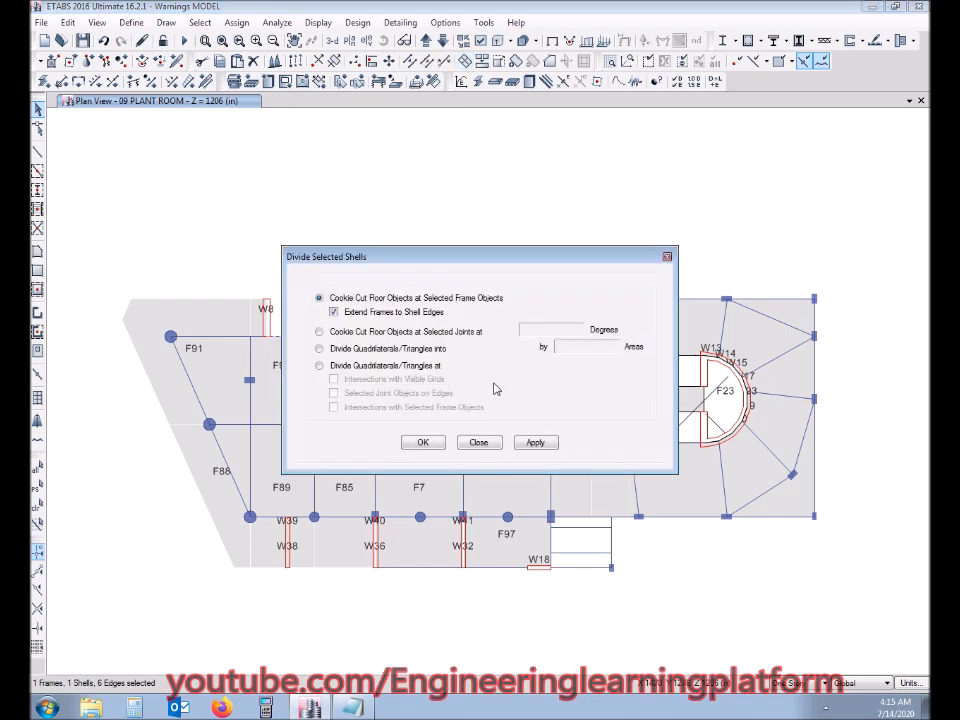
click(422, 443)
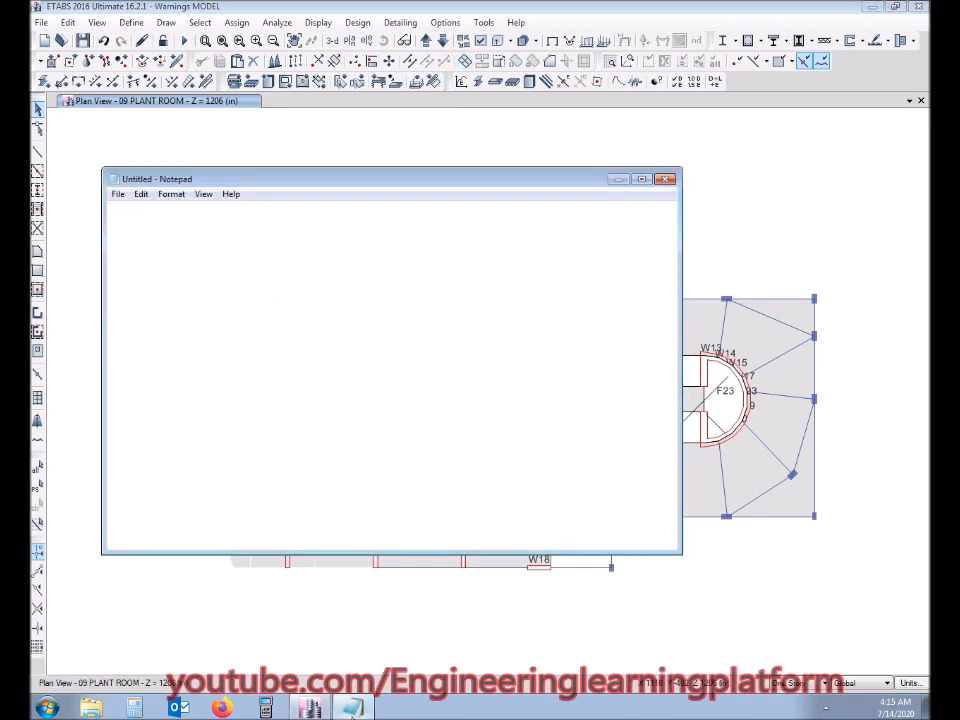
Check the warning list for F90 and divide that shell by cookie-cutting it at the horizontal beam below wall W8.
drag(410, 263, 404, 263)
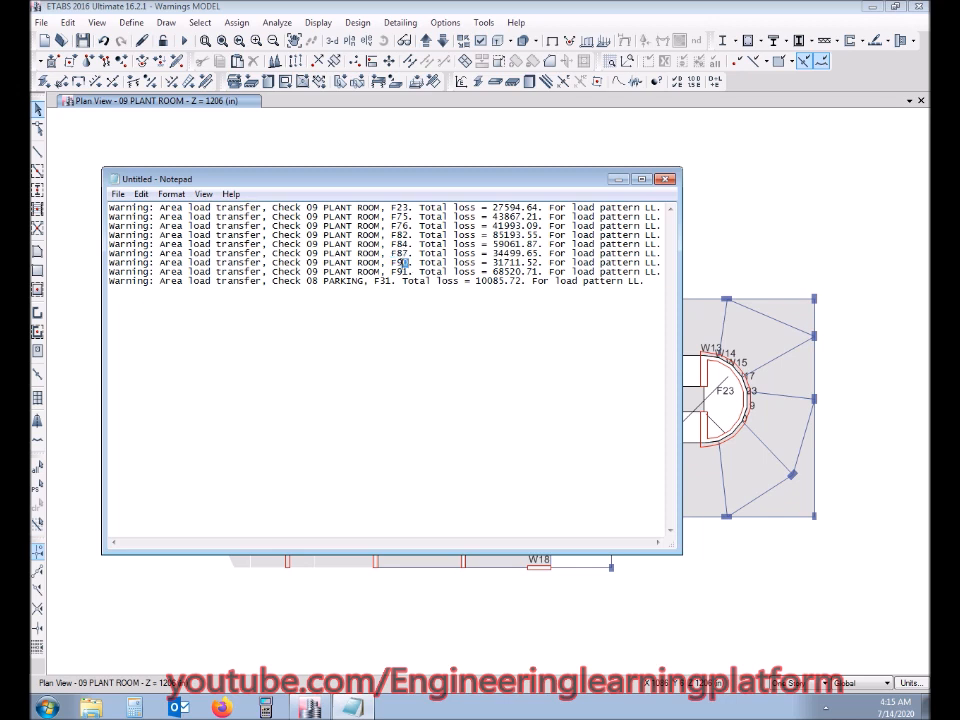
click(620, 179)
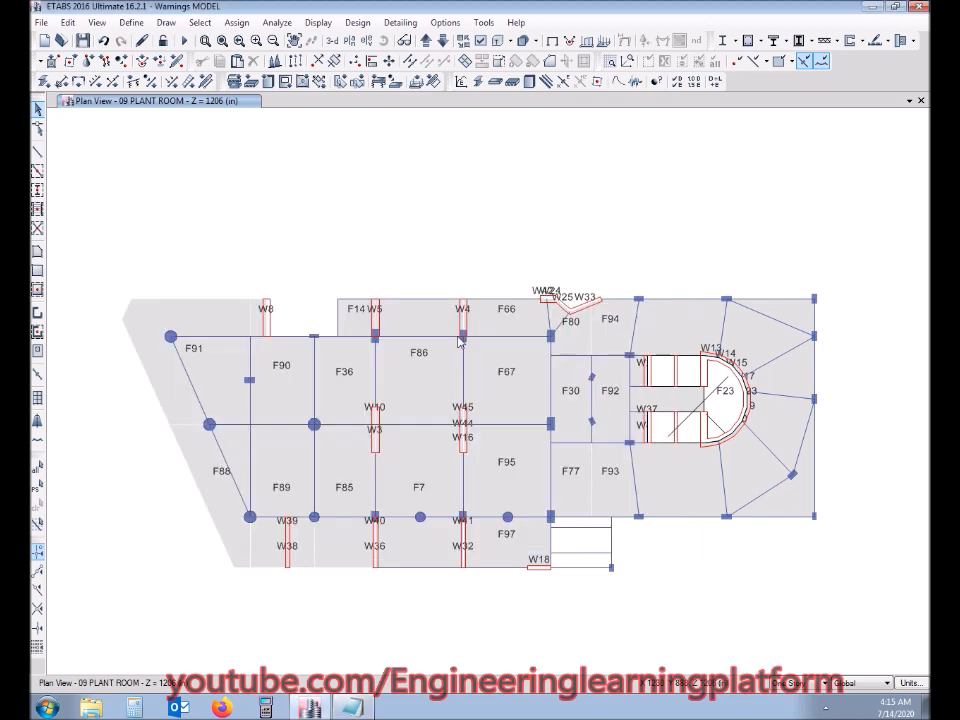
click(277, 376)
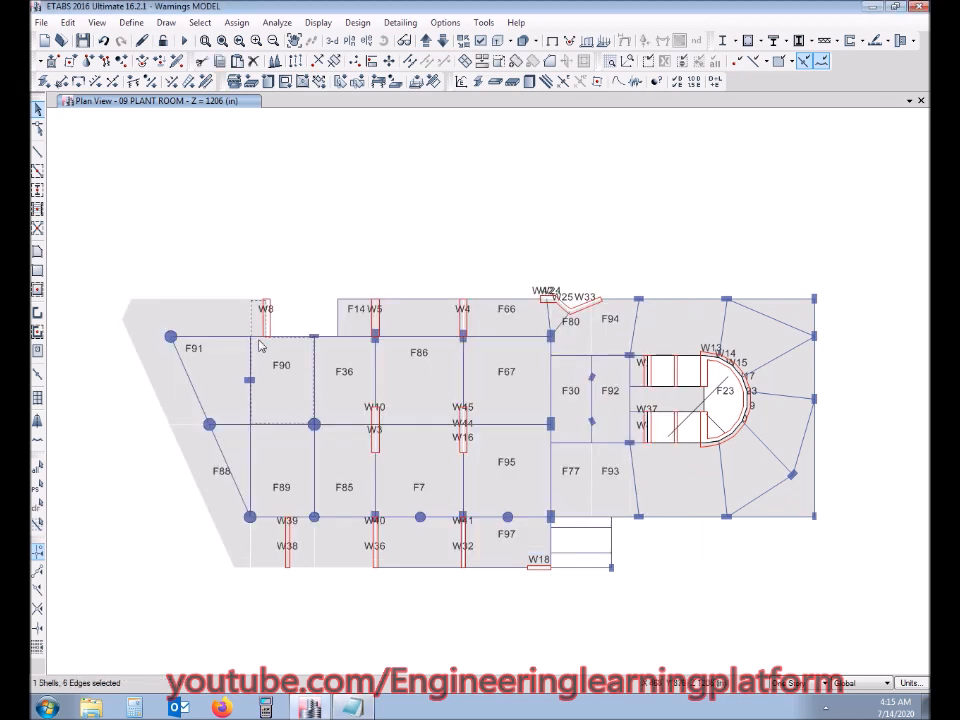
click(262, 337)
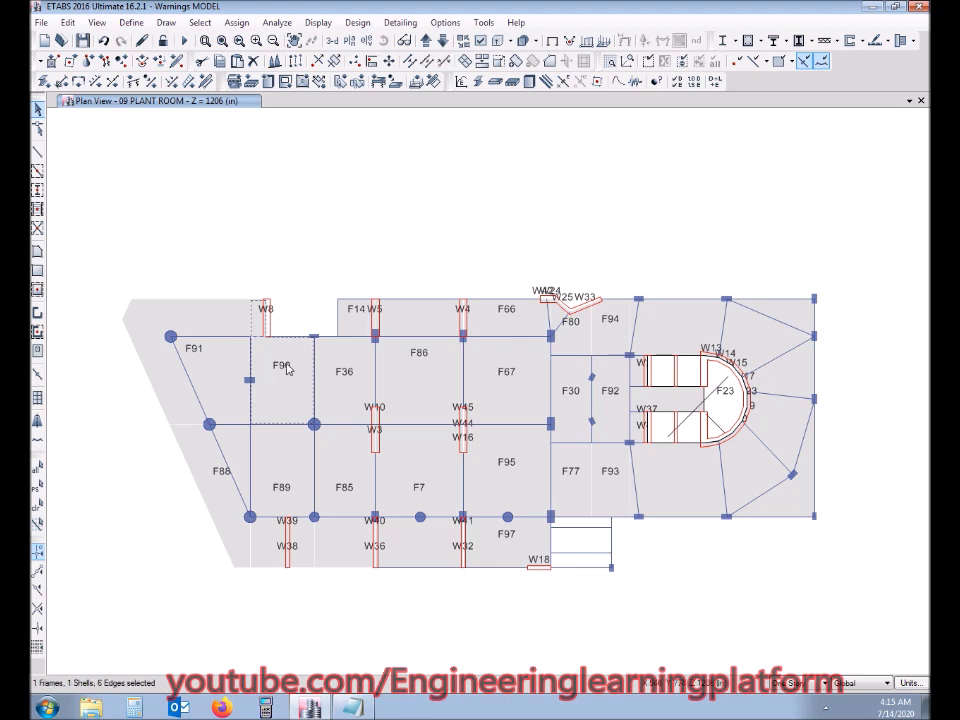
click(455, 63)
click(424, 441)
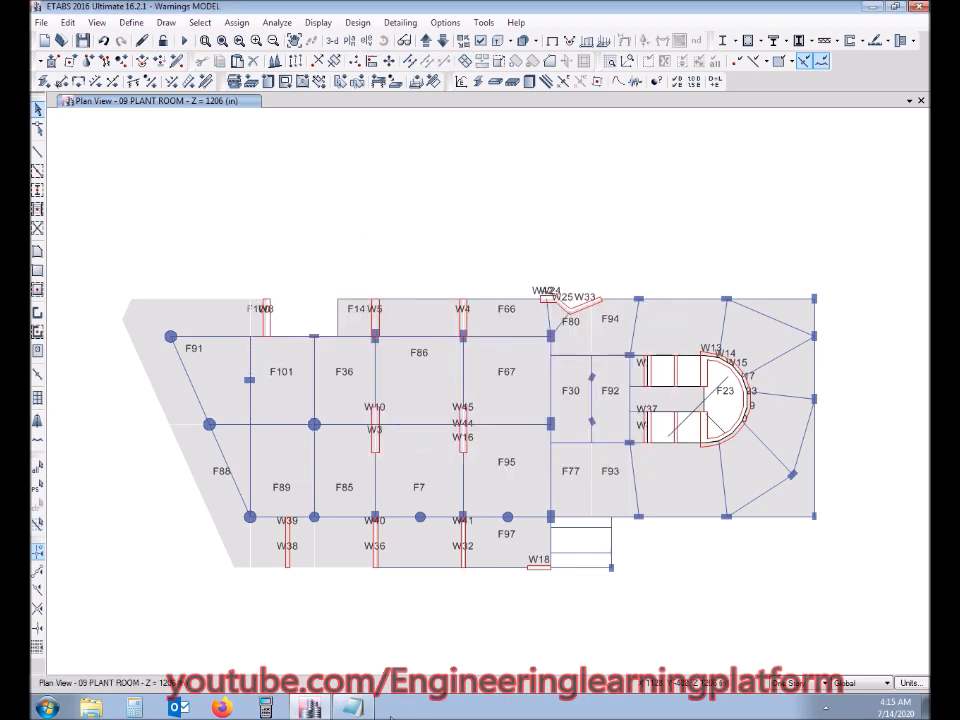
Check the warning list for F91 and divide that shell by cookie-cutting it at its horizontal beam and its inclined beam.
click(352, 707)
drag(410, 272, 405, 272)
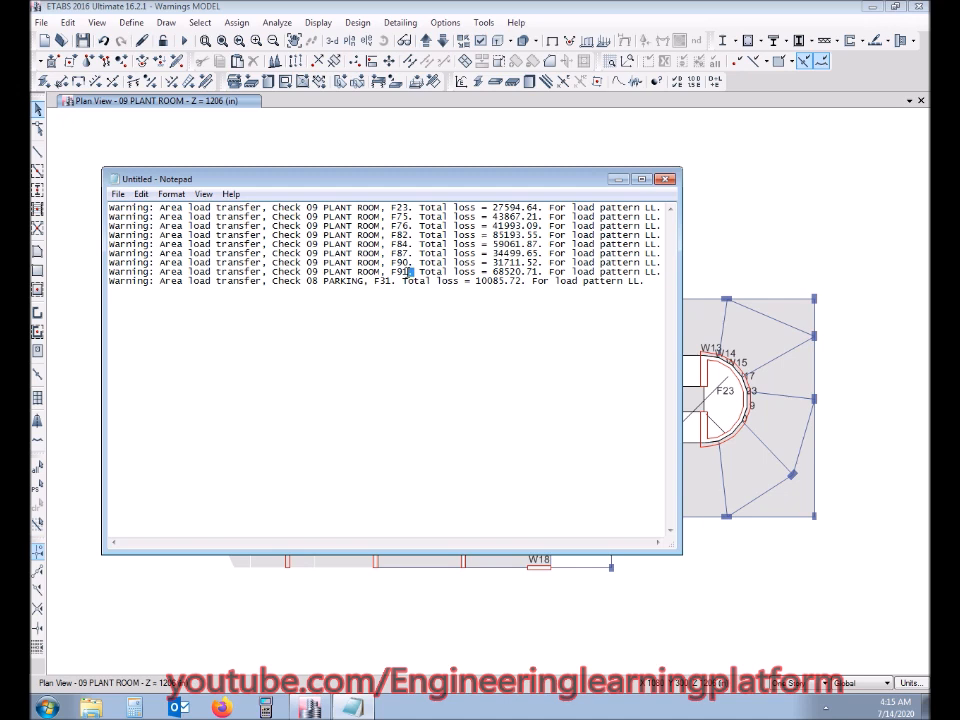
click(619, 179)
click(206, 360)
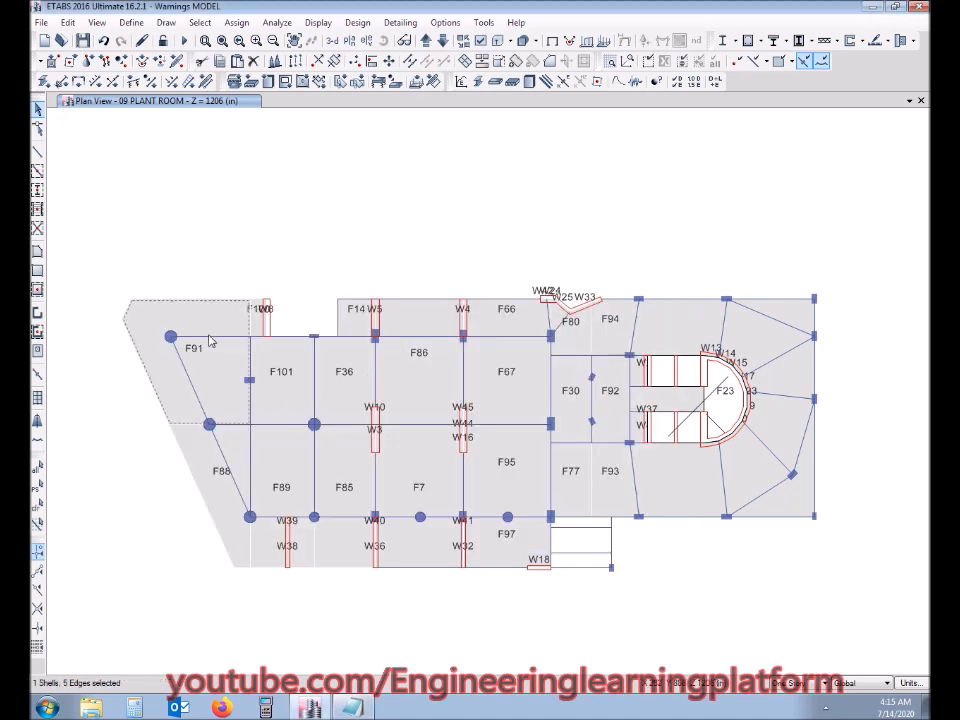
click(210, 337)
click(199, 394)
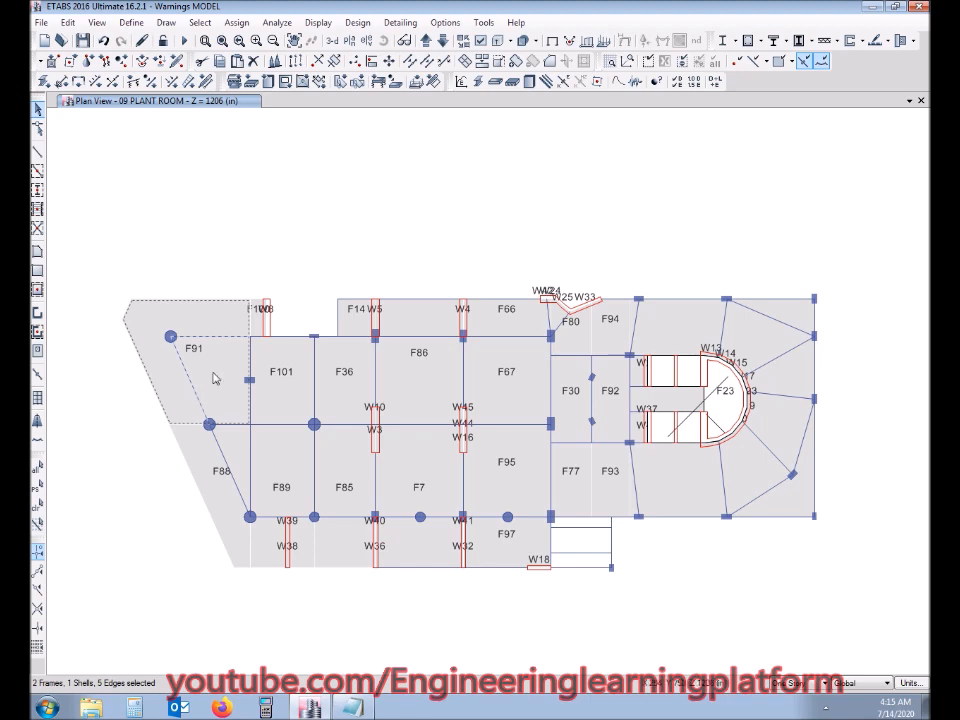
click(477, 84)
click(424, 442)
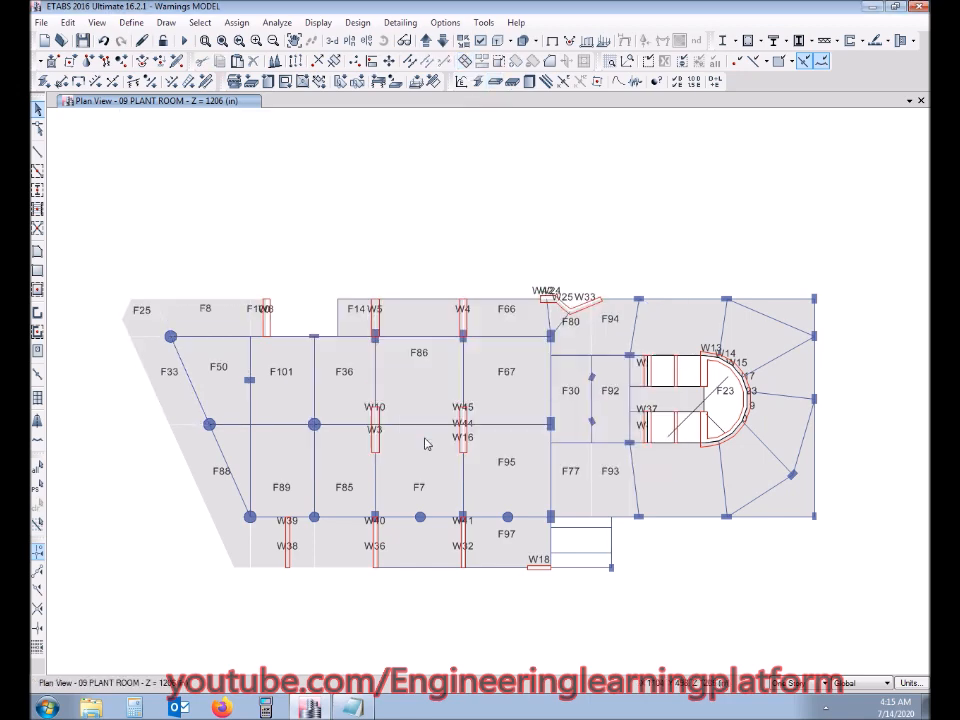
Check the Notepad list for the warning after F91 and switch the plan view to story 08 PARKING.
click(347, 709)
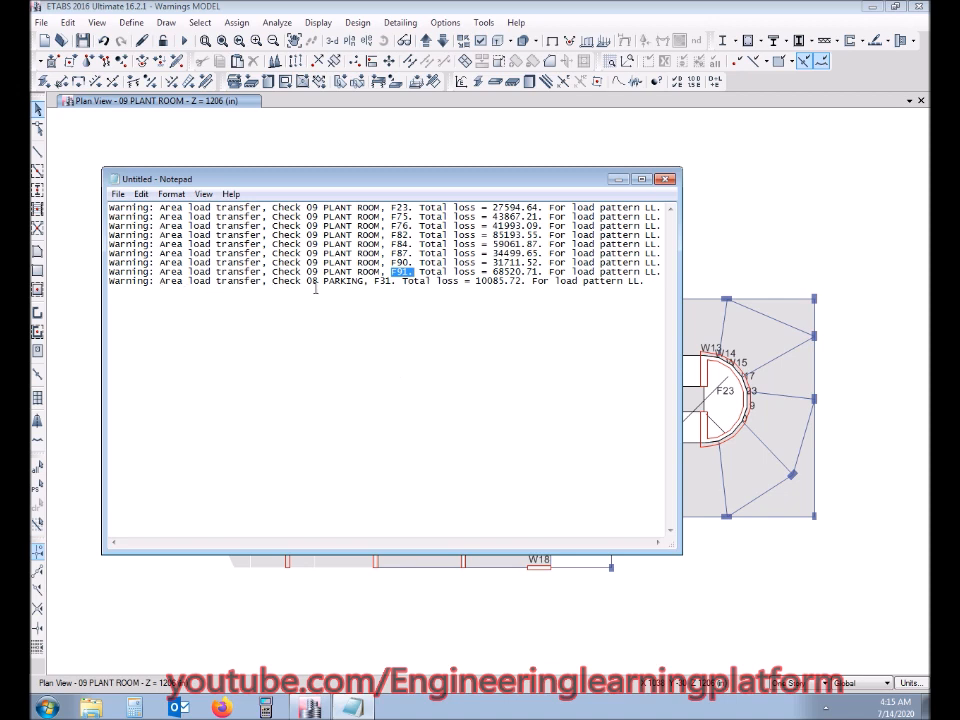
click(392, 292)
click(618, 180)
click(447, 41)
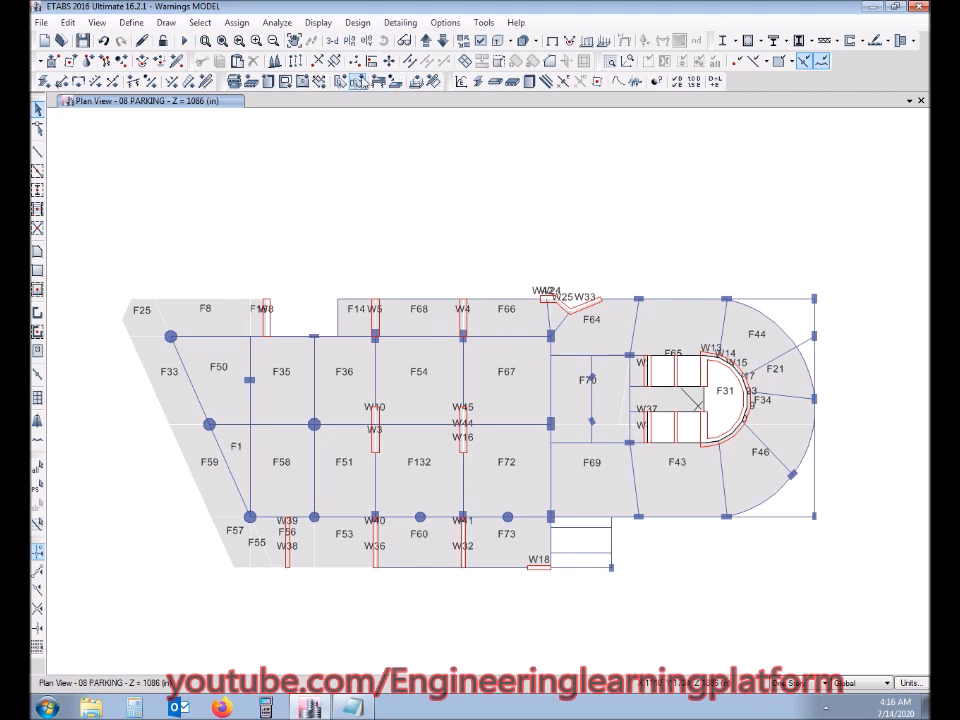
Select shell F31 by its shell label at story level 08 PARKING.
click(199, 22)
mouse_move(215, 45)
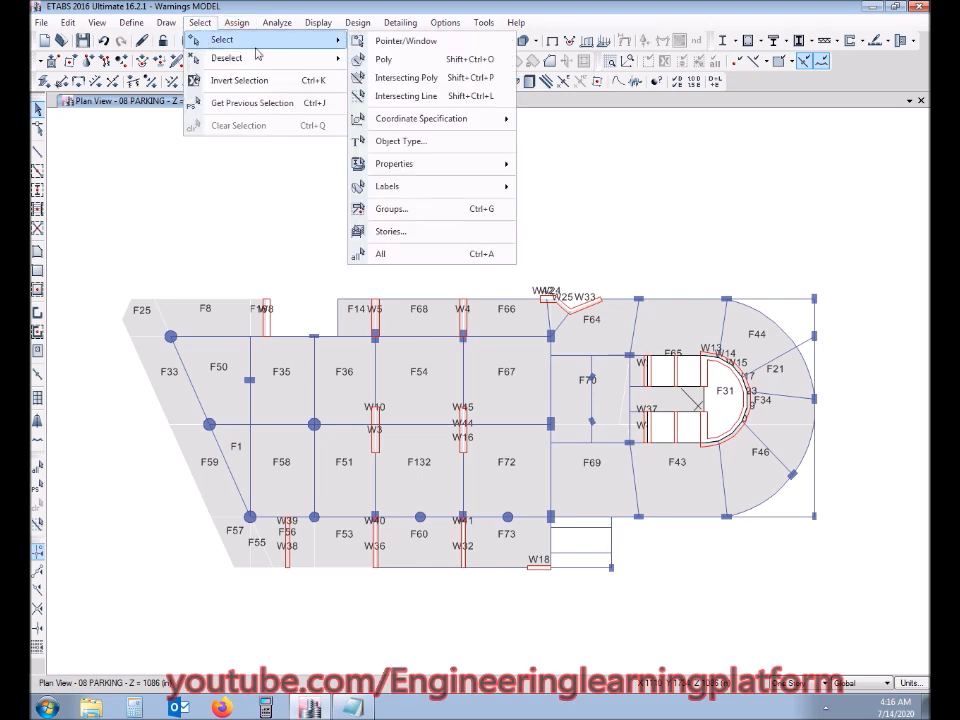
mouse_move(461, 187)
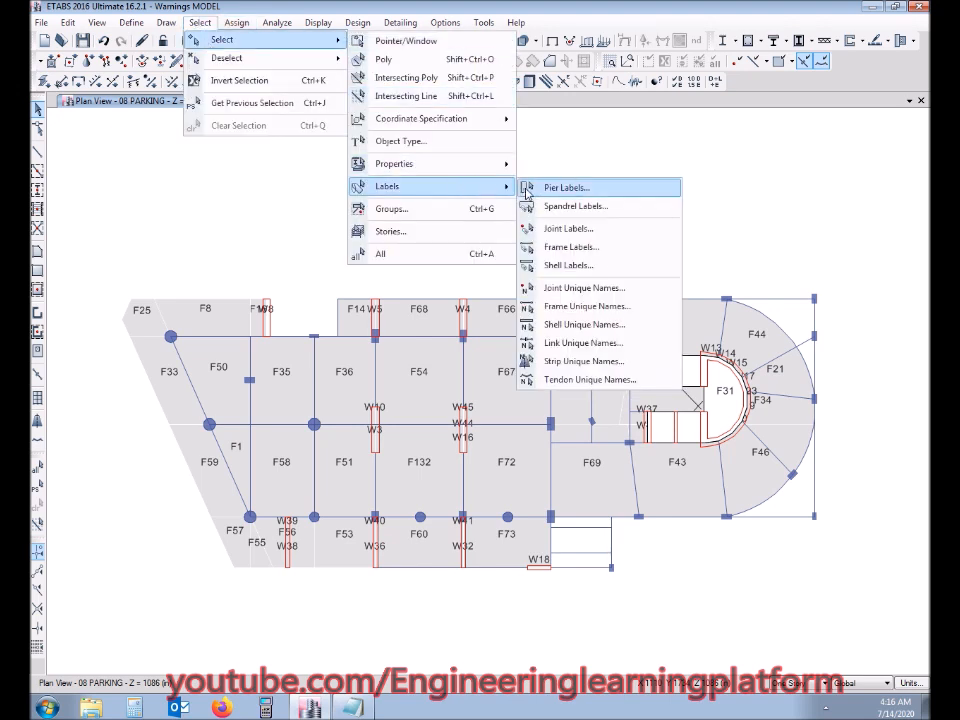
click(546, 265)
click(495, 239)
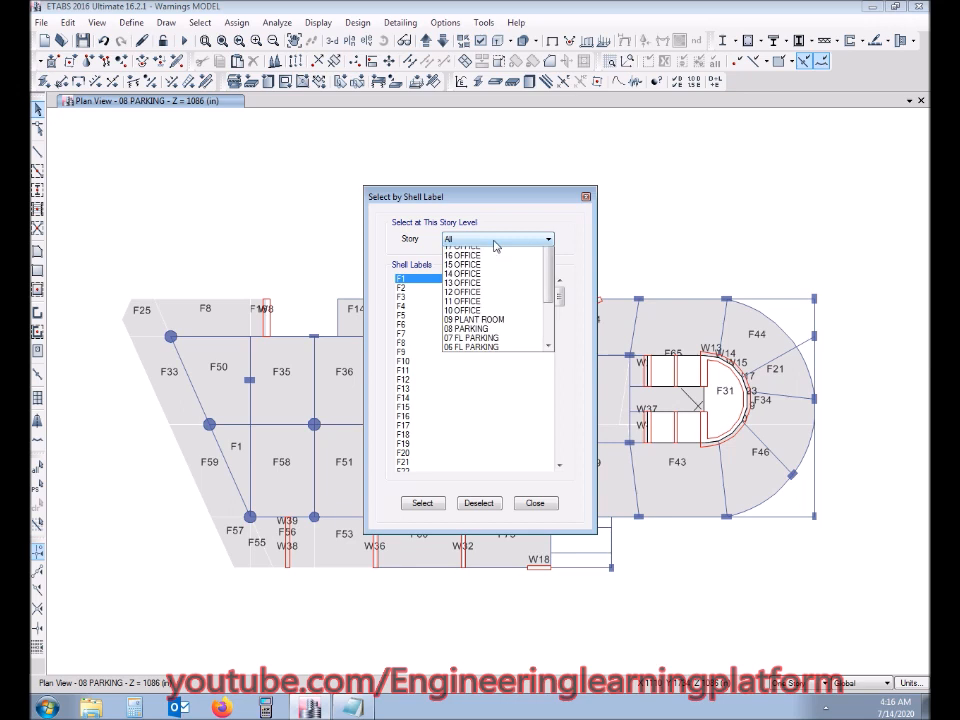
click(468, 499)
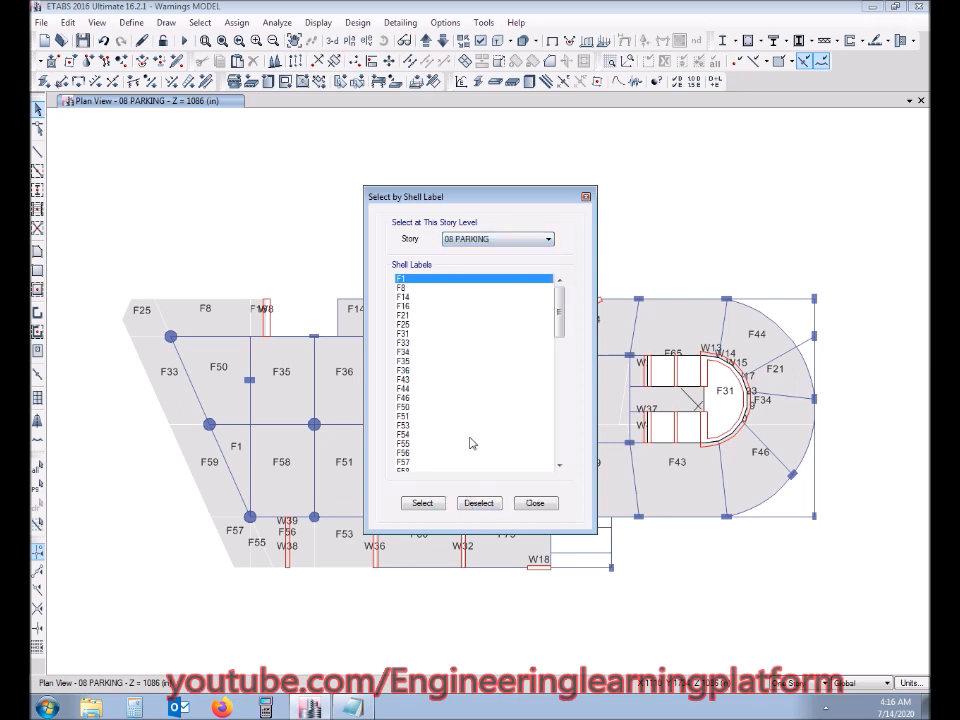
click(414, 334)
click(518, 501)
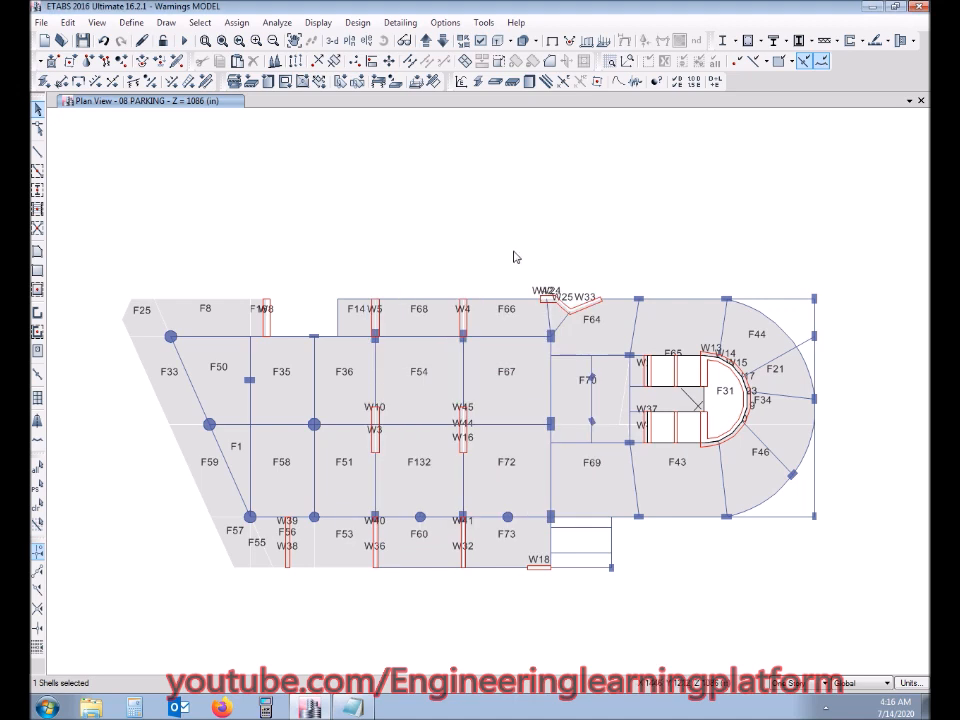
Isolate the selected shell F31 in the plan view to inspect its outline, and restore all objects.
right_click(495, 196)
click(525, 272)
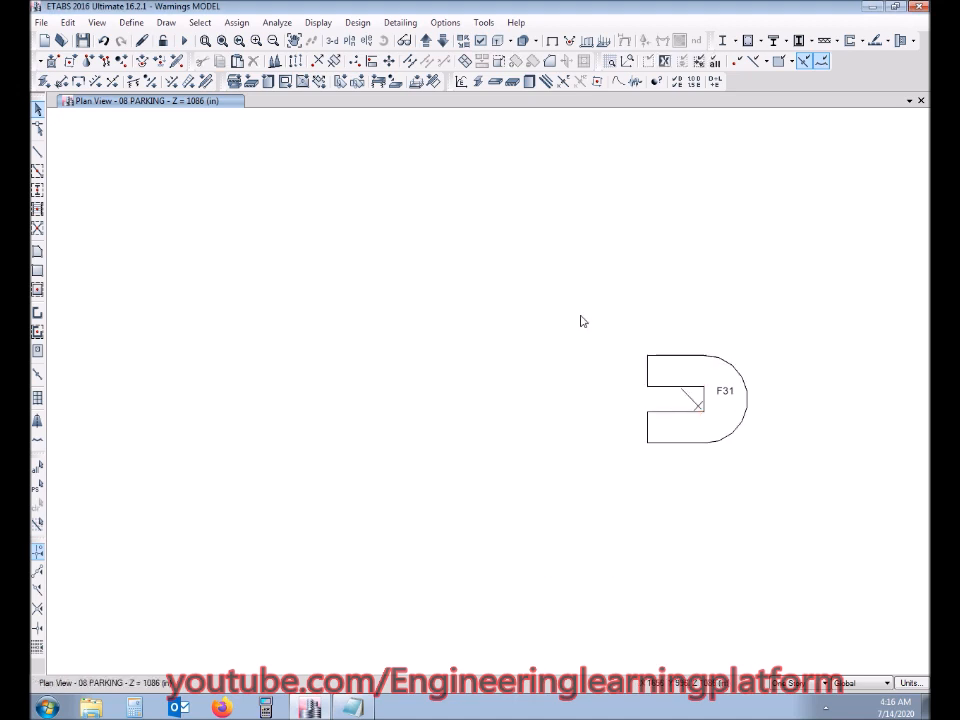
right_click(704, 229)
click(762, 349)
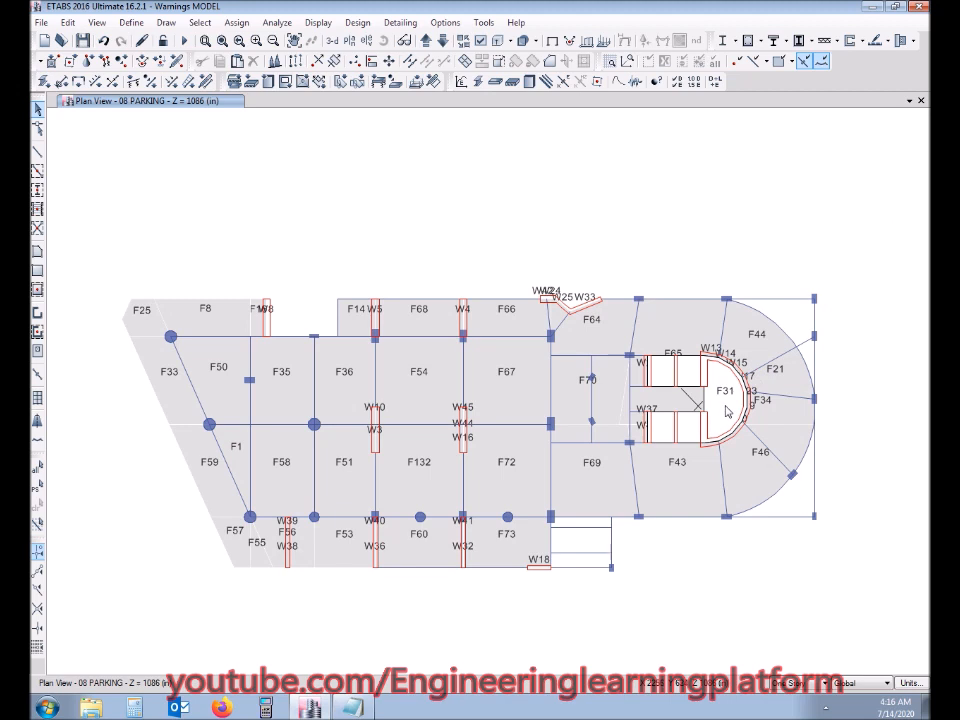
Merge the neighbouring curved floor shells F44, F21, F34 and F46 around the core into a single shell.
click(715, 375)
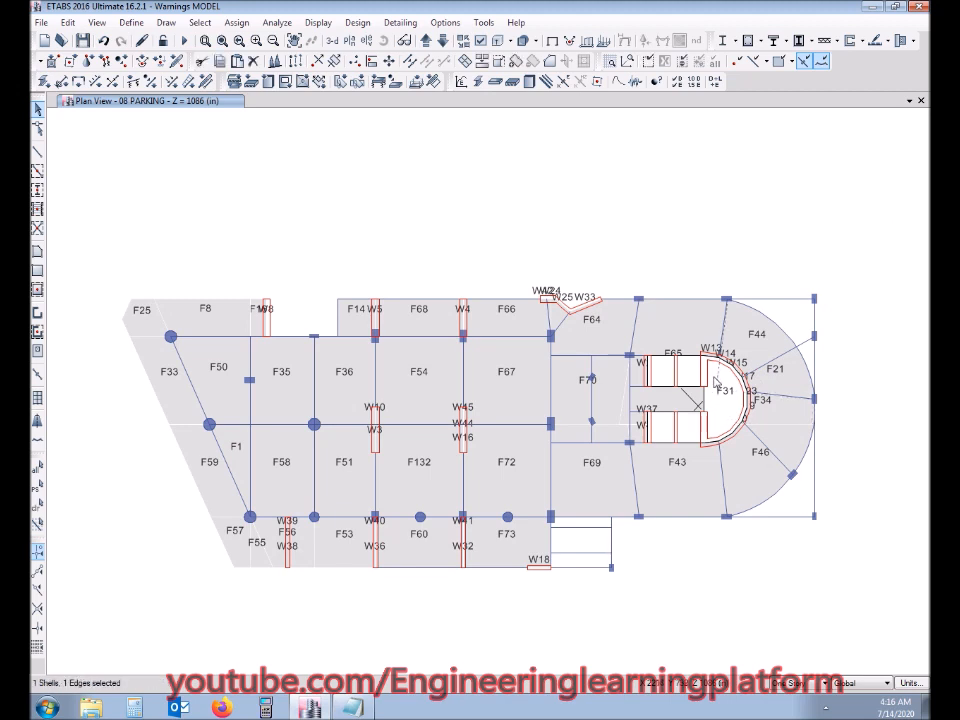
click(790, 381)
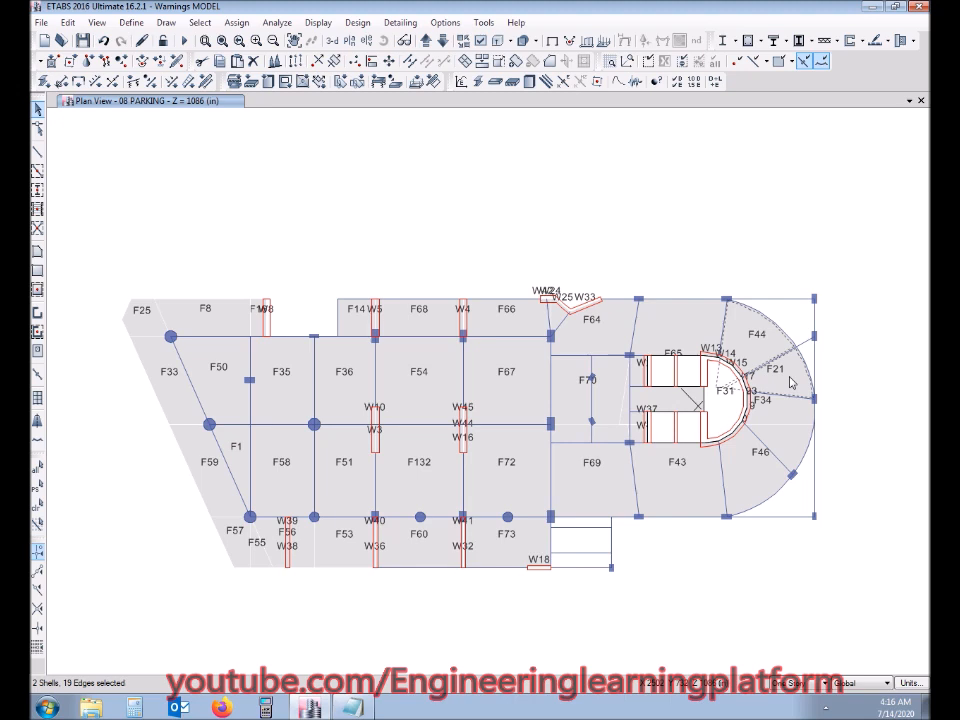
click(483, 62)
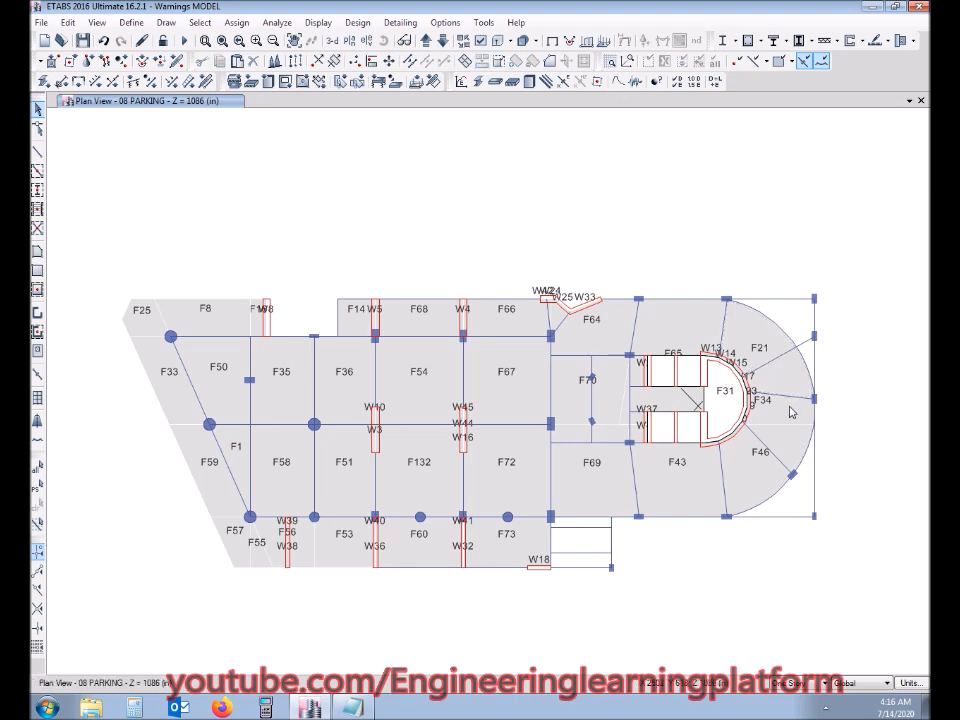
click(789, 405)
click(790, 376)
click(483, 62)
click(784, 448)
click(784, 420)
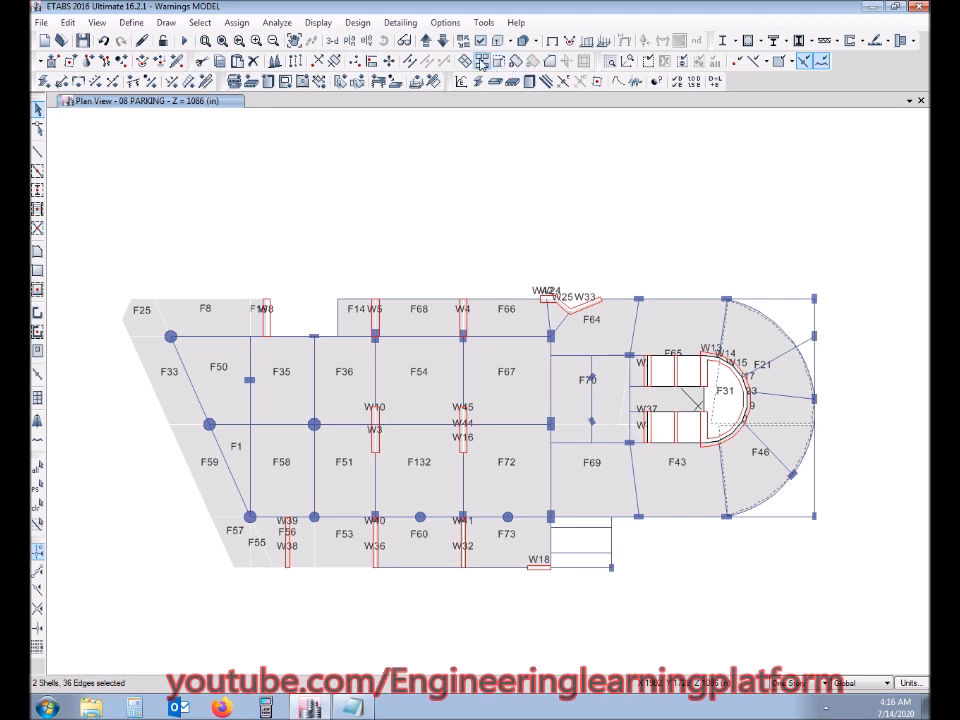
click(483, 62)
Try to merge the core shell F31 with the surrounding curved shell F46.
click(732, 408)
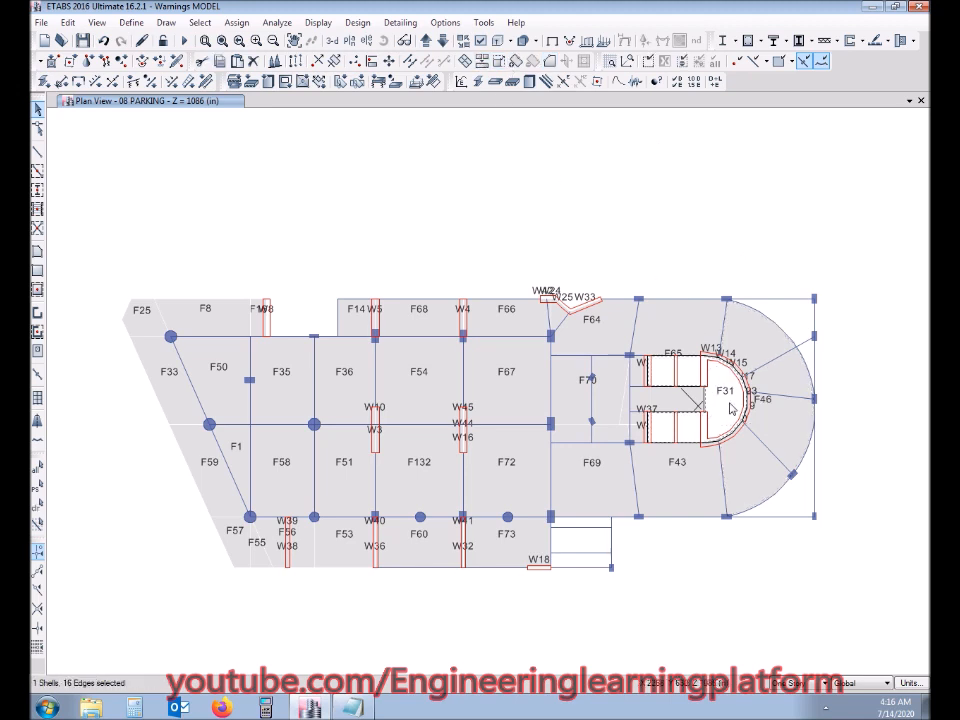
click(776, 380)
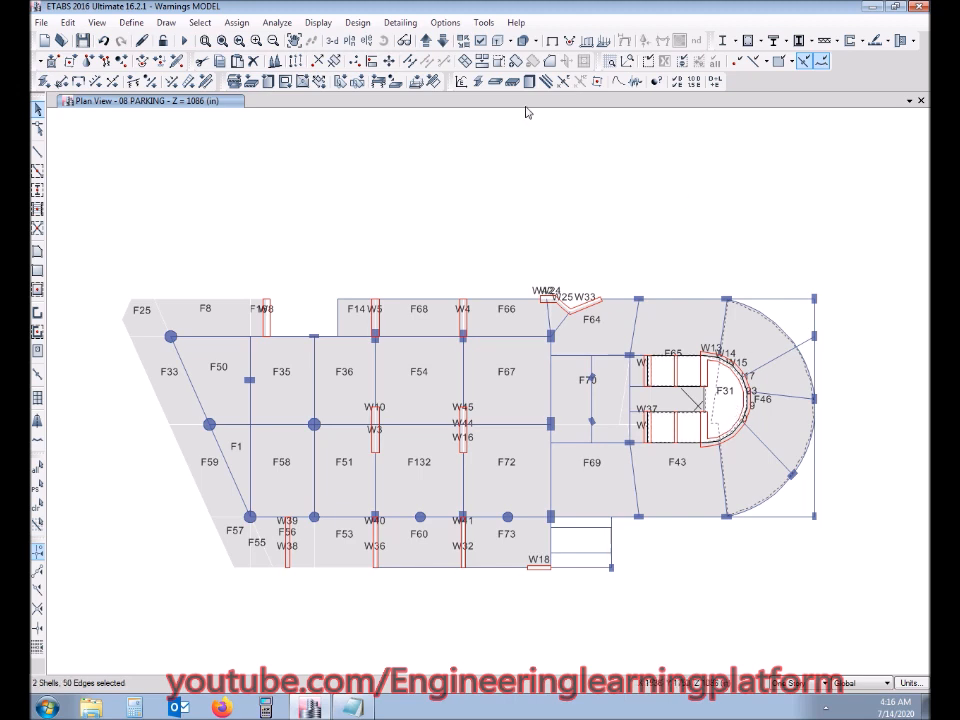
click(483, 62)
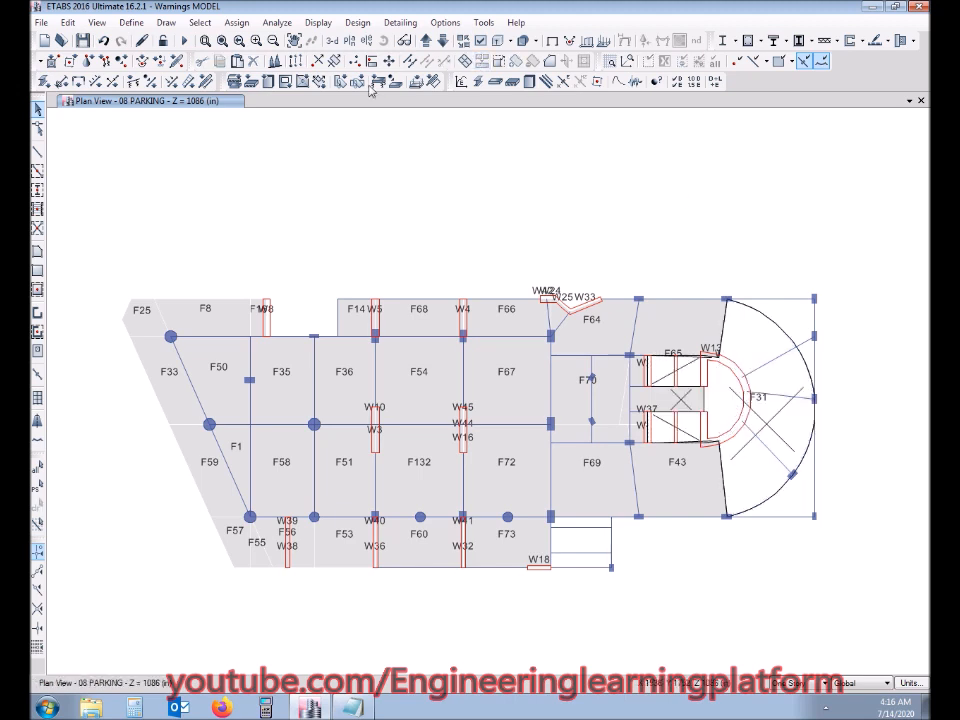
click(103, 40)
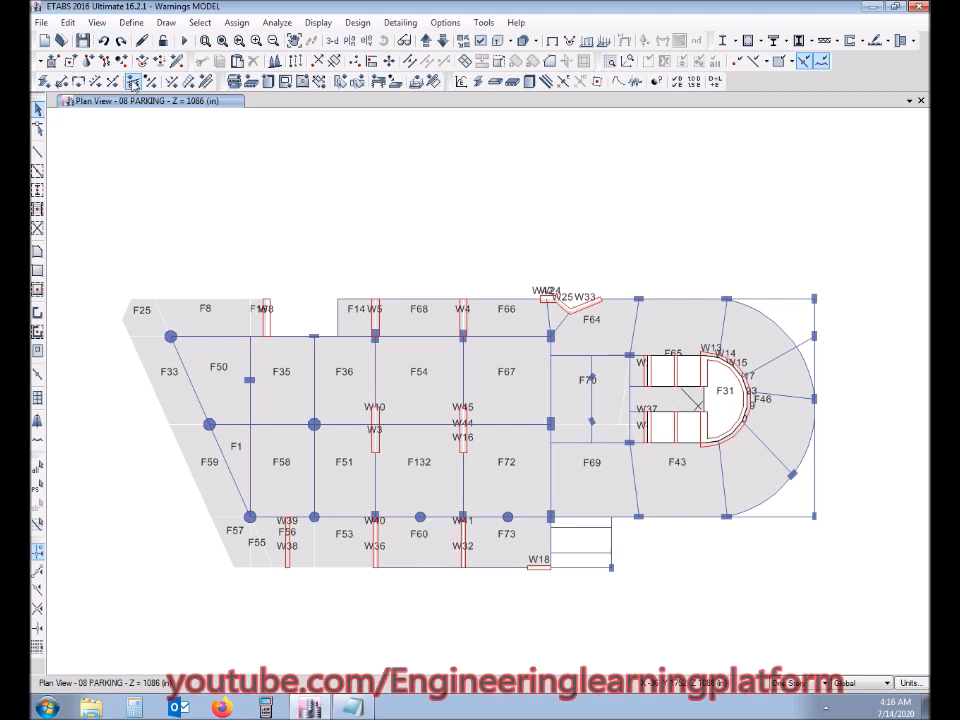
Merge the curved shell F46 with F43 below the core, and merge shell F65 with F64 above it.
click(757, 472)
click(697, 486)
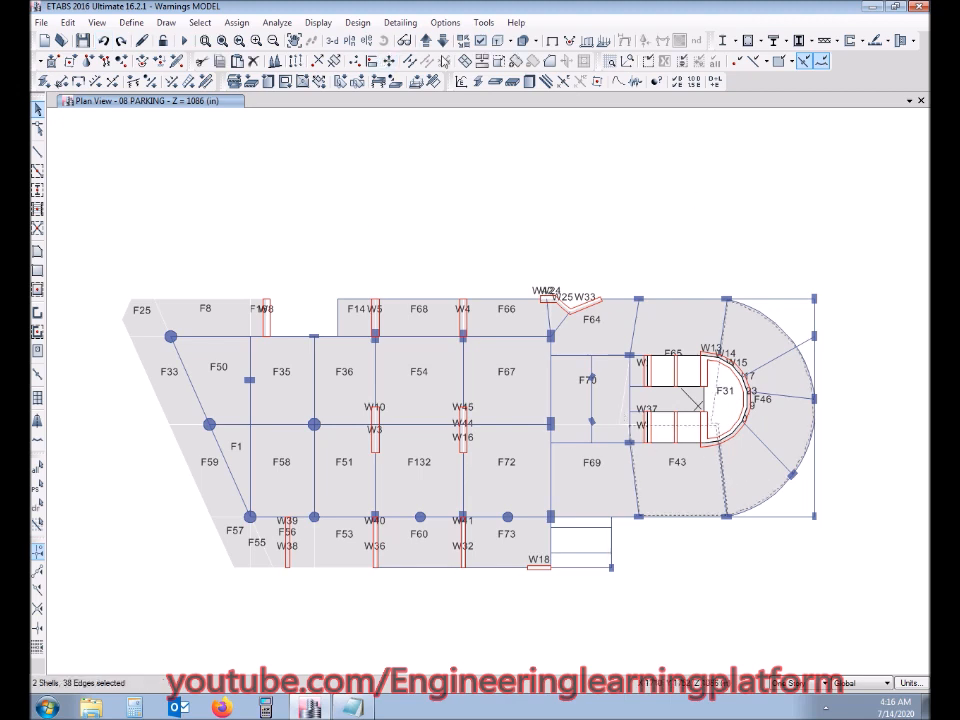
click(483, 62)
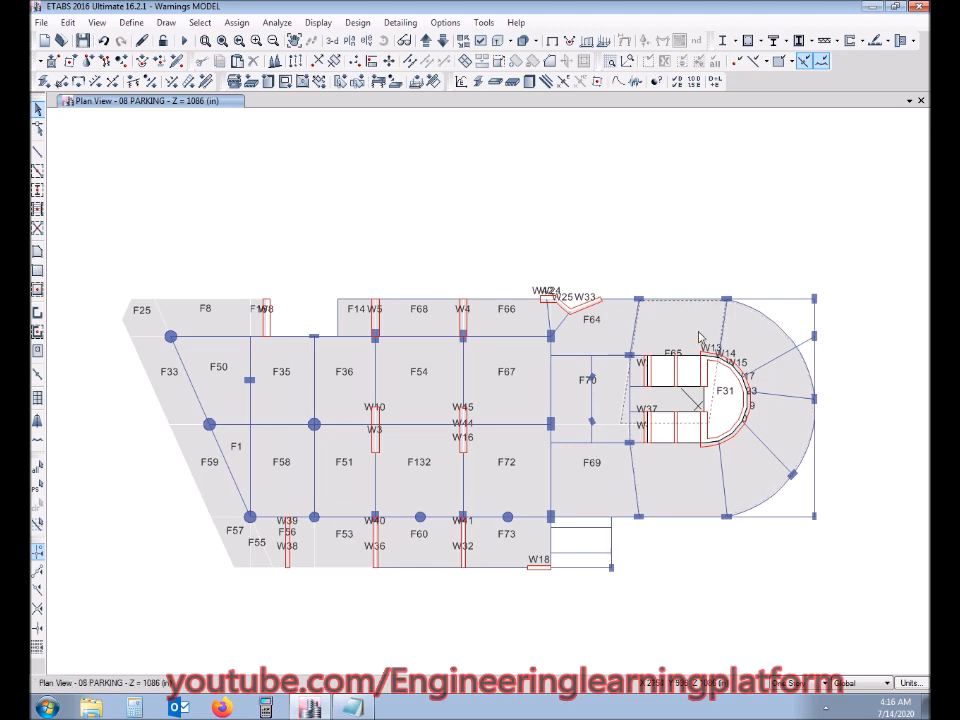
click(700, 333)
click(614, 330)
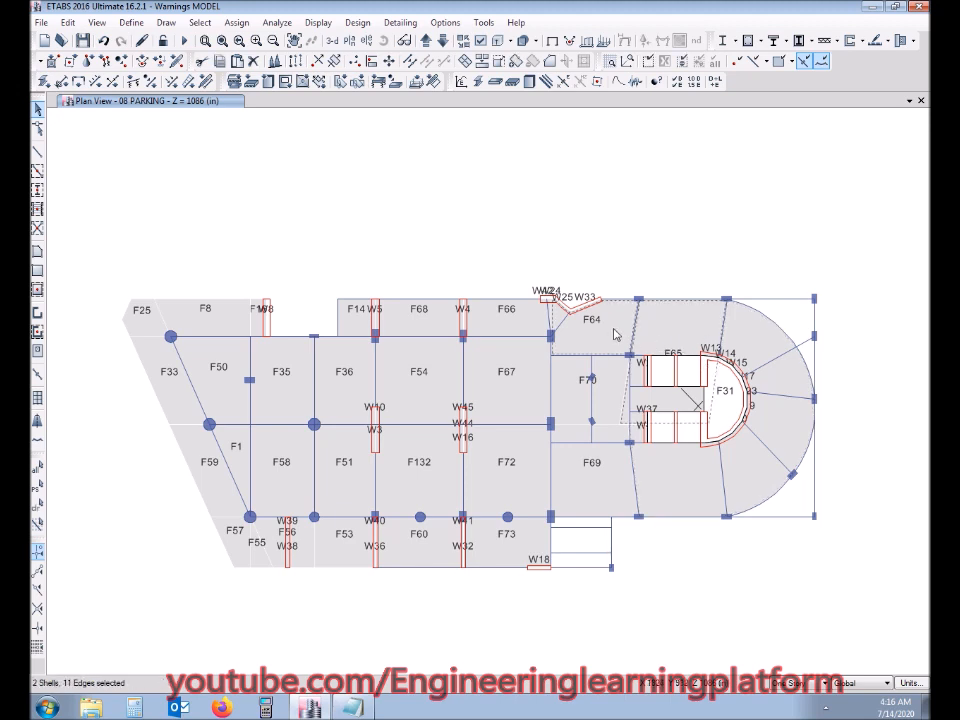
click(483, 62)
Try to merge shell F65 with the large curved shell around the core.
click(737, 338)
click(748, 343)
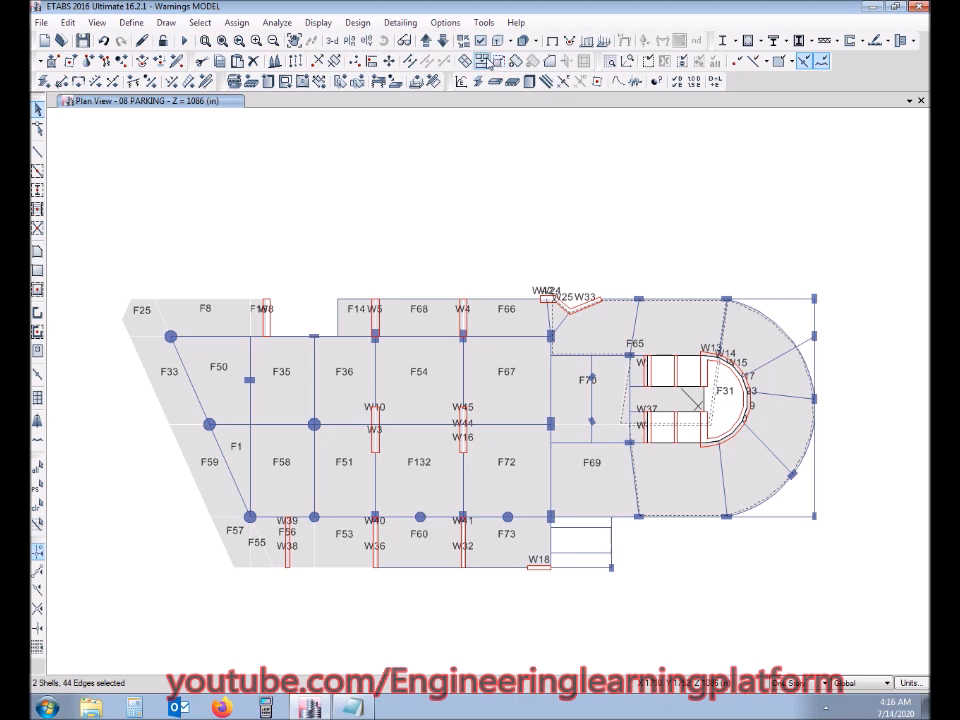
click(487, 62)
click(103, 40)
Save the model and check the area load transfer warning list in Notepad.
click(83, 41)
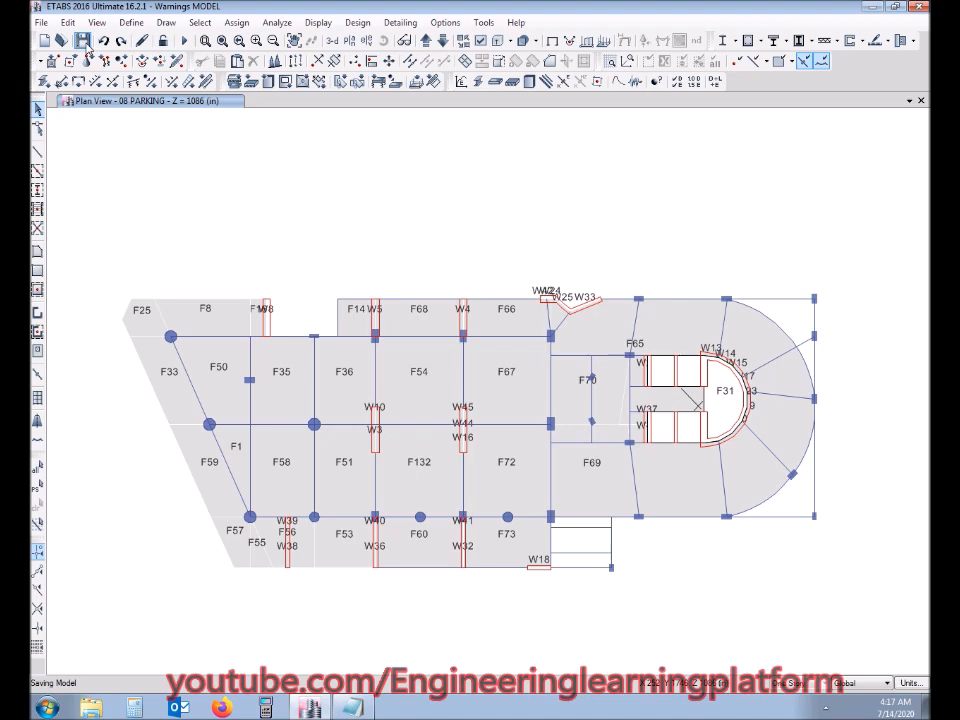
click(353, 709)
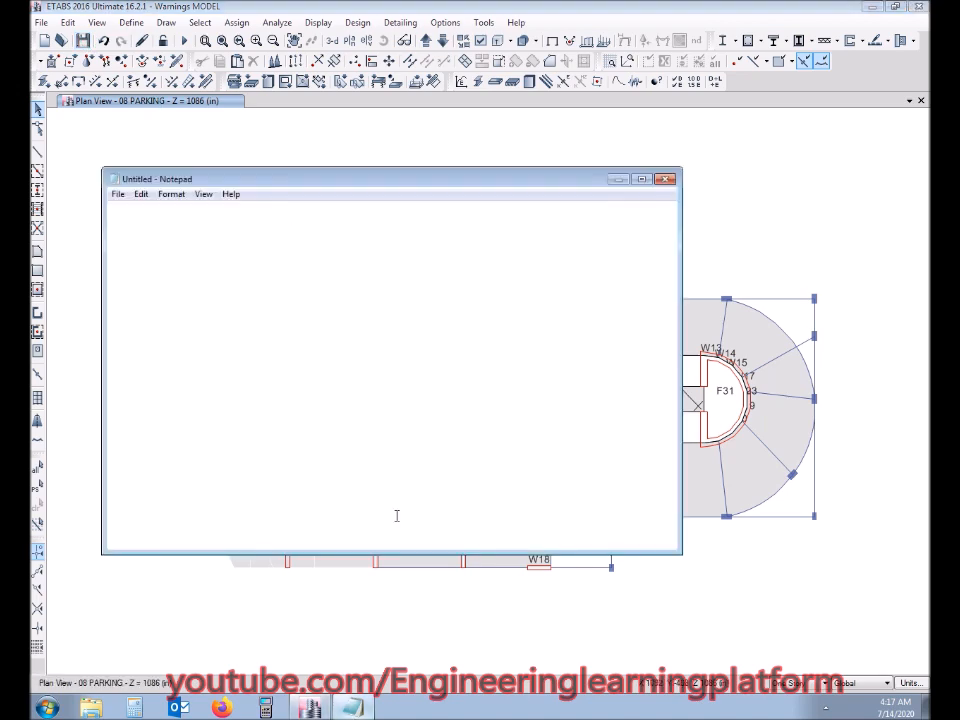
key(ctrl+v)
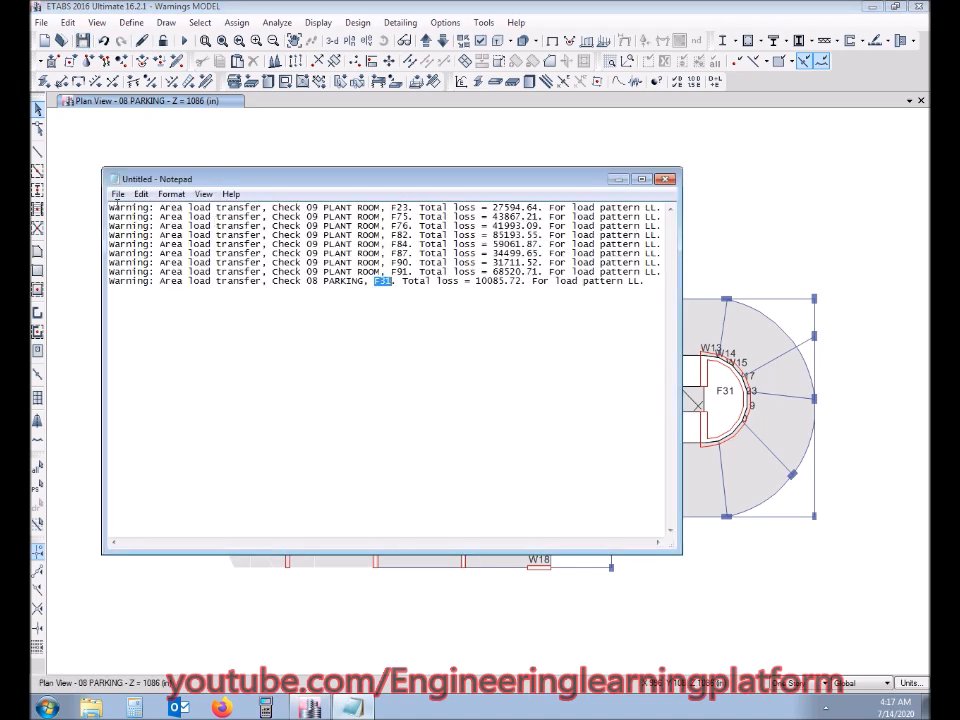
click(667, 179)
click(527, 360)
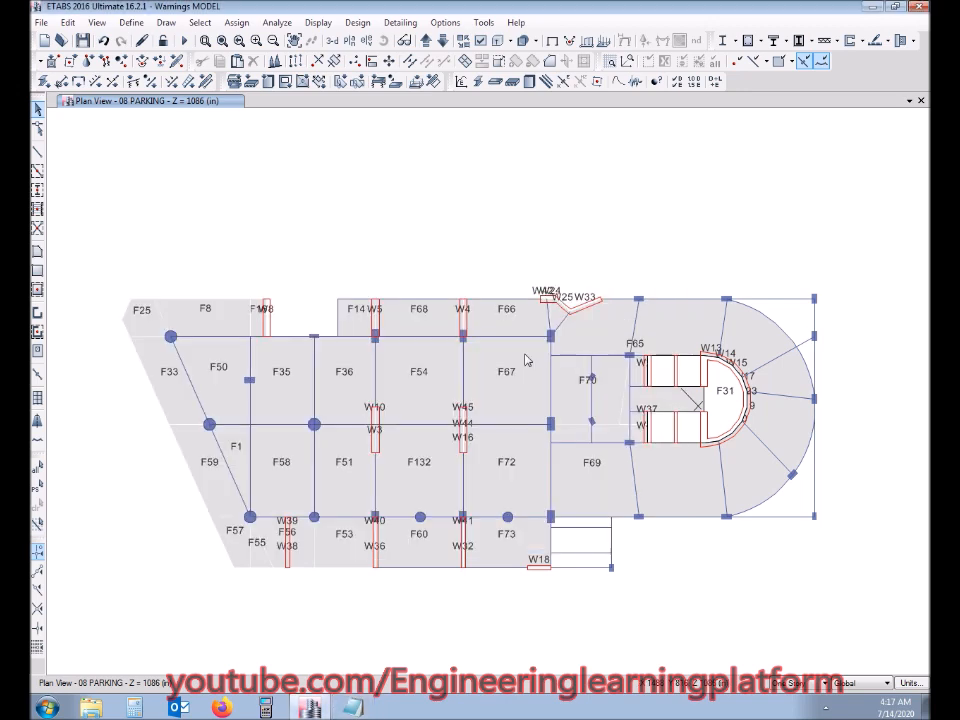
Hide the joint objects, columns, beams, braces, null frames and walls in the view, keeping the floors shown.
click(481, 41)
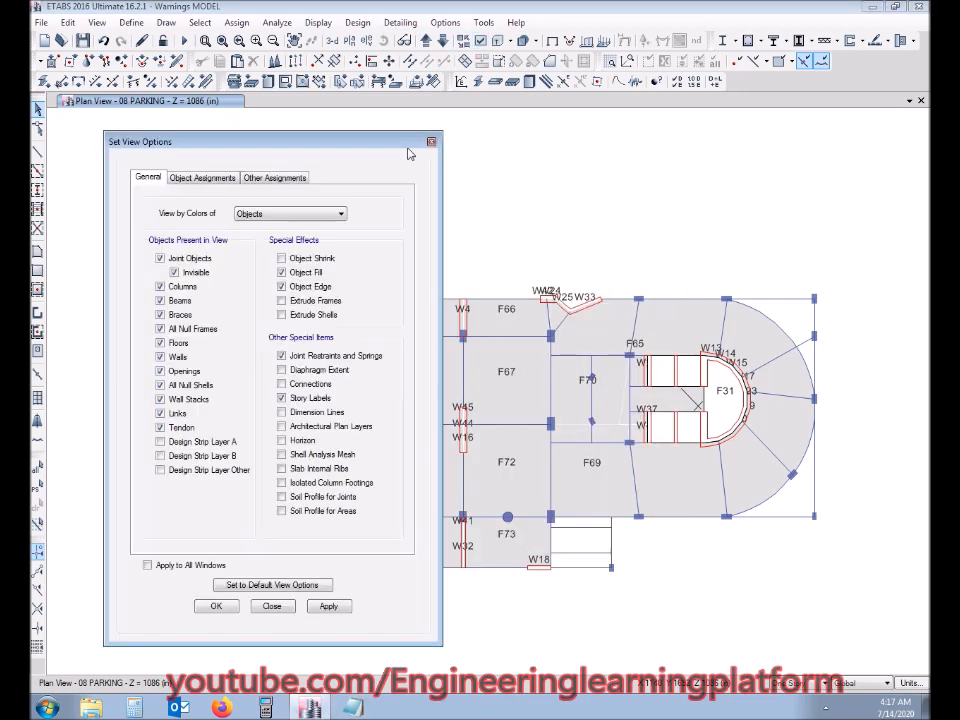
click(191, 259)
click(182, 287)
click(183, 301)
click(182, 315)
click(184, 329)
click(180, 343)
click(183, 356)
click(160, 343)
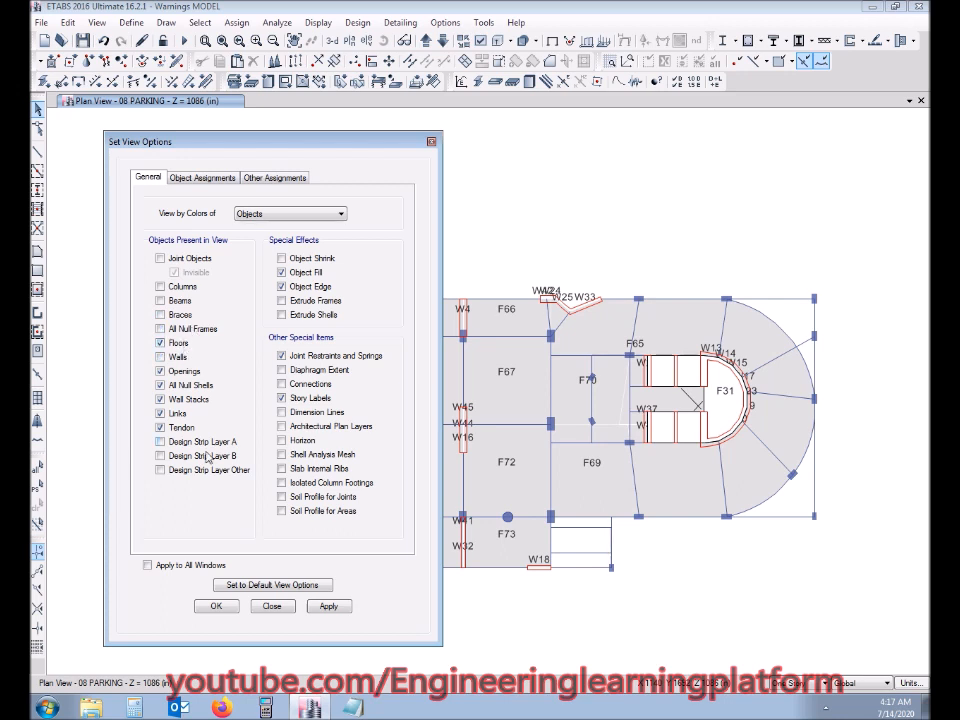
click(216, 606)
Switch to the 3-D view and turn off the shell labels.
click(332, 40)
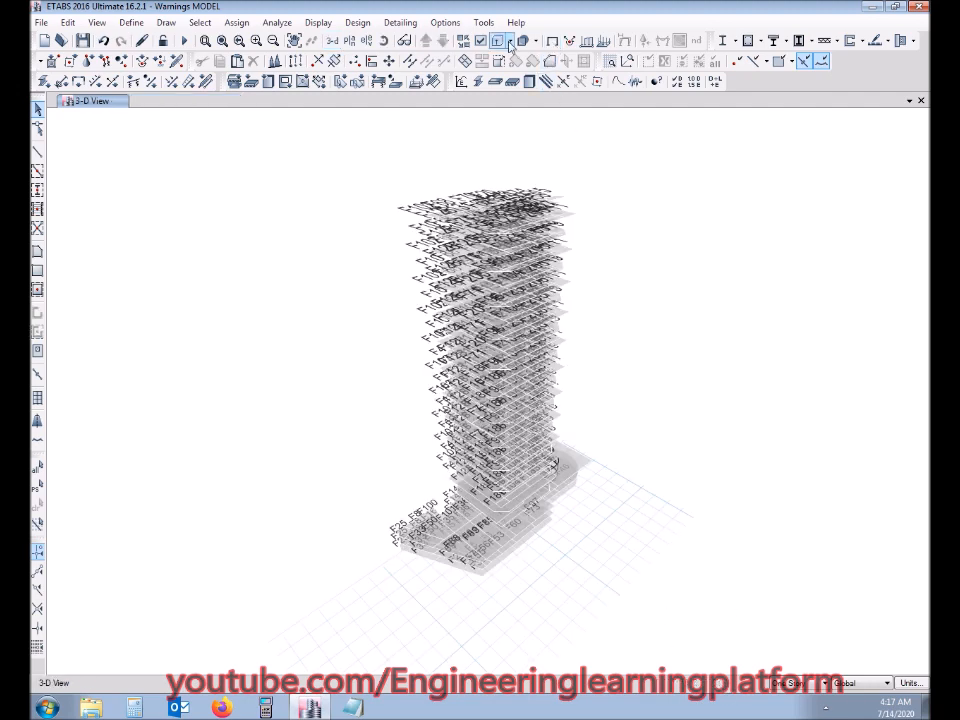
key(ctrl+w)
click(214, 180)
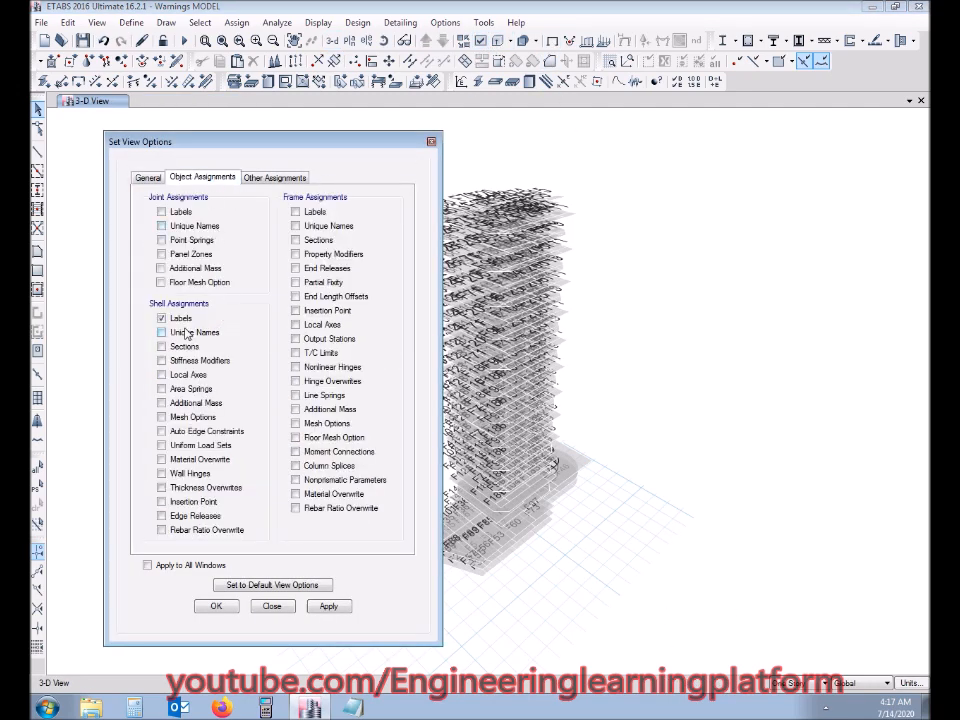
click(228, 613)
Select all floor shells of the tower and assign them the Default floor auto mesh option.
drag(776, 636, 262, 182)
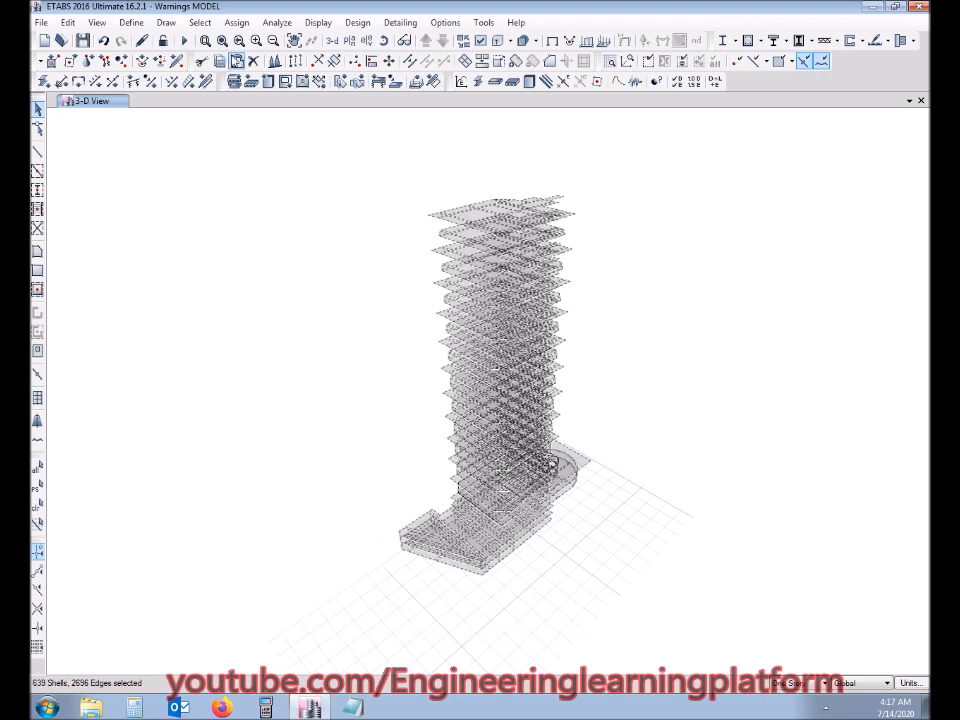
click(226, 23)
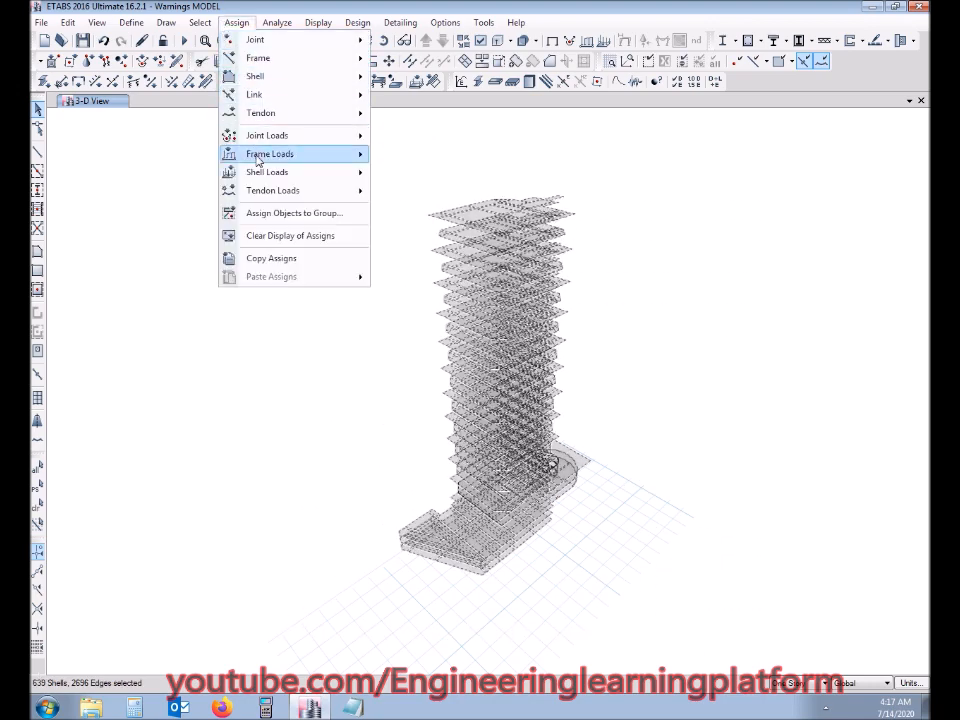
mouse_move(277, 82)
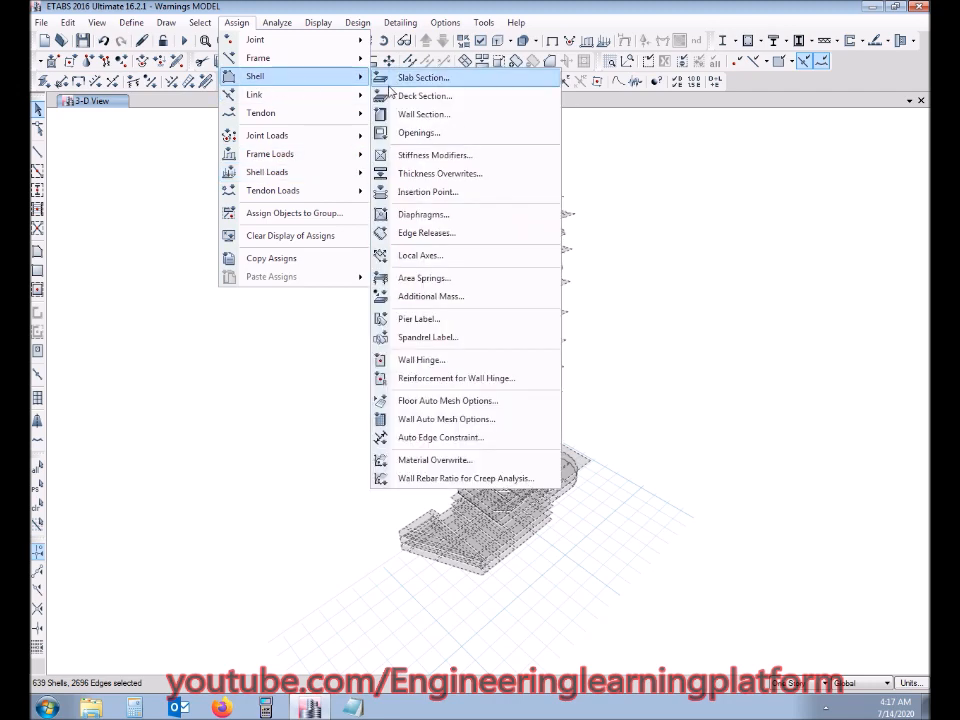
click(455, 401)
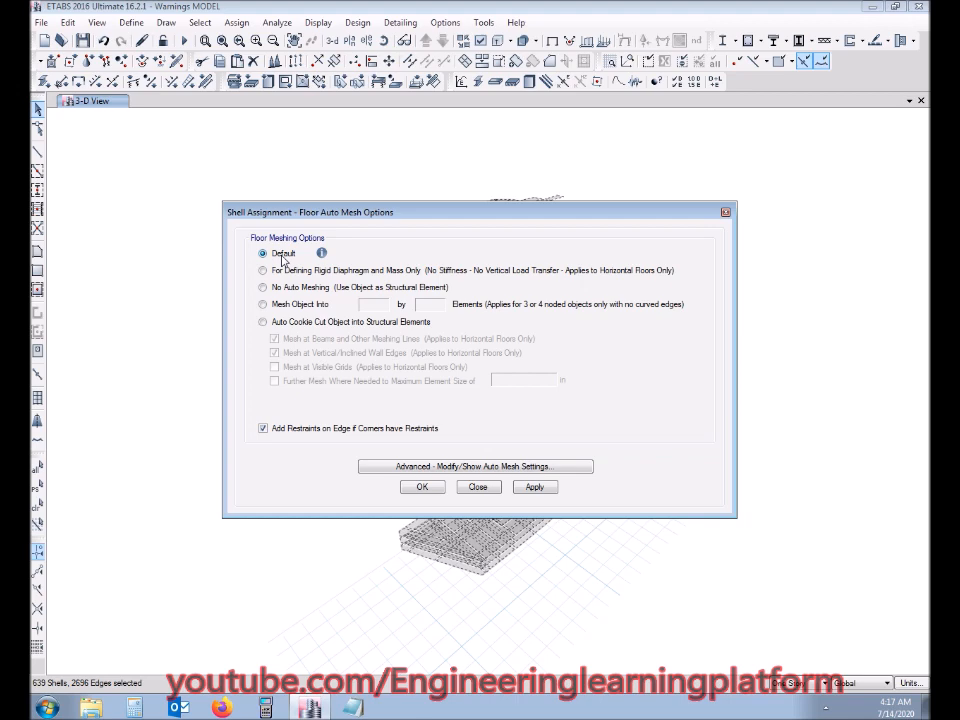
click(436, 491)
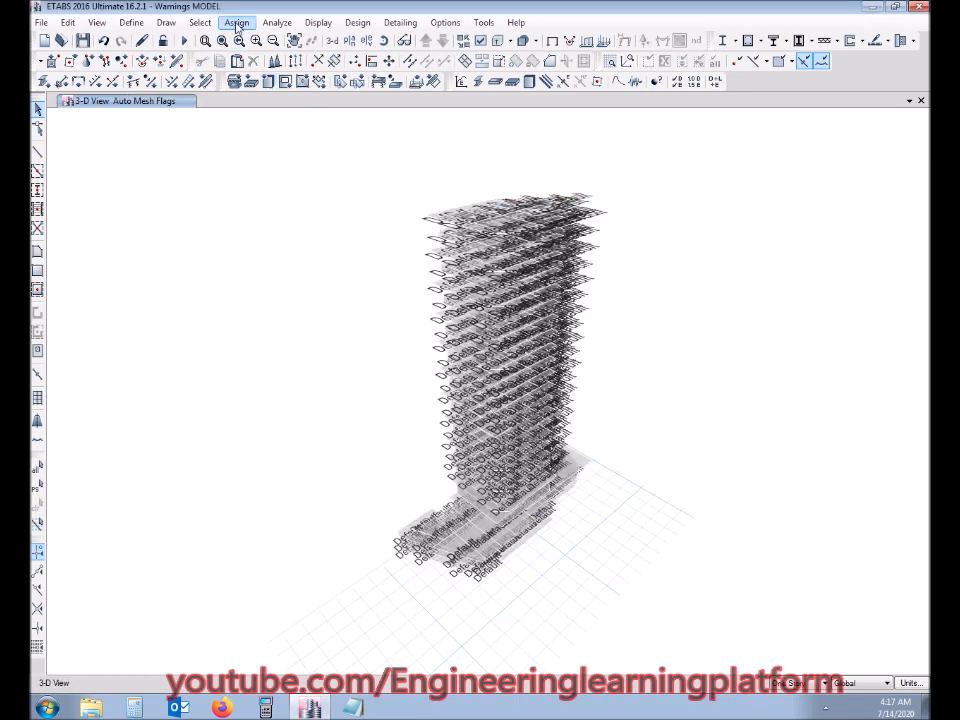
Accept the automatic floor mesh settings with a rectangular mesh, localized meshing, joint merging and a 24 in maximum mesh size.
click(277, 22)
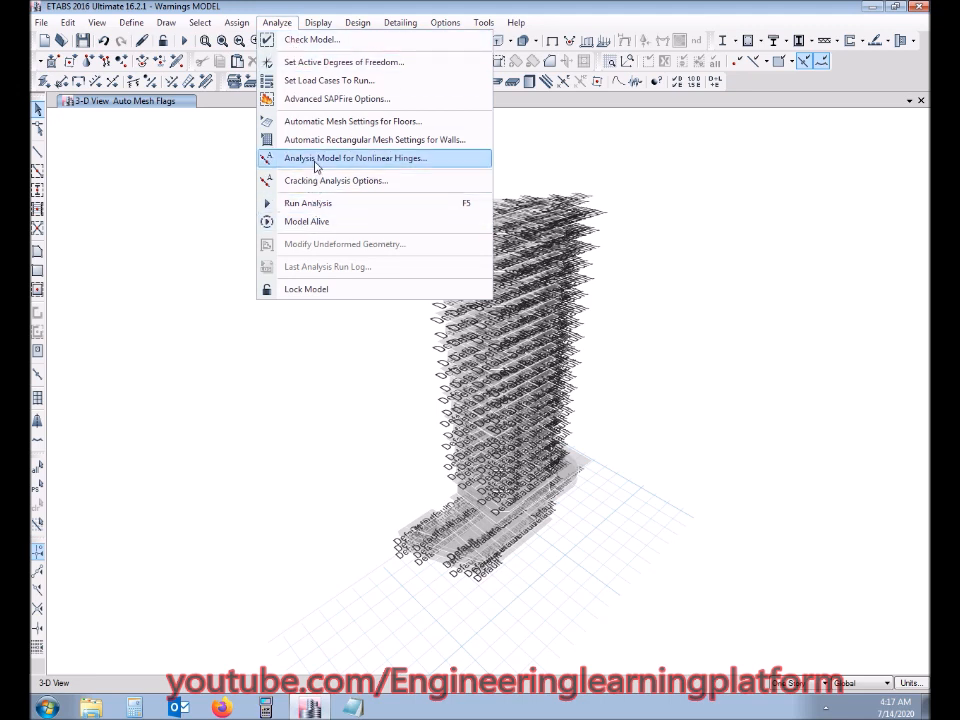
click(351, 124)
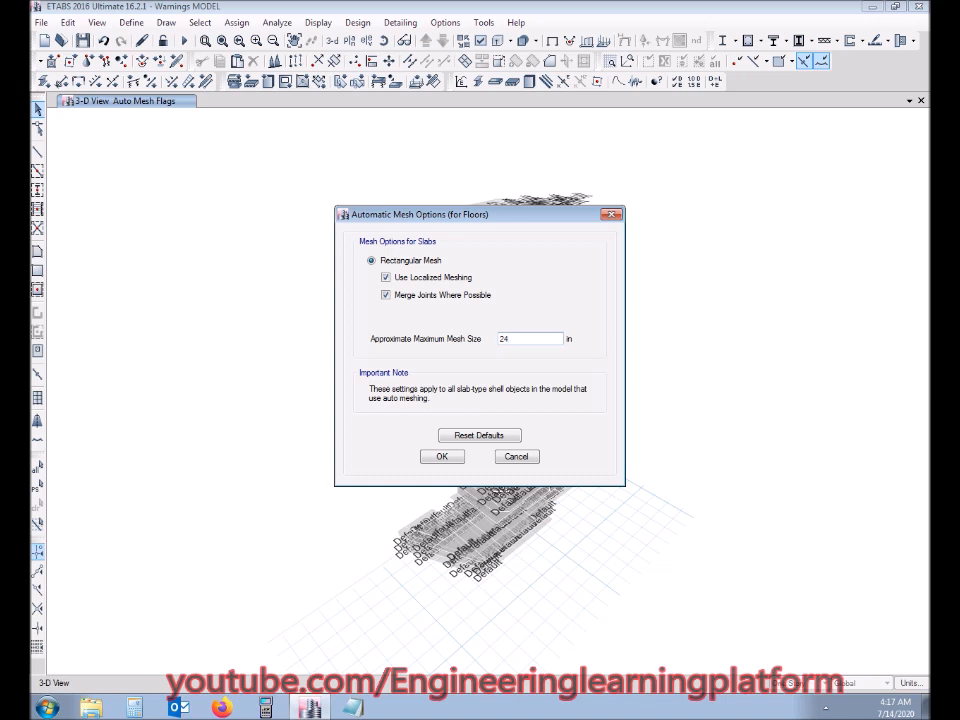
click(443, 456)
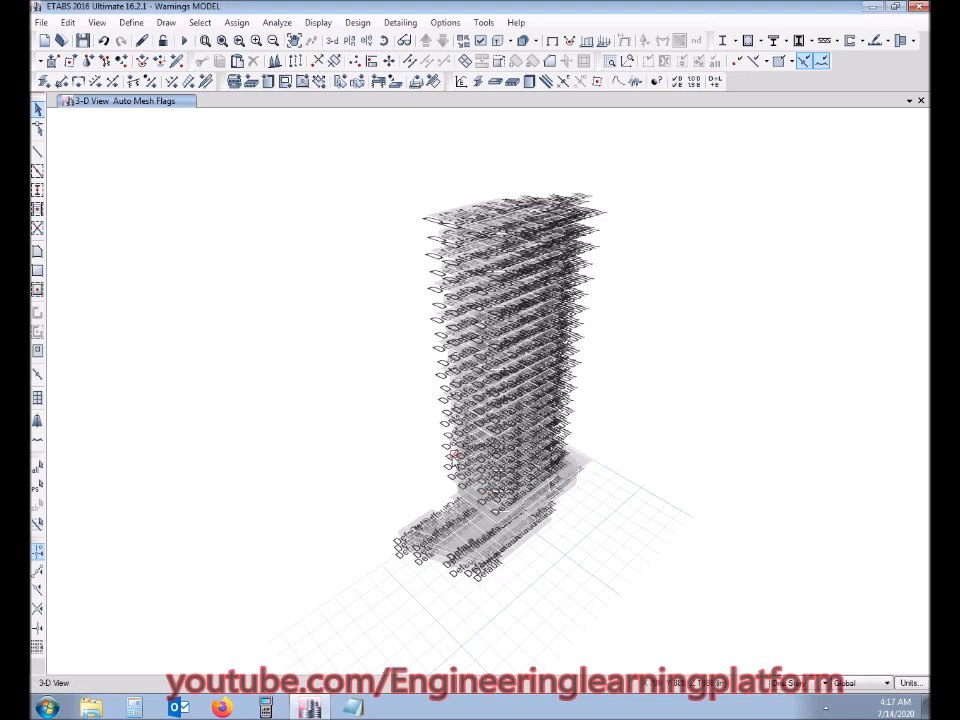
Clear the auto mesh flags from the 3-D view and display the beams instead of the floors.
click(551, 43)
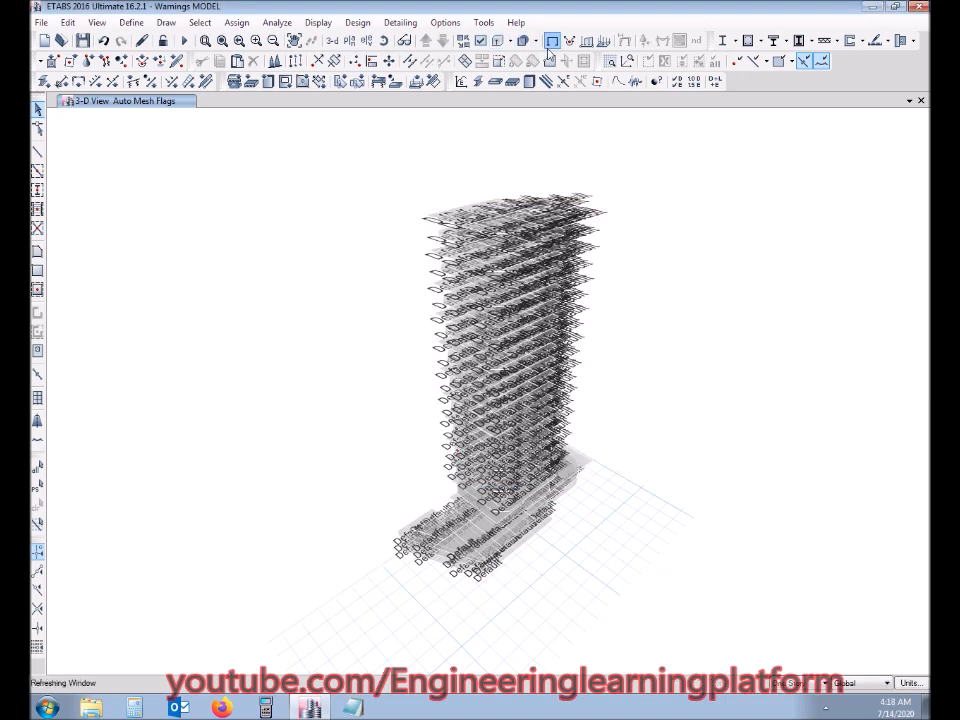
click(481, 42)
click(182, 299)
click(181, 343)
click(217, 606)
Select all displayed beams and assign them frame auto meshing at intermediate joints.
drag(709, 619, 290, 168)
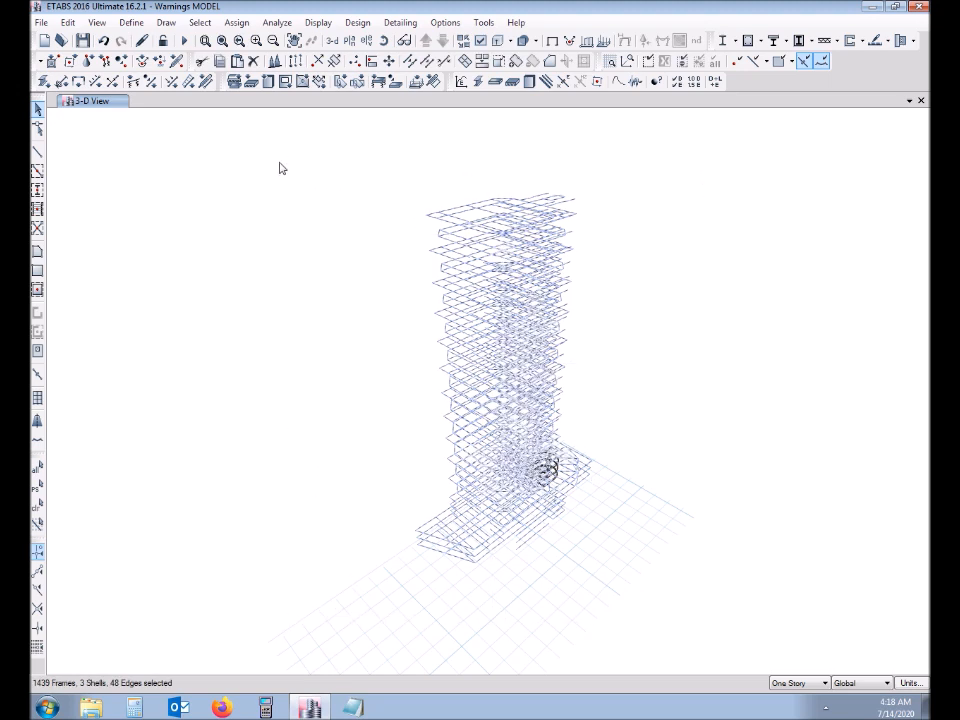
click(236, 22)
mouse_move(257, 57)
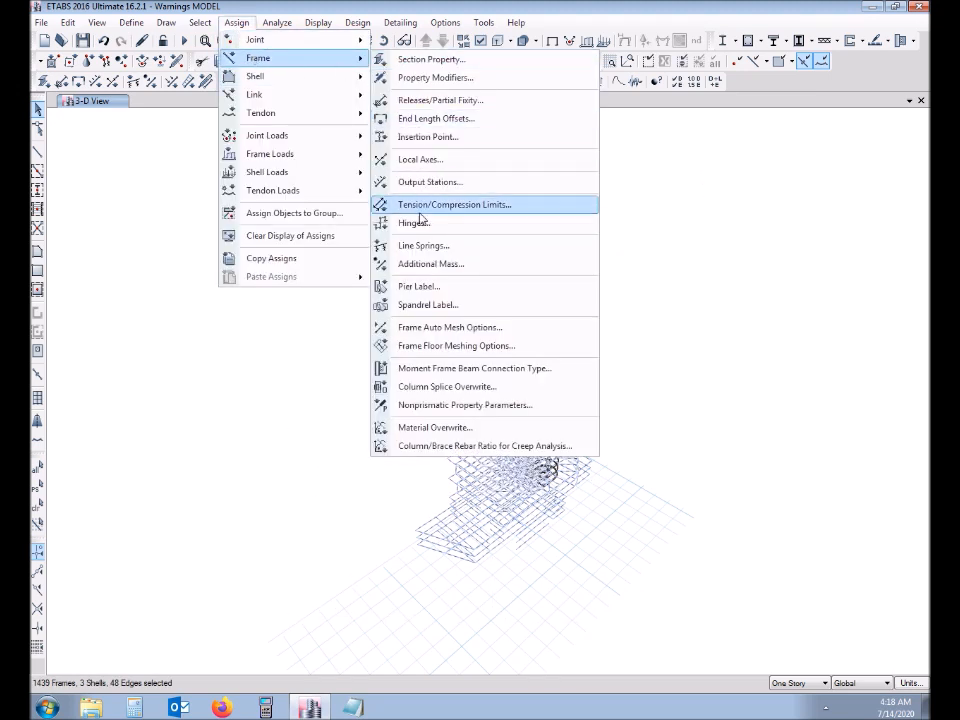
click(507, 336)
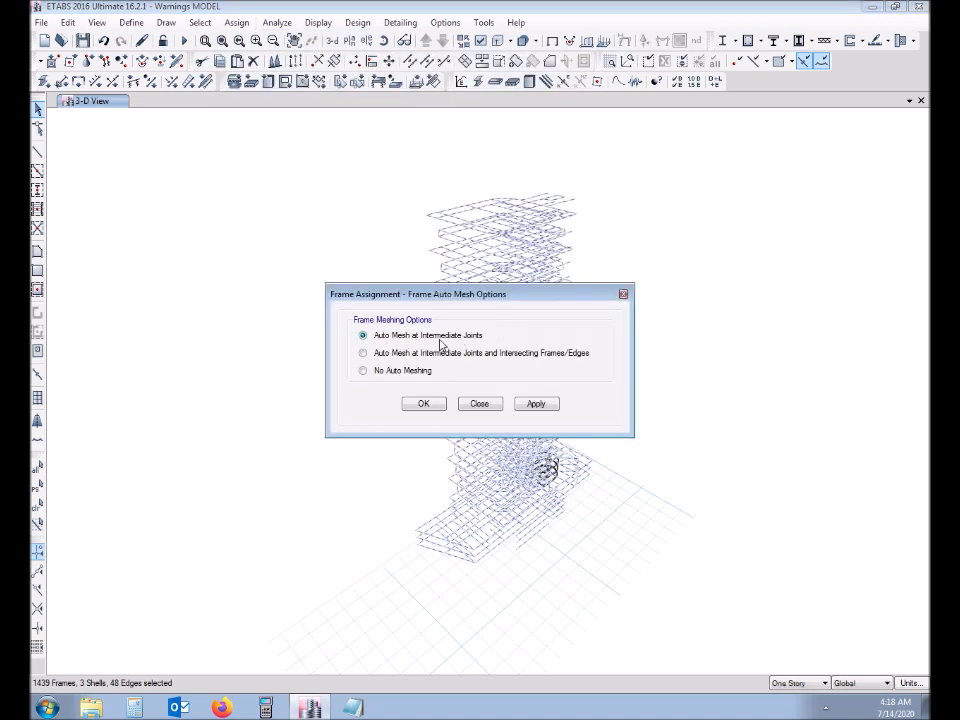
click(423, 403)
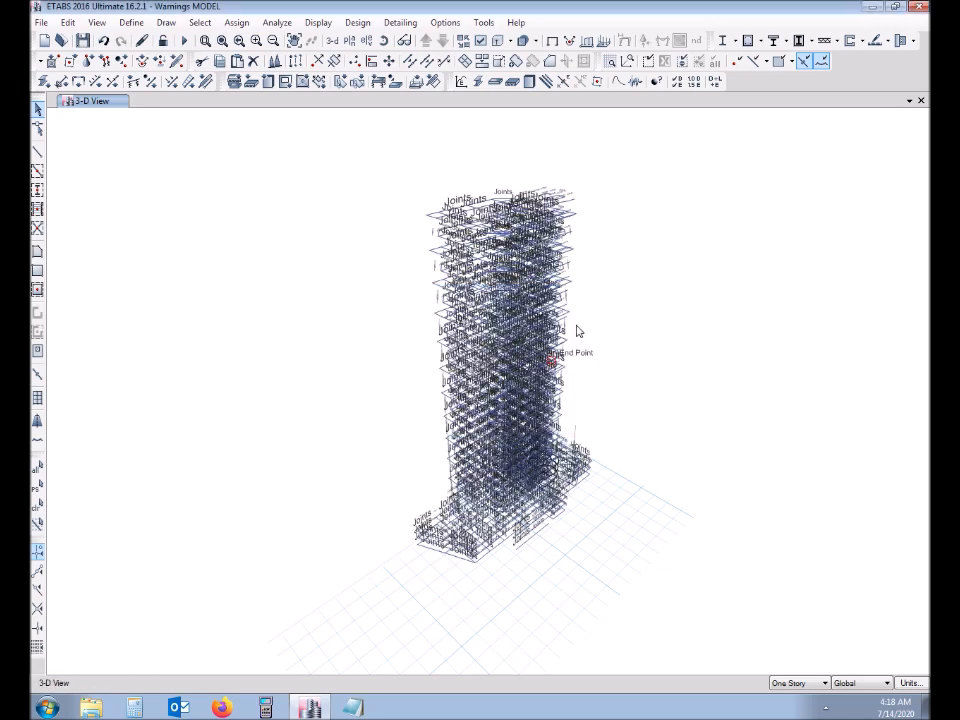
Clear the frame mesh labels from the 3-D view and restore the default view options with all object types displayed.
click(551, 40)
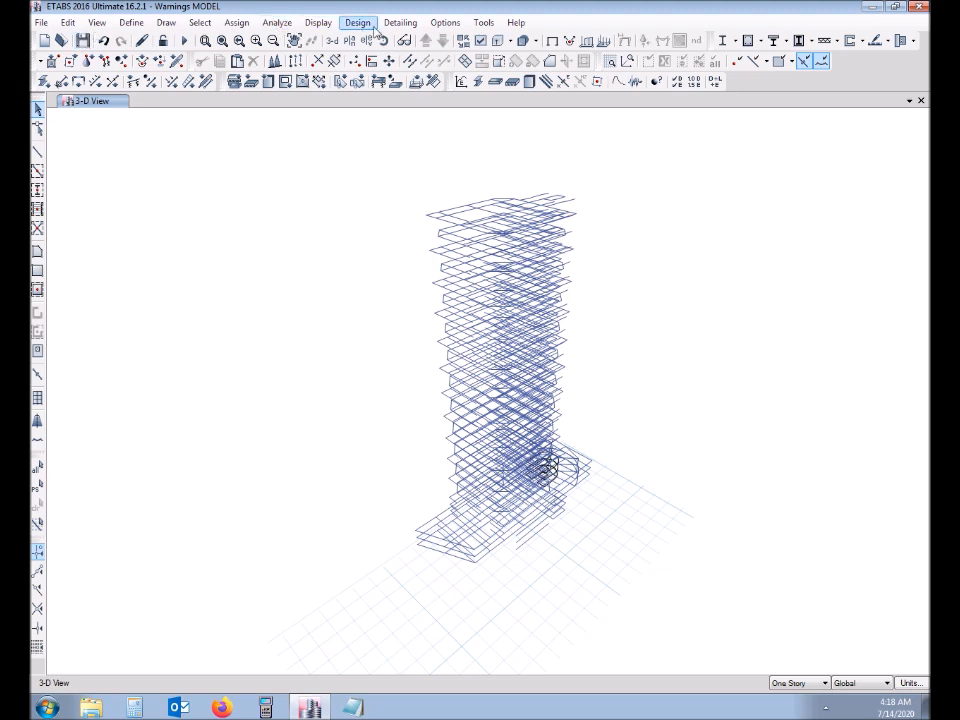
click(481, 41)
click(279, 589)
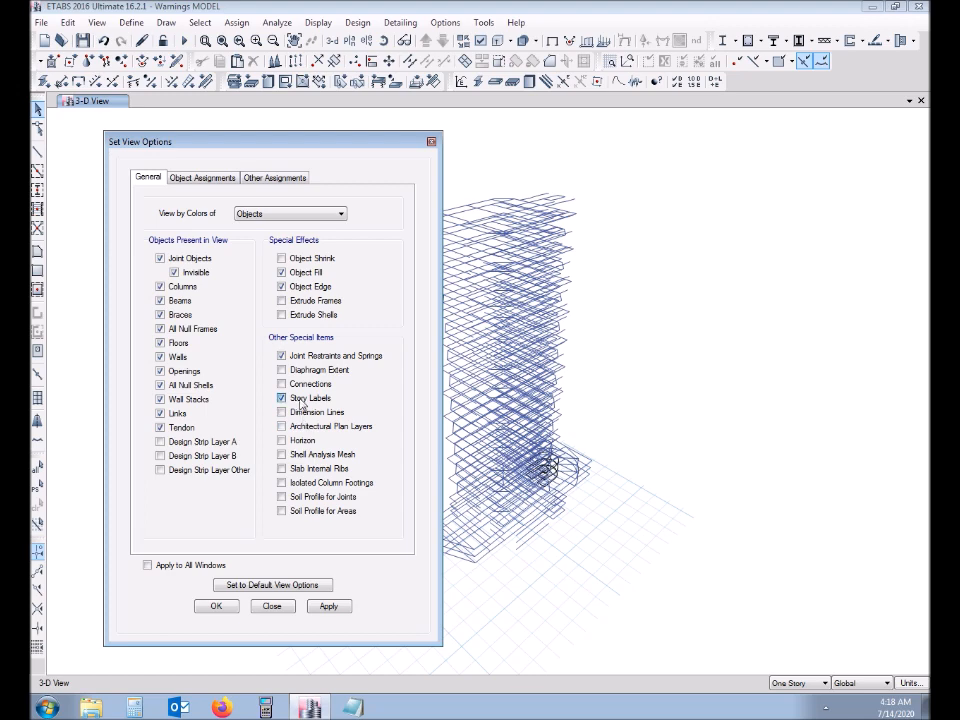
click(215, 605)
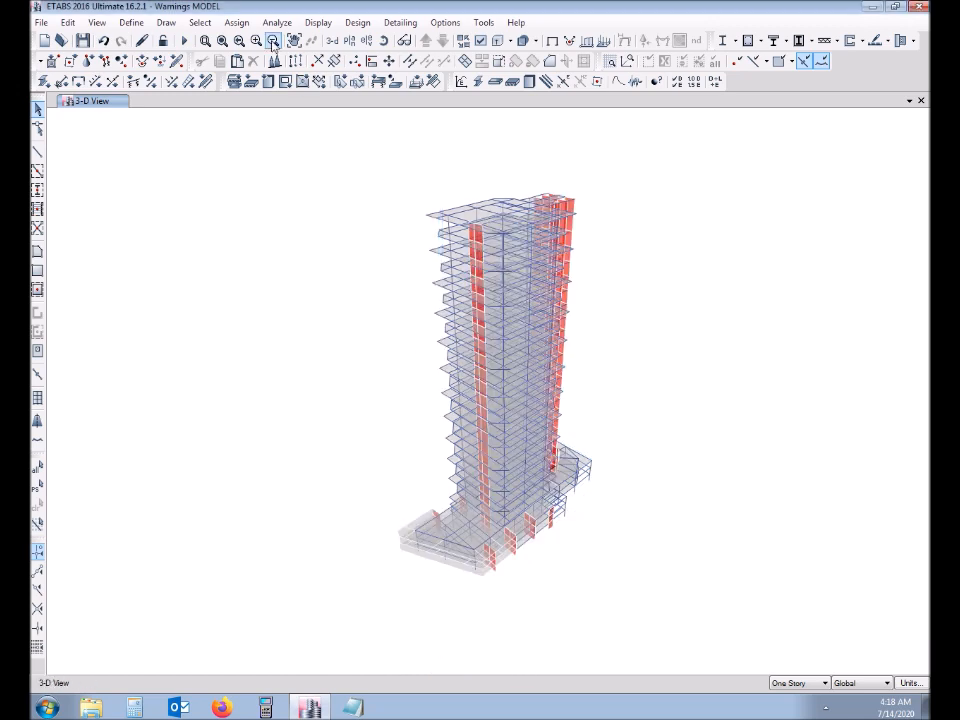
Run the model check at a 0.1 in length tolerance with trimming or extending frames and moving joints to fix problems enabled.
click(277, 22)
click(302, 37)
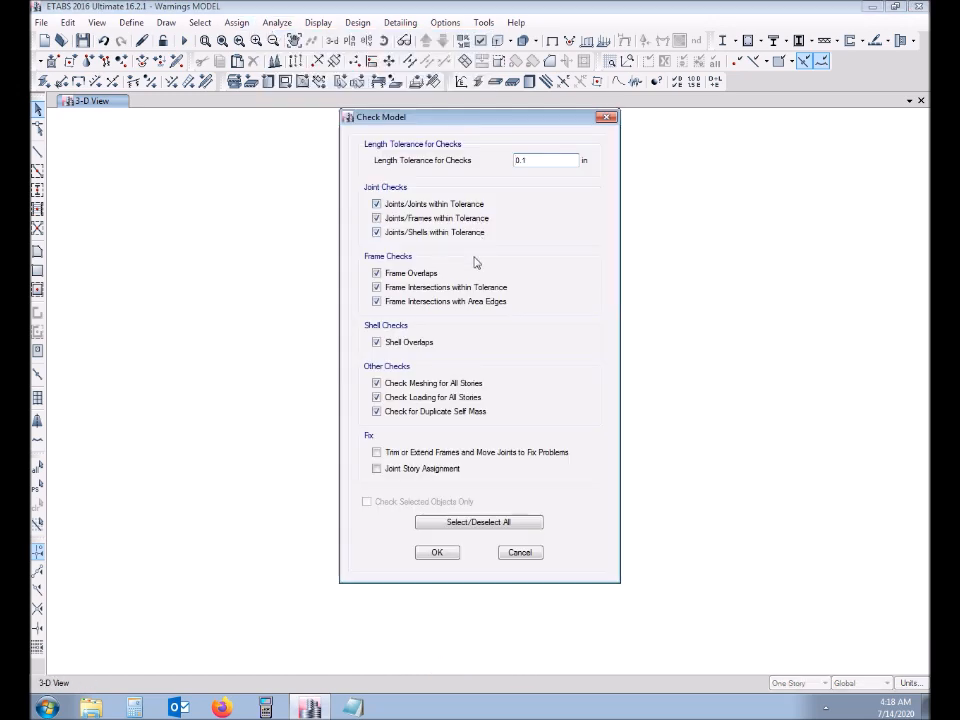
click(408, 456)
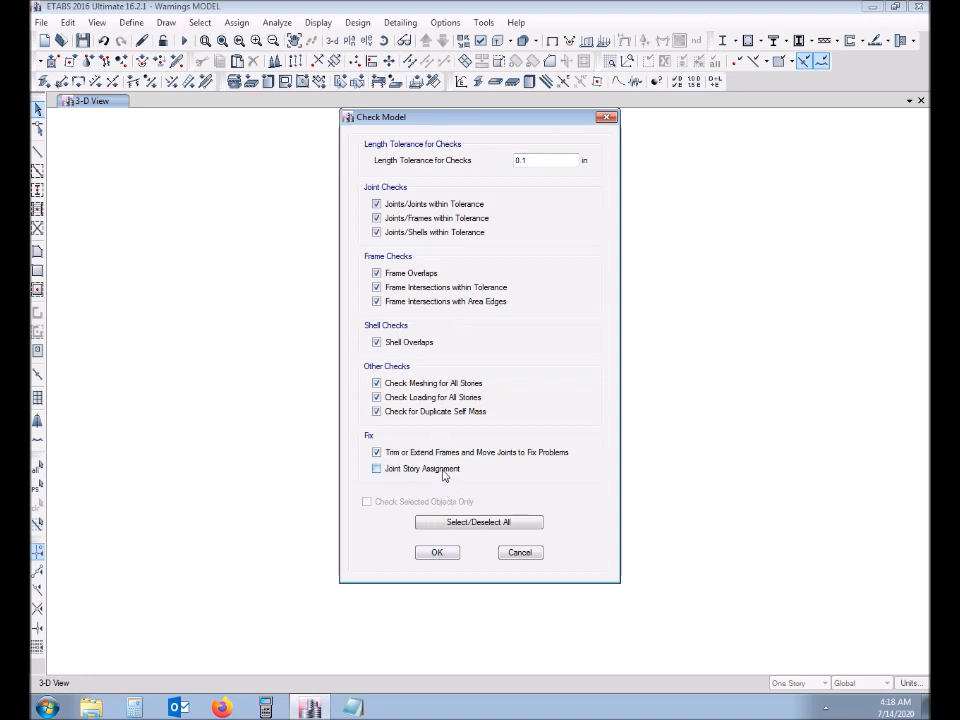
click(437, 552)
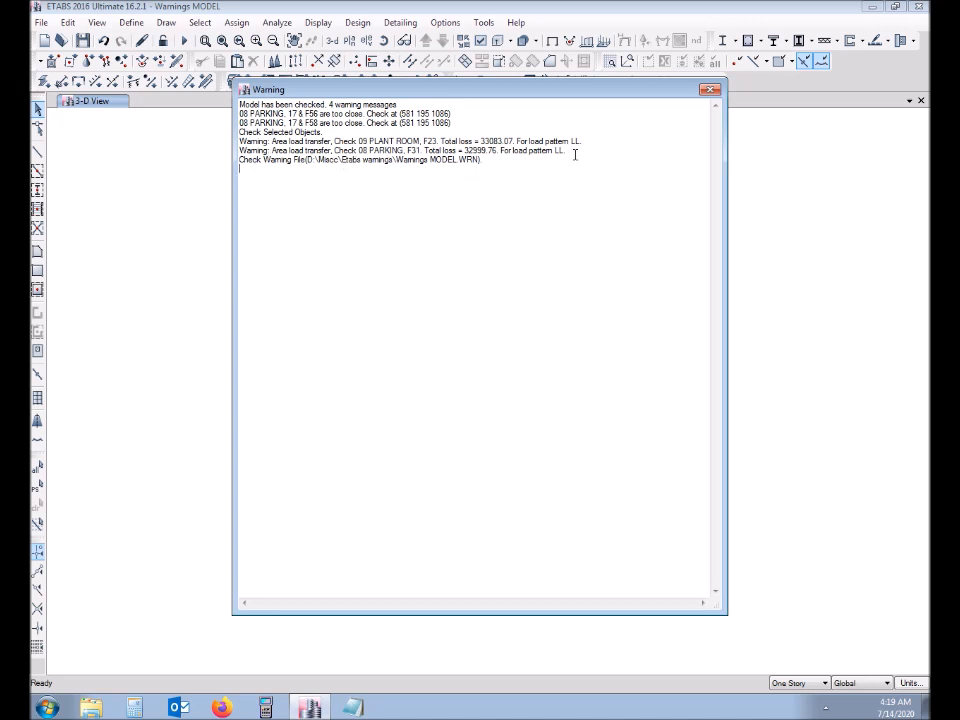
Copy the reported model check warnings, from the 08 PARKING messages through the area load transfer messages, into Notepad.
drag(575, 154, 239, 113)
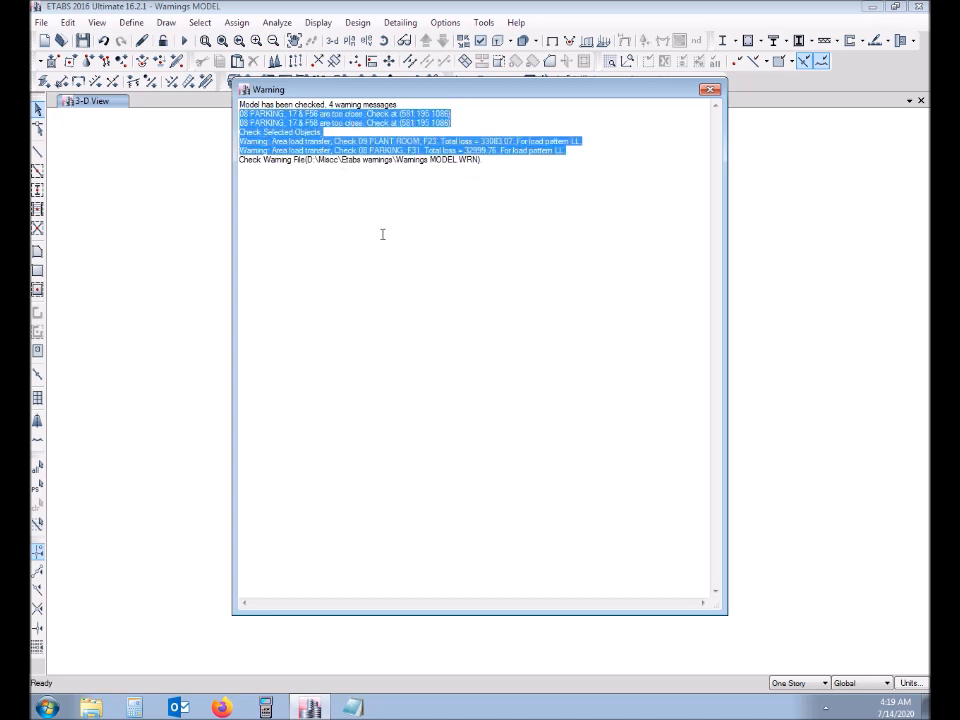
key(Delete)
click(711, 91)
click(357, 706)
key(ctrl+v)
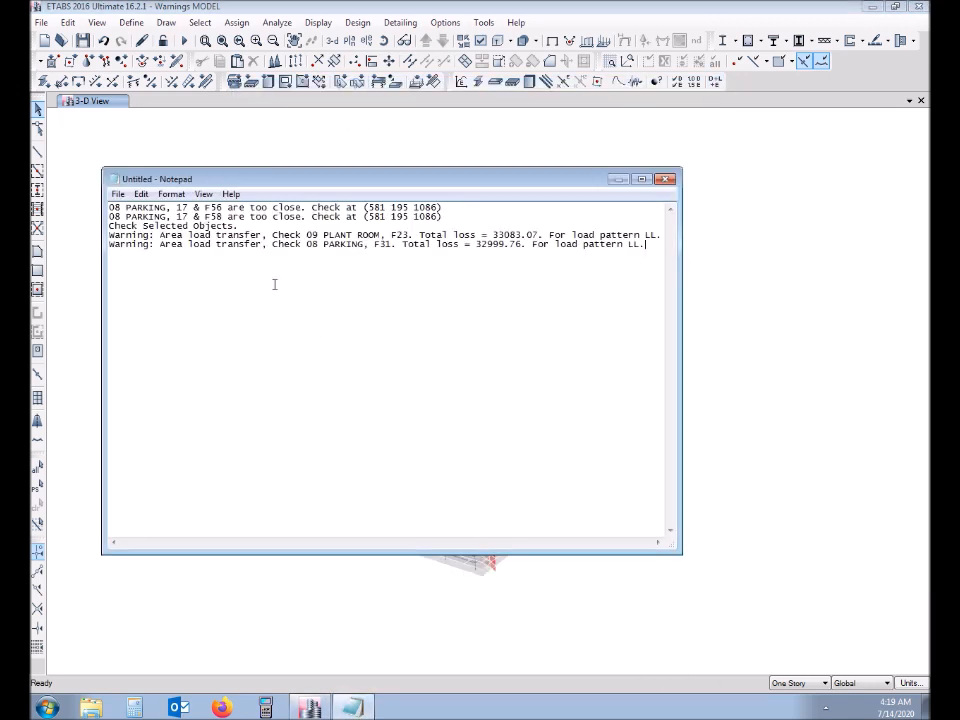
Delete the "Check Selected Objects." line from the pasted notes and return to ETABS.
shift+click(100, 228)
key(Delete)
key(Delete)
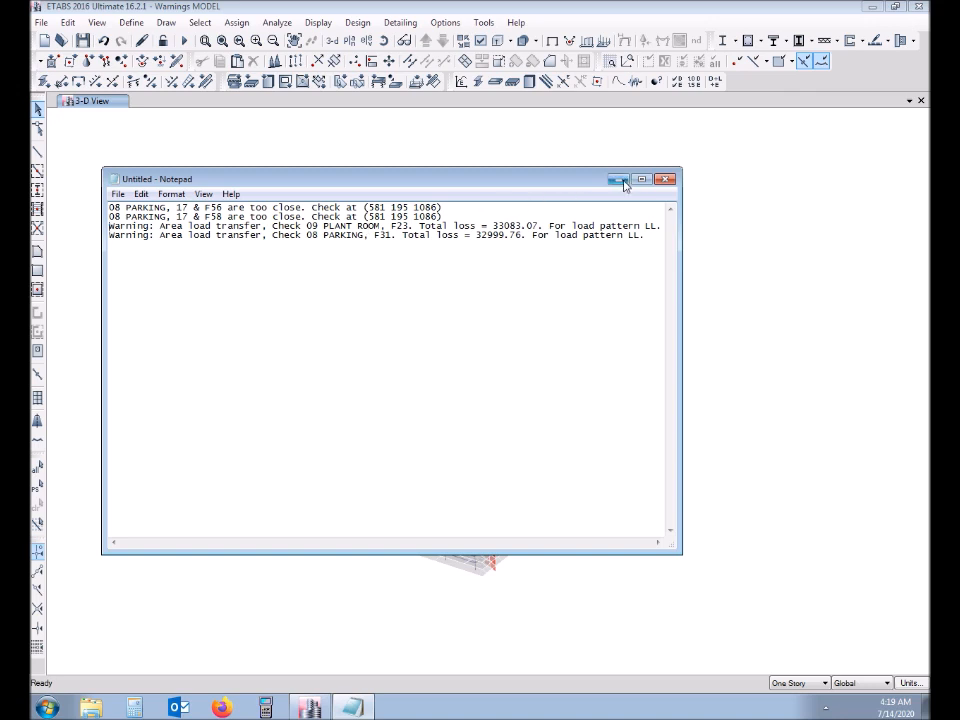
click(564, 160)
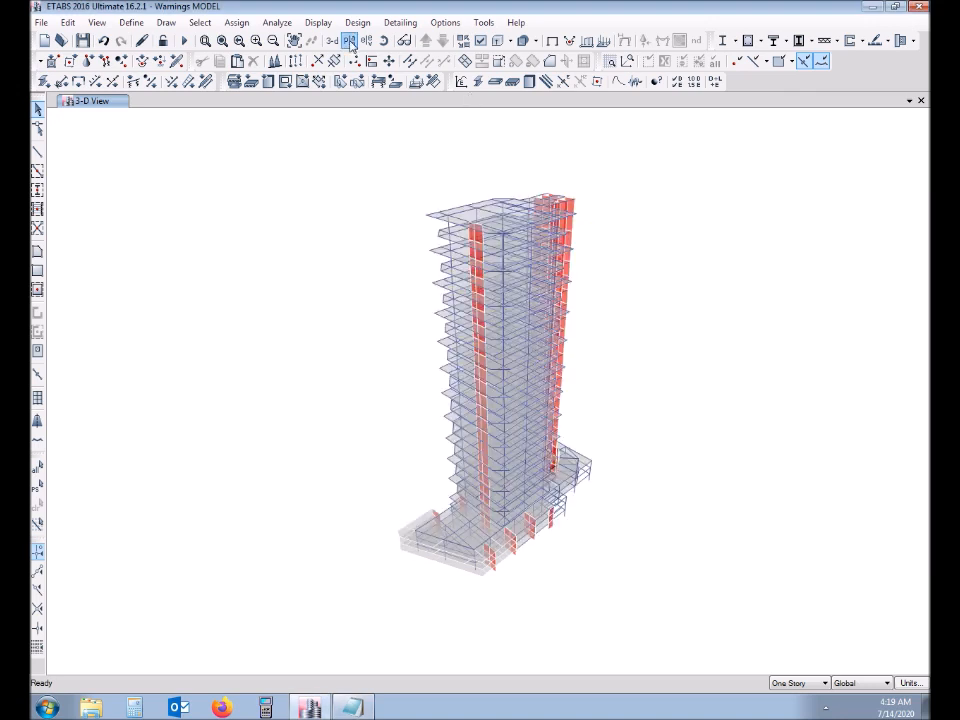
Look up the affected story in the Notepad warnings and open the plan view of 08 PARKING.
click(349, 40)
key(alt+Tab)
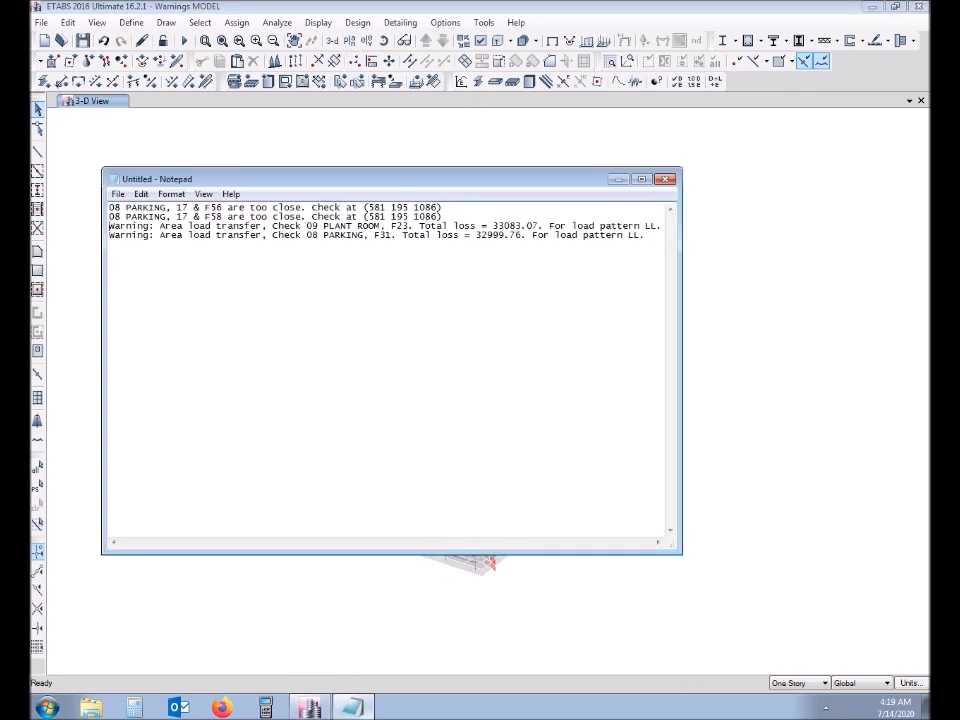
key(alt+Tab)
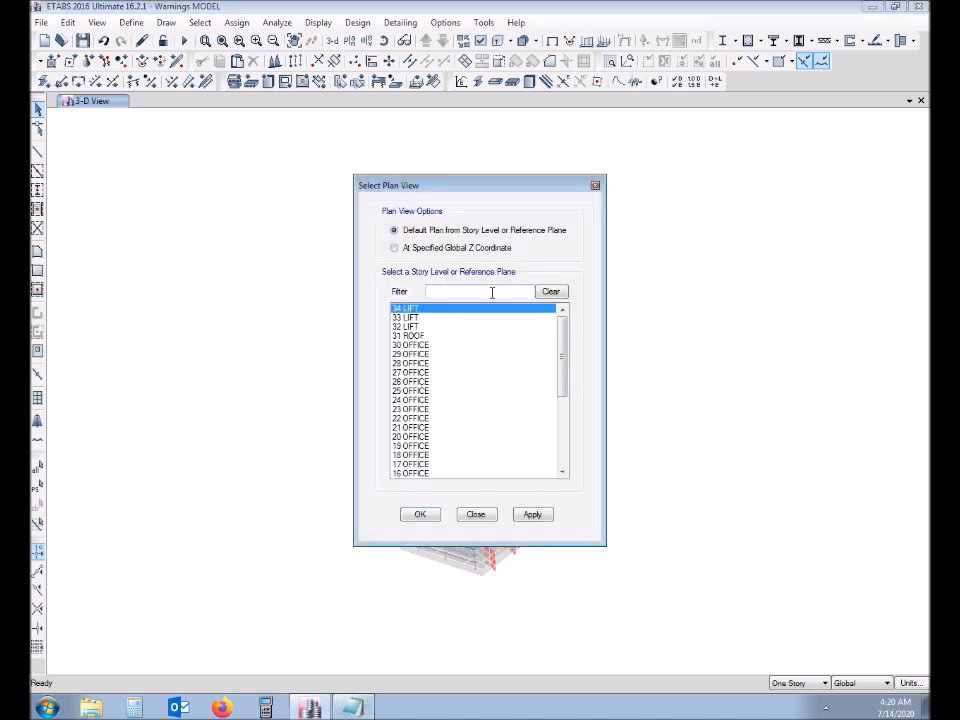
click(491, 292)
text(8)
click(439, 326)
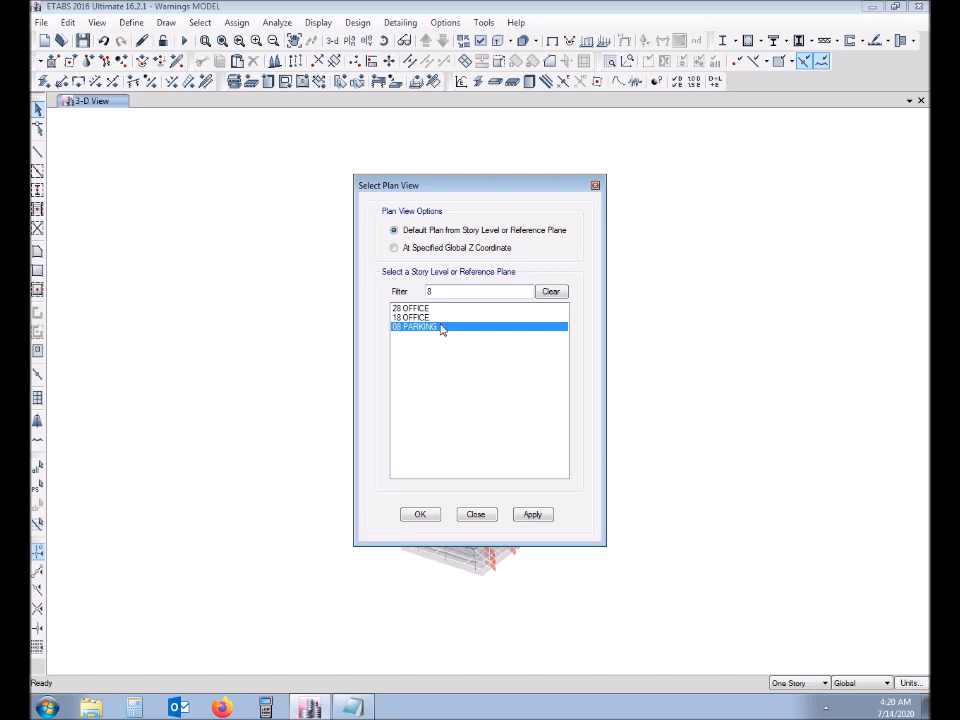
click(420, 515)
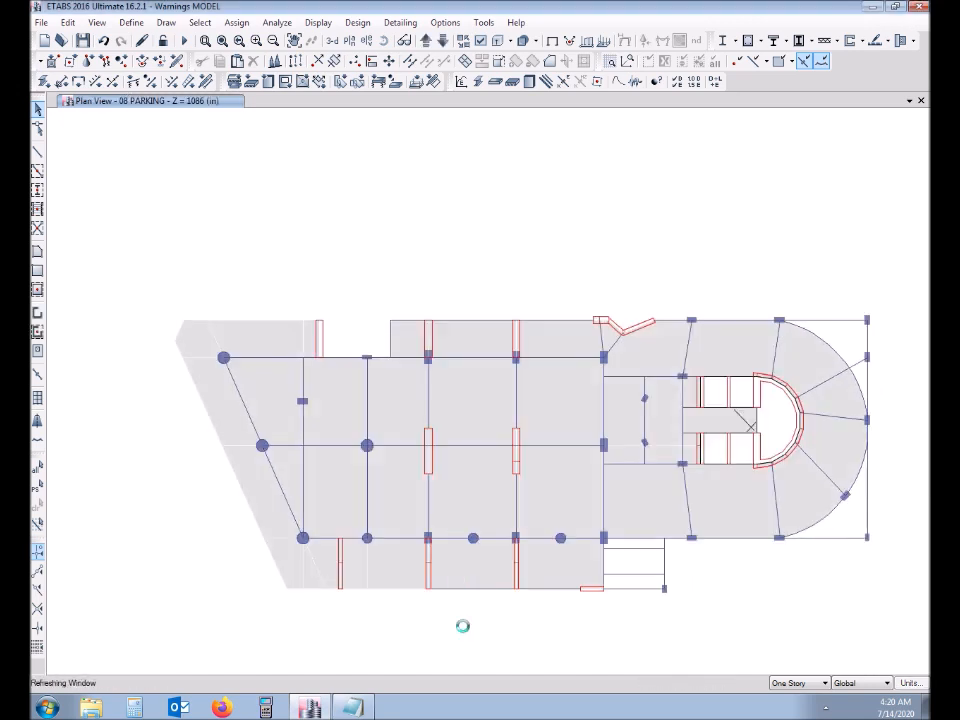
Review the warnings in Notepad and display the shell labels on the 08 PARKING plan.
click(350, 708)
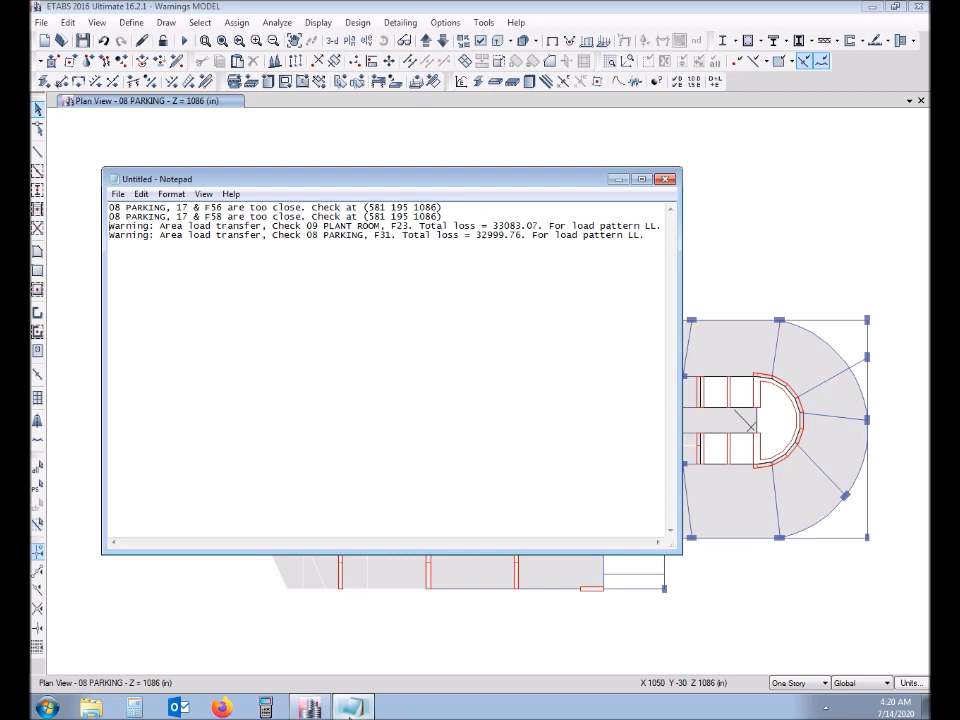
click(506, 124)
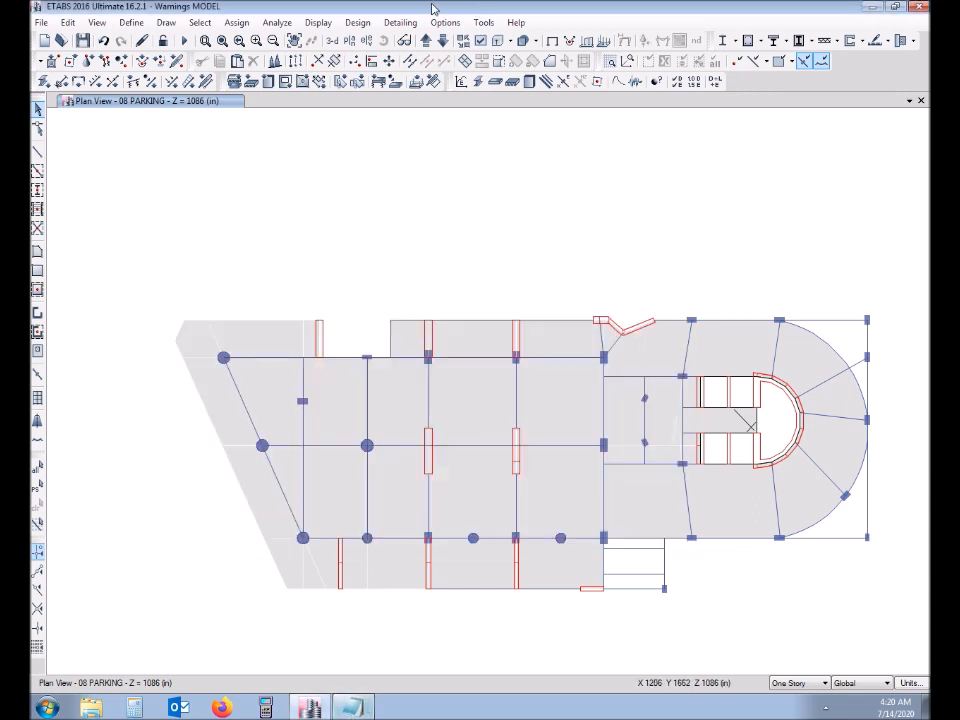
click(481, 41)
click(203, 177)
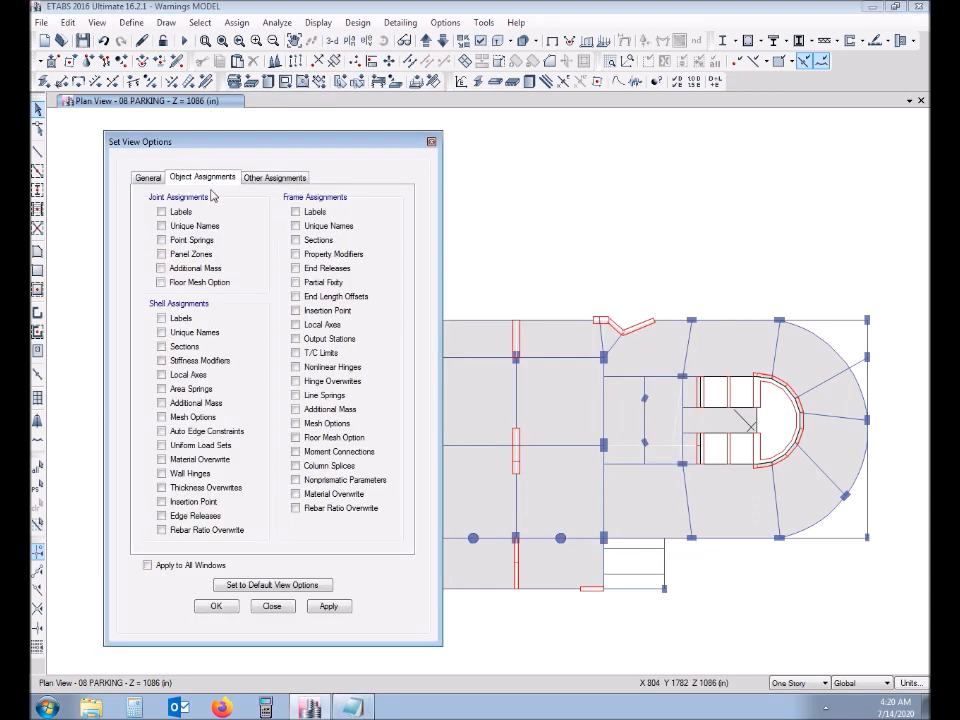
click(182, 319)
click(199, 603)
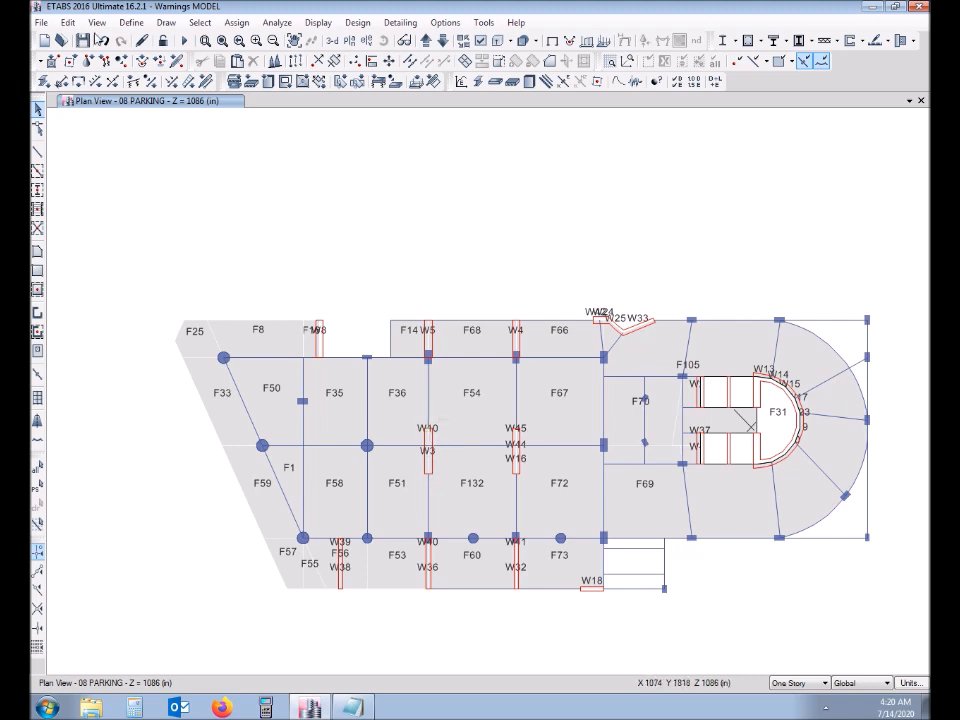
Select shells F56 and F58 by their shell labels, keeping the story level at All.
click(199, 22)
mouse_move(222, 40)
mouse_move(422, 172)
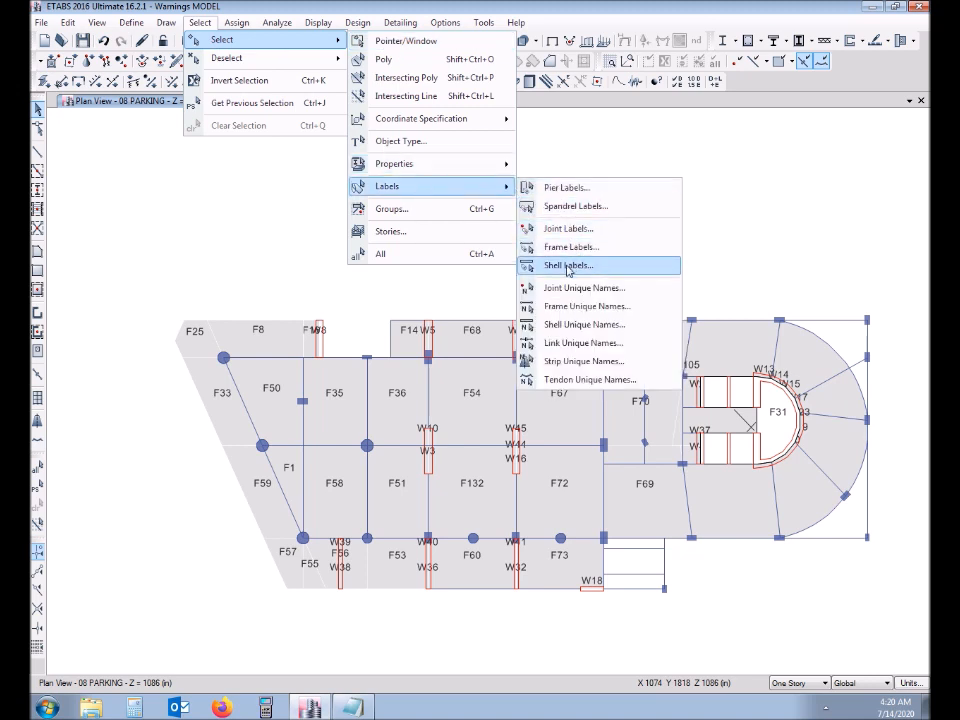
click(567, 266)
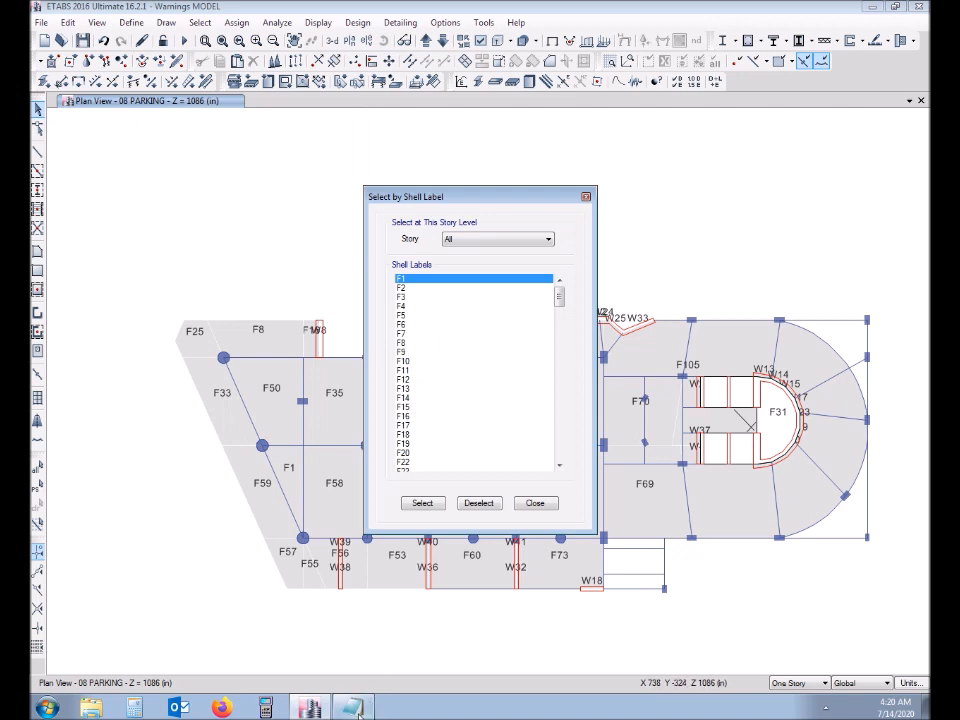
click(358, 710)
click(354, 709)
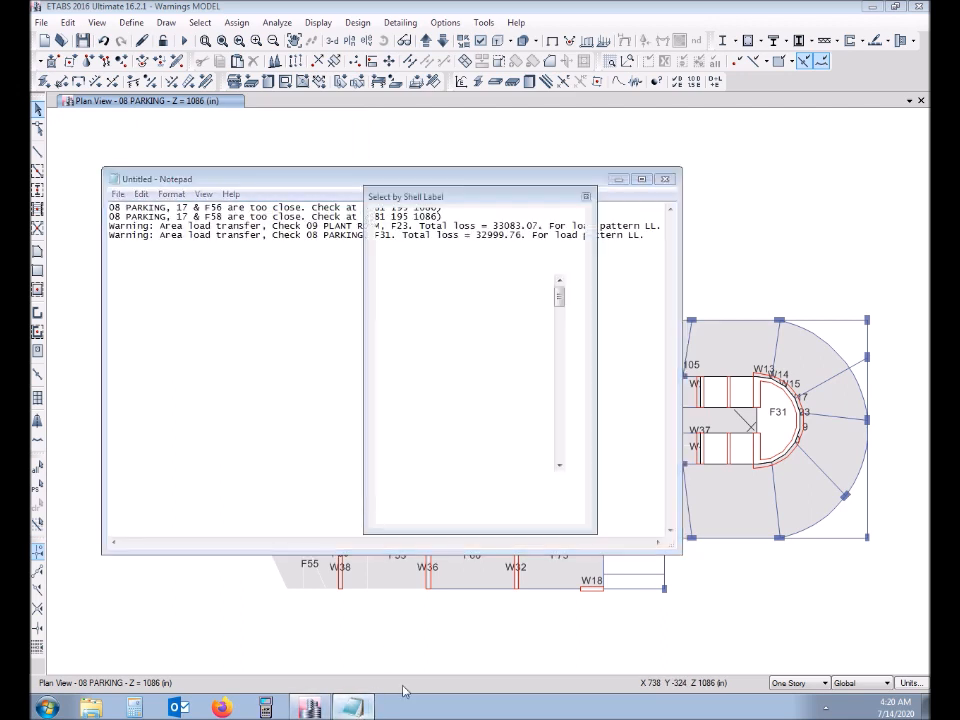
drag(559, 291, 568, 341)
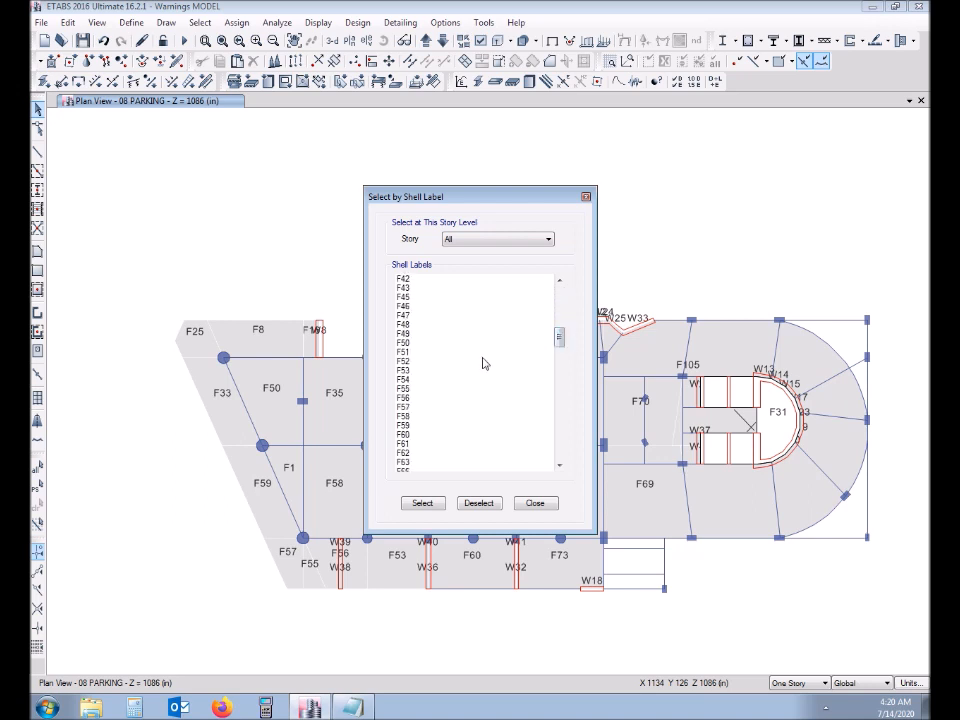
click(424, 398)
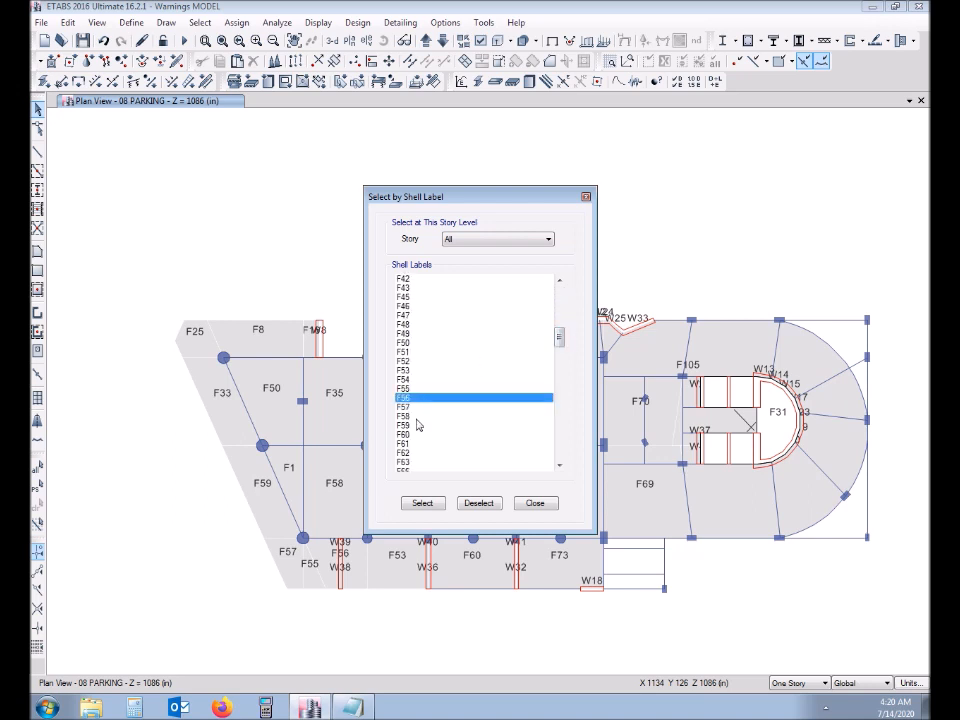
click(417, 416)
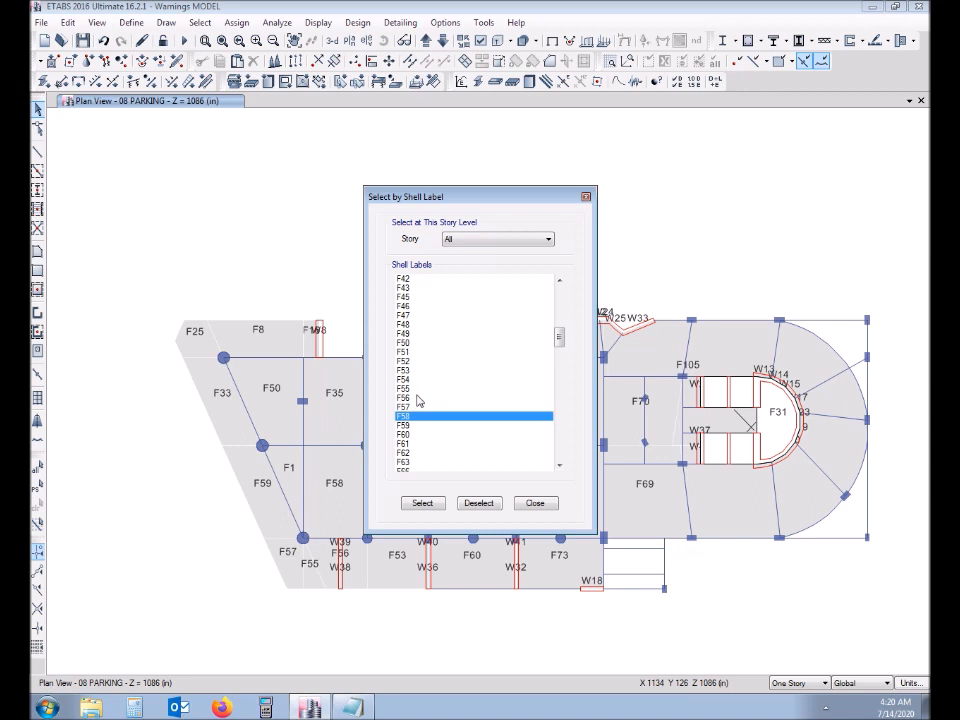
ctrl+click(415, 398)
click(422, 502)
click(535, 503)
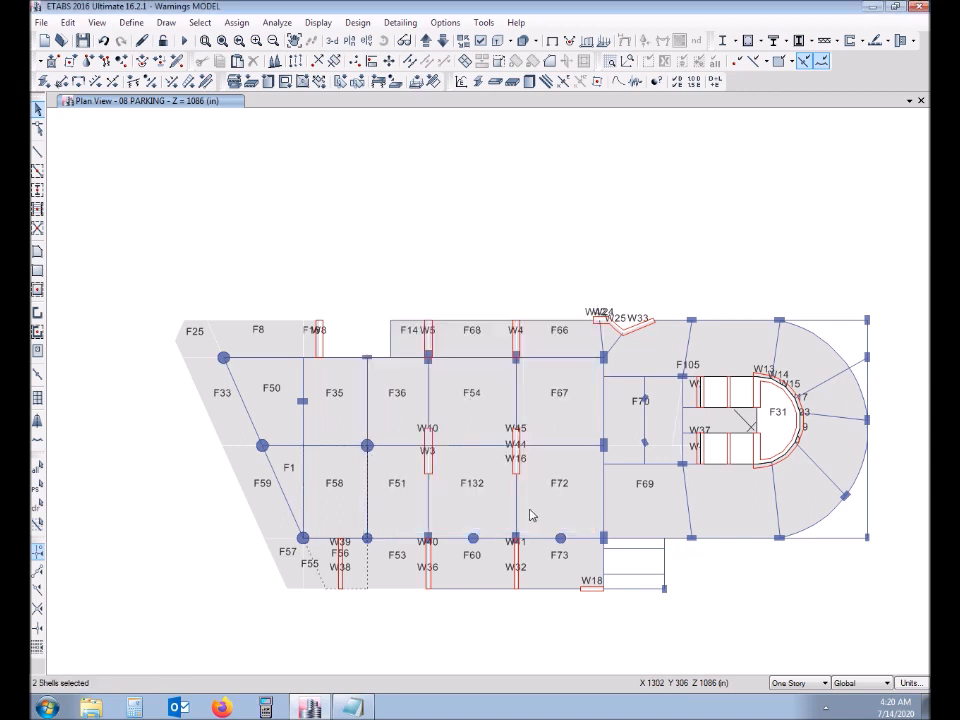
Show only the selected shells F56 and F58 to examine them, and bring all objects back into the plan view.
scroll(330, 597, up, 1)
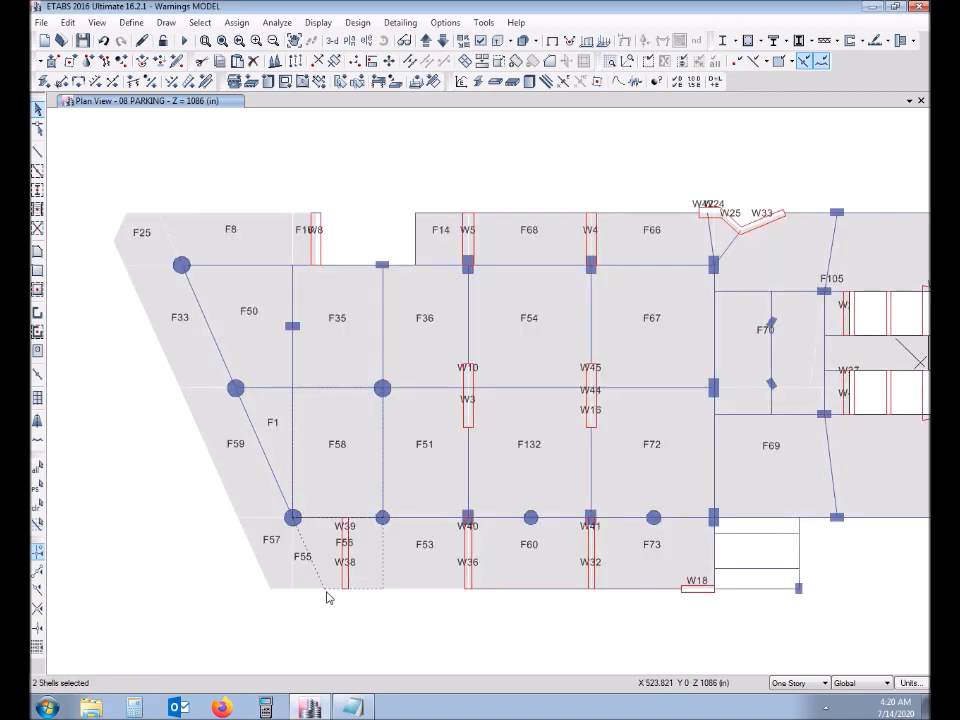
scroll(328, 596, up, 1)
scroll(397, 547, down, 1)
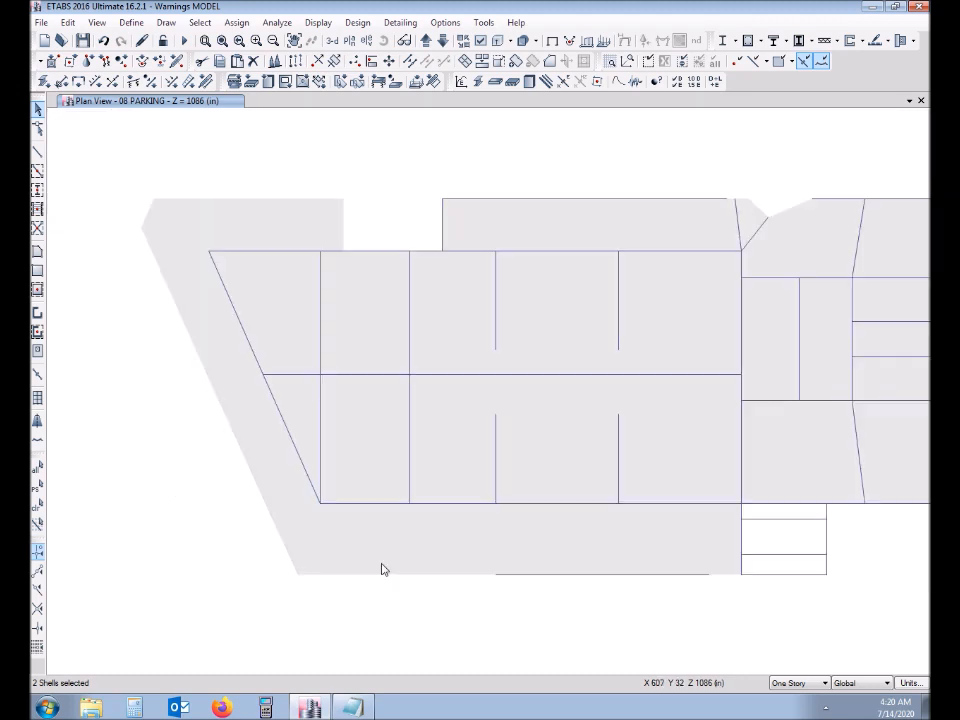
right_click(211, 545)
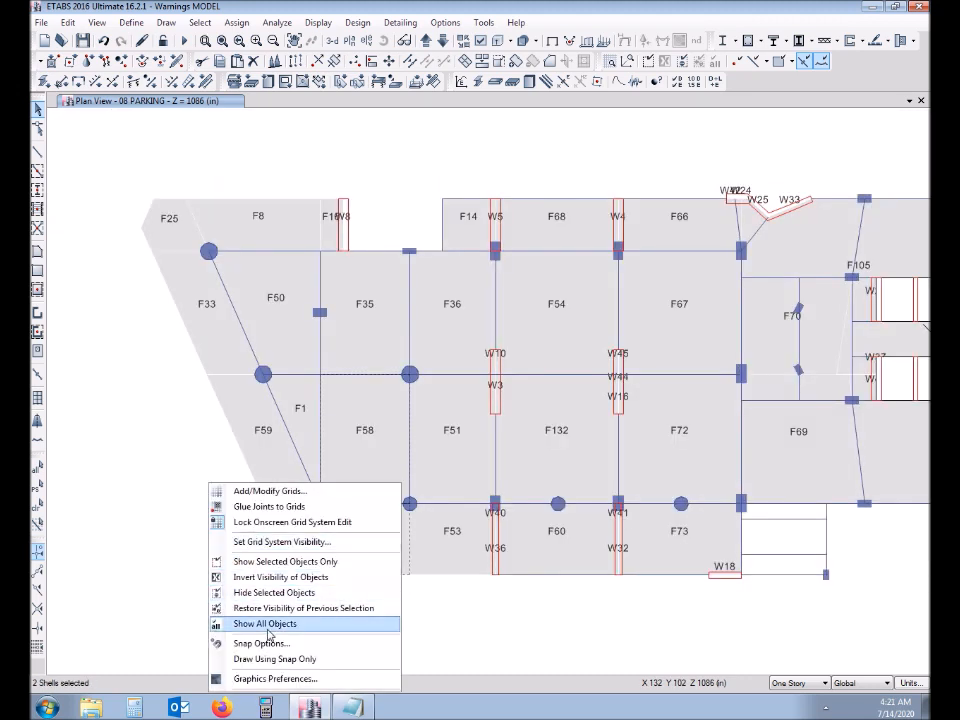
click(284, 561)
middle_drag(536, 540, 514, 532)
right_click(471, 622)
click(476, 624)
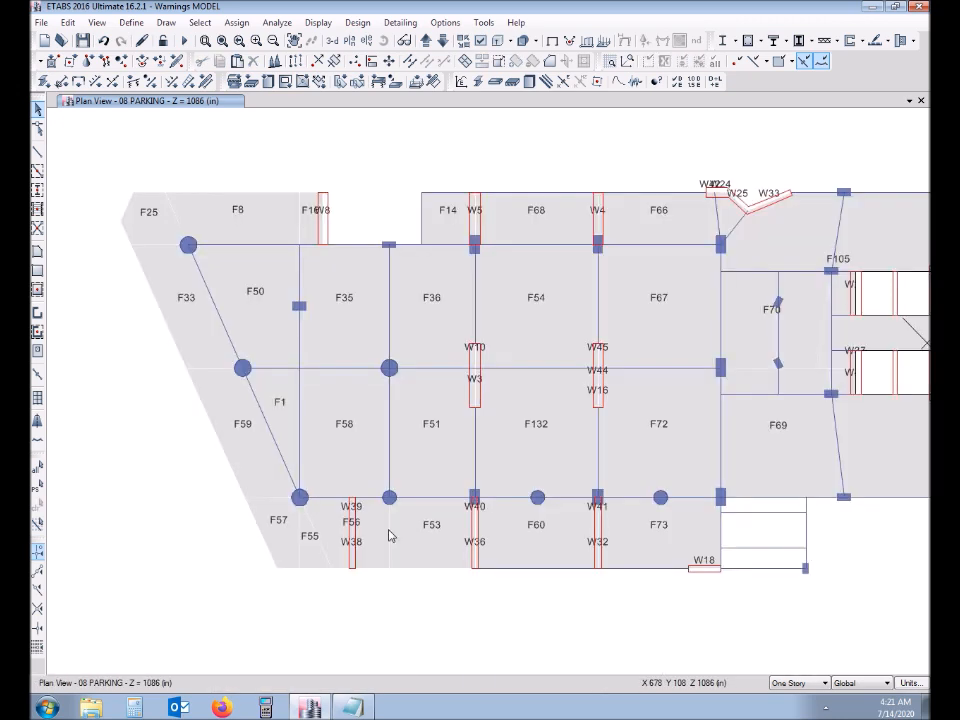
Merge shells F56 and F58 and cookie cut the merged shell at the beam crossing it, extending frames to shell edges.
click(384, 512)
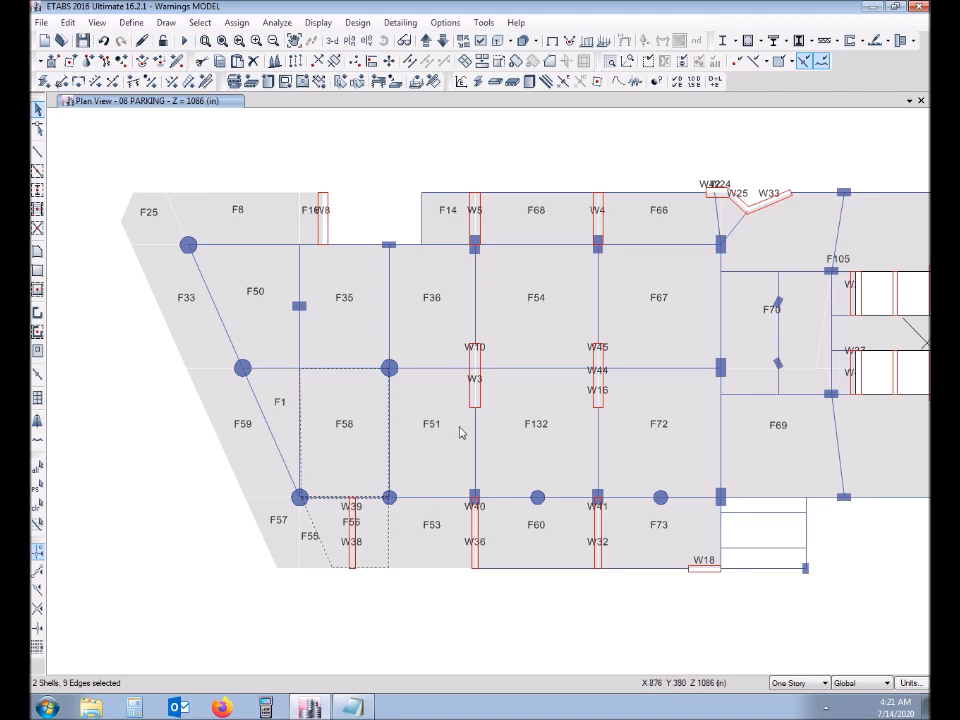
click(487, 65)
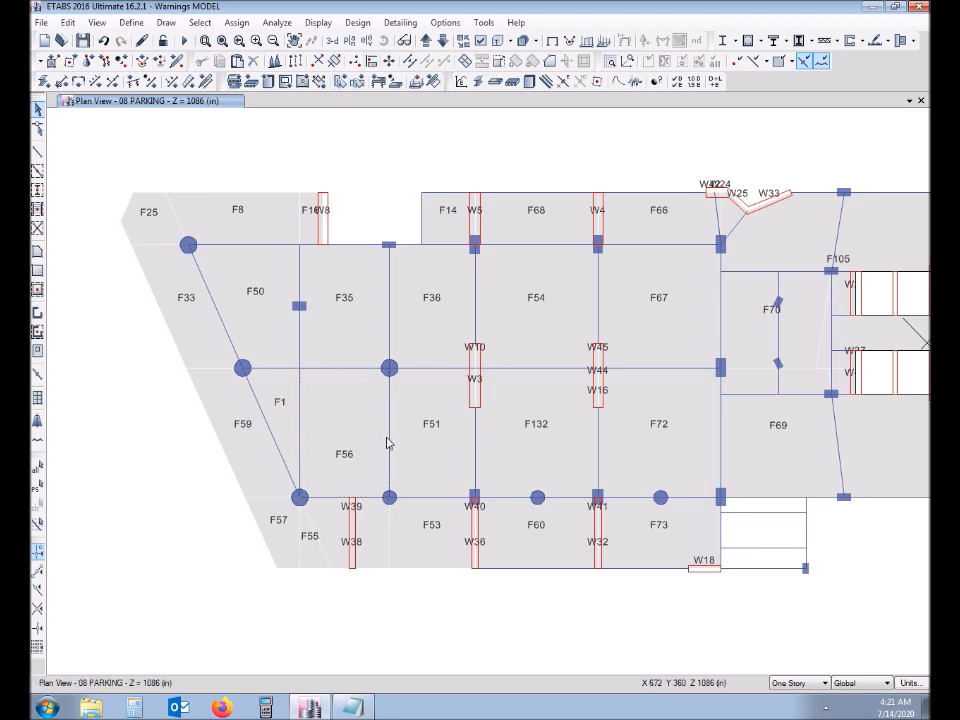
click(348, 447)
click(370, 498)
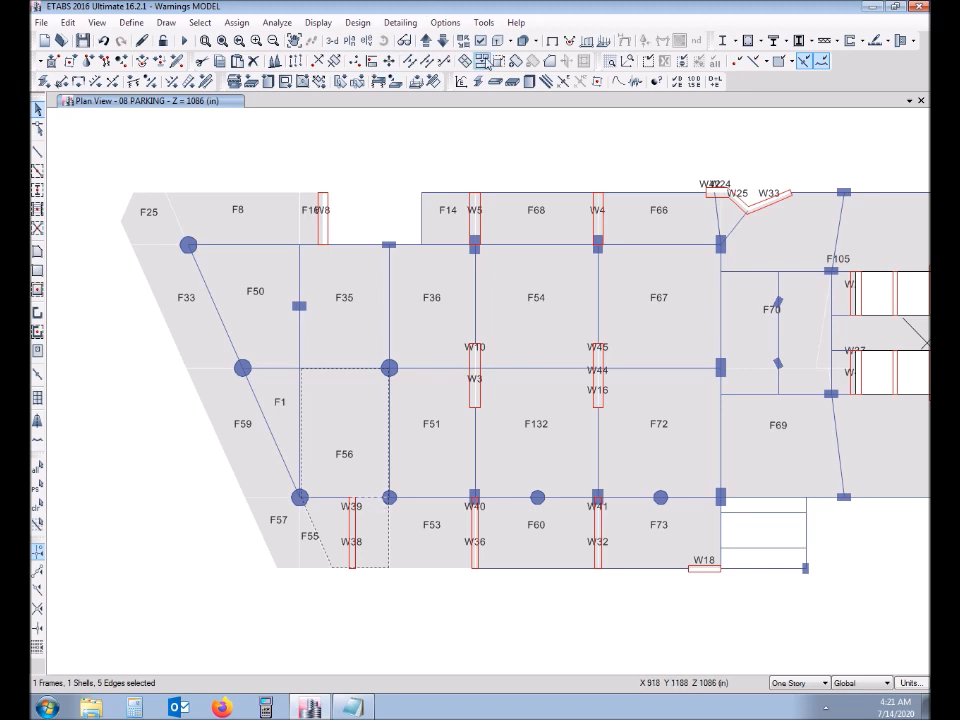
click(349, 41)
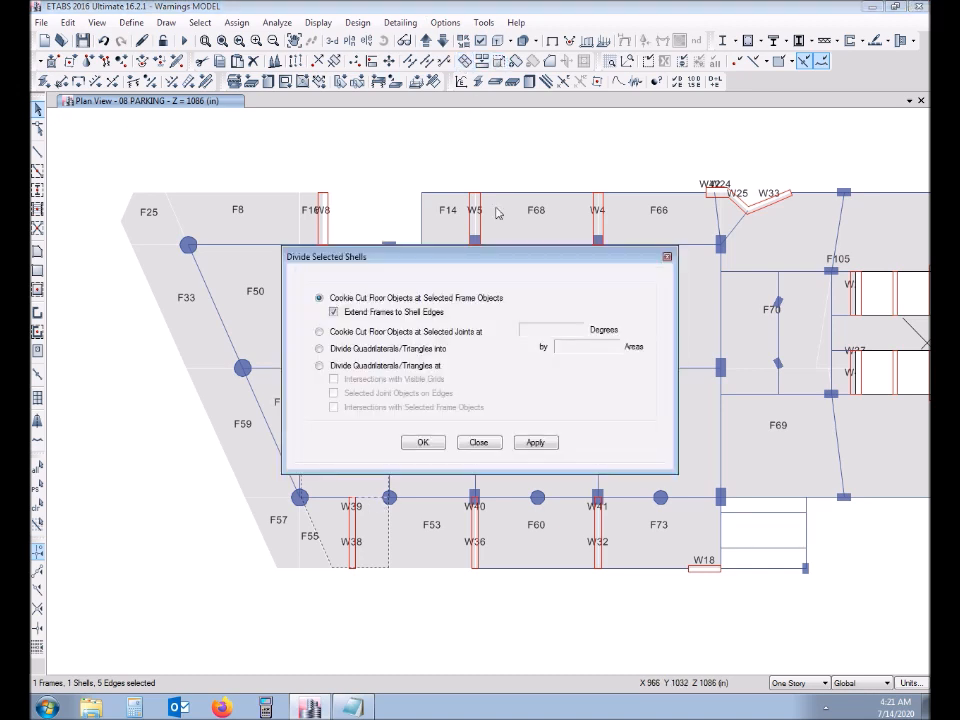
click(424, 443)
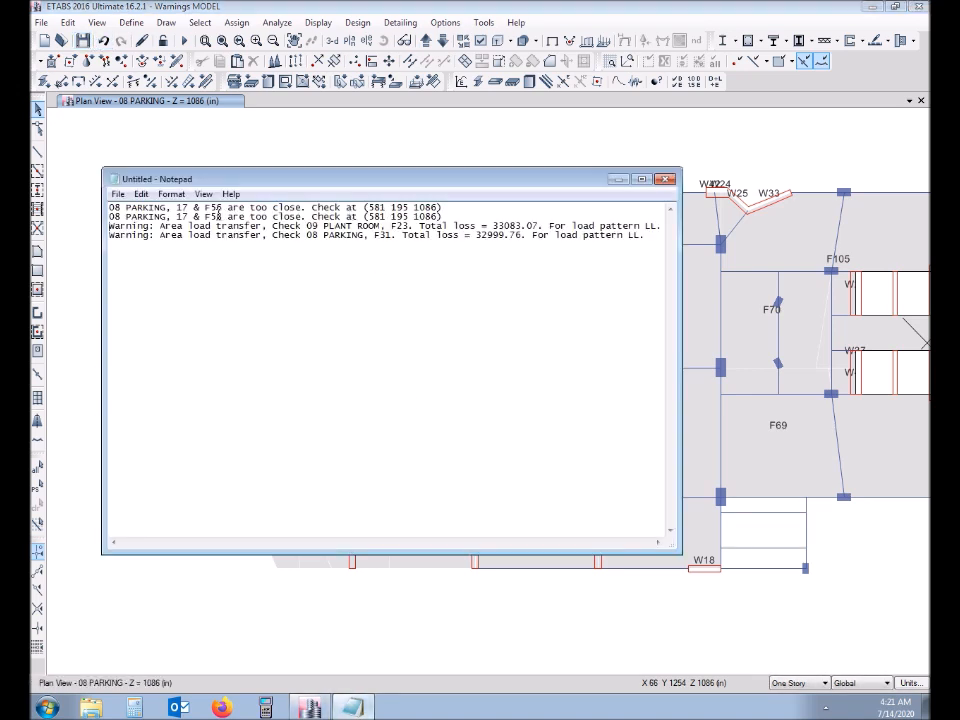
Delete the two "too close" warnings for F56 and F58 from the Notepad list and highlight label F23 in the next warning.
drag(460, 220, 100, 206)
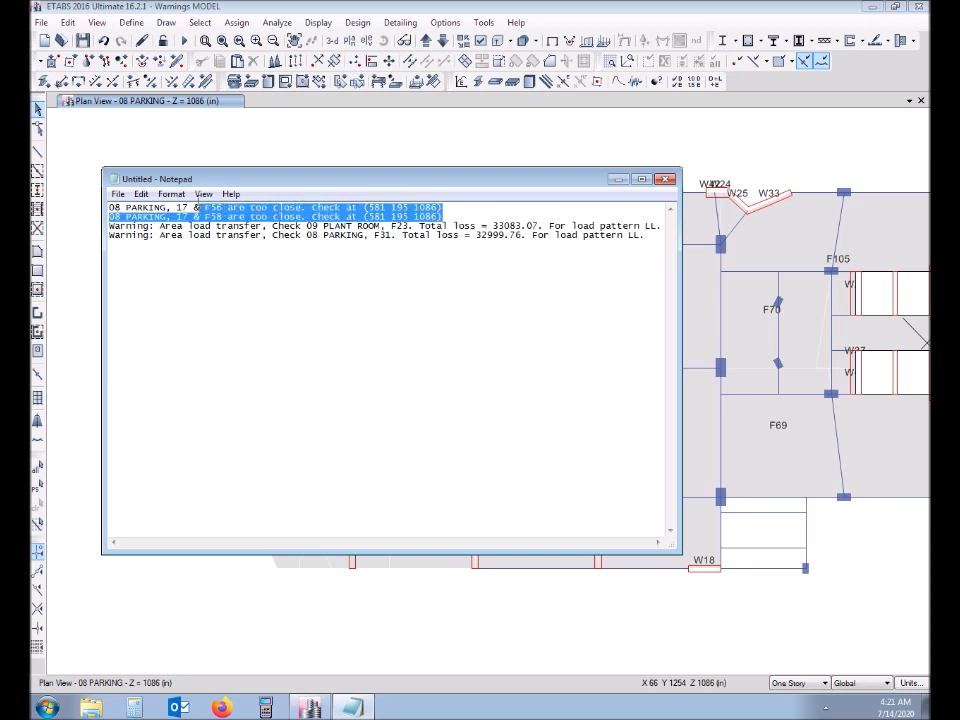
key(Delete)
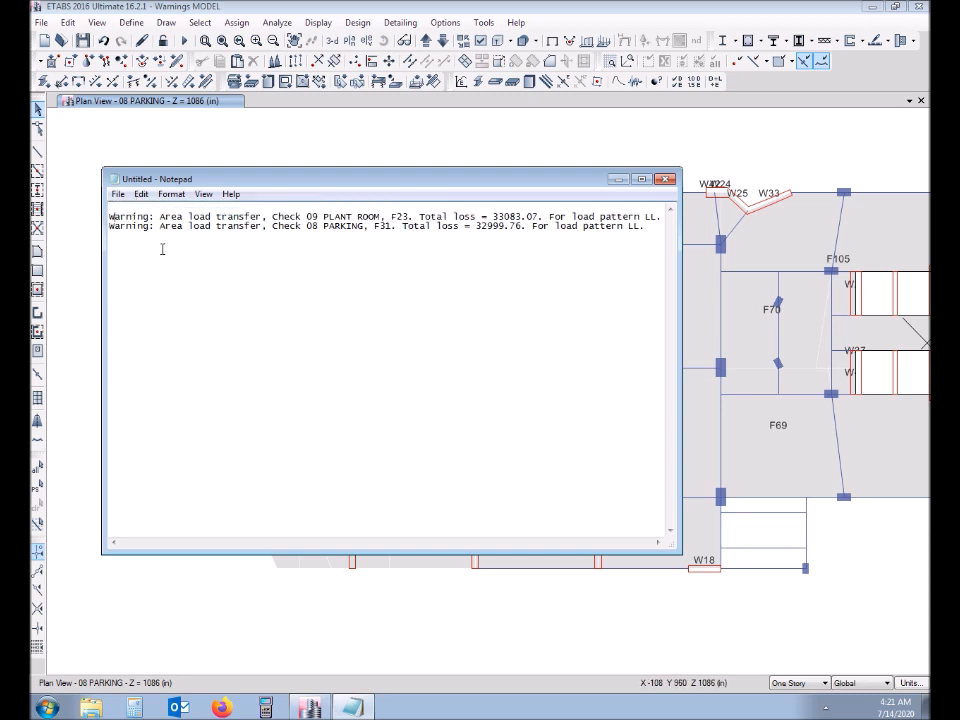
key(Delete)
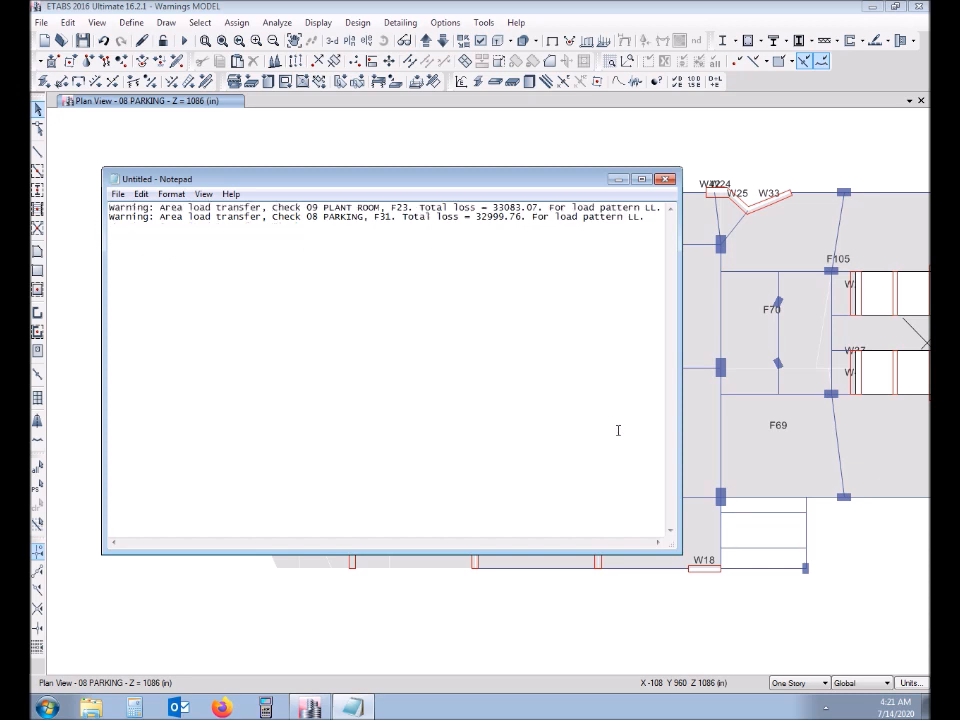
double_click(399, 208)
click(613, 182)
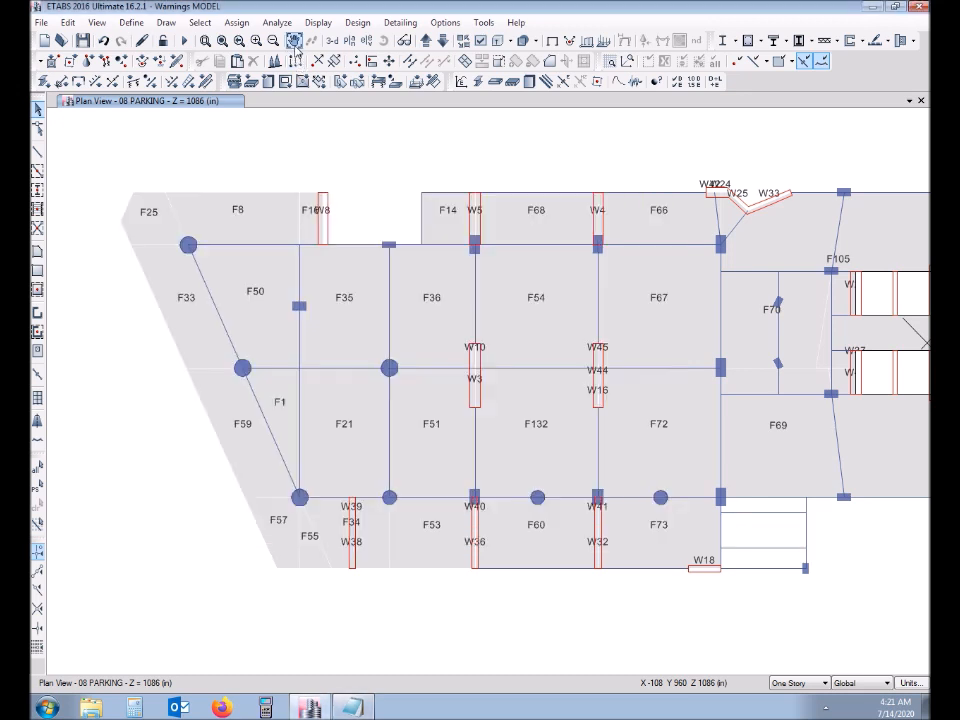
Open the plan view of story 09 PLANT ROOM, filtering the story list by 9, and consult the F23 warning in Notepad.
click(350, 42)
click(447, 290)
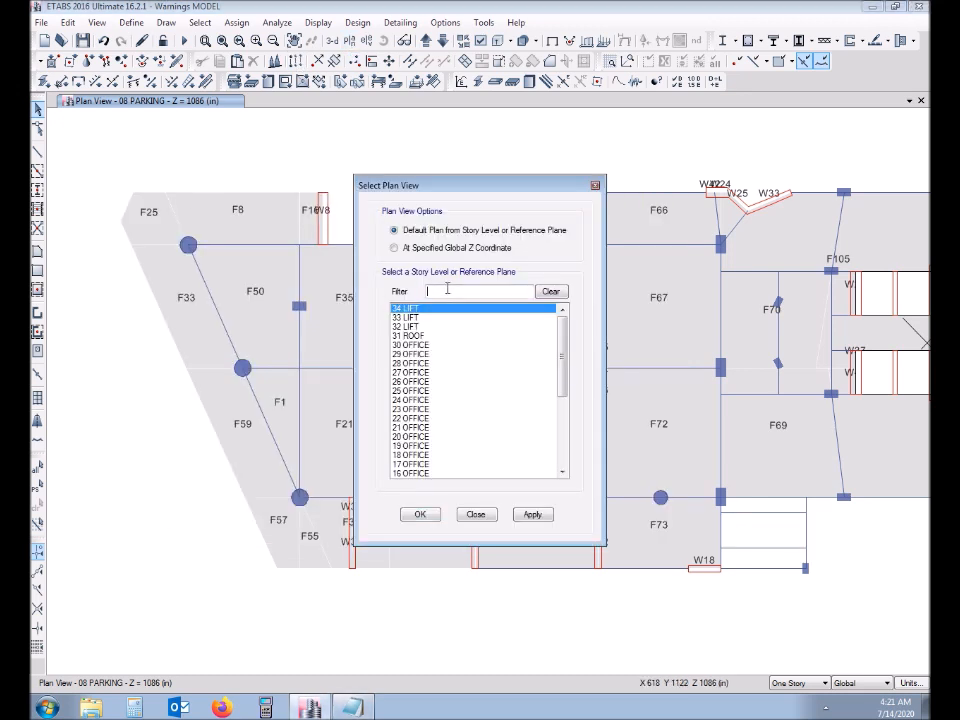
text(9)
click(420, 327)
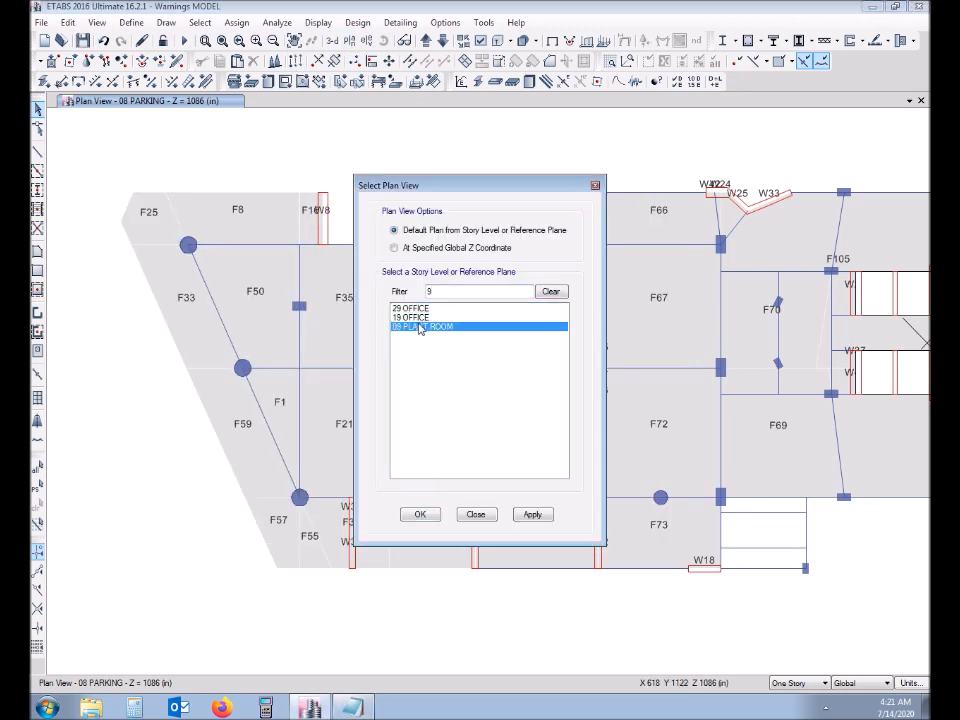
click(420, 514)
click(353, 707)
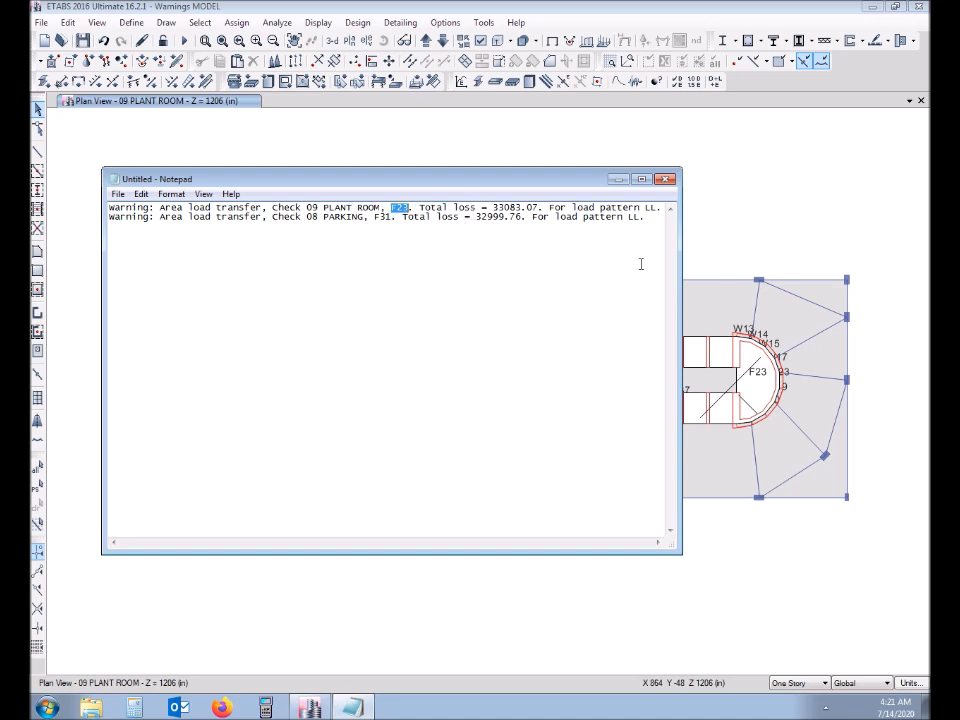
click(619, 179)
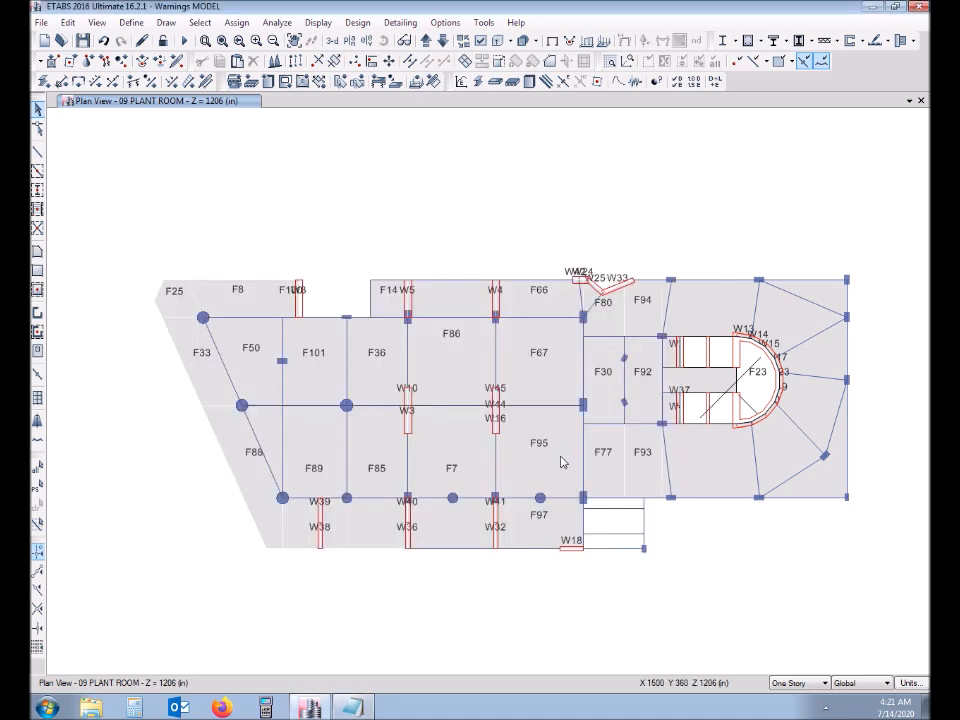
Examine shell F7 and the opening F23 inside the curved core walls on the 09 PLANT ROOM plan.
click(460, 467)
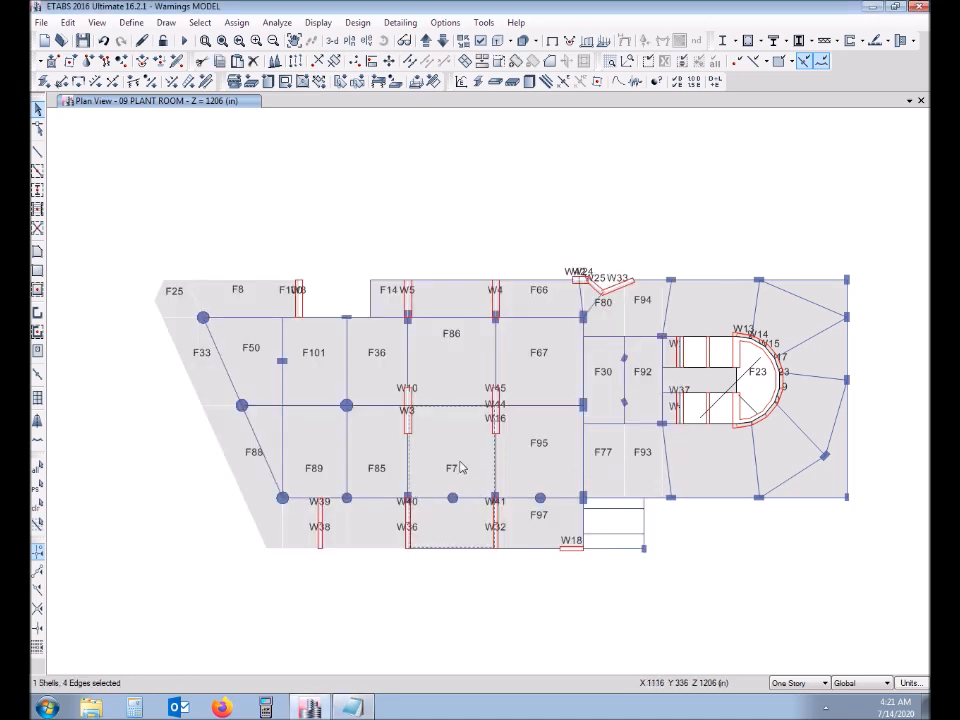
click(467, 471)
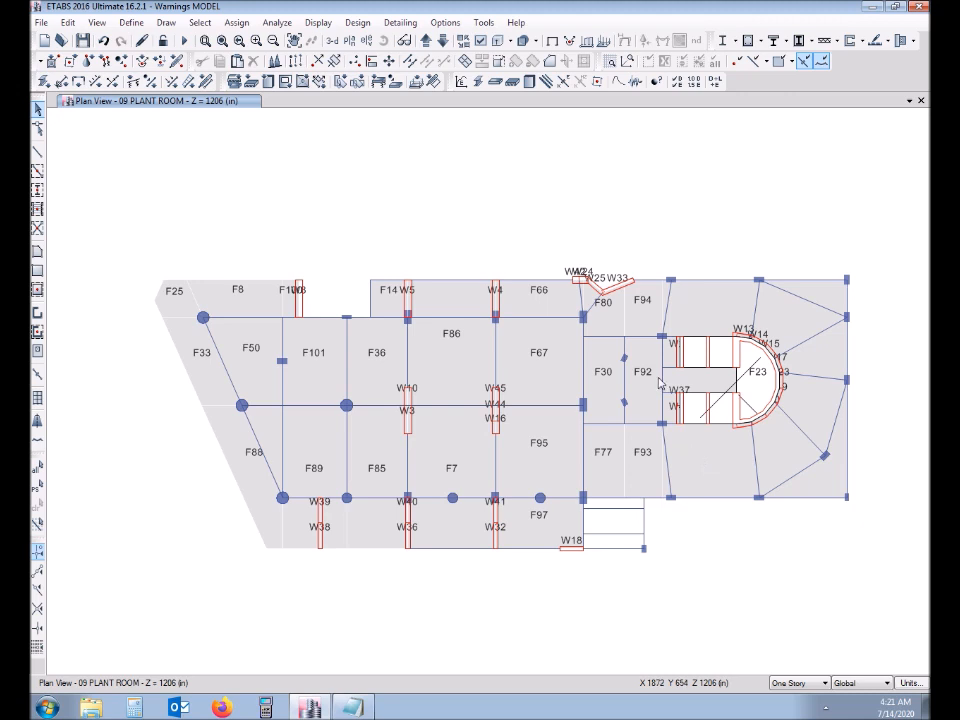
click(755, 388)
scroll(755, 390, up, 2)
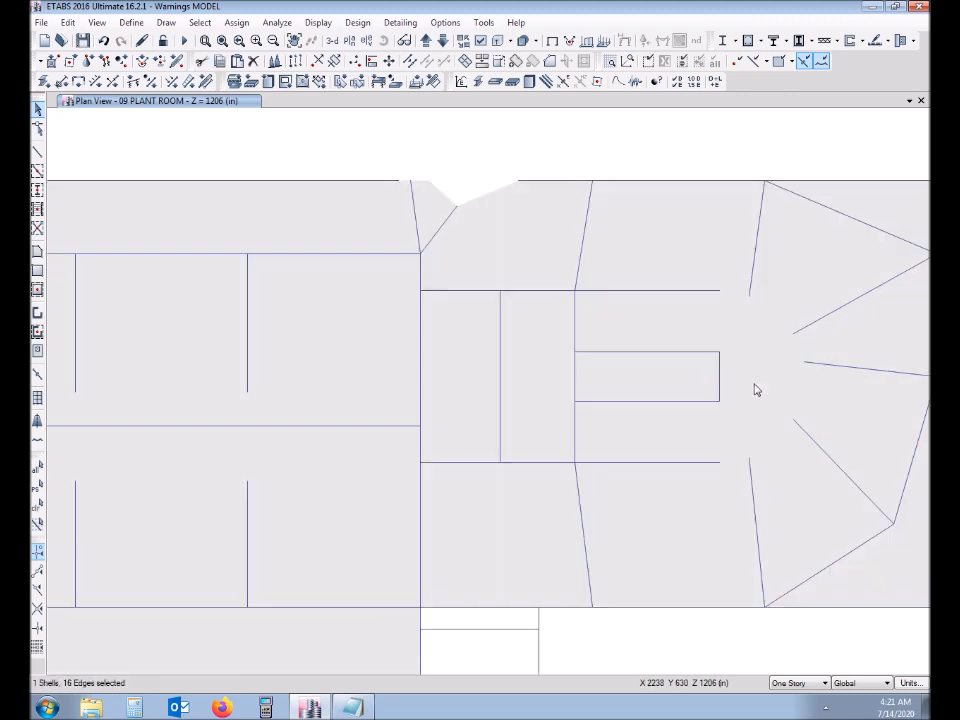
middle_drag(755, 390, 700, 461)
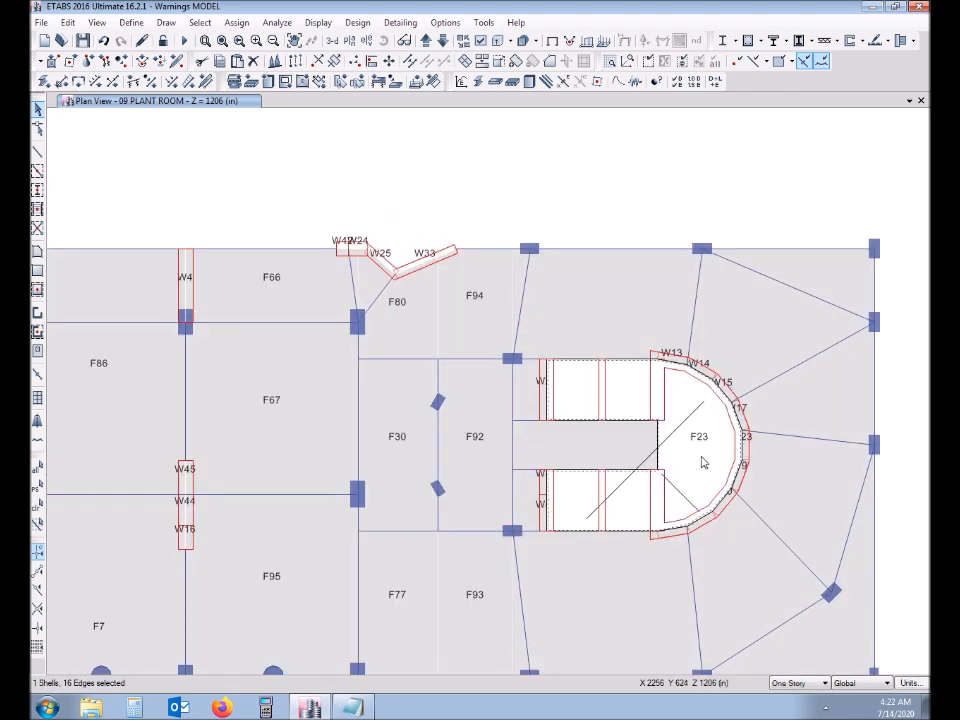
scroll(690, 456, up, 2)
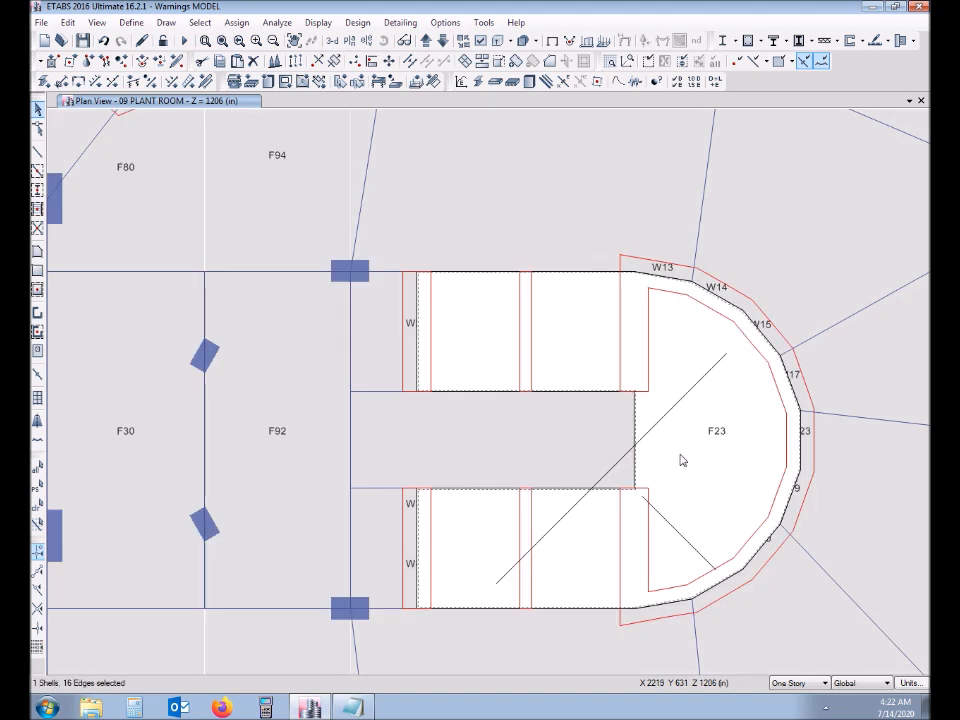
scroll(681, 460, down, 2)
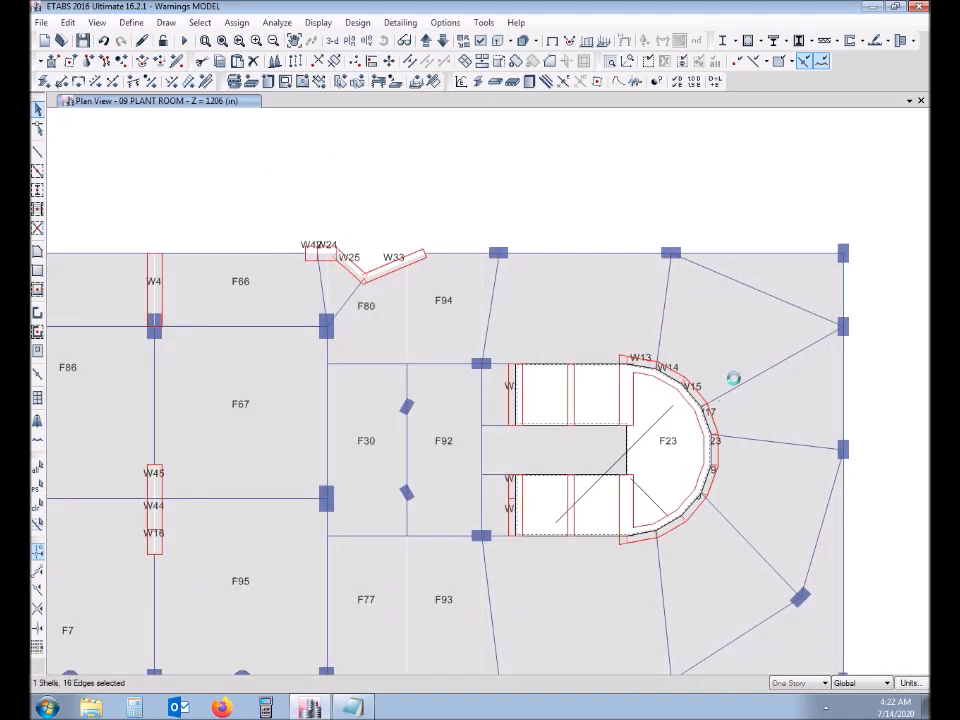
Cookie cut the large floor shell around opening F23 at two of its radial beams, extending frames to shell edges.
click(742, 355)
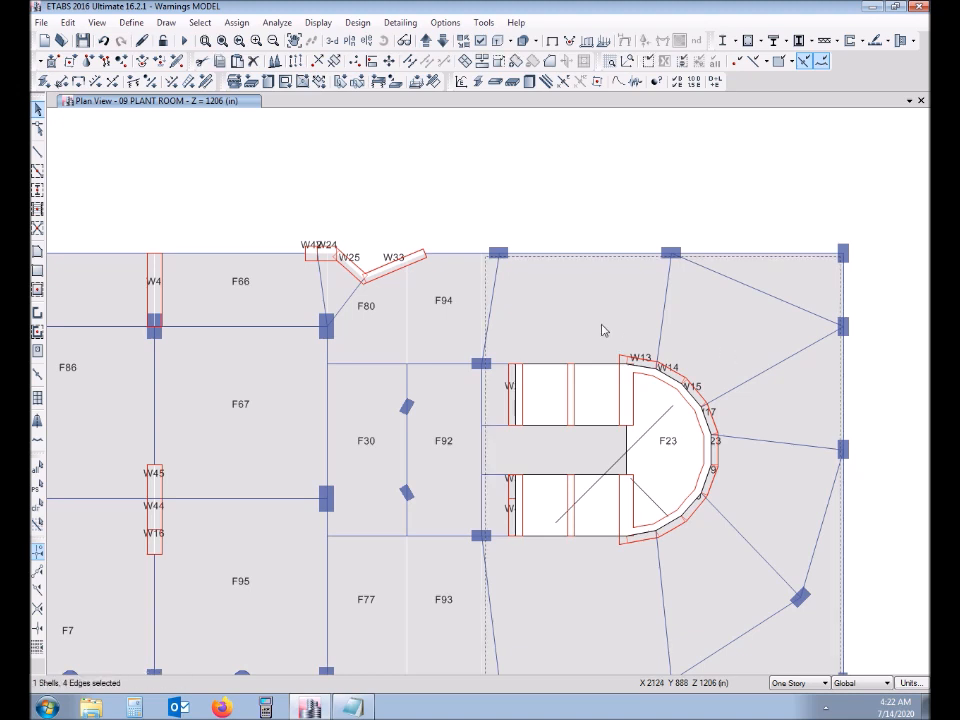
click(651, 324)
key(Escape)
click(593, 365)
key(Escape)
click(641, 311)
click(663, 323)
click(754, 379)
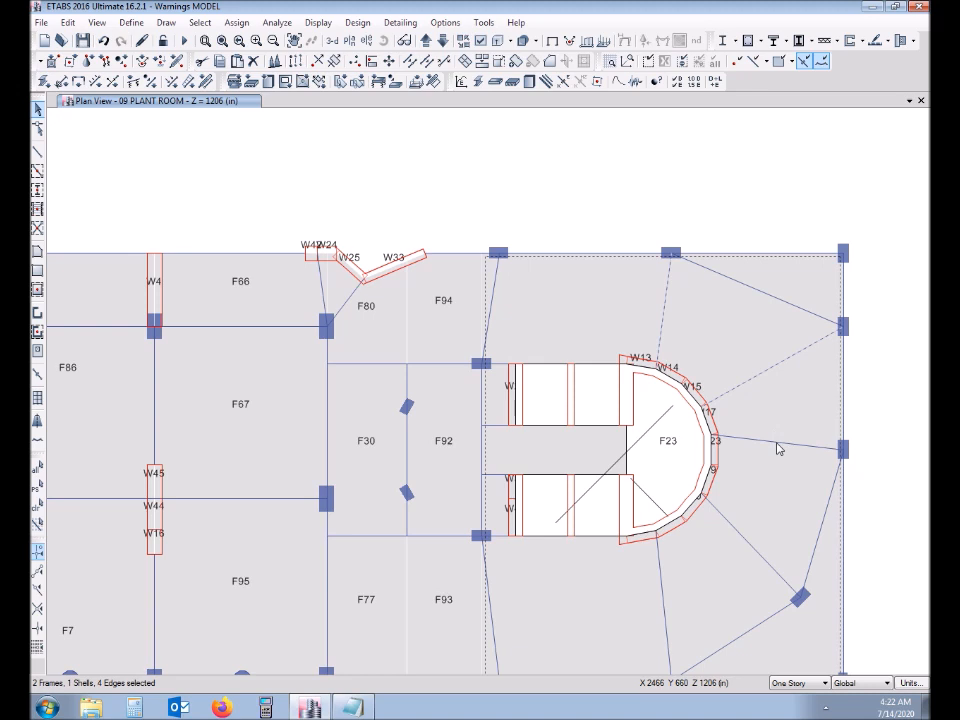
click(467, 62)
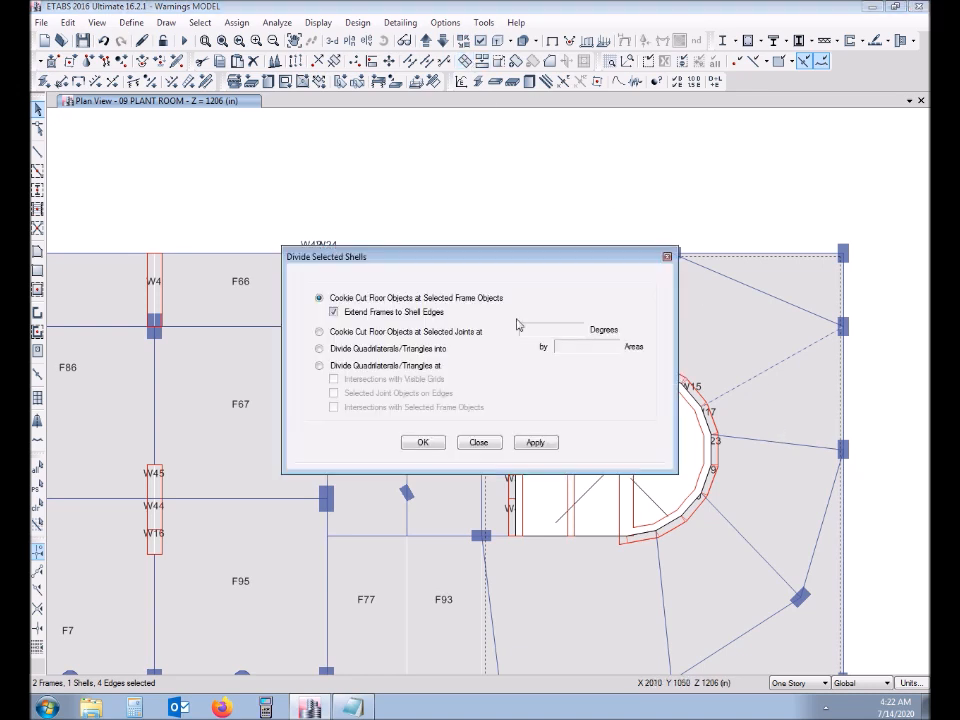
click(420, 443)
Cookie cut shell F58 at the radial beam crossing it, extending frames to shell edges.
click(790, 440)
click(468, 62)
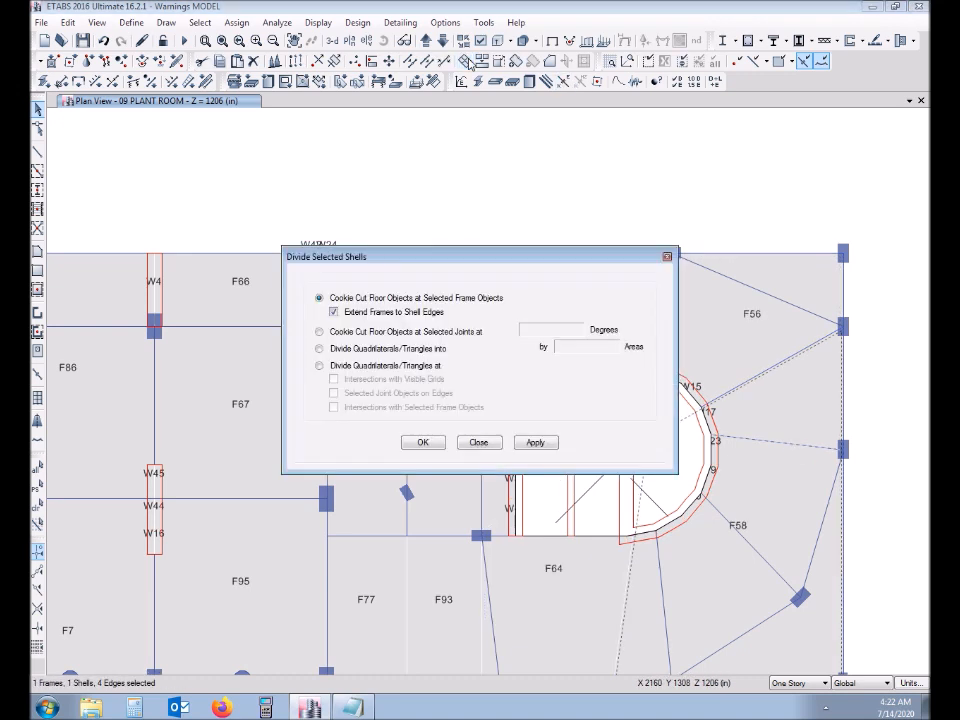
click(423, 442)
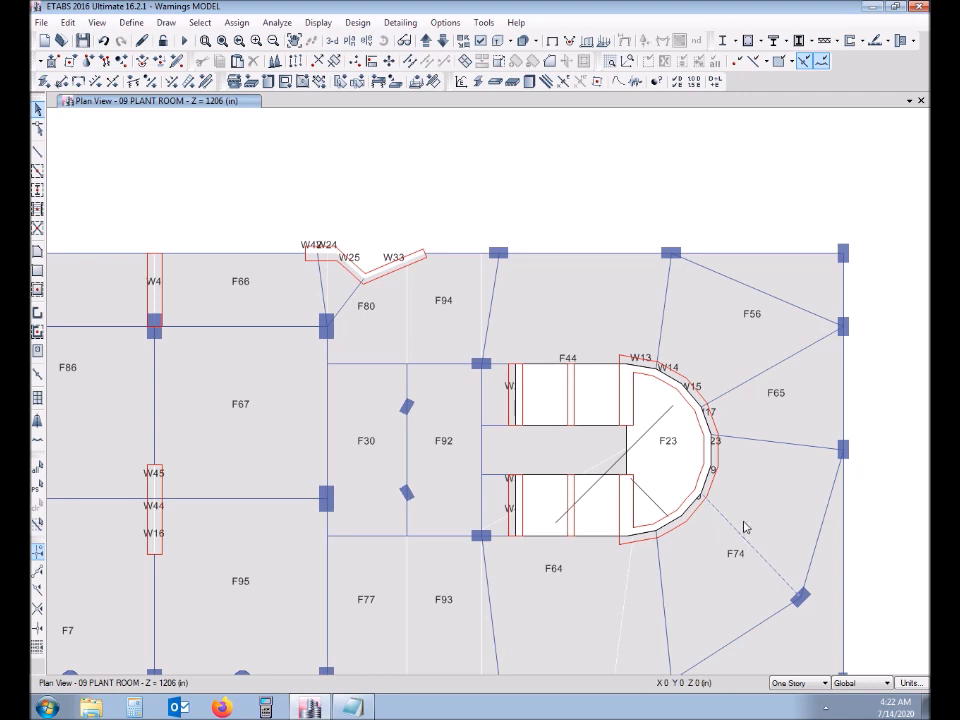
Cookie cut shell F74 at its two radial beams and shell F64 at its crossing beam, extending frames to shell edges.
click(664, 604)
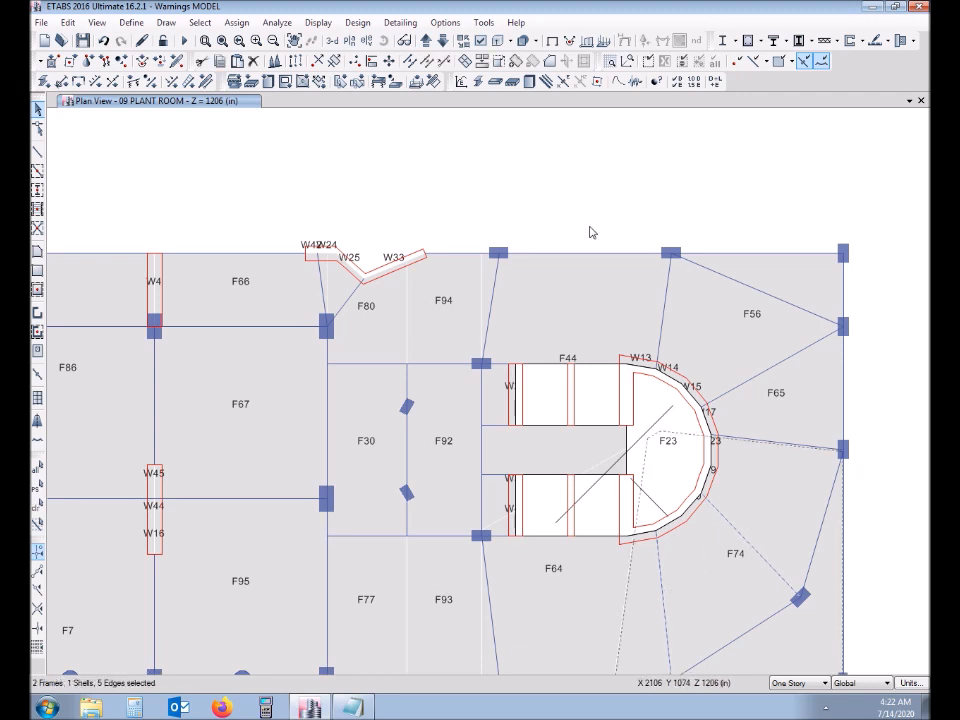
click(467, 62)
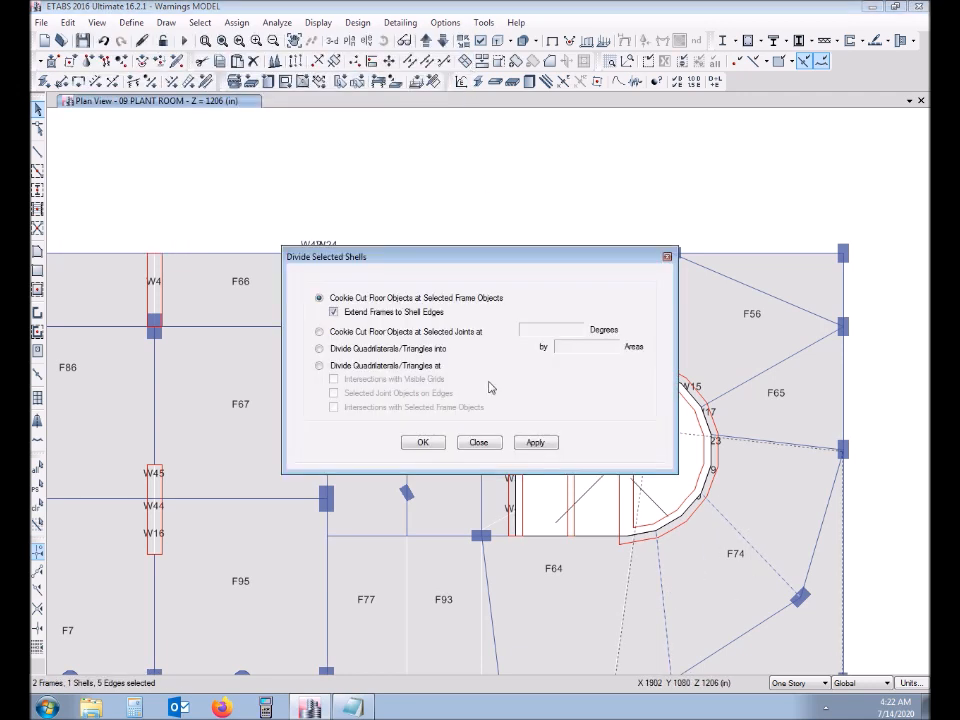
click(540, 447)
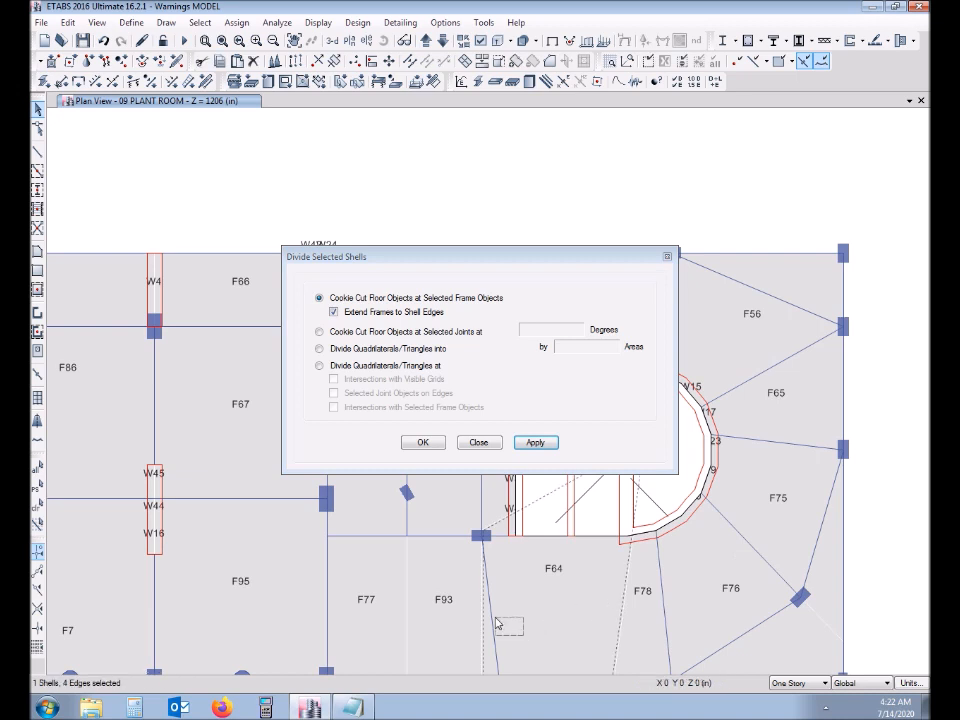
click(540, 444)
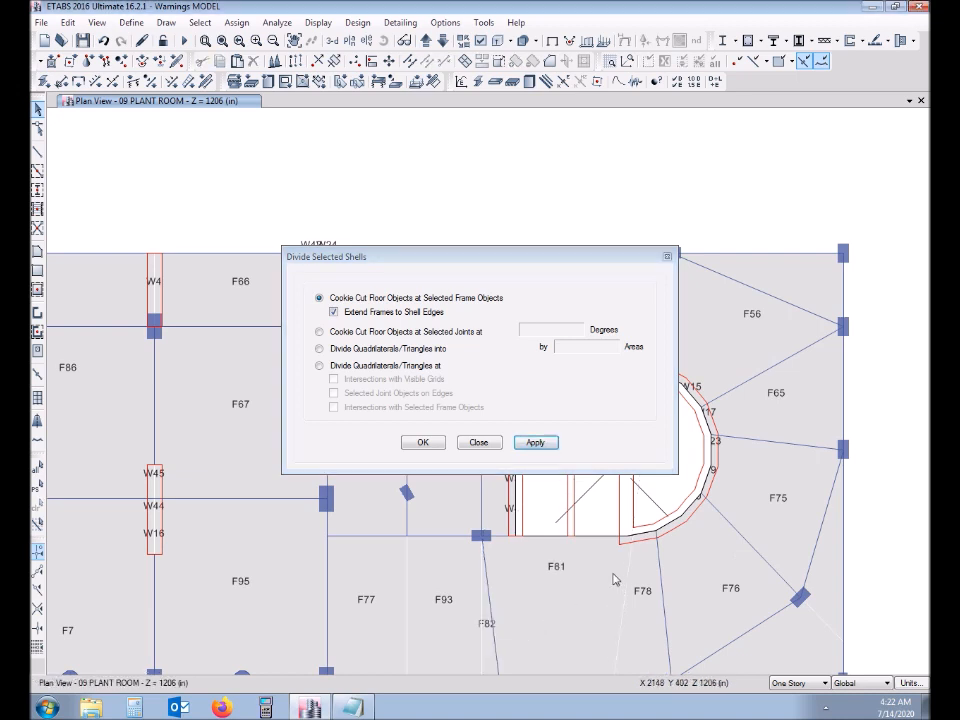
click(423, 442)
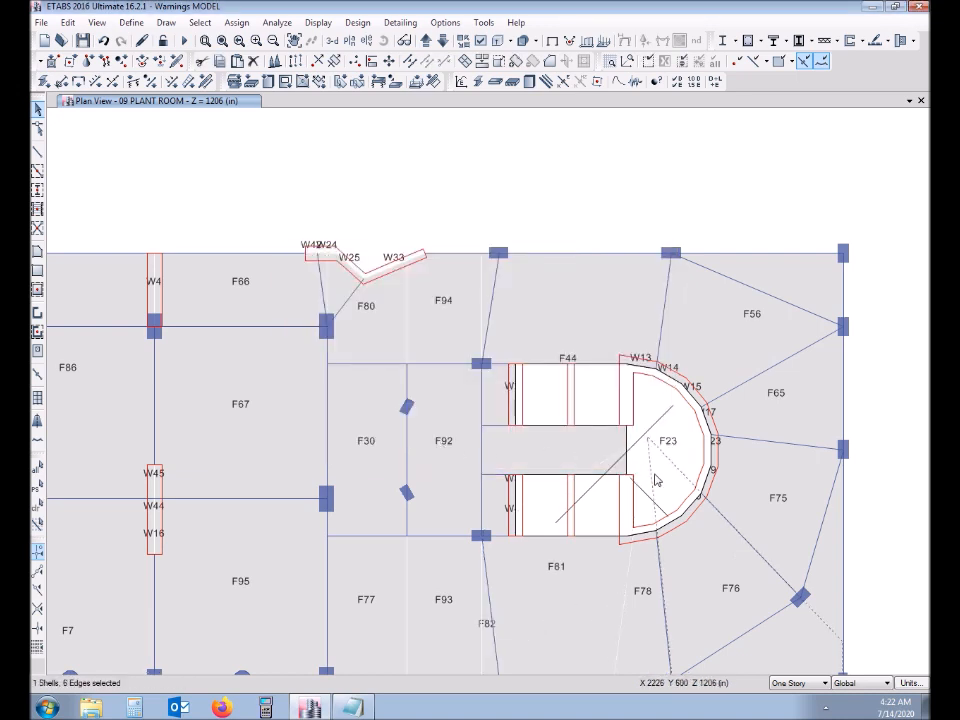
Select the divided shells F75 and F76 beside opening F23 to examine their extents, and clear the selection.
click(657, 453)
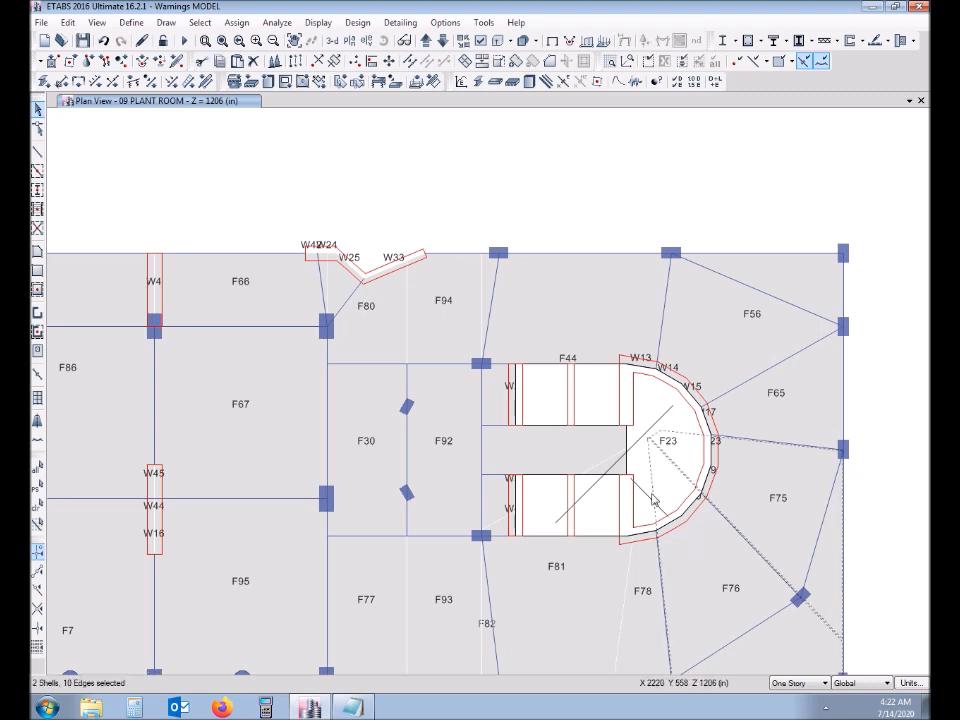
key(Escape)
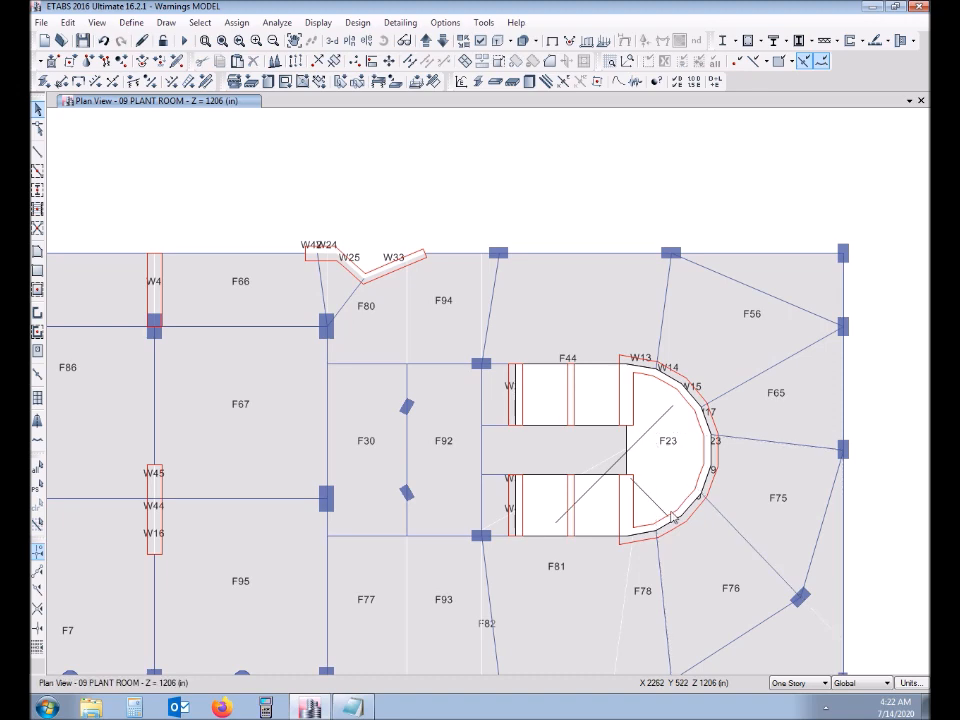
scroll(672, 516, down, 2)
scroll(672, 516, up, 1)
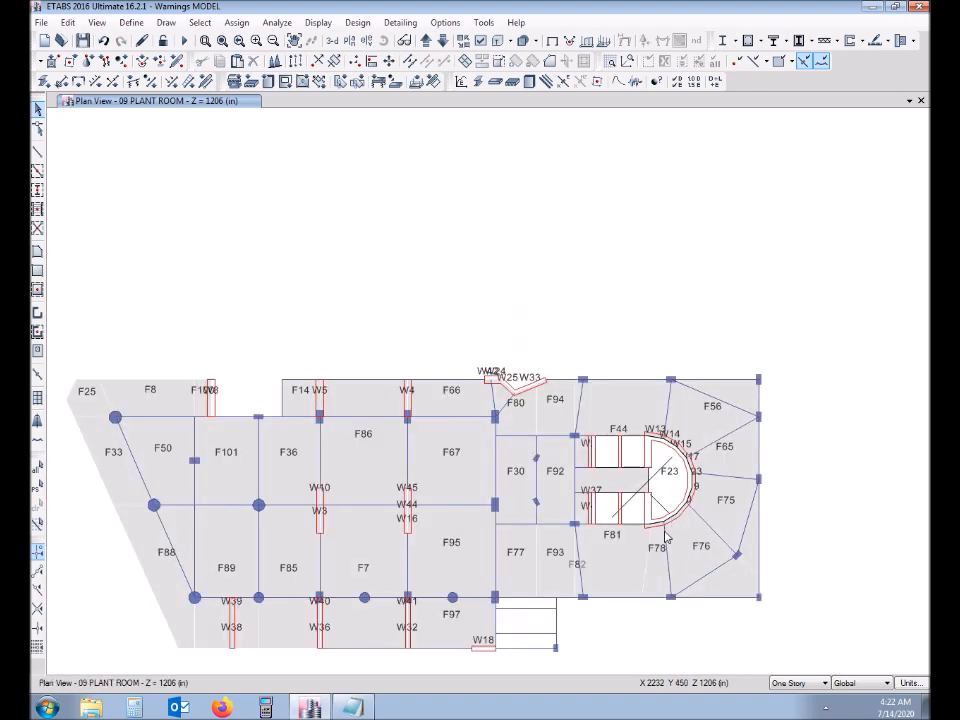
middle_drag(664, 536, 690, 528)
Consult the next warning in Notepad and go down one story to the 08 PARKING plan.
click(361, 709)
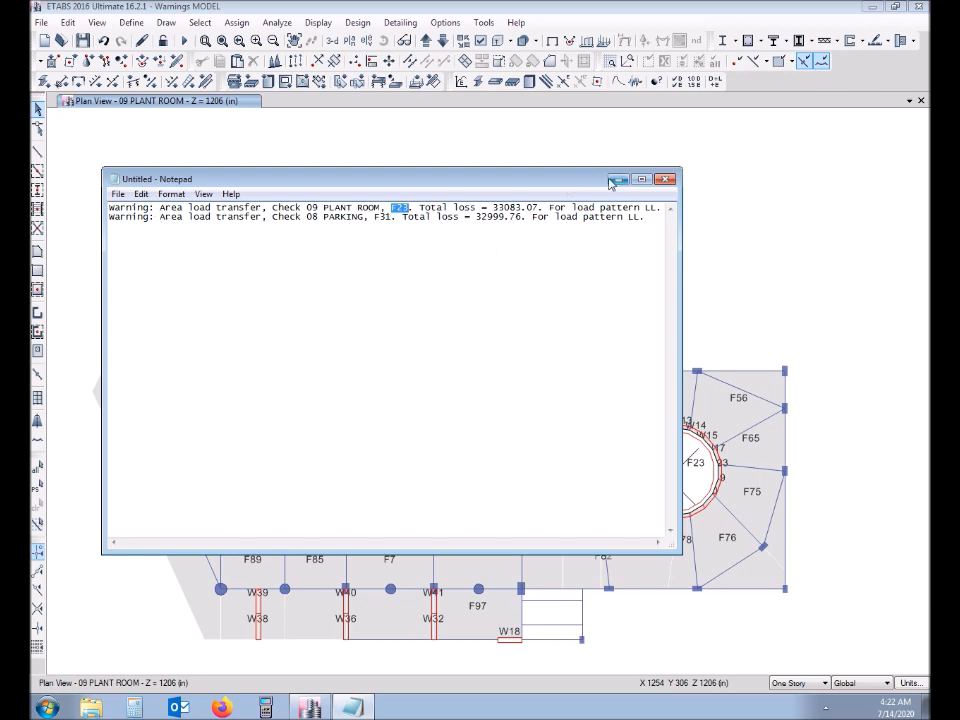
click(460, 139)
click(441, 40)
Cookie cut the rounded floor shell around opening F31 at the radial beams crossing it, extending frames to shell edges.
click(686, 497)
scroll(686, 497, up, 3)
click(797, 525)
click(783, 538)
click(702, 596)
click(826, 446)
click(786, 379)
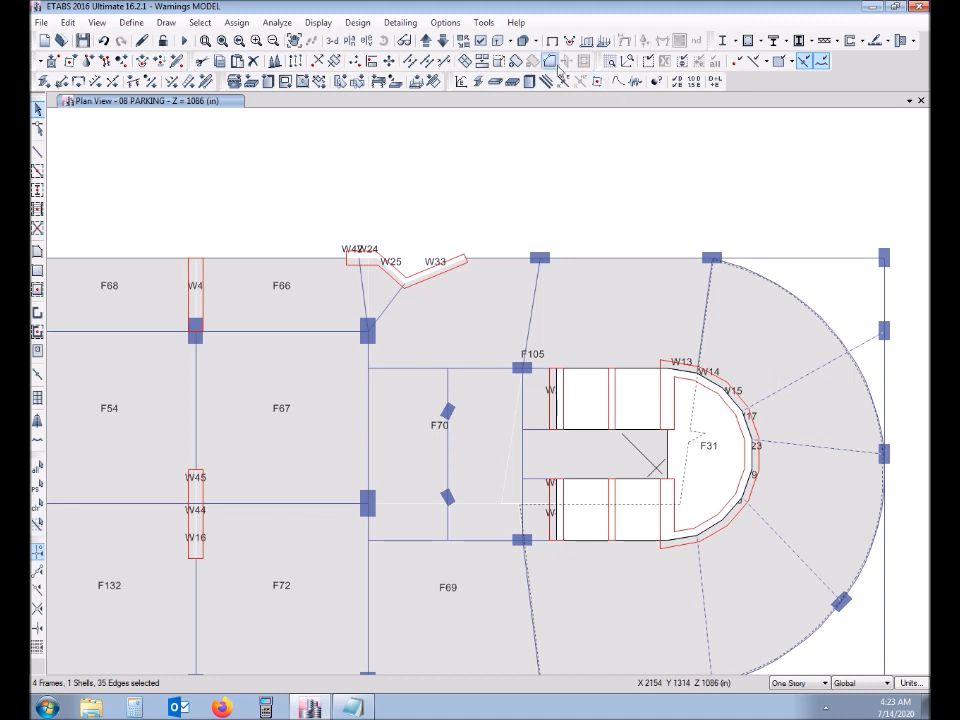
click(482, 61)
click(421, 443)
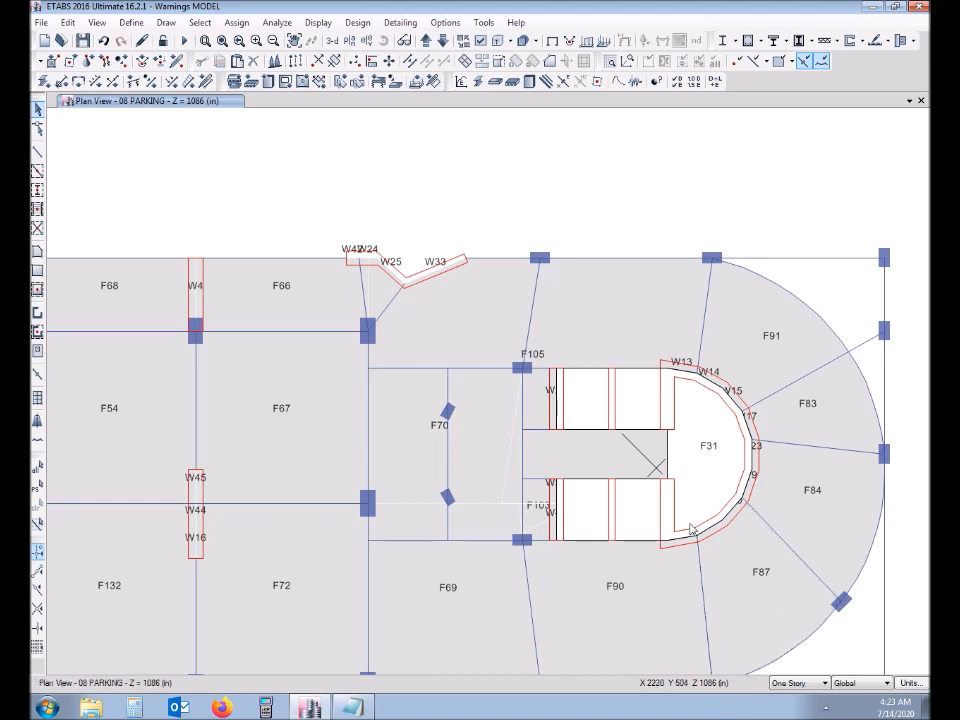
Clear all remaining warnings from the Notepad list and close Notepad without saving.
middle_drag(656, 464, 557, 382)
key(alt+Tab)
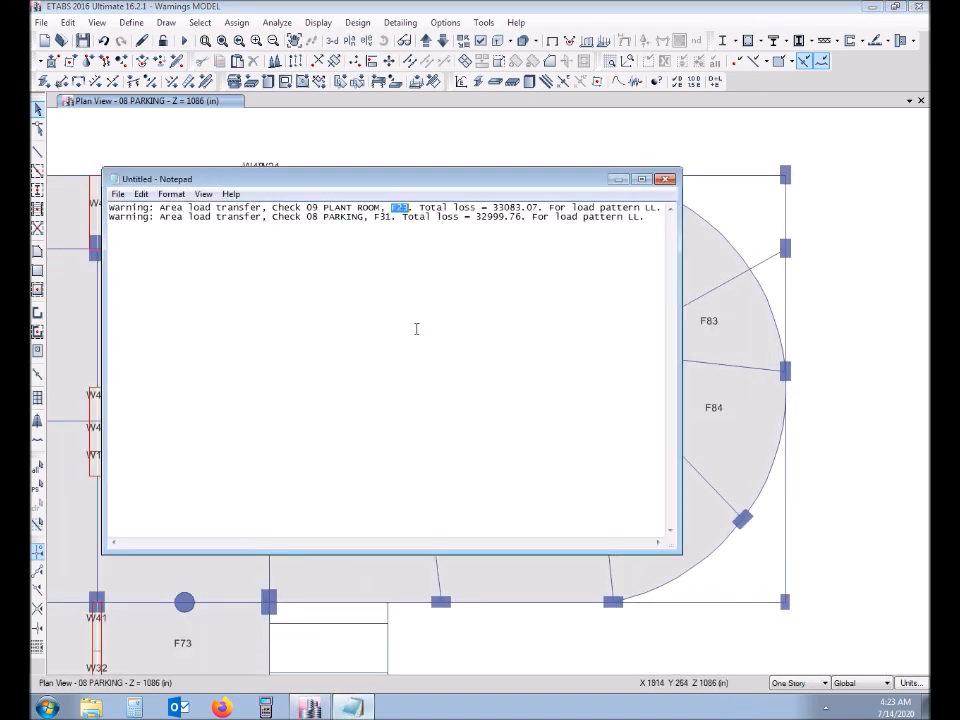
key(ctrl+s)
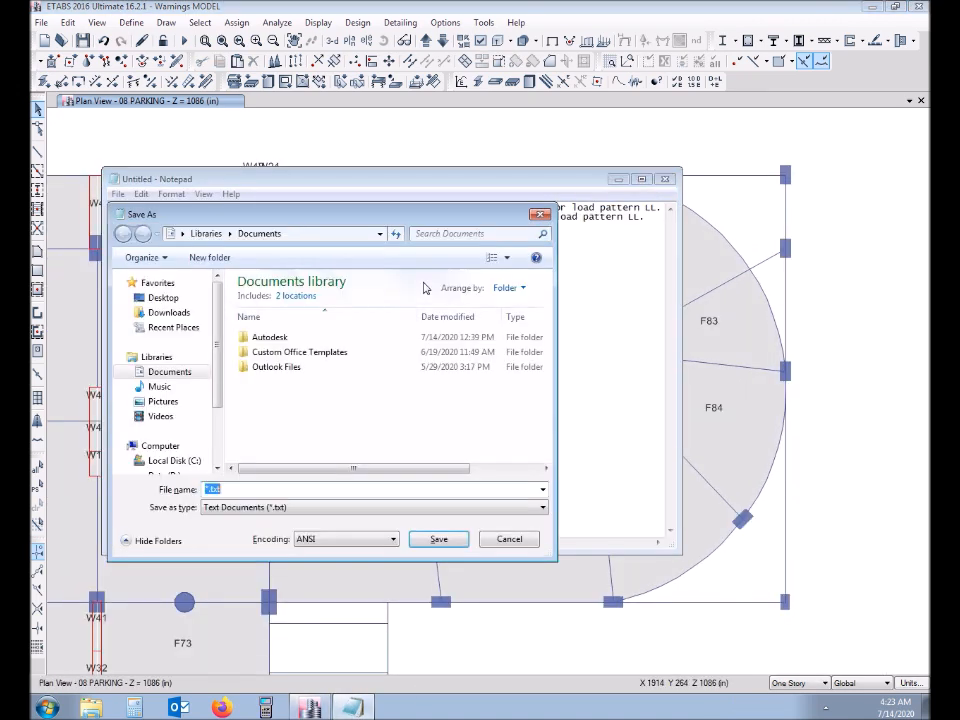
key(Escape)
key(ctrl+a)
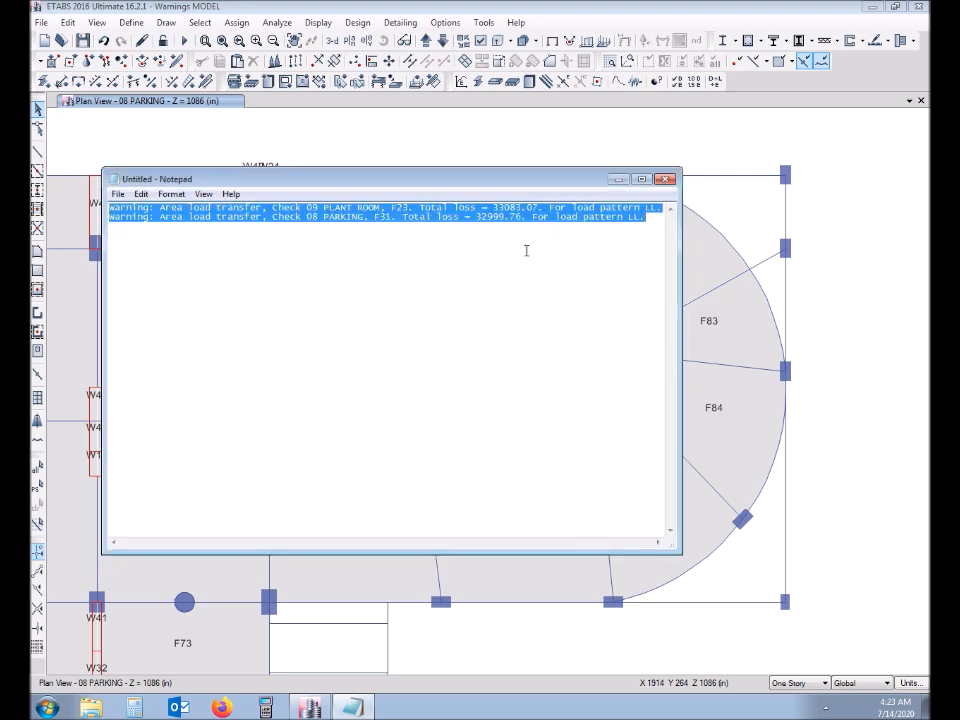
key(Delete)
click(665, 179)
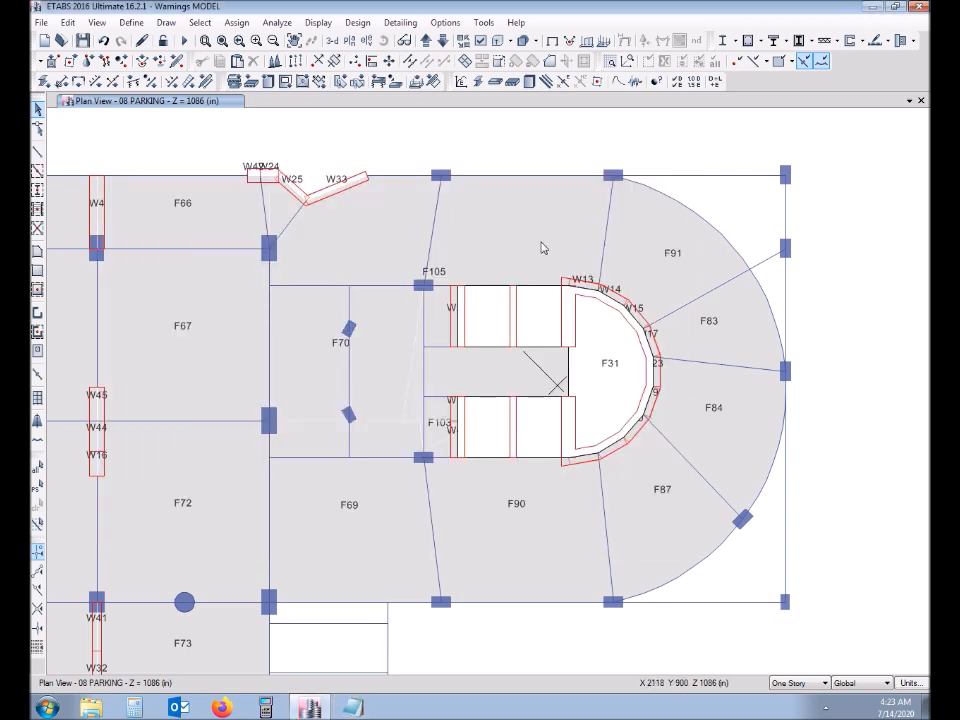
Run Check Model on the updated model with the current check options.
scroll(531, 248, down, 2)
click(278, 23)
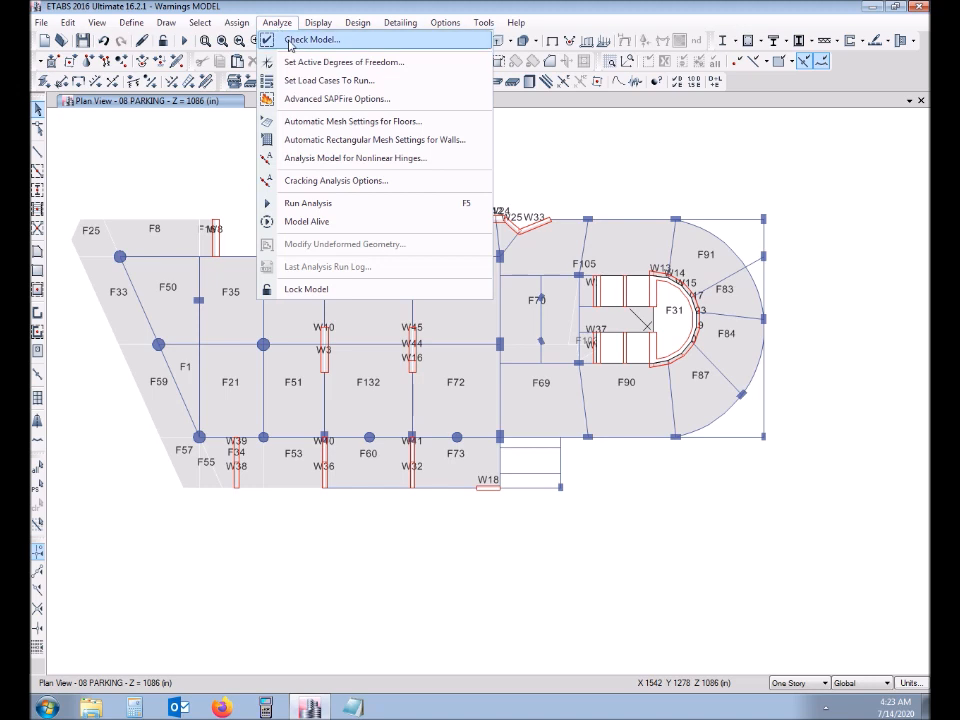
click(290, 40)
click(440, 553)
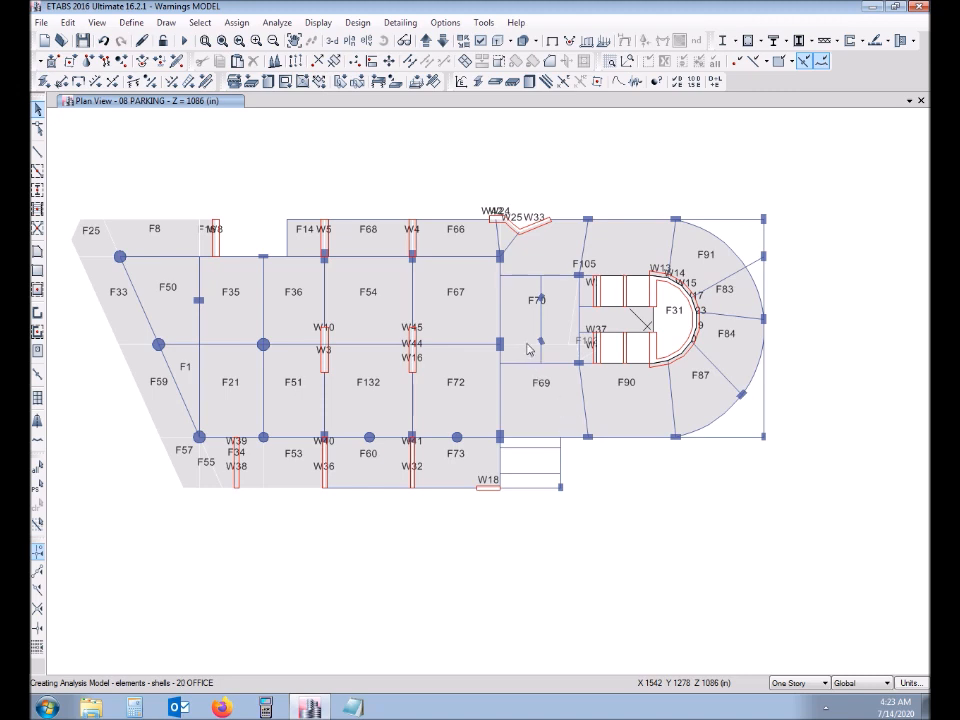
click(826, 707)
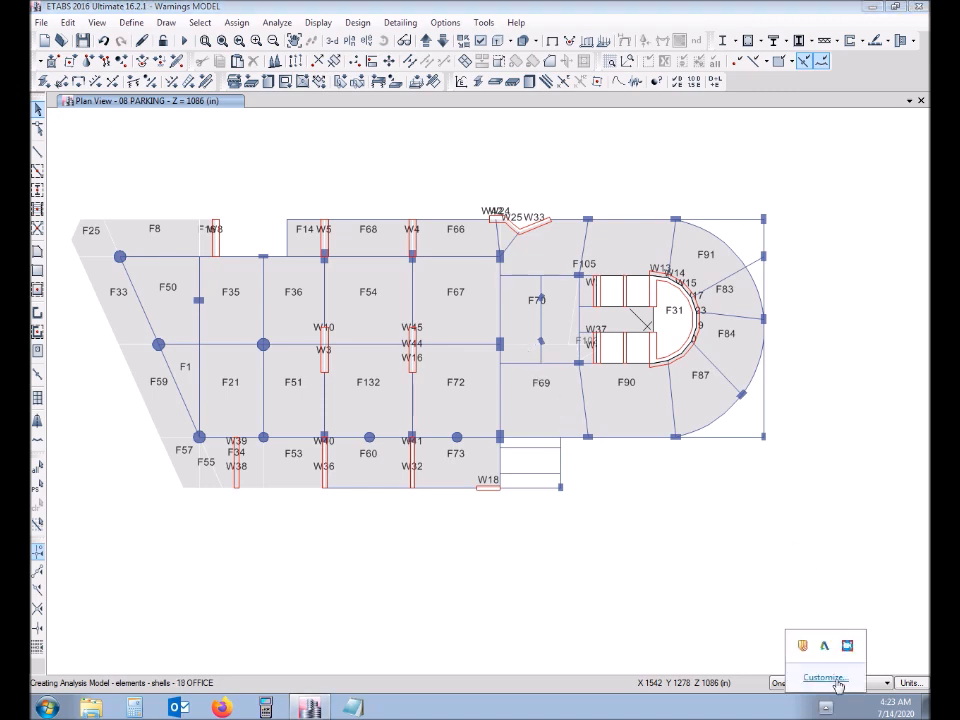
click(765, 510)
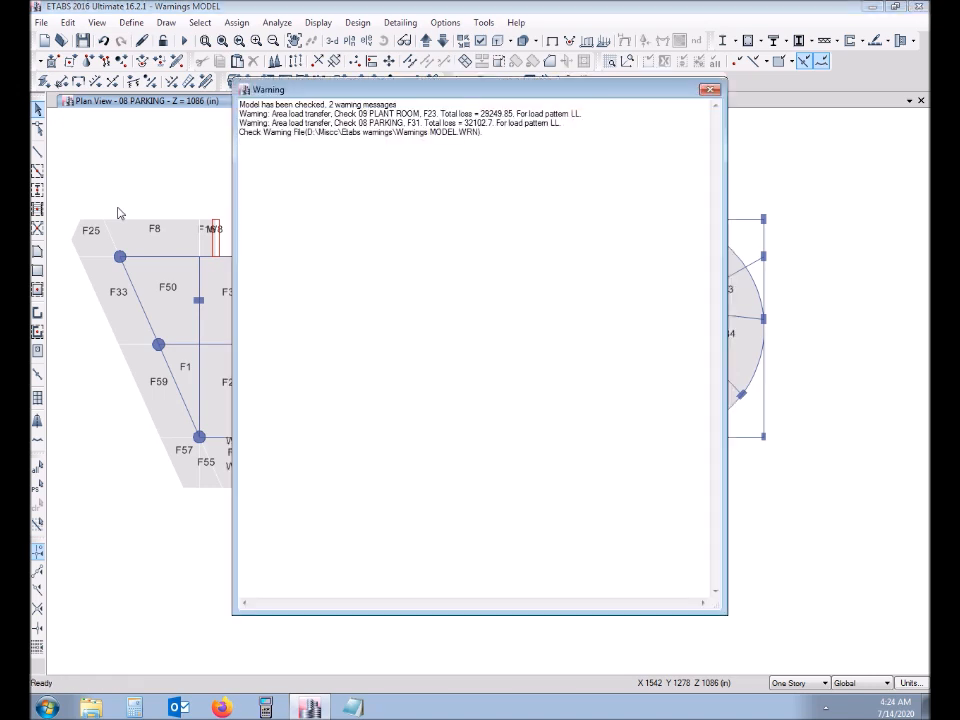
Copy the full text of the model check warnings, close the warning window and paste the text into a new Notepad file.
double_click(428, 114)
double_click(412, 123)
drag(501, 144, 387, 121)
key(ctrl+a)
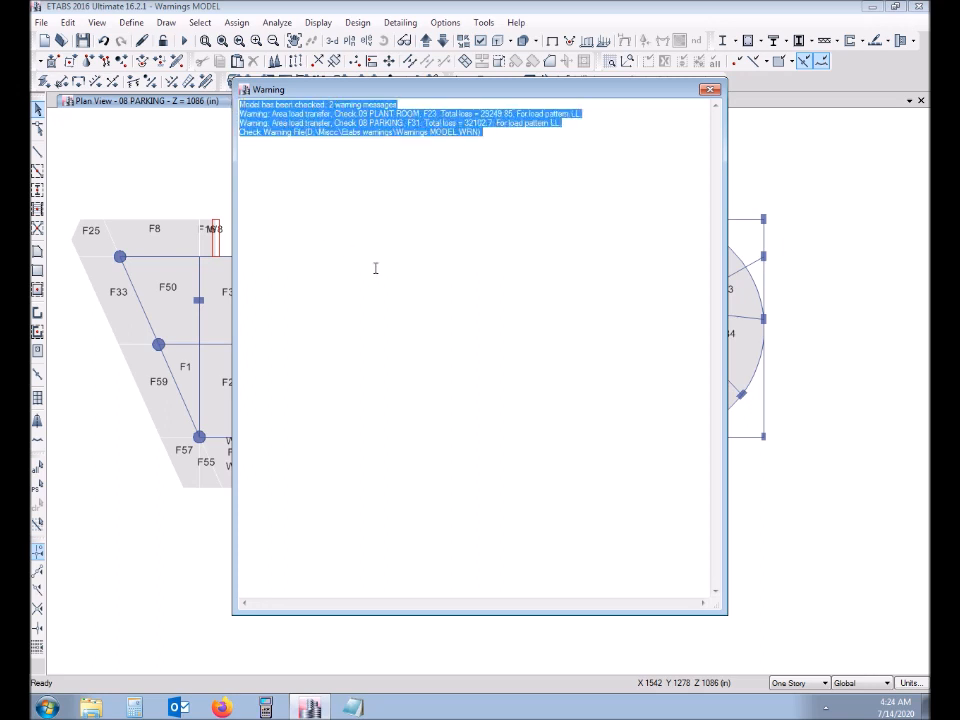
key(Delete)
click(710, 89)
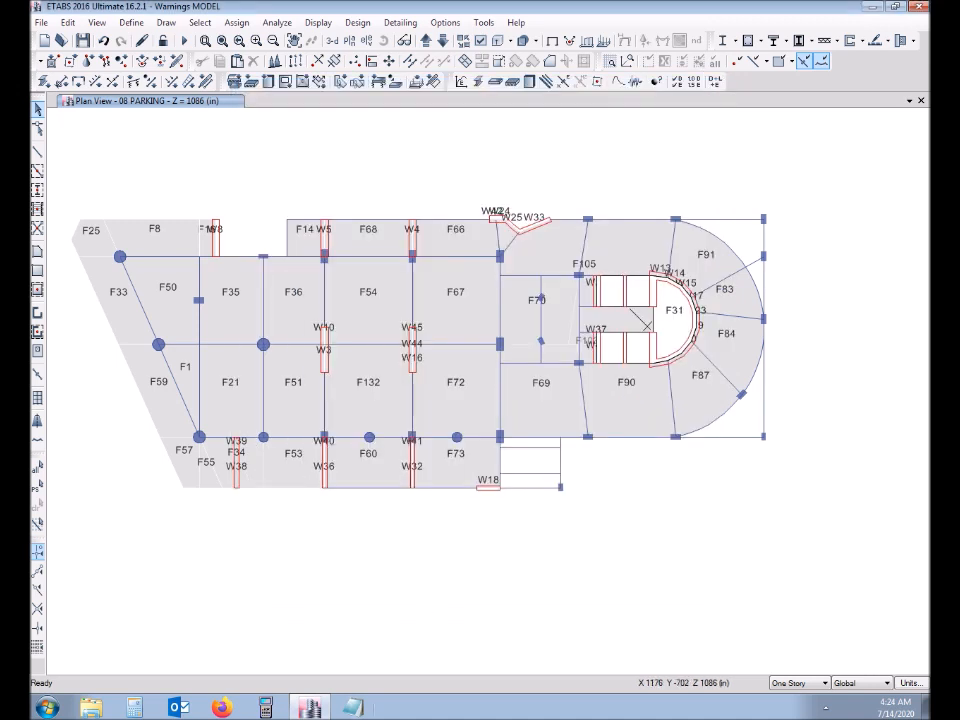
click(352, 707)
text(Model has been checked, 2 warning messages Warning: Area load transfer, Check 09 PLANT ROOM, F23. Total loss = 29249.85. For load pattern LL. Warning: Area load transfer, Check 08 PARKING, F31. Total loss = 32102.7. For load pattern LL. Check Warning File(D:\Miscc\Etabs warnings\Warnings MODEL.WRN).)
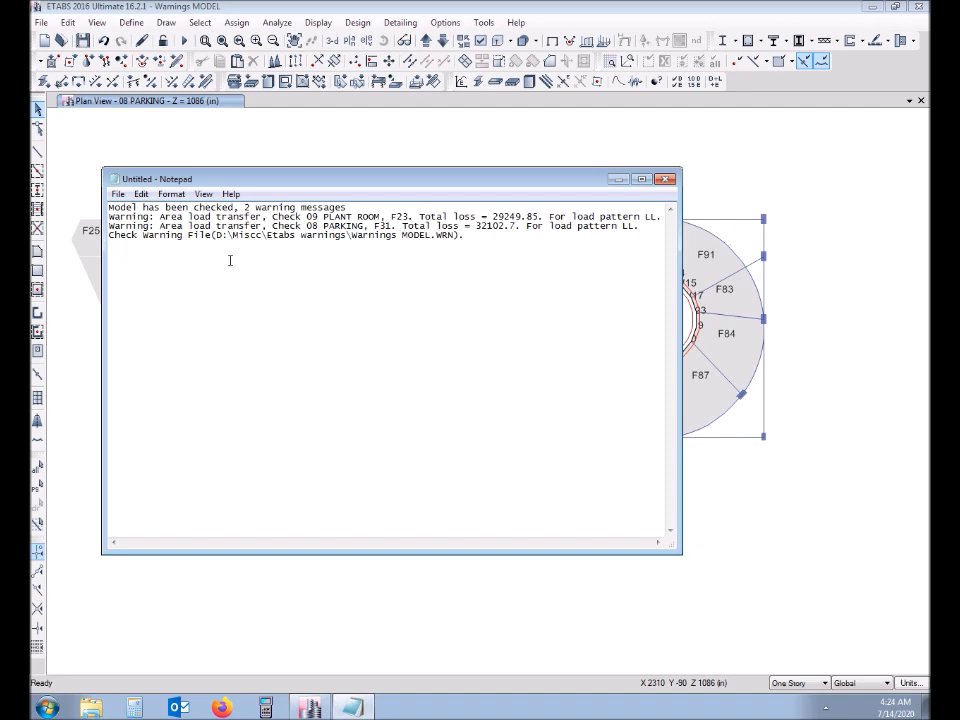
Consult the F23 warning in Notepad and go up one story to the 09 PLANT ROOM plan.
double_click(312, 216)
click(369, 147)
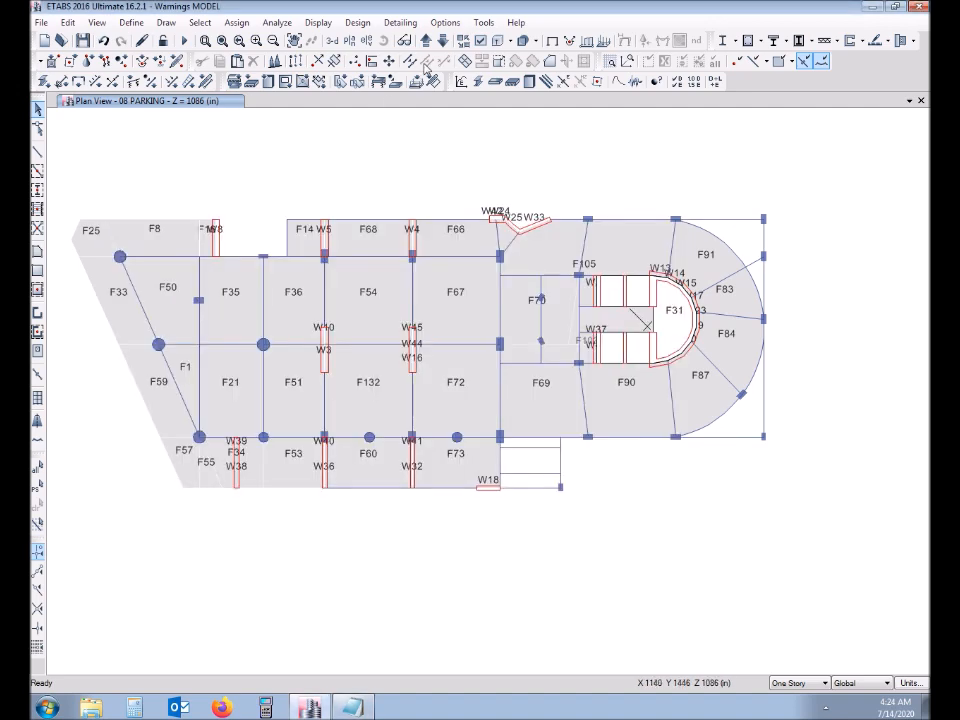
click(426, 40)
scroll(717, 318, up, 2)
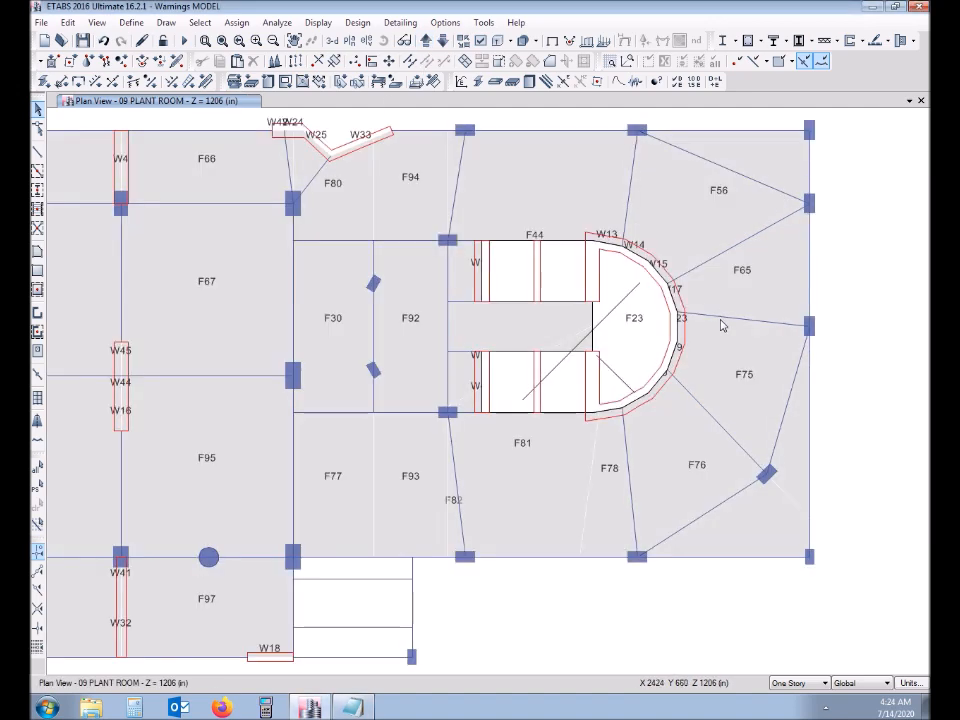
Select the floor shells overlapping opening F23 in turn to examine their extents, and clear the selection.
click(487, 253)
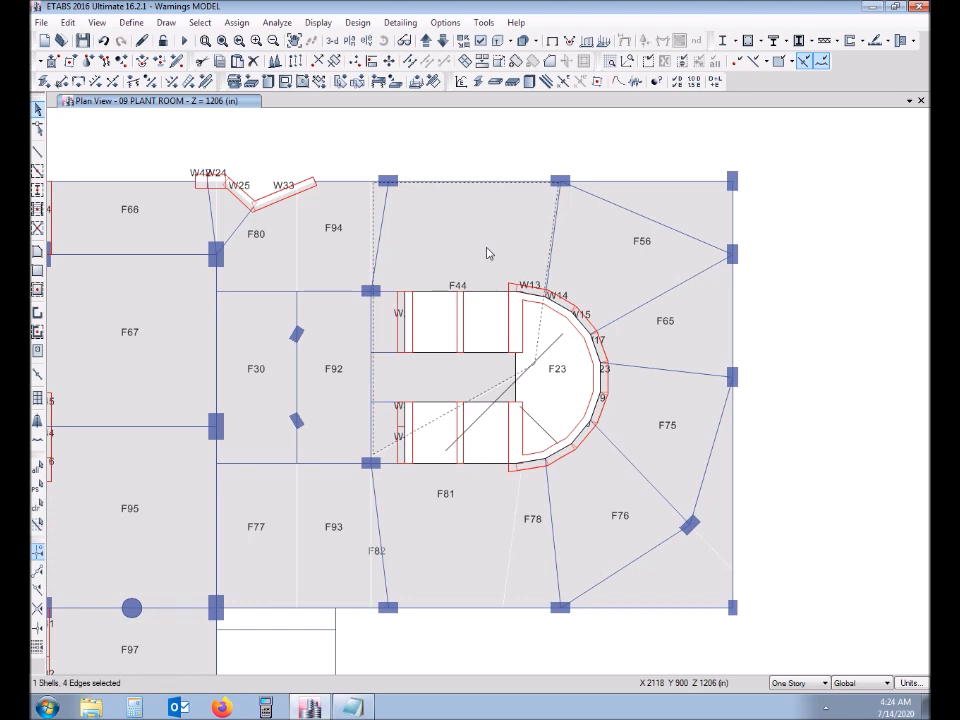
middle_drag(488, 253, 418, 266)
scroll(443, 282, up, 3)
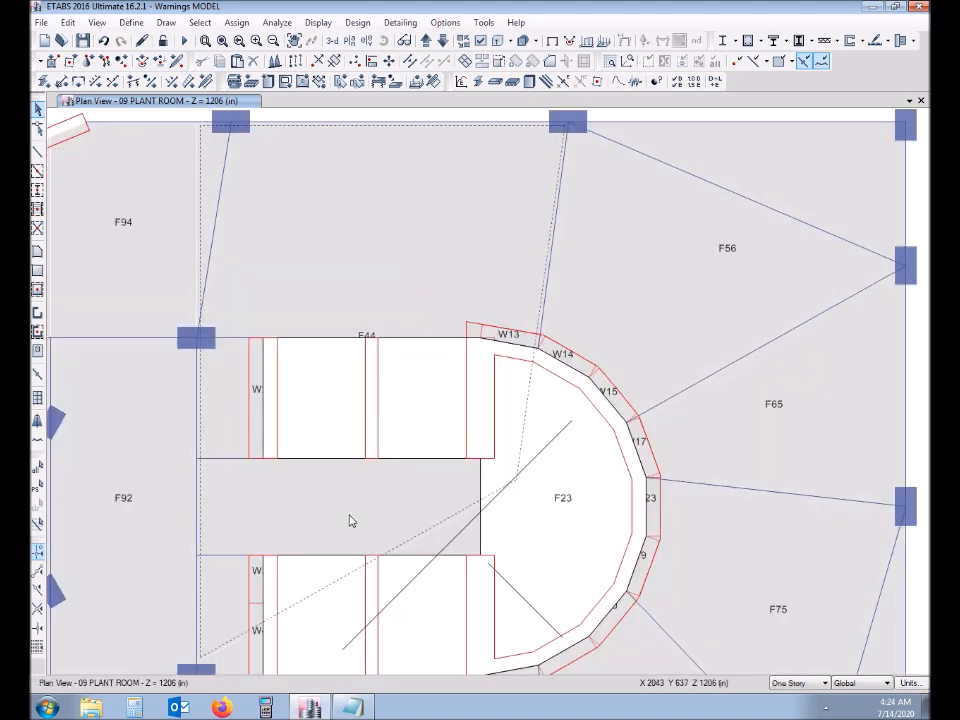
middle_drag(379, 518, 381, 484)
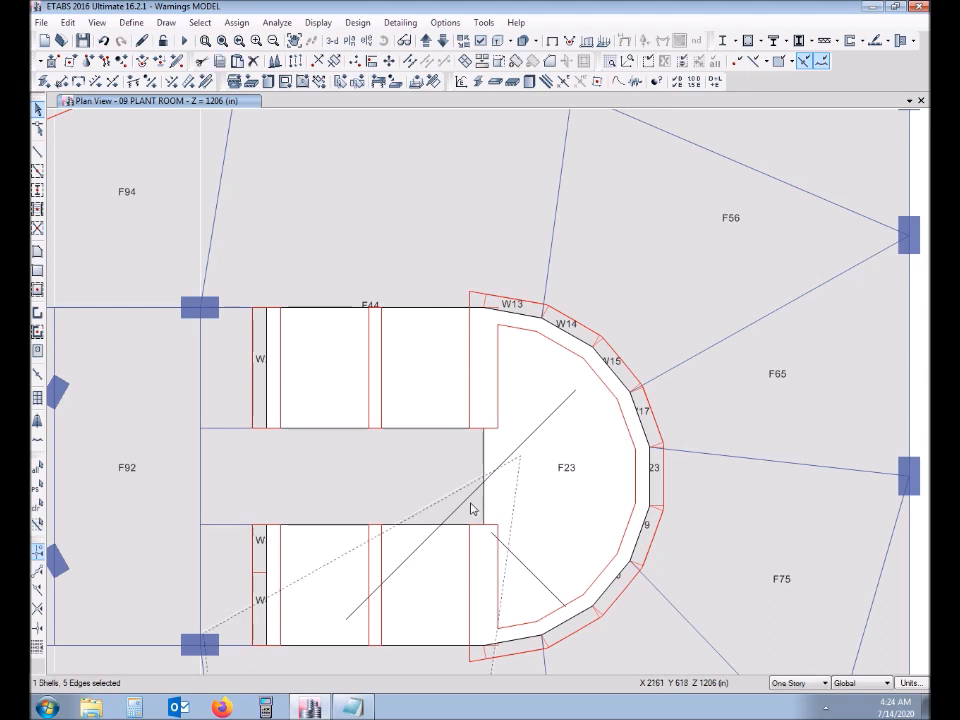
middle_drag(492, 532, 593, 431)
click(529, 569)
click(651, 407)
click(652, 406)
click(671, 327)
click(671, 328)
click(662, 384)
click(661, 387)
middle_drag(623, 471, 463, 485)
click(498, 418)
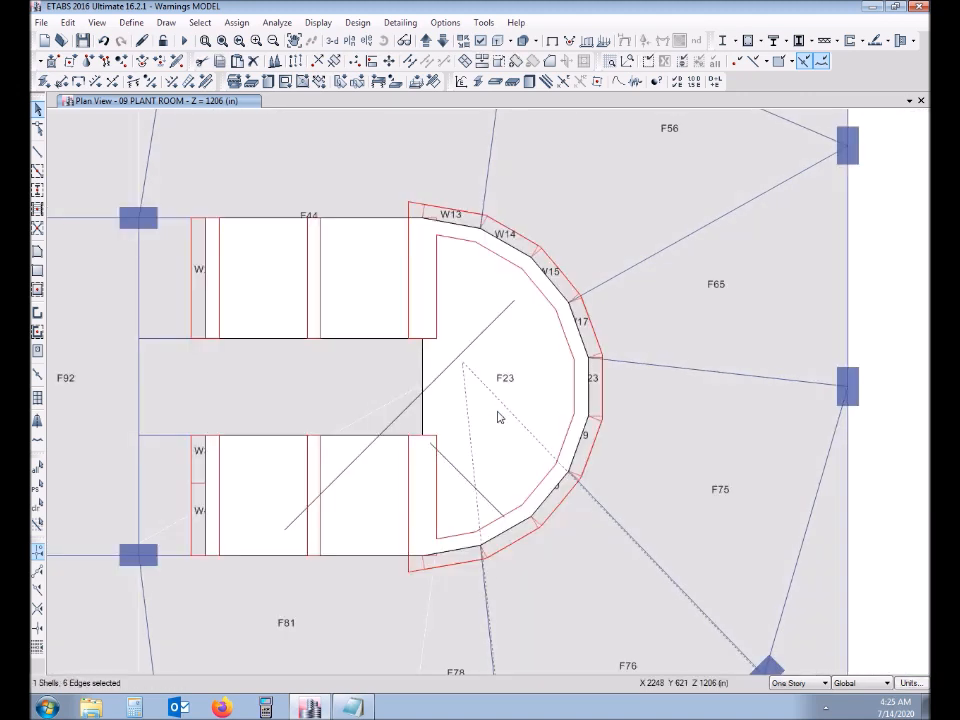
click(510, 369)
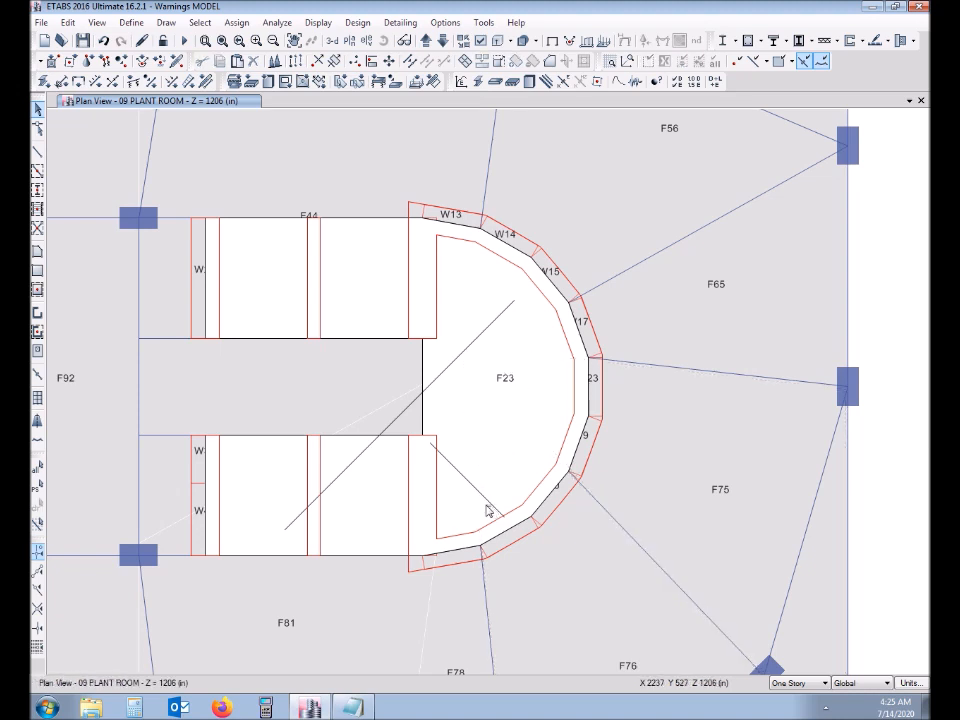
click(439, 476)
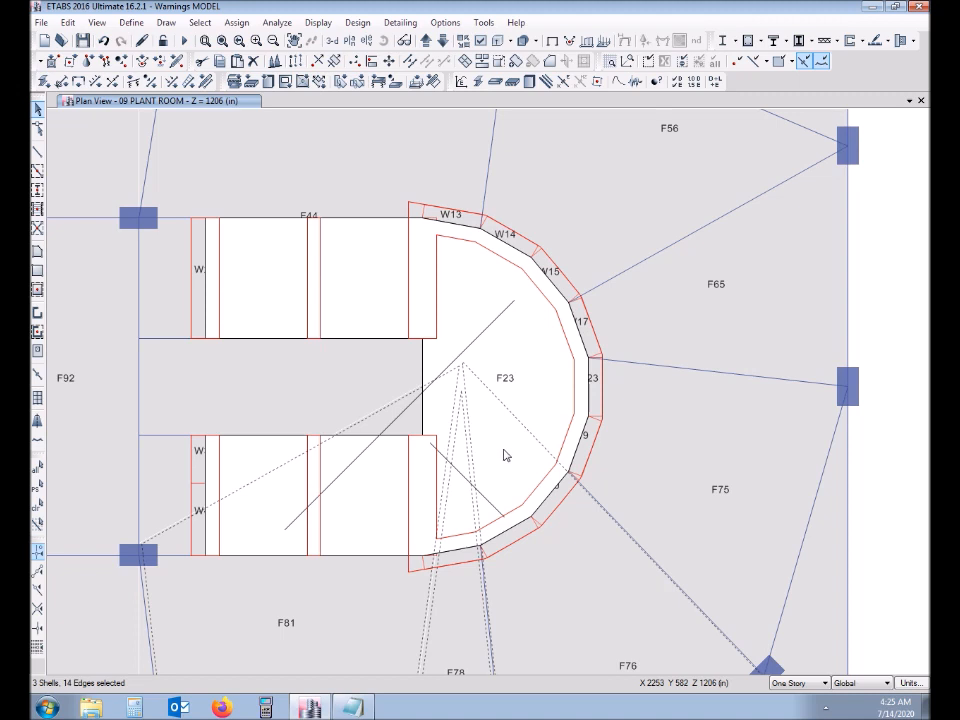
key(ctrl+q)
Delete opening F23 from the curved core on the 09 PLANT ROOM plan.
click(580, 455)
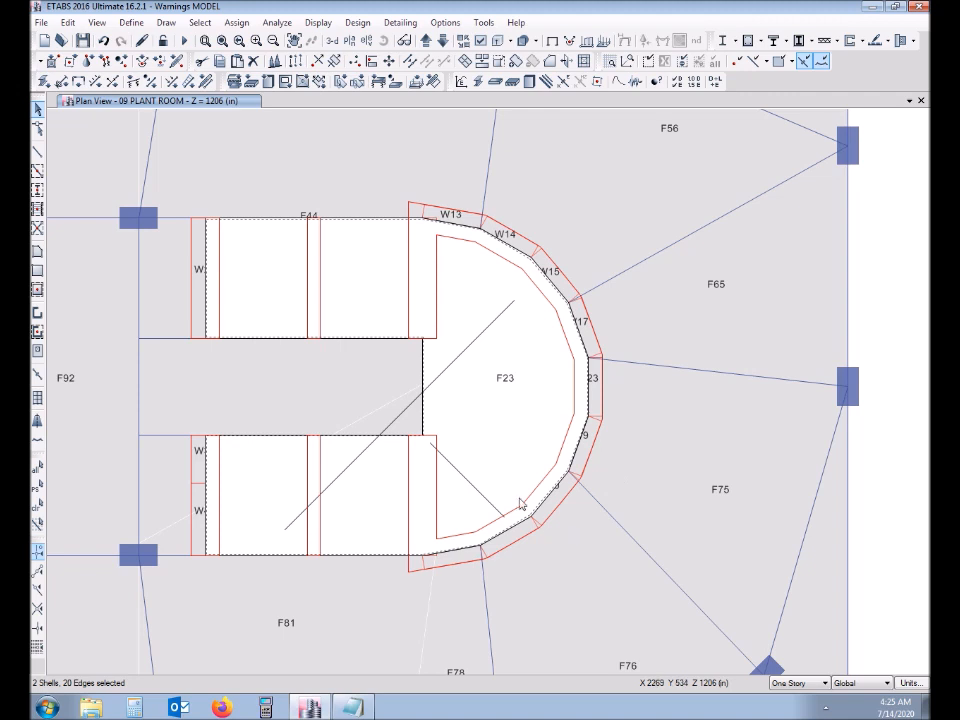
click(579, 442)
key(Delete)
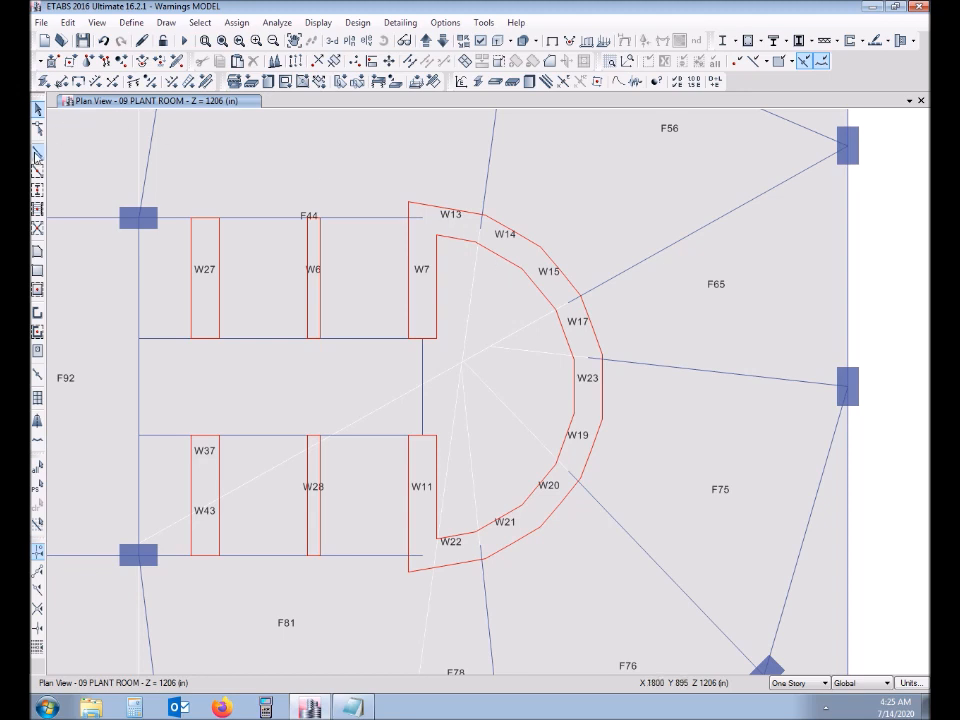
Start drawing a floor area with the property for an opening, and consult the F23 warning in Notepad.
click(37, 252)
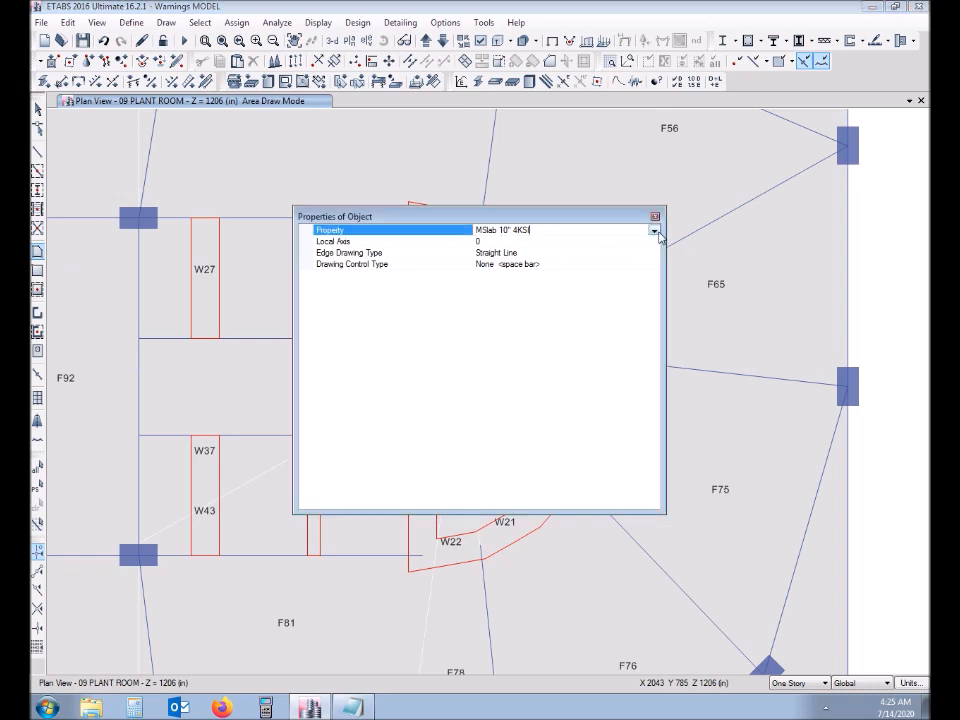
click(655, 231)
scroll(589, 257, down, 5)
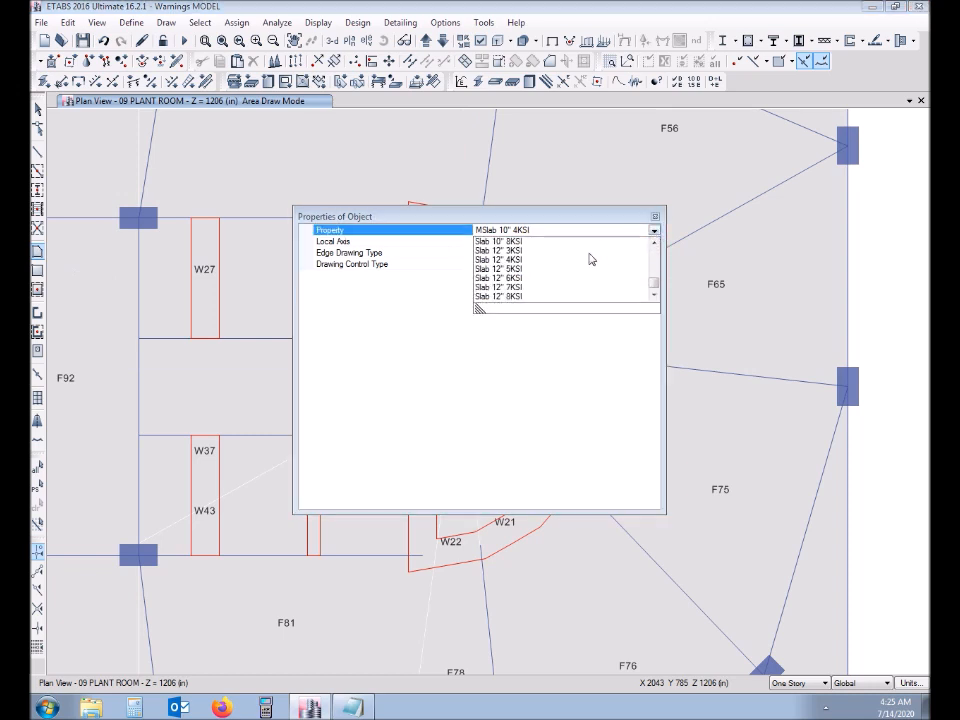
mouse_move(654, 284)
mouse_down()
mouse_move(655, 252)
mouse_move(654, 289)
mouse_up()
click(516, 288)
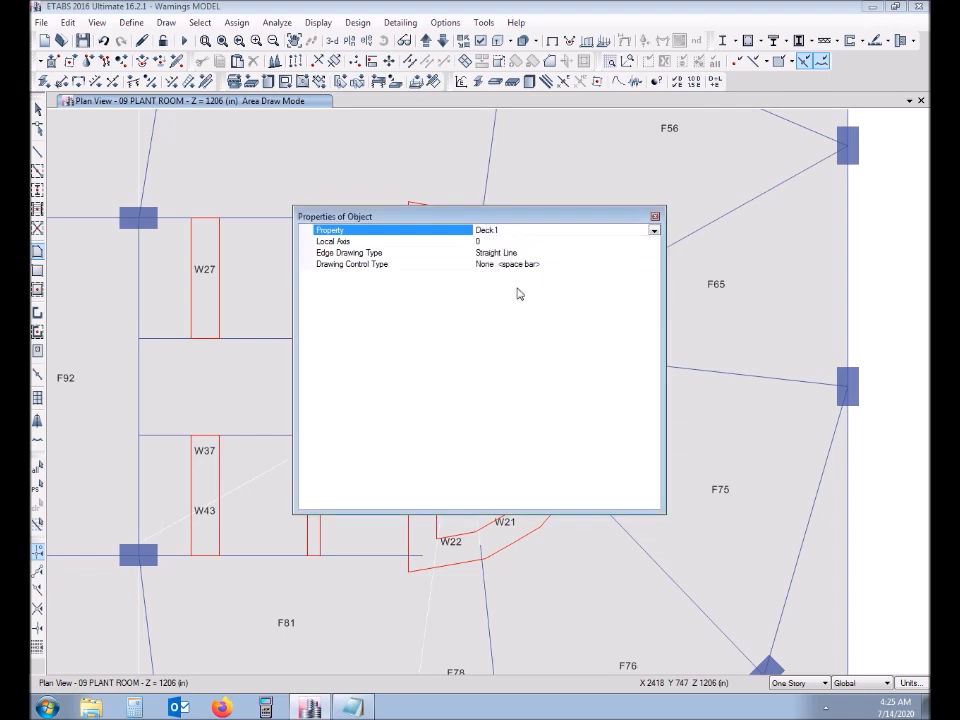
click(654, 230)
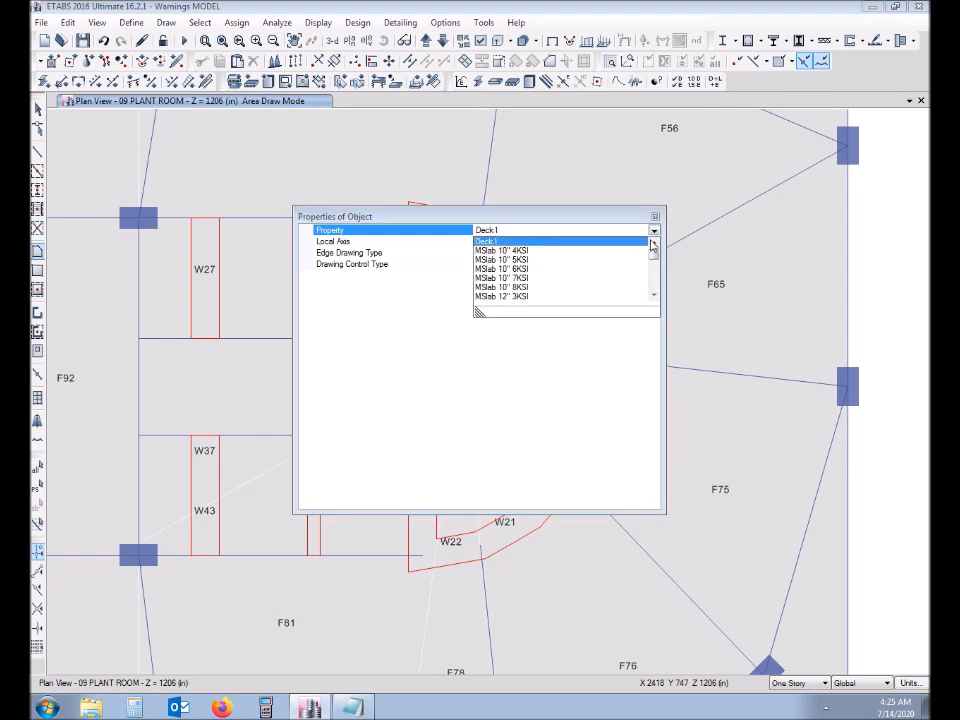
click(619, 272)
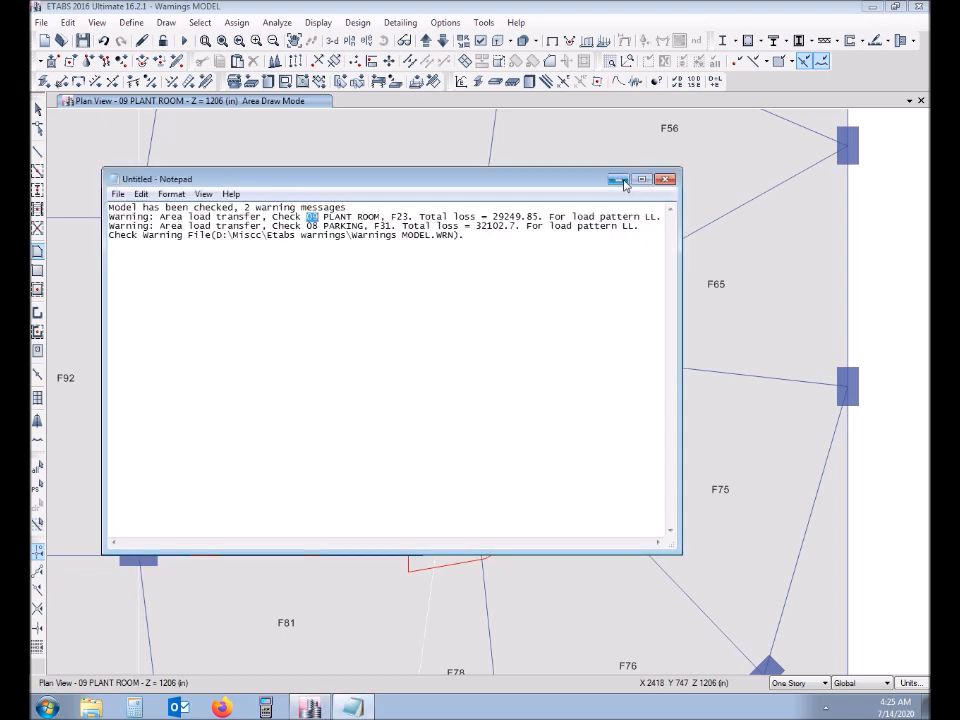
click(619, 181)
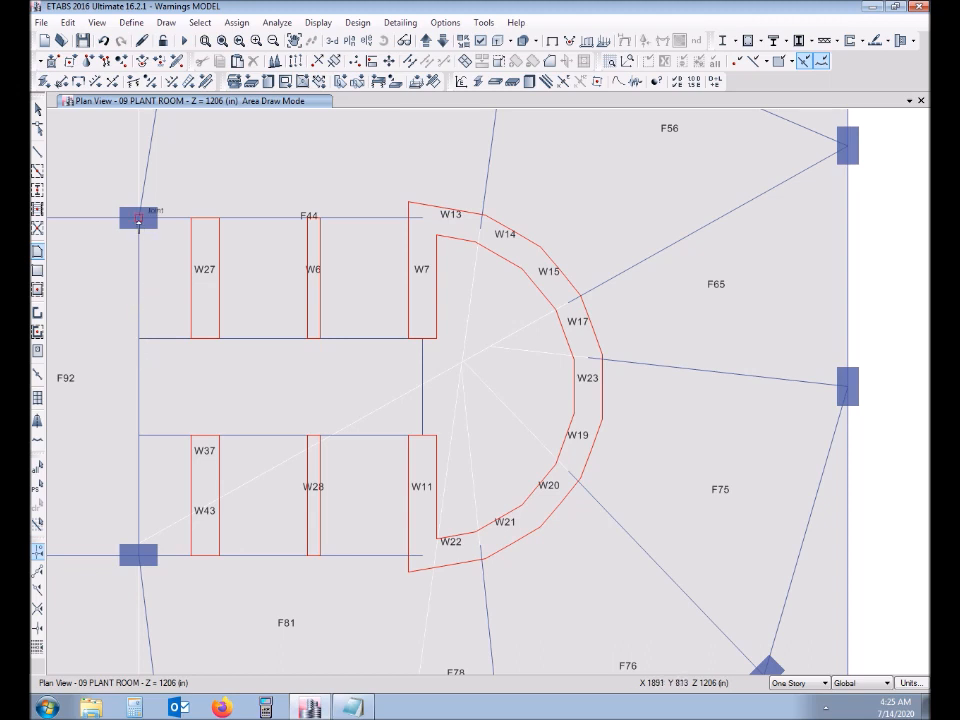
Draw an opening on 09 PLANT ROOM bounded by the column beside W27, walls W13 to W15, the core's centre joint and the beam below W27 and W7.
click(442, 41)
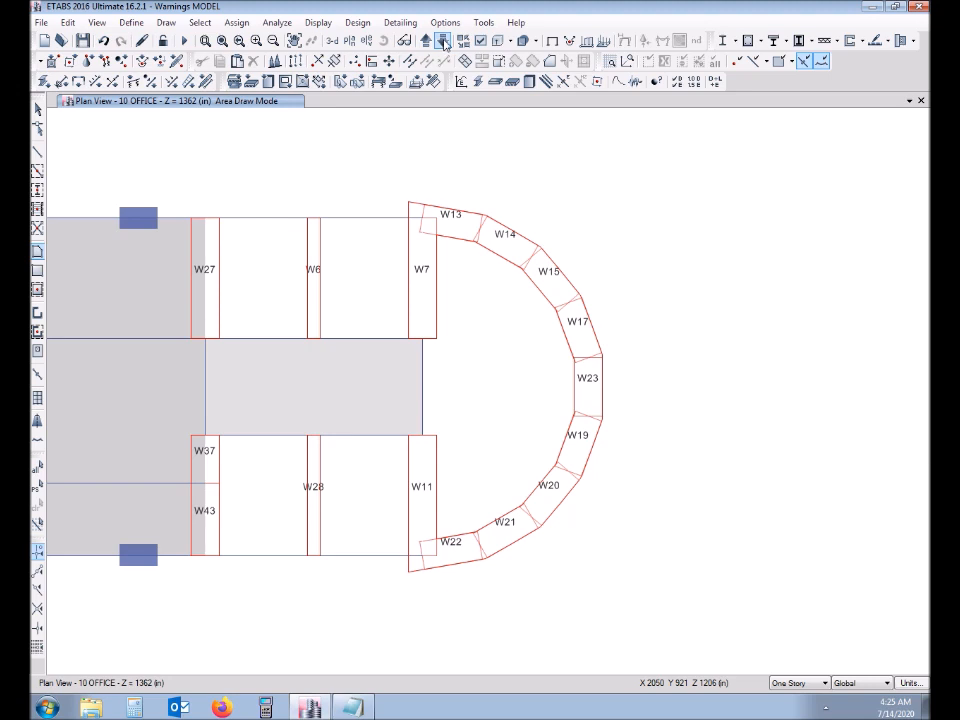
click(443, 42)
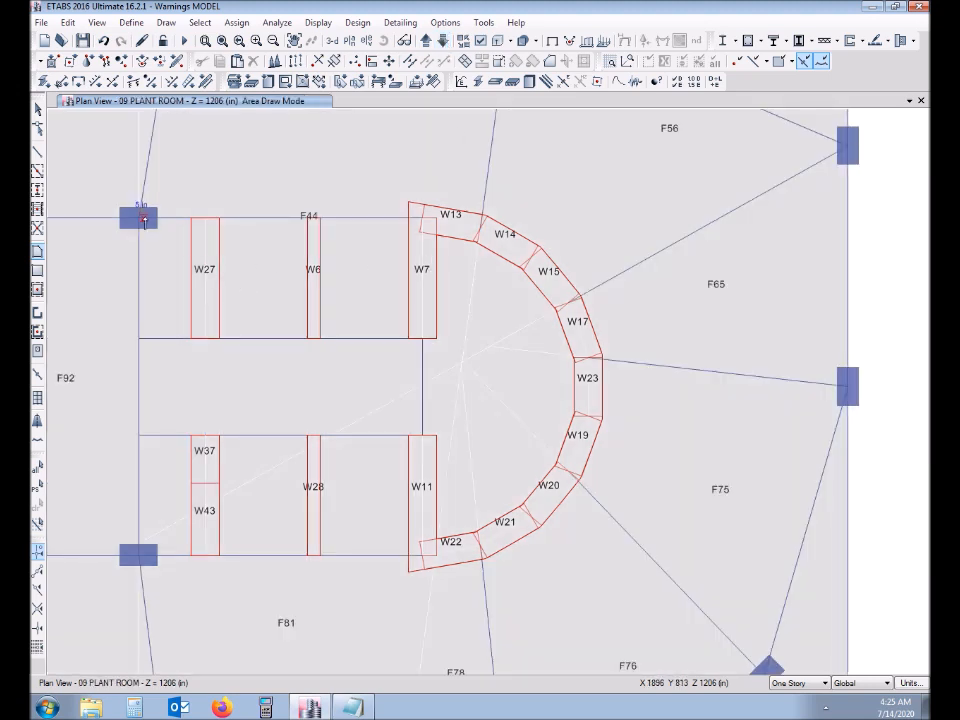
click(141, 219)
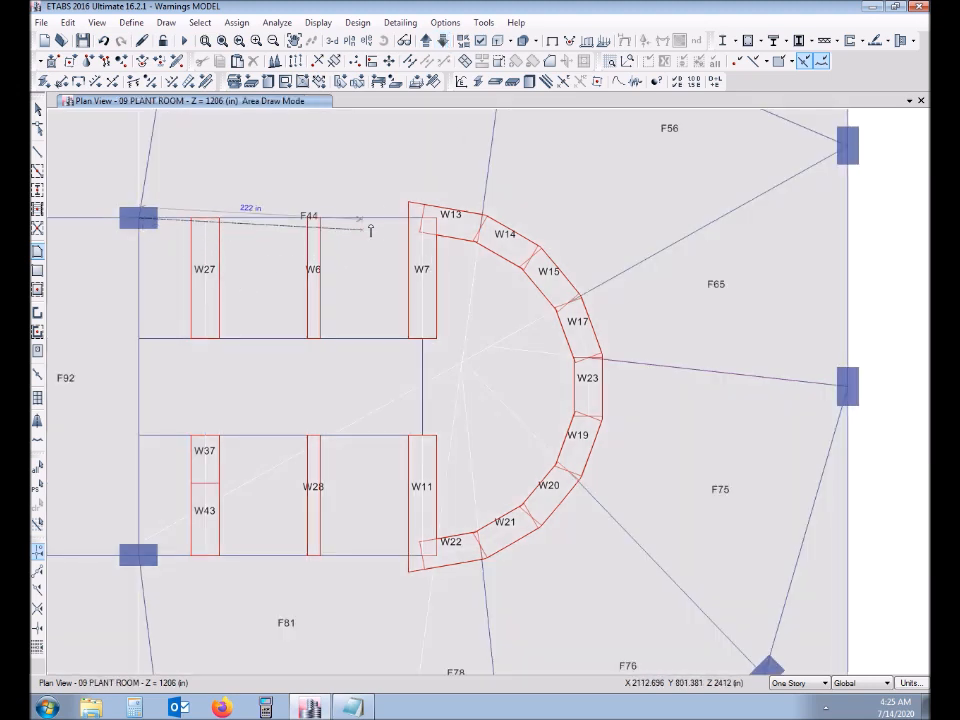
click(421, 219)
click(480, 230)
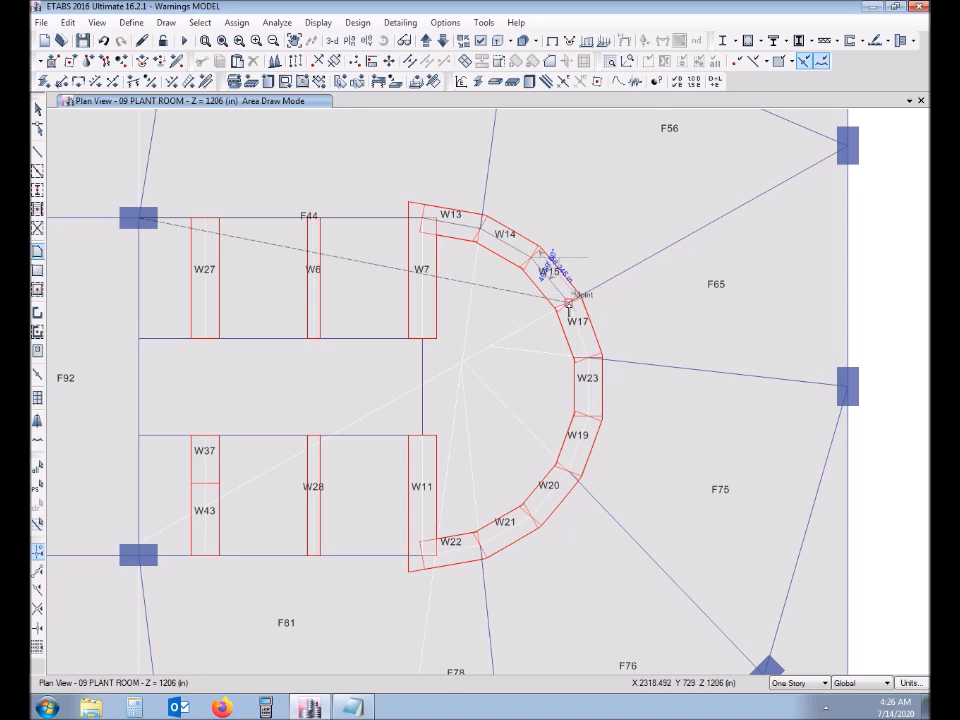
click(569, 301)
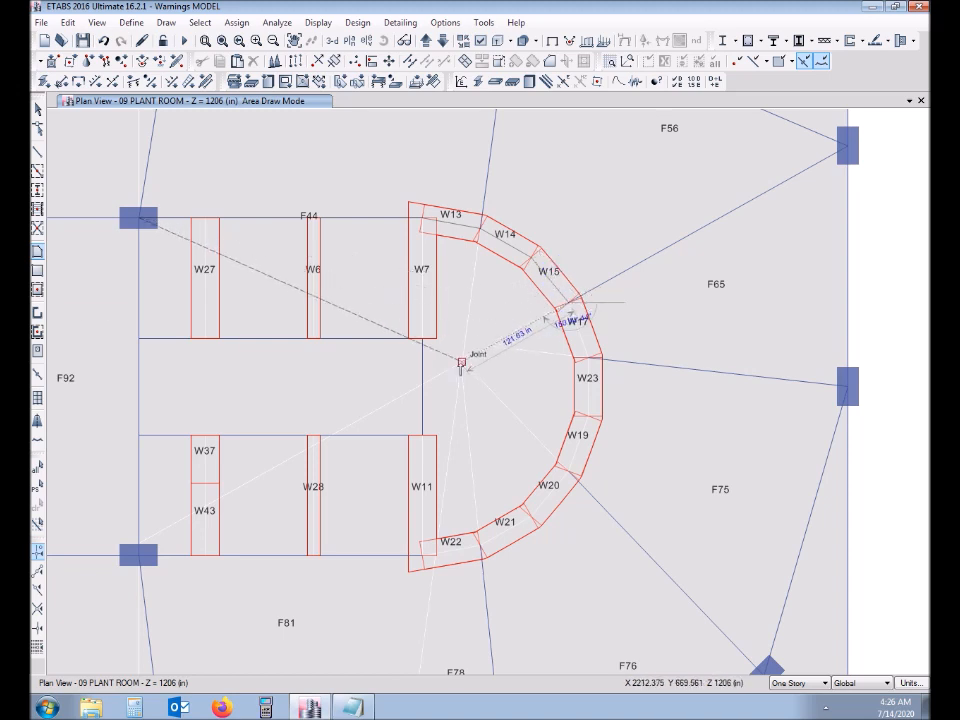
click(461, 363)
click(422, 343)
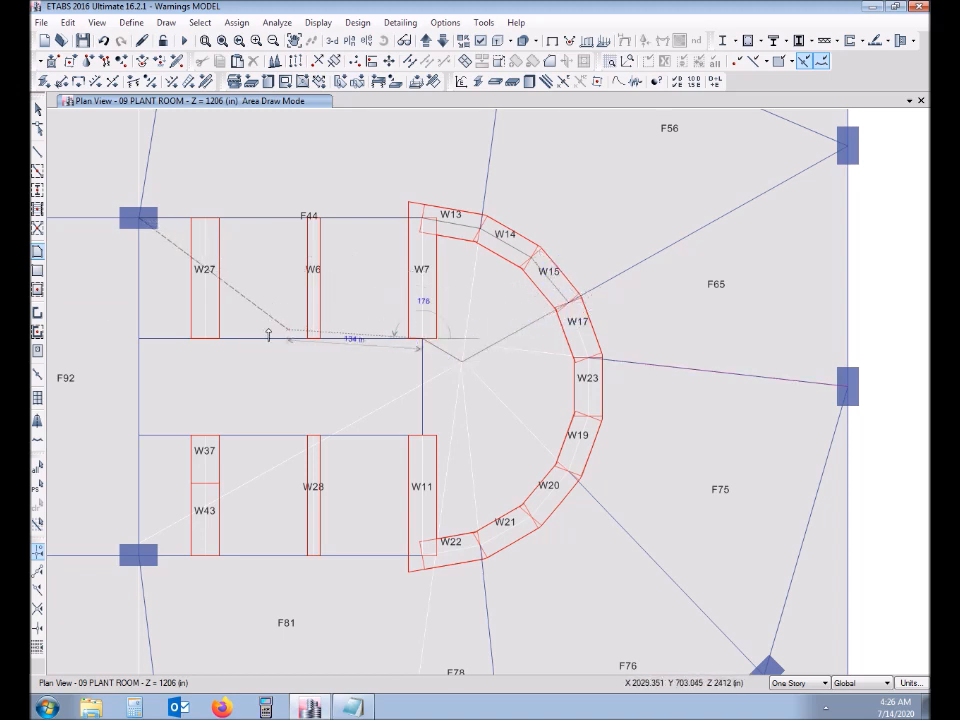
click(140, 345)
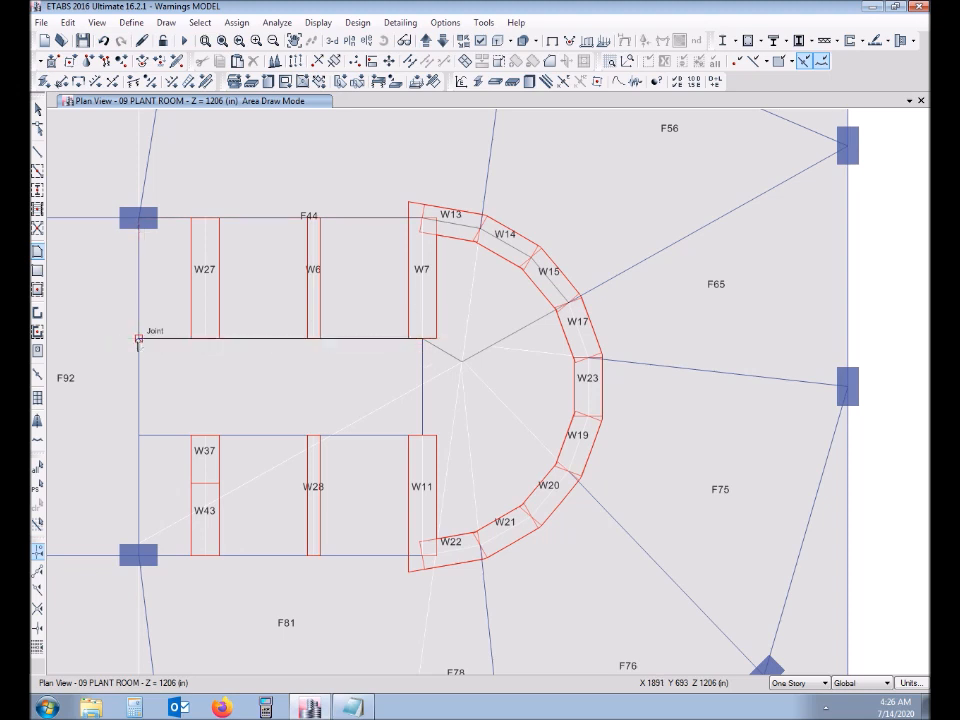
key(Return)
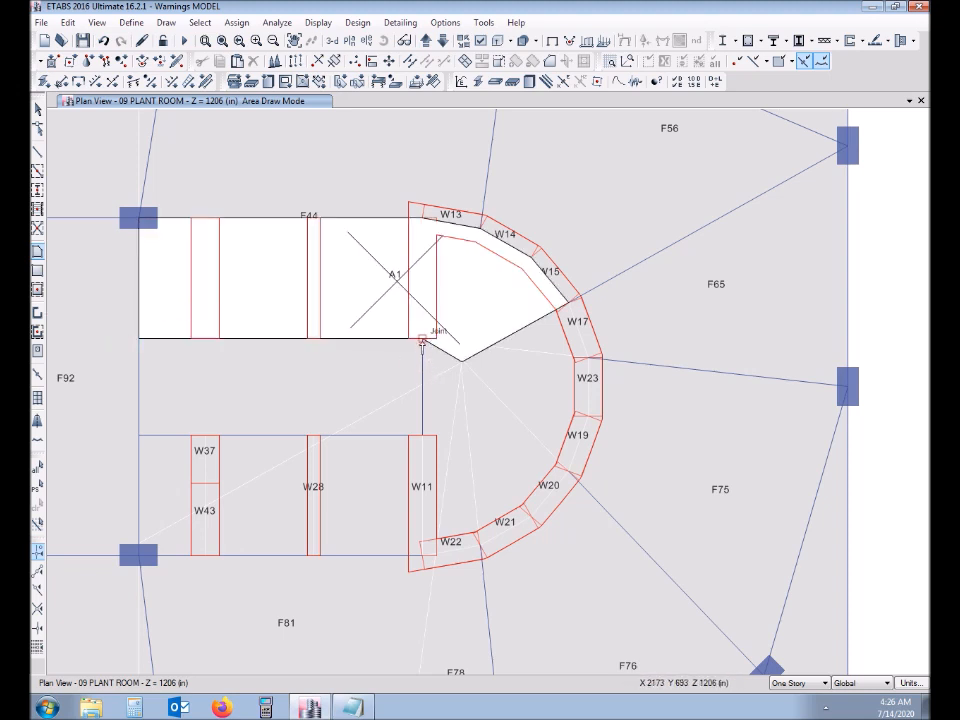
Draw a second opening from the lower corner of wall W7 through the core's centre joint to both ends of wall W22.
click(461, 360)
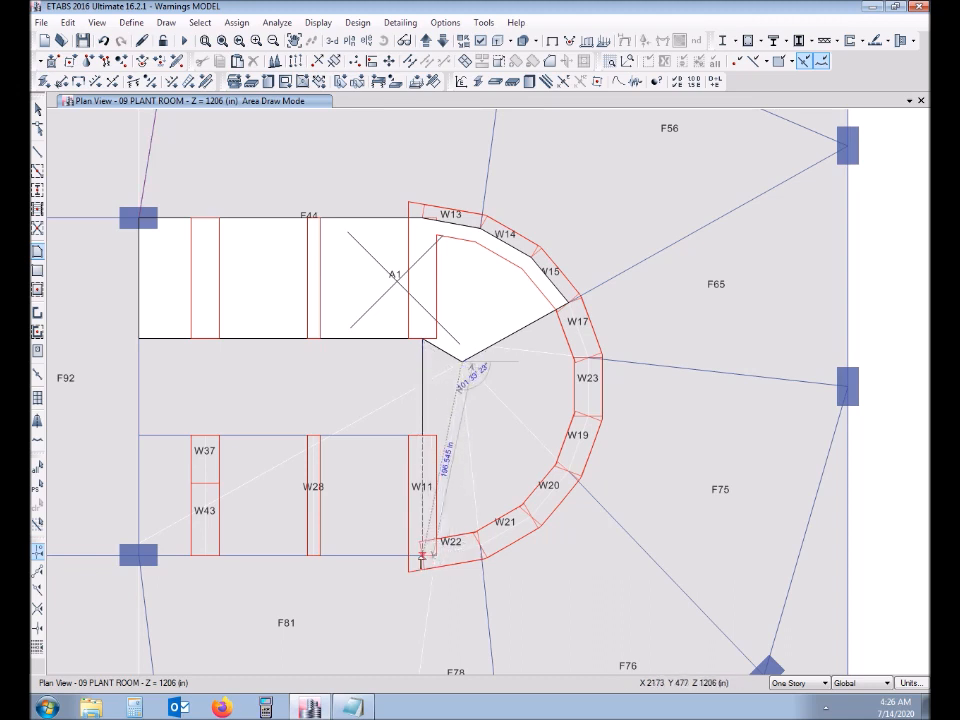
click(480, 545)
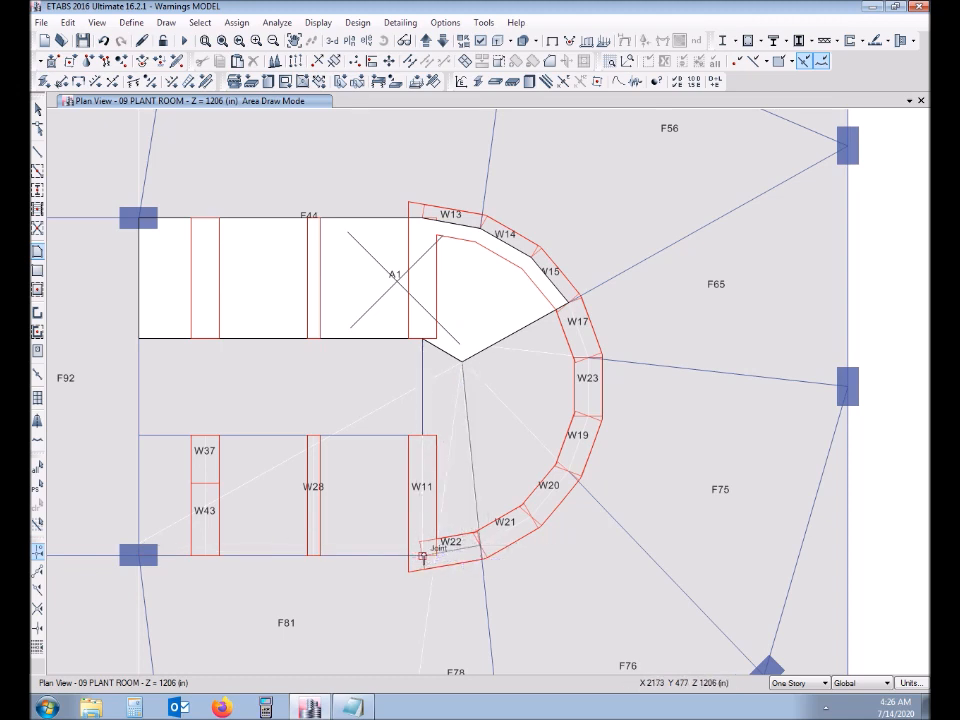
double_click(421, 555)
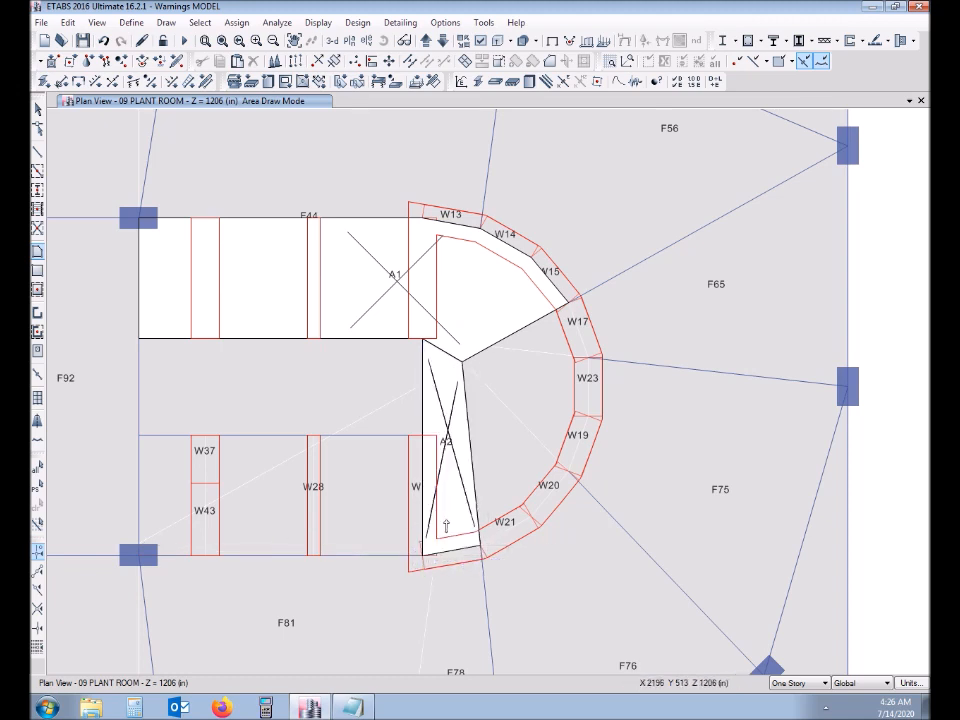
Draw a third opening from the core's centre joint around the curved wall joints from W17 to W21.
click(461, 360)
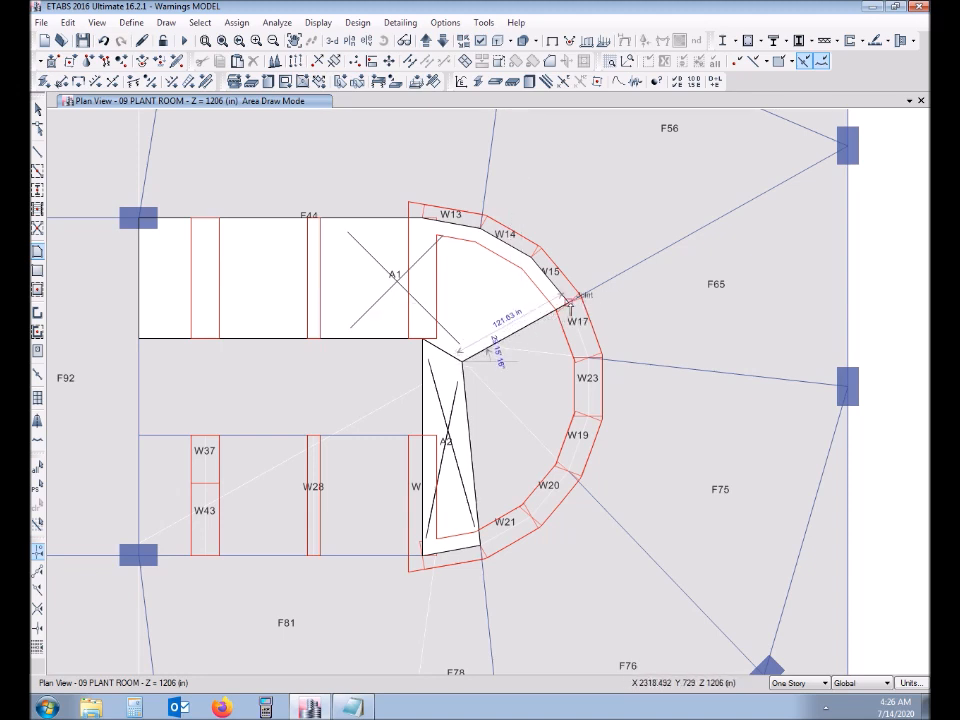
click(589, 358)
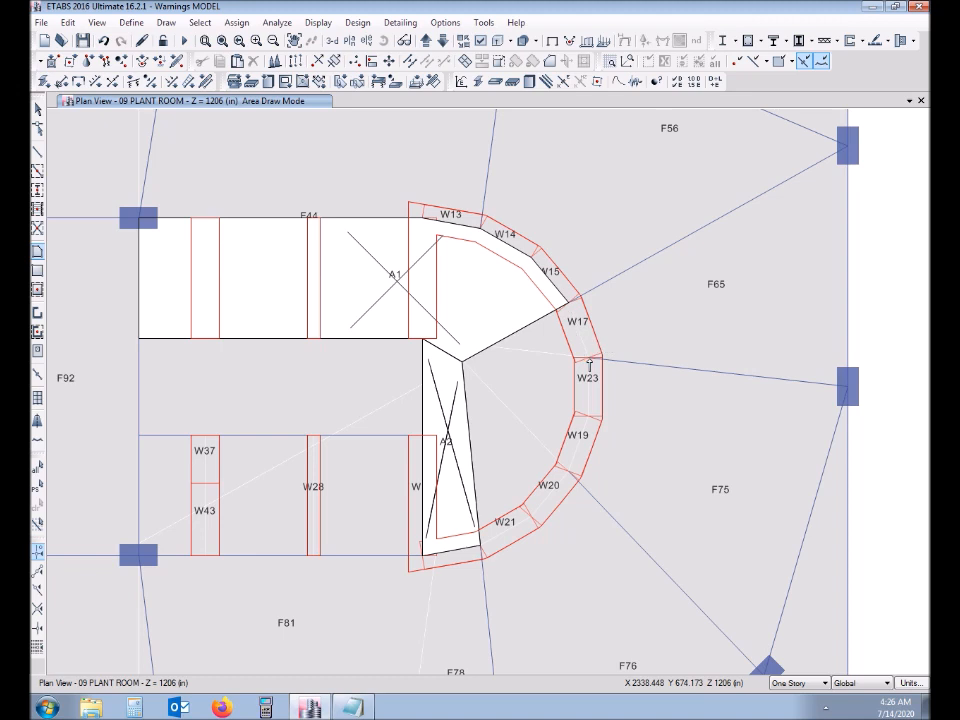
click(600, 416)
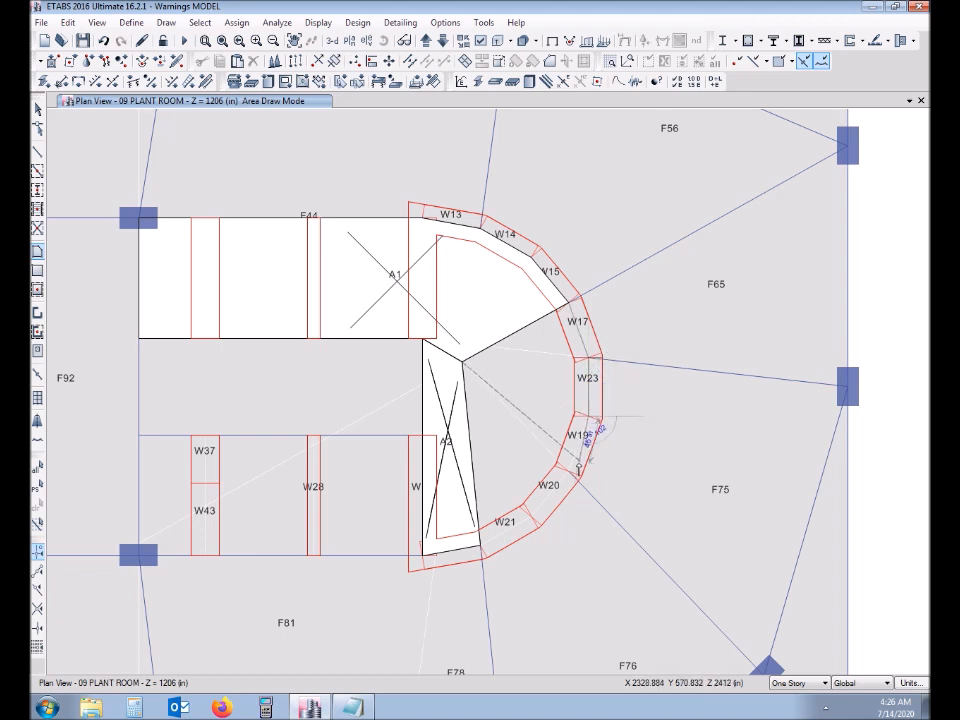
click(568, 472)
click(532, 517)
double_click(484, 544)
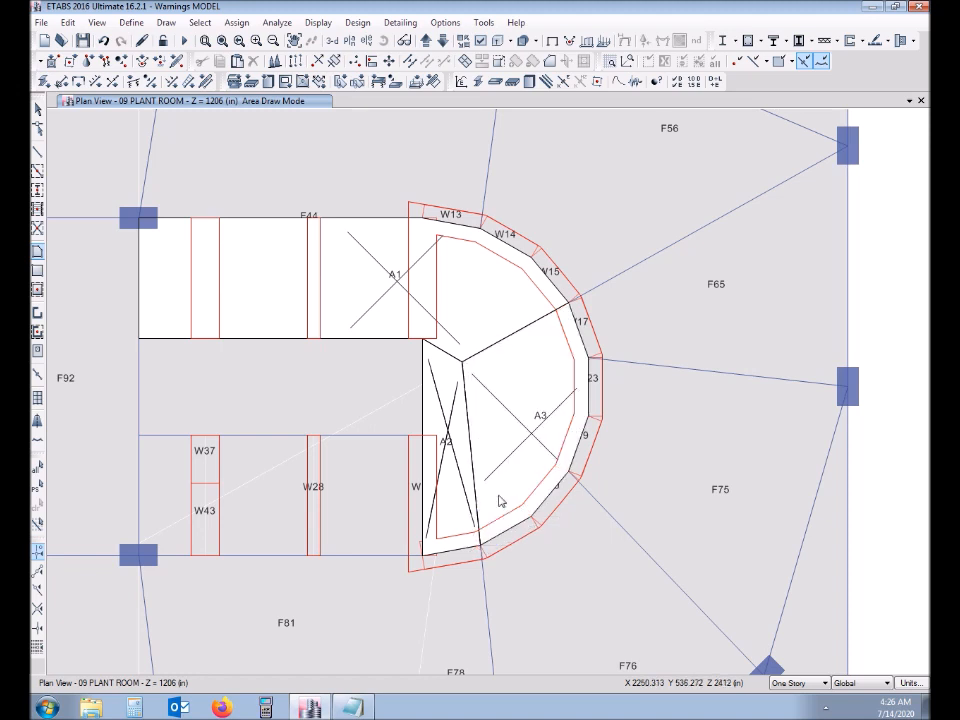
Draw a rectangular opening across walls W37, W43, W28 and W11, between the upper beam and the lower column line, and end area drawing.
click(138, 435)
click(421, 436)
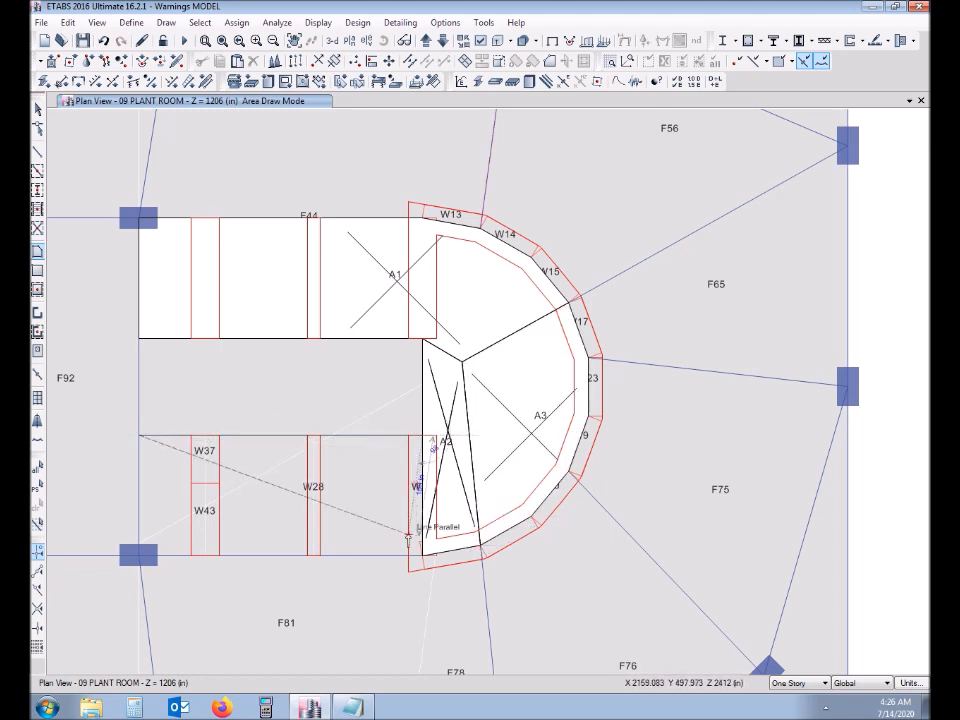
click(420, 555)
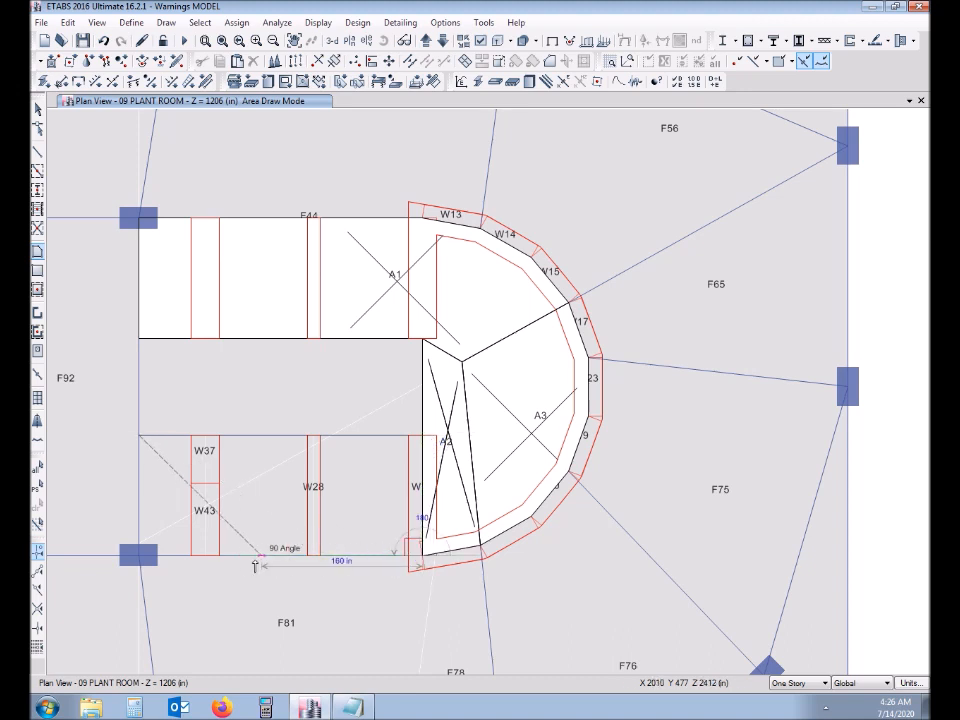
click(139, 556)
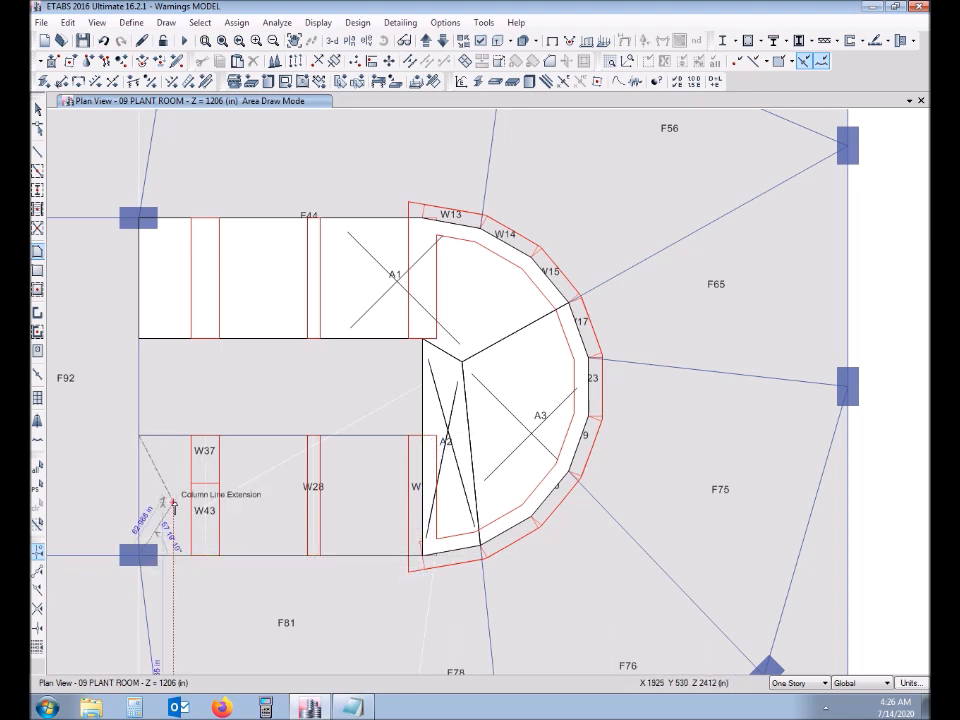
key(Return)
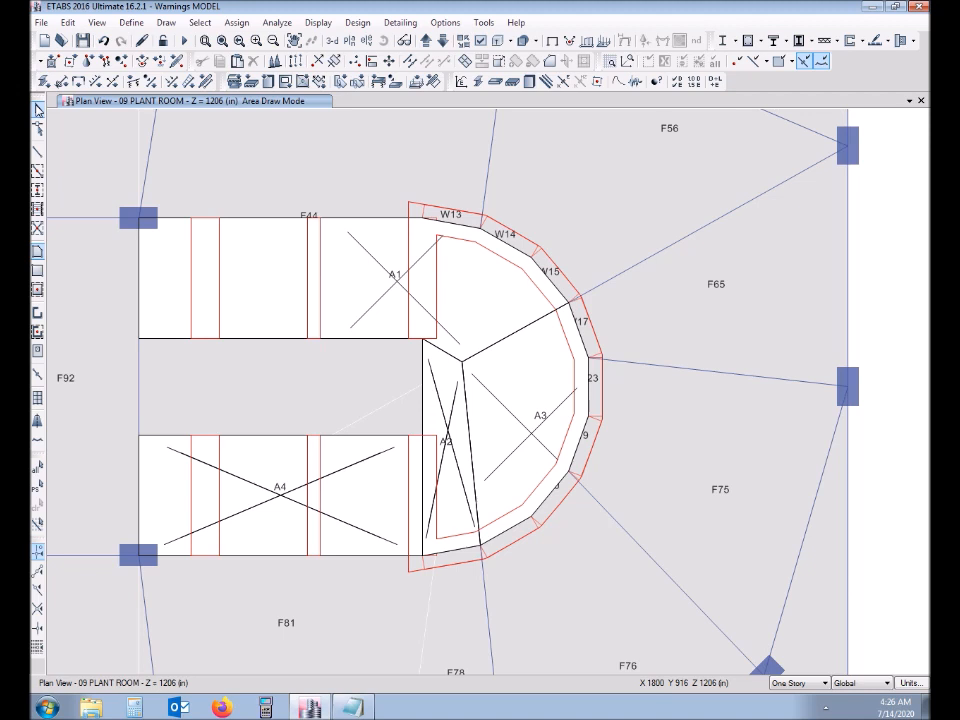
click(38, 108)
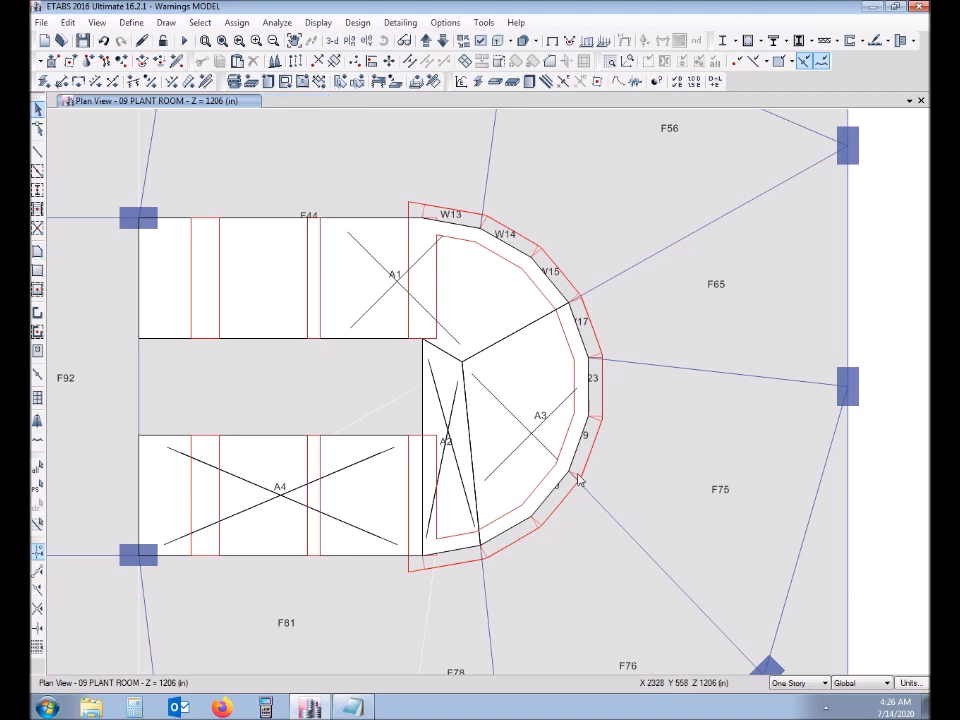
Run the model check with all joint, frame, shell, meshing, loading and self-mass checks, and read the resulting warning report.
scroll(577, 475, down, 2)
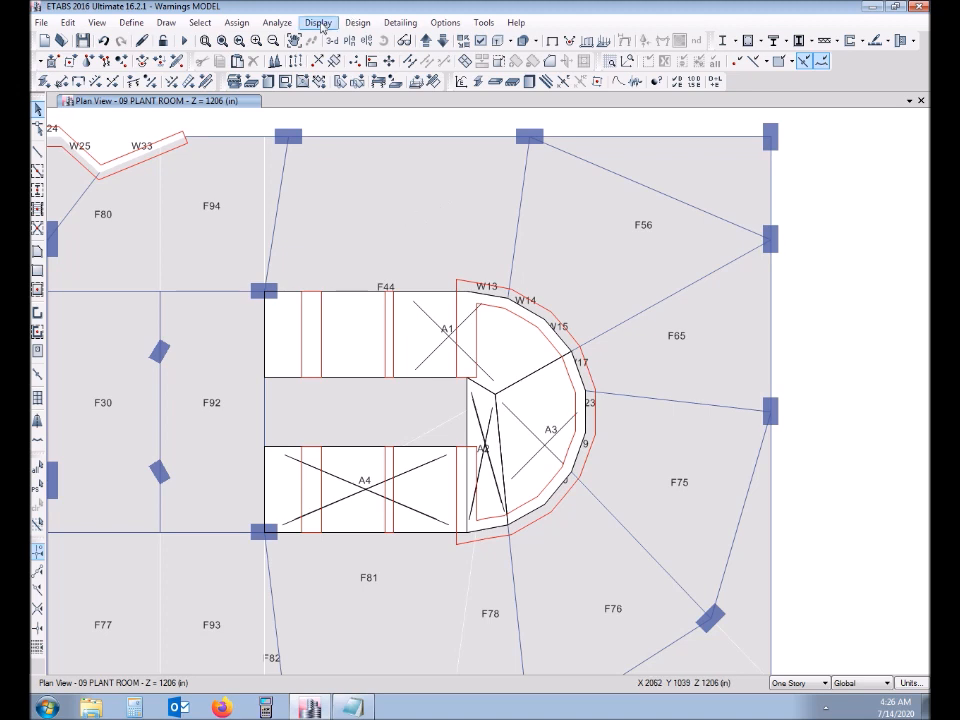
click(277, 22)
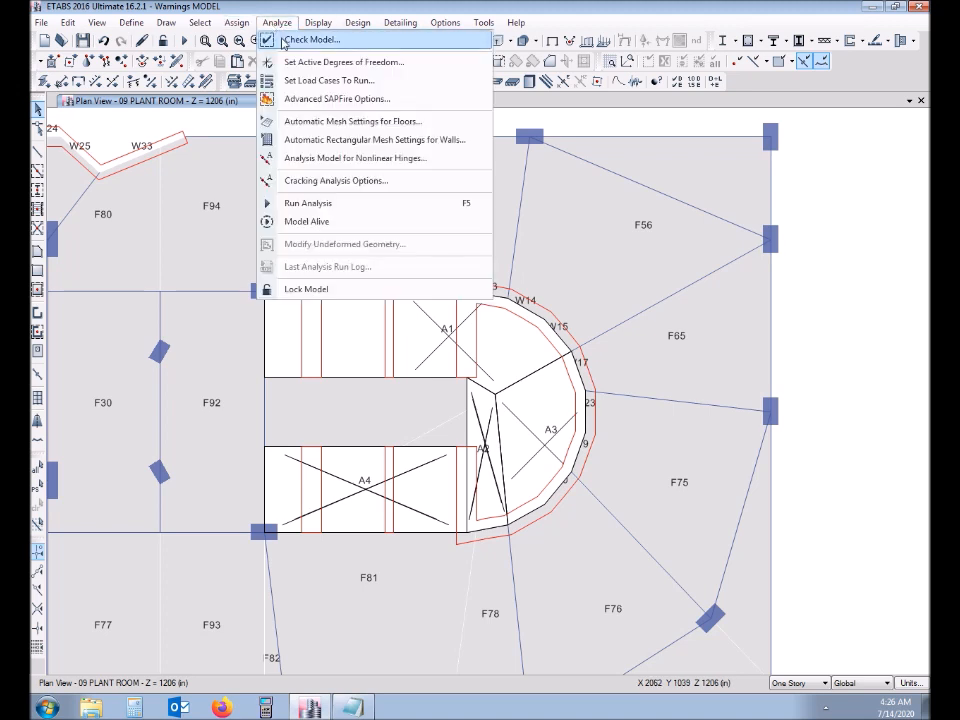
click(284, 40)
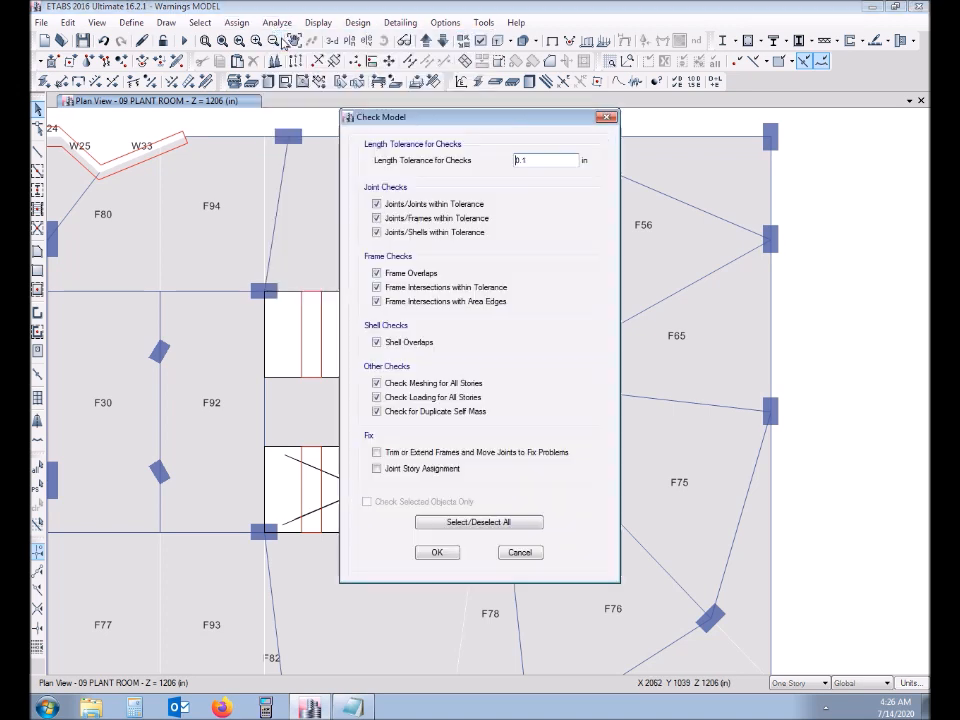
click(456, 555)
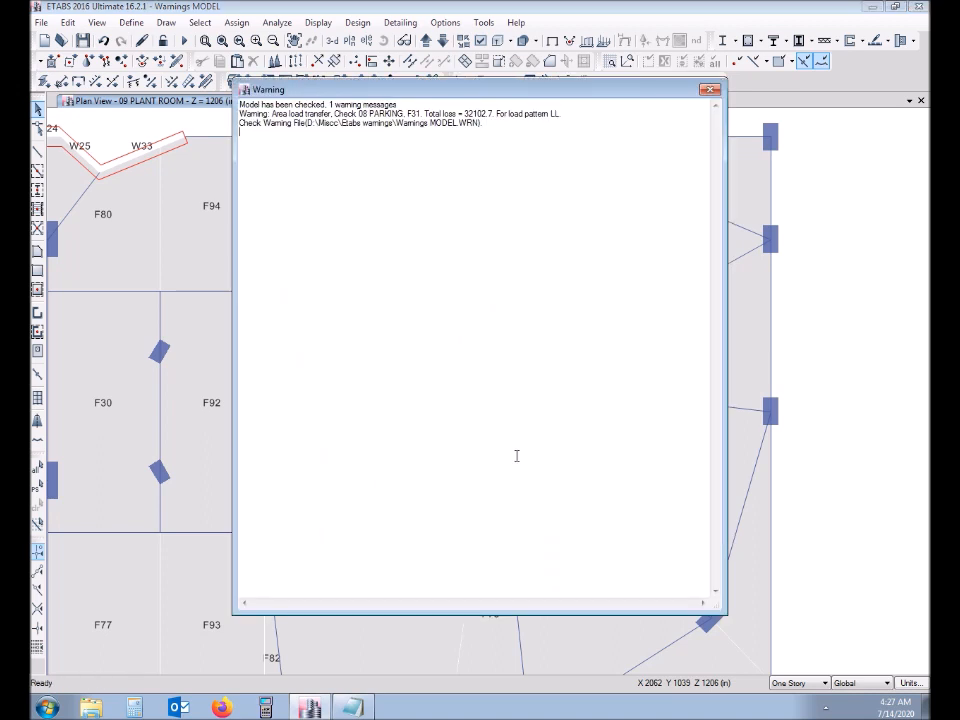
drag(505, 133, 295, 105)
click(368, 138)
click(709, 91)
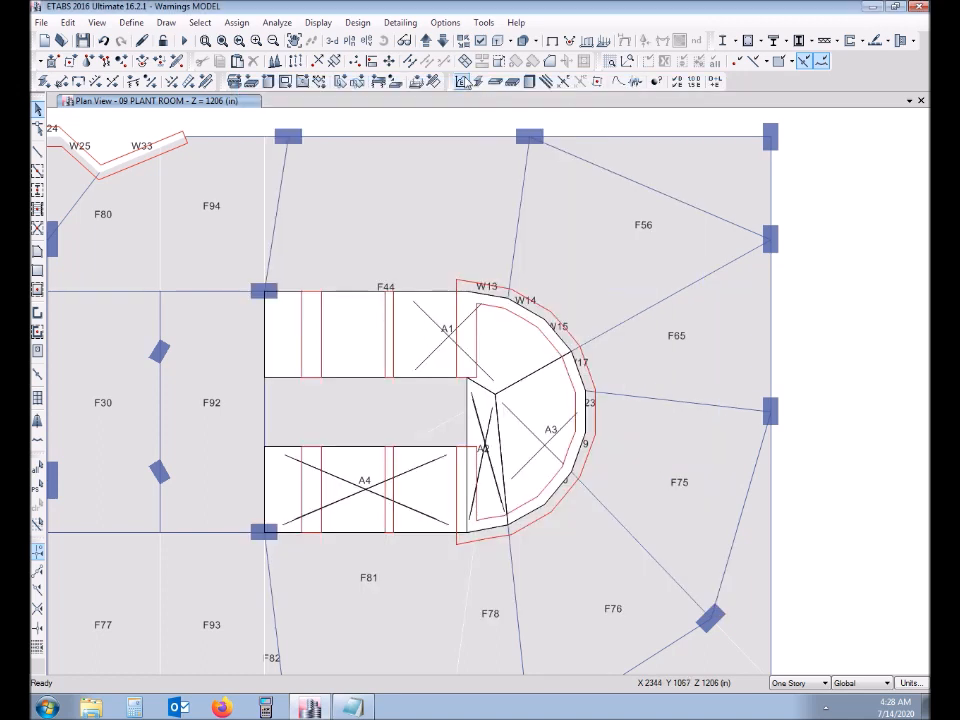
Switch to the 08 PARKING plan and delete opening F31 from the curved core.
click(424, 41)
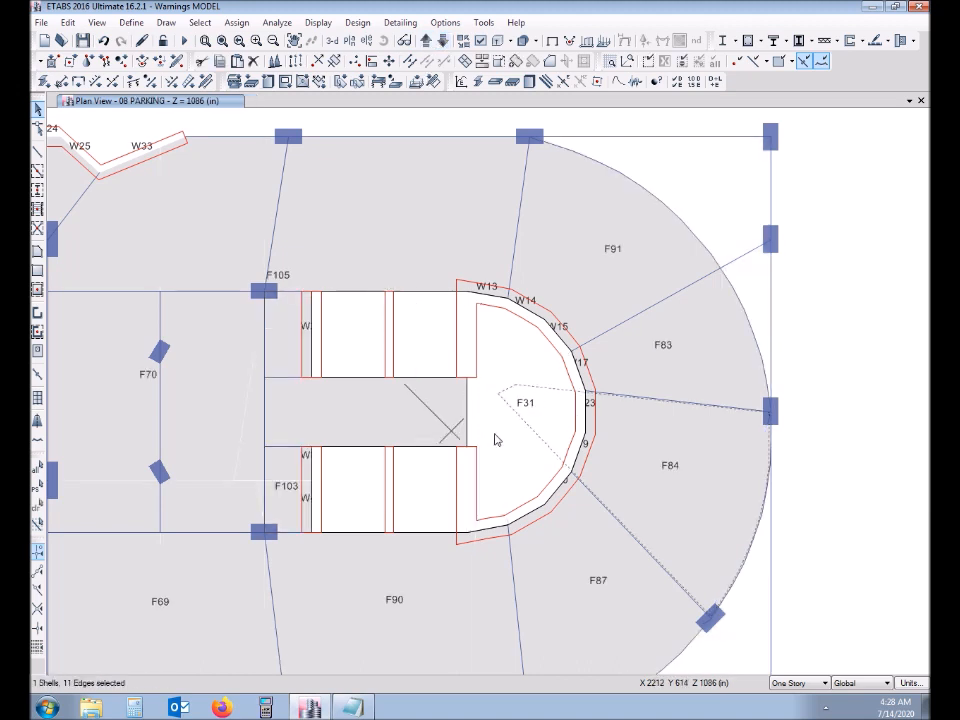
key(Escape)
click(453, 422)
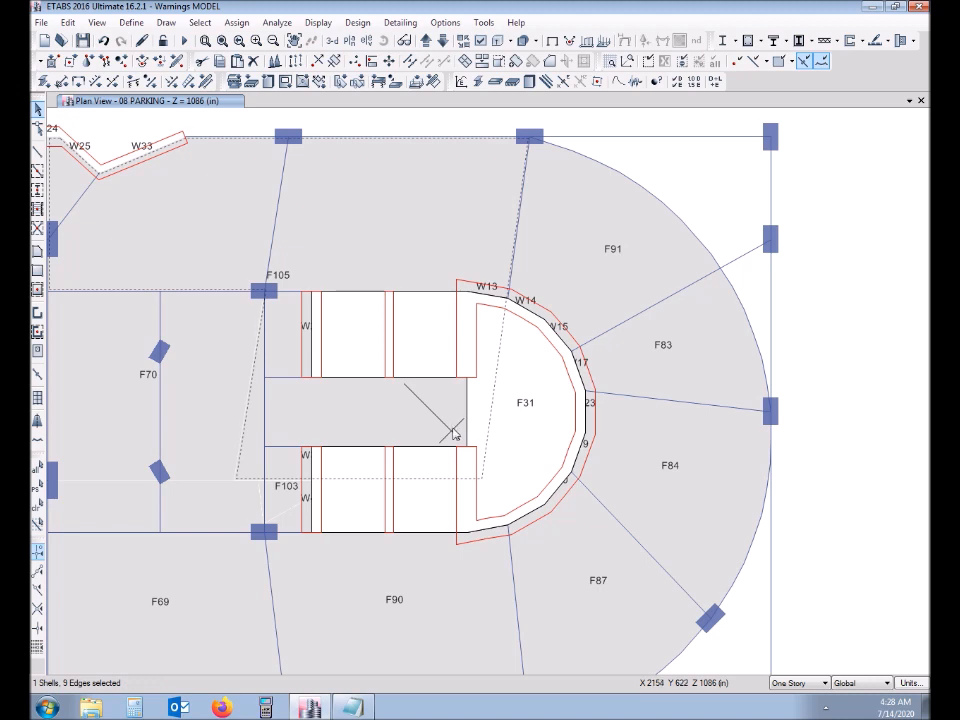
click(451, 427)
drag(504, 470, 475, 507)
click(514, 476)
click(474, 612)
click(462, 213)
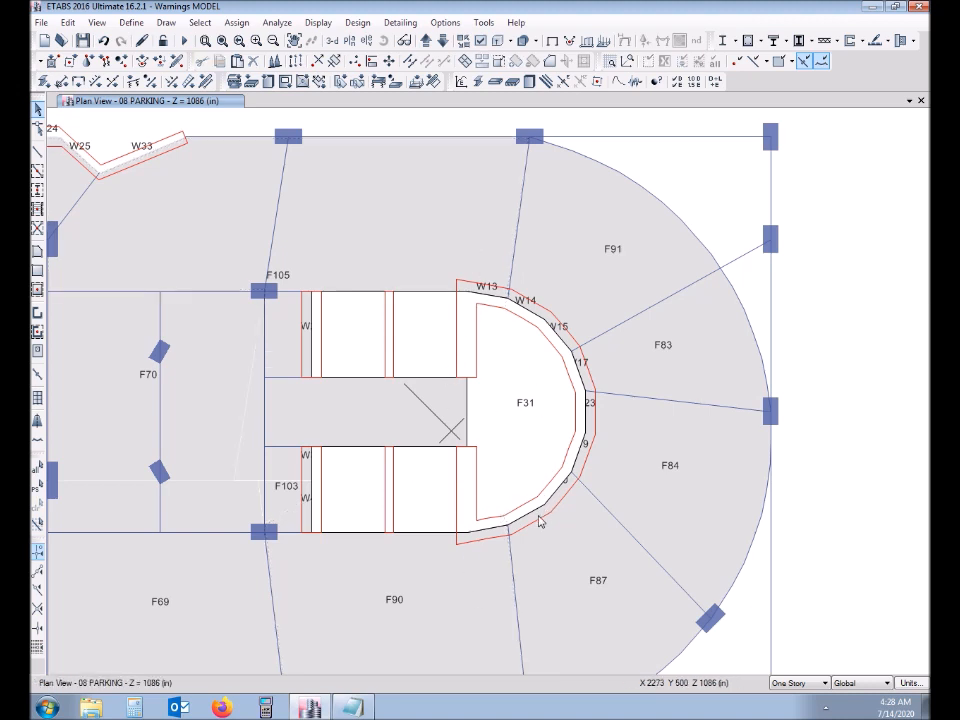
click(424, 506)
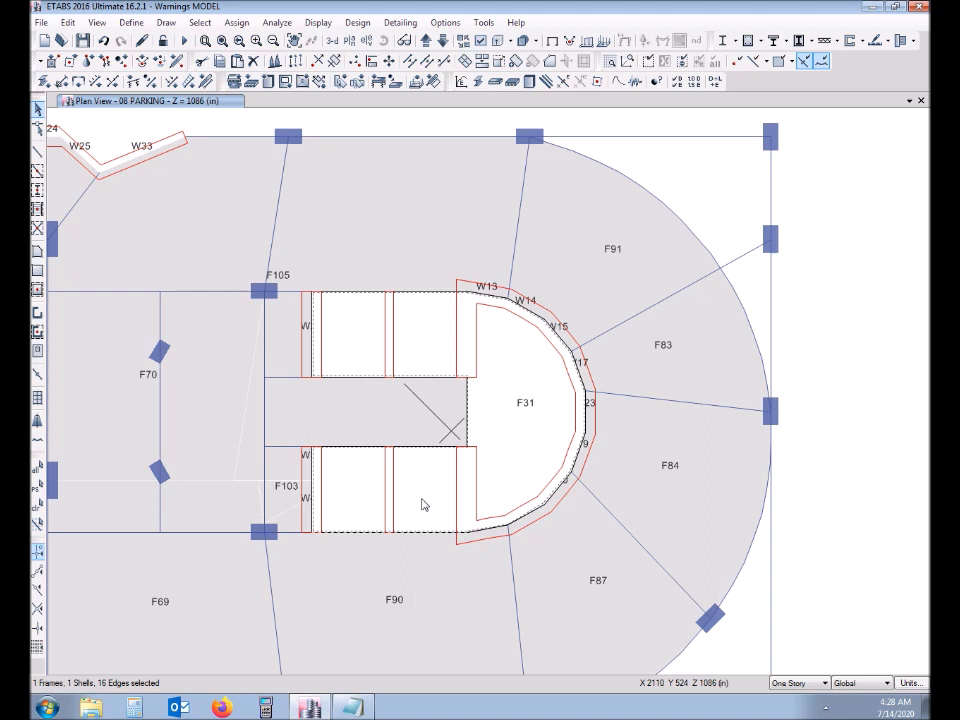
click(423, 533)
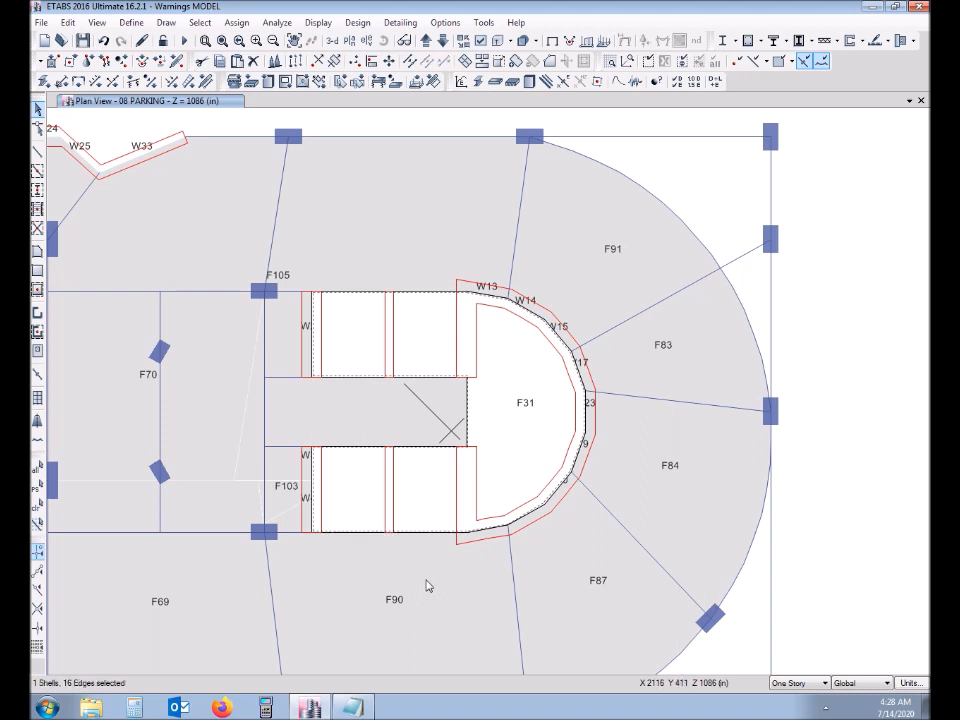
key(Delete)
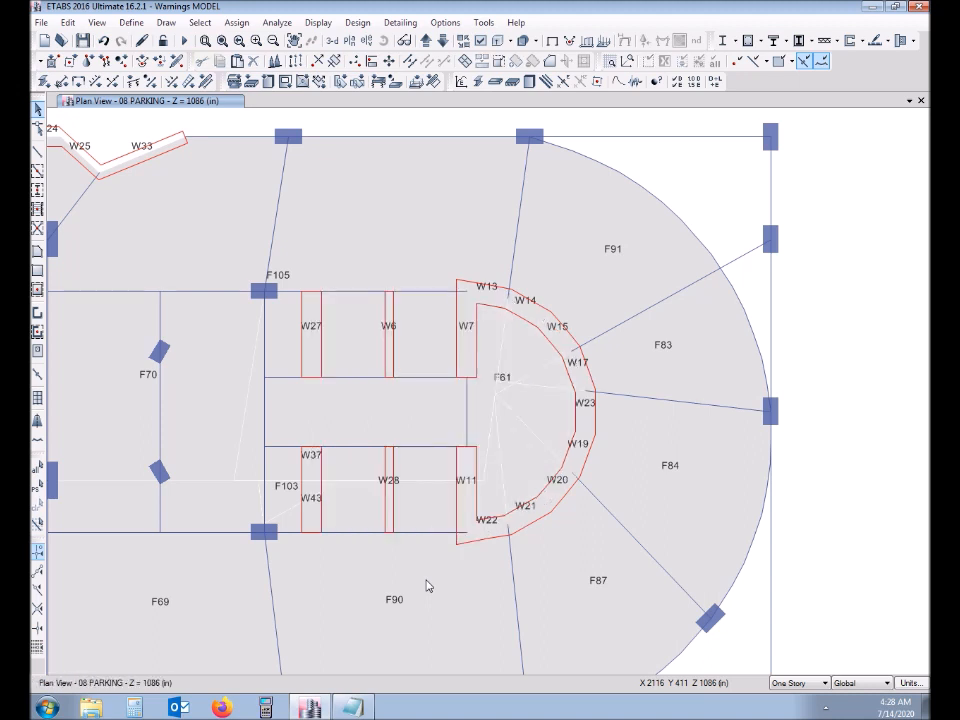
Draw a rectangular opening on 08 PARKING across walls W27, W6 and W7, from the upper column to the beam at their lower ends.
middle_drag(427, 491, 427, 477)
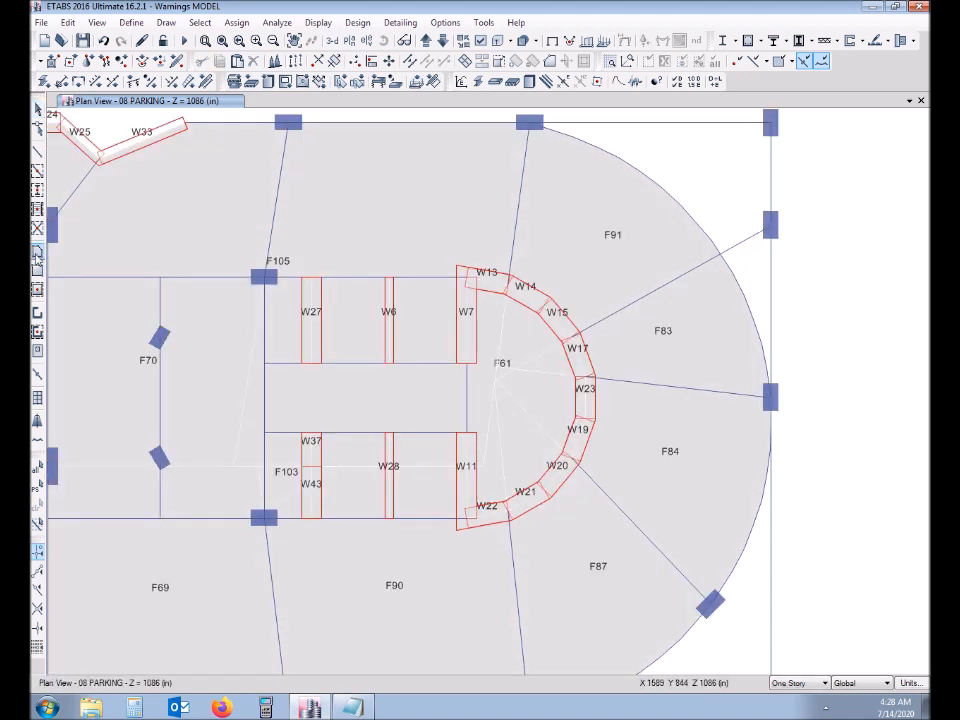
click(37, 250)
click(655, 216)
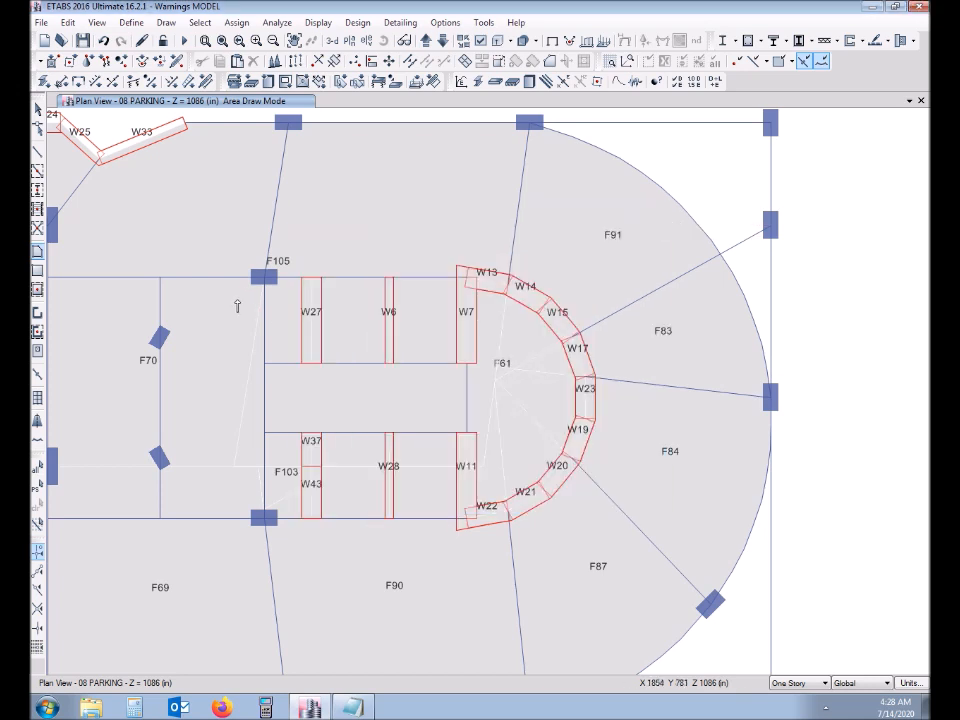
click(263, 278)
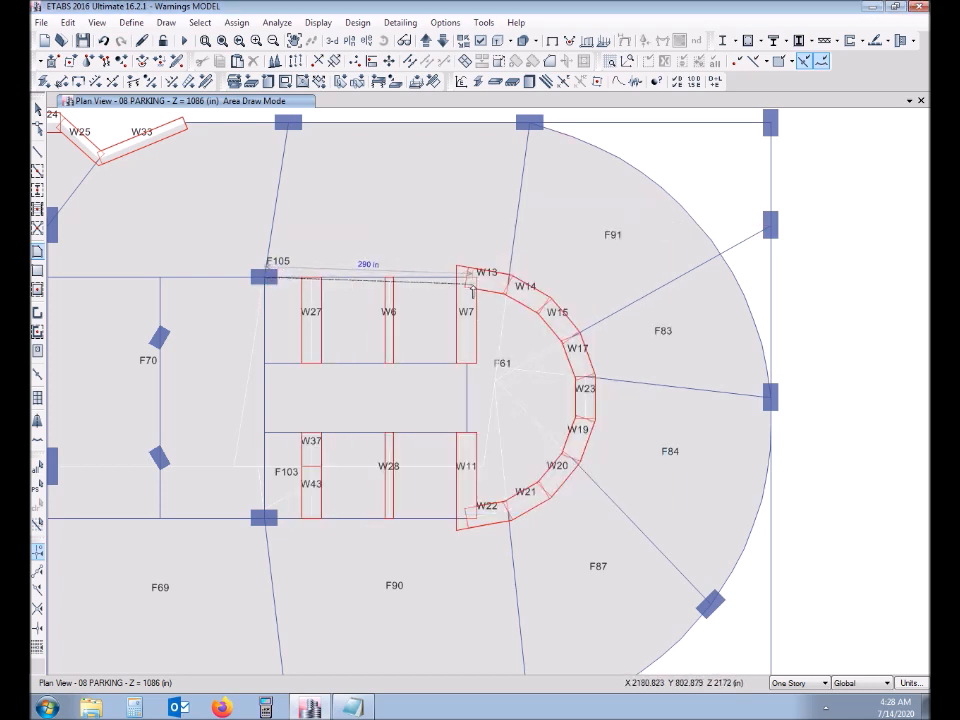
click(466, 274)
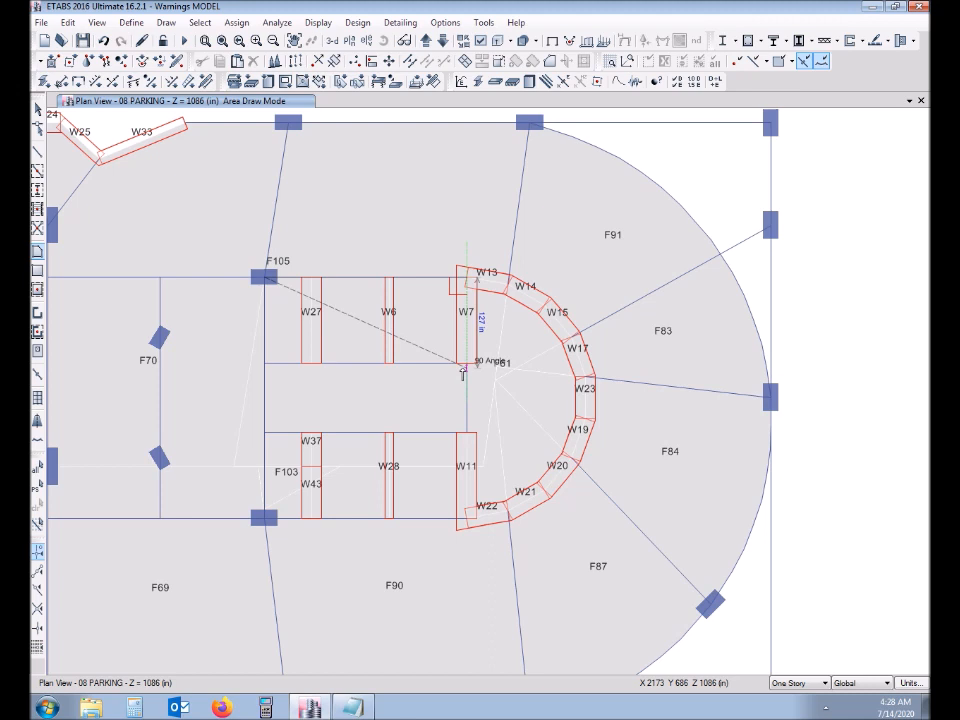
click(466, 364)
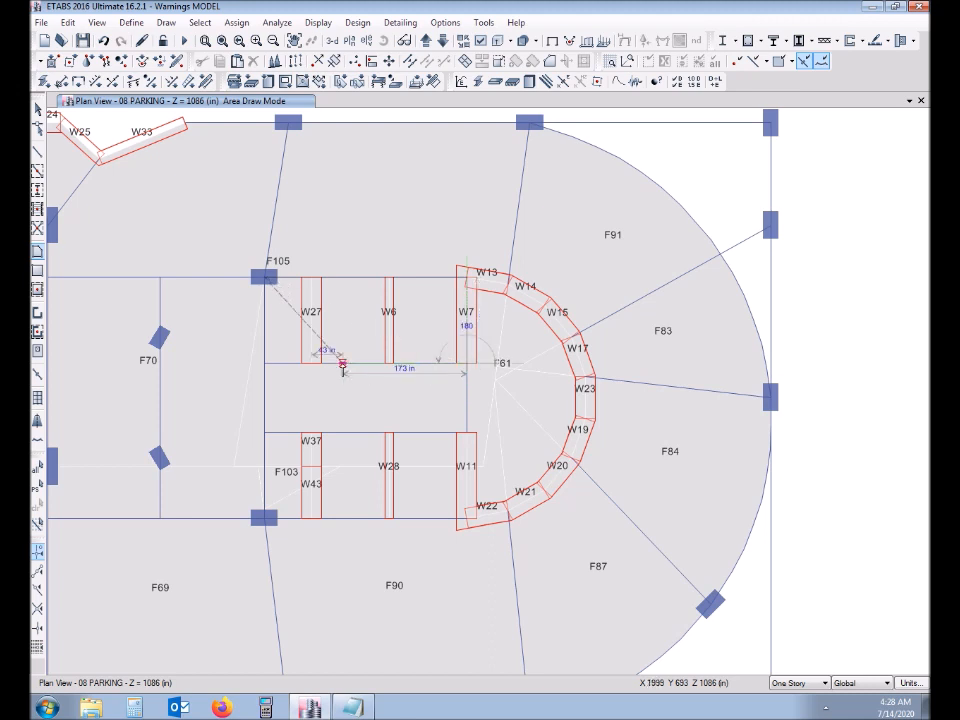
double_click(263, 364)
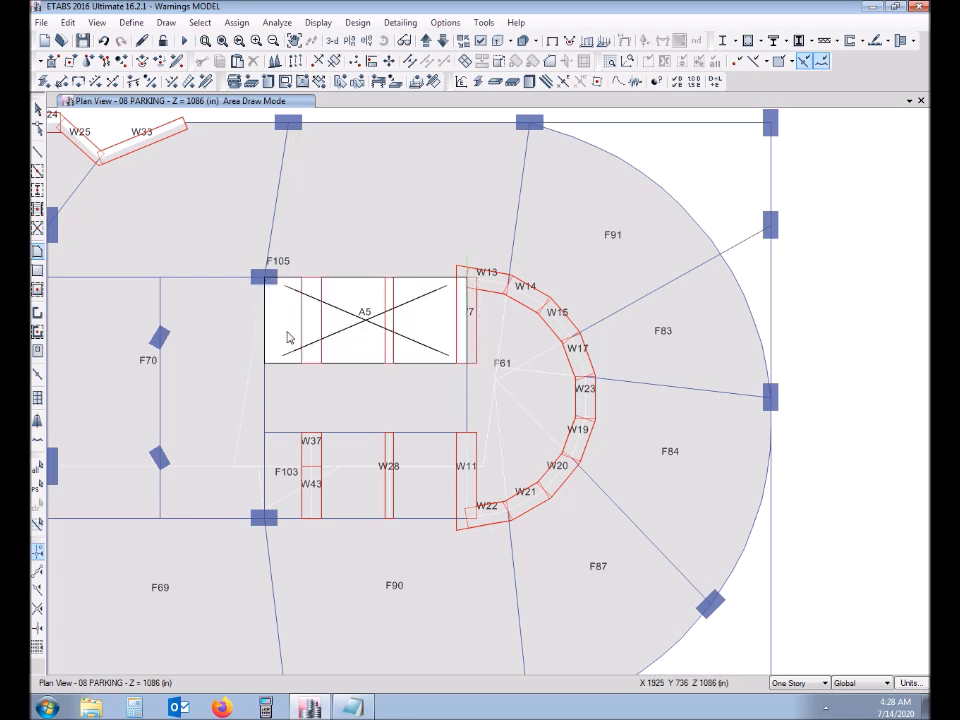
Draw a matching rectangular opening across walls W37, W43, W28 and W11, down to the lower column line.
click(267, 432)
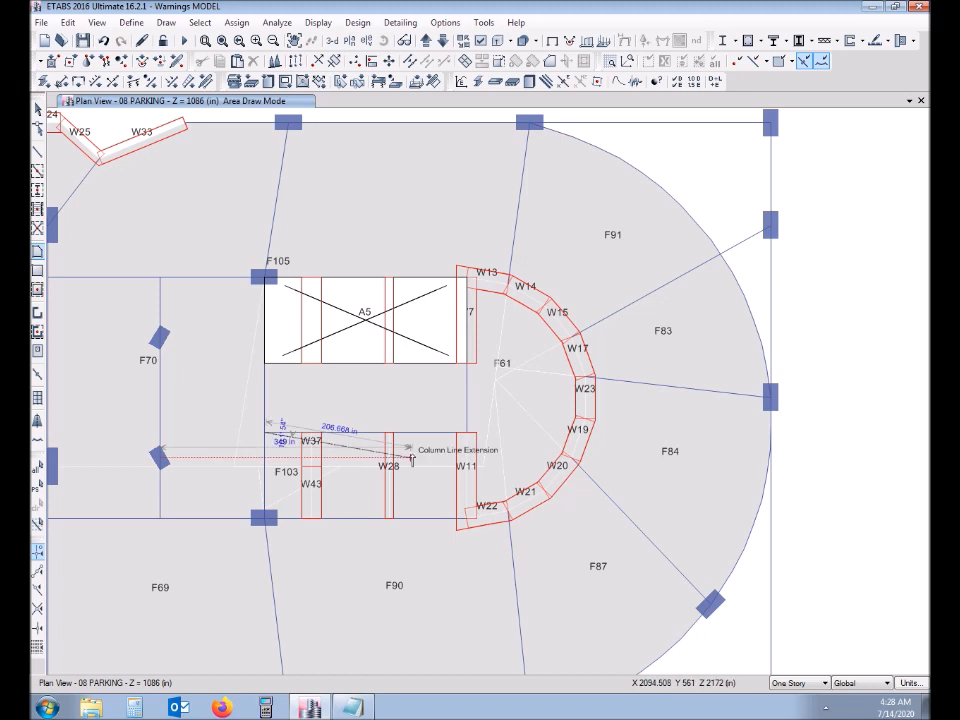
click(466, 432)
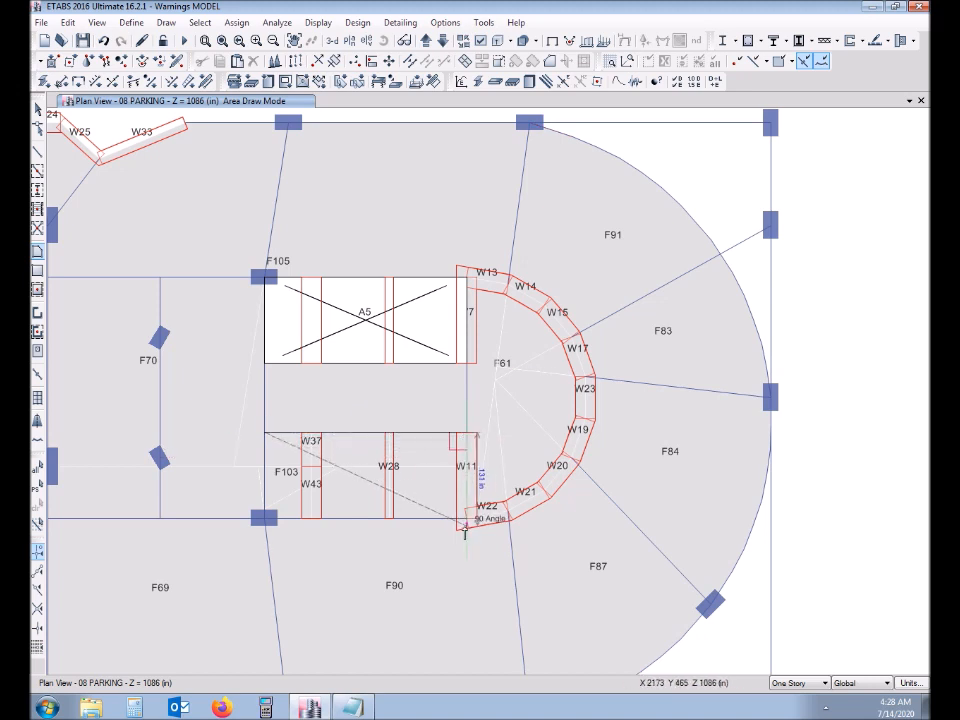
click(466, 518)
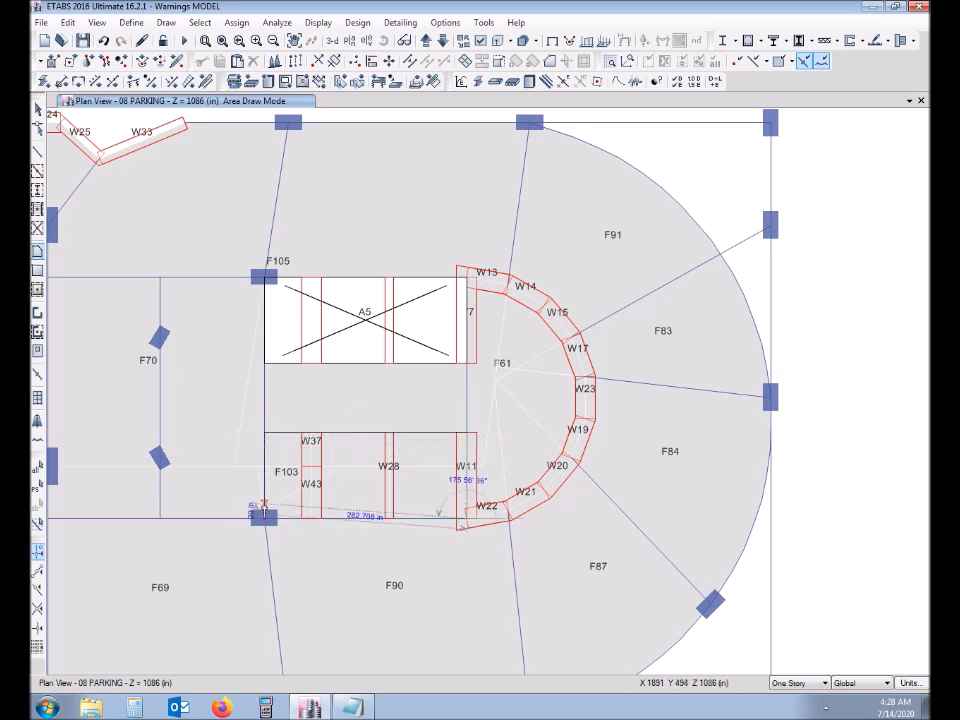
click(265, 518)
key(Return)
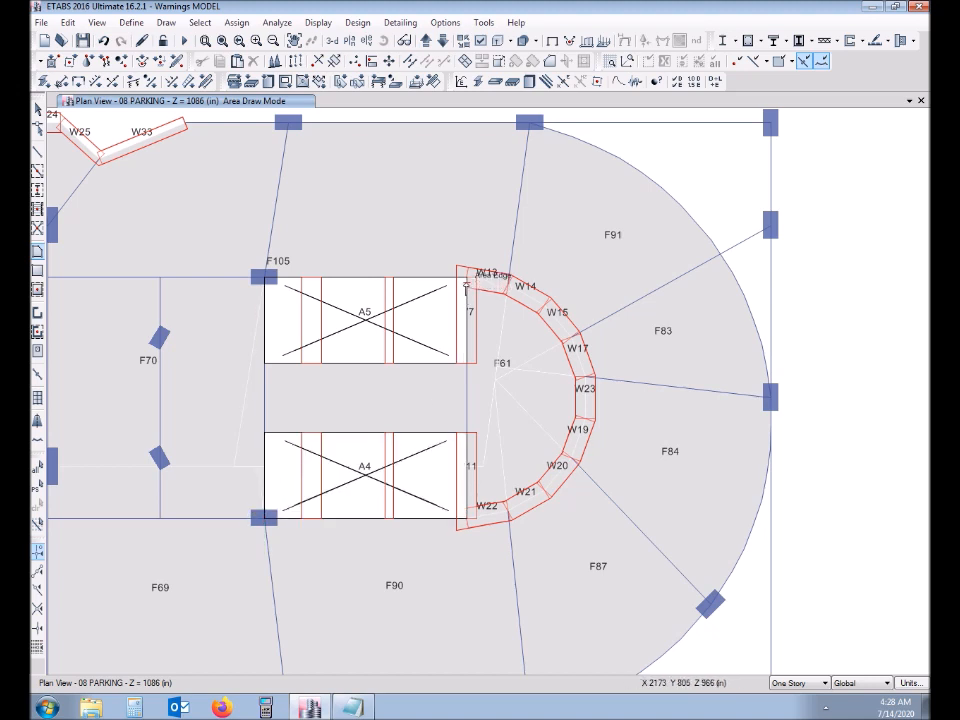
Draw a polygonal opening on 08 PARKING following the curved core walls from W13 around to W22 and closing along the straight wall line.
click(466, 277)
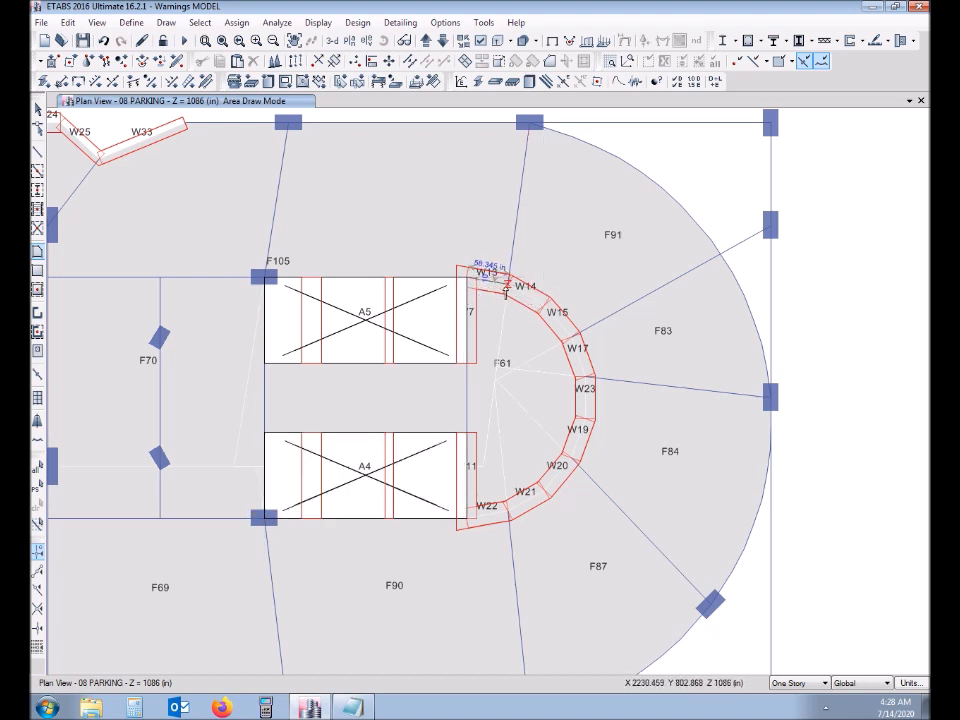
click(507, 287)
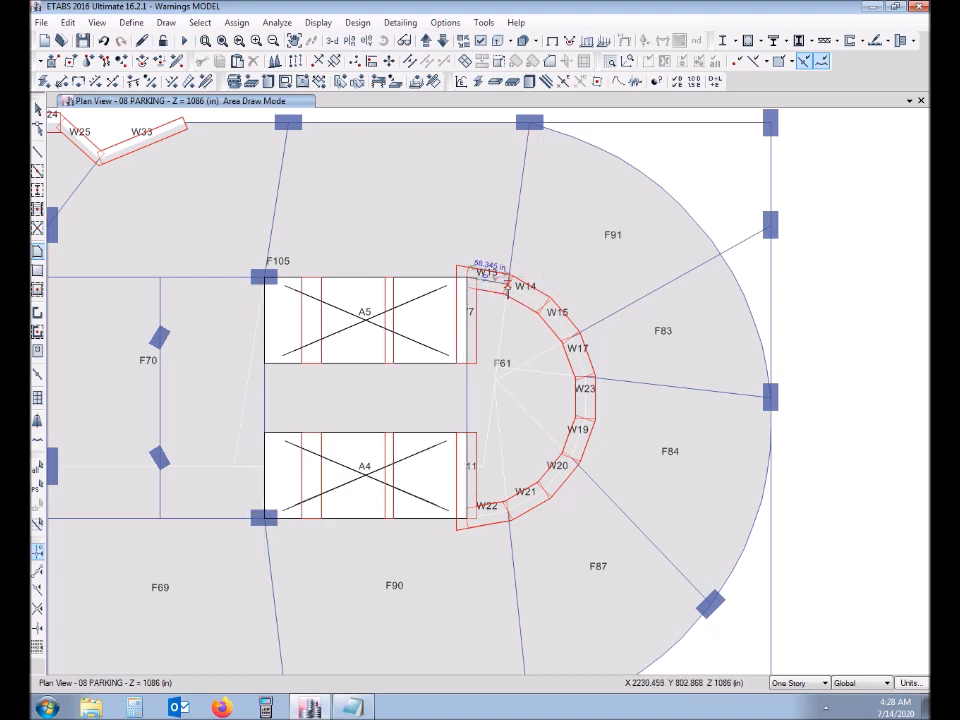
click(561, 315)
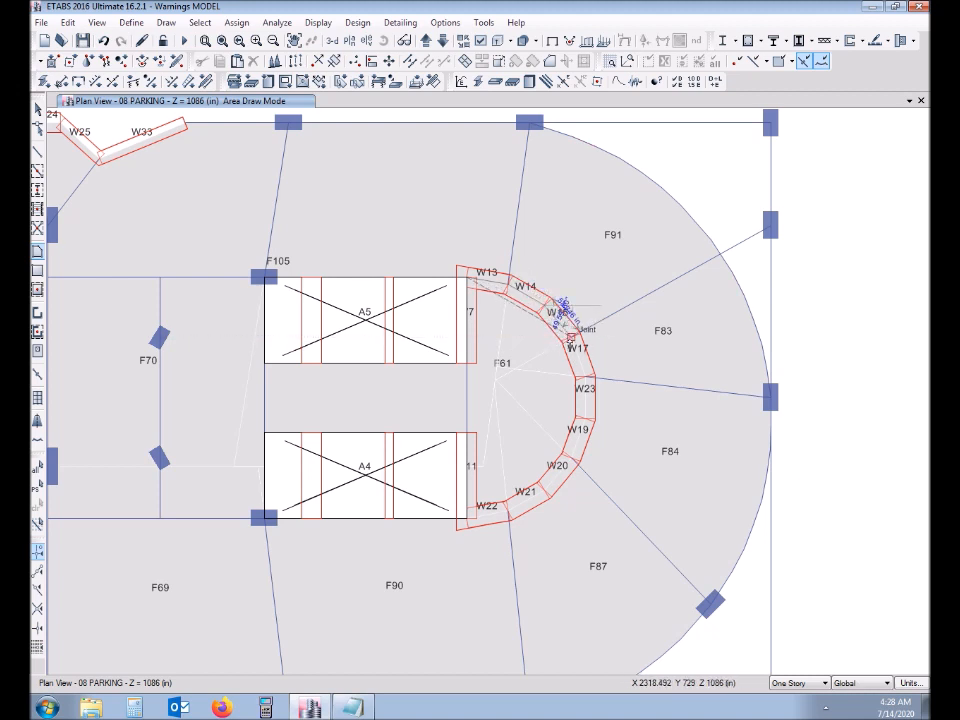
click(585, 379)
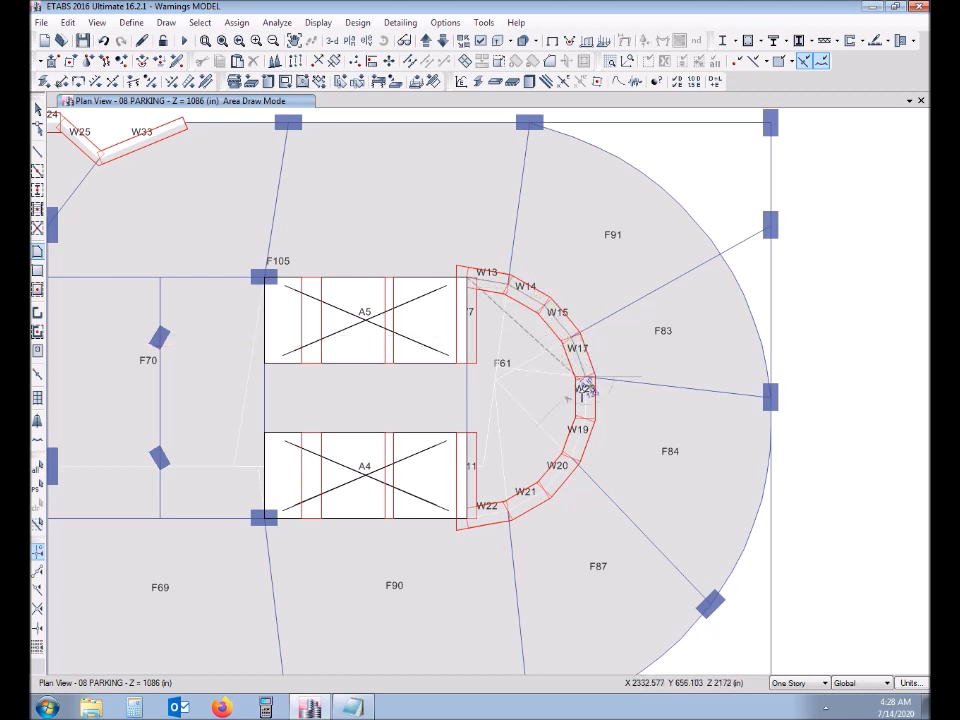
click(587, 419)
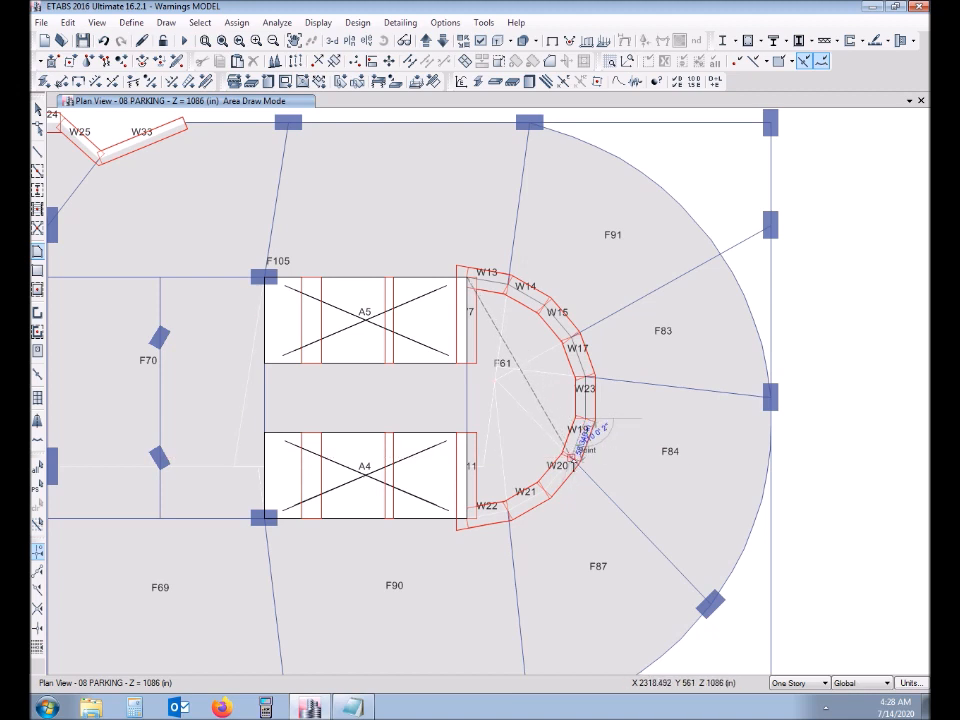
click(573, 462)
click(543, 489)
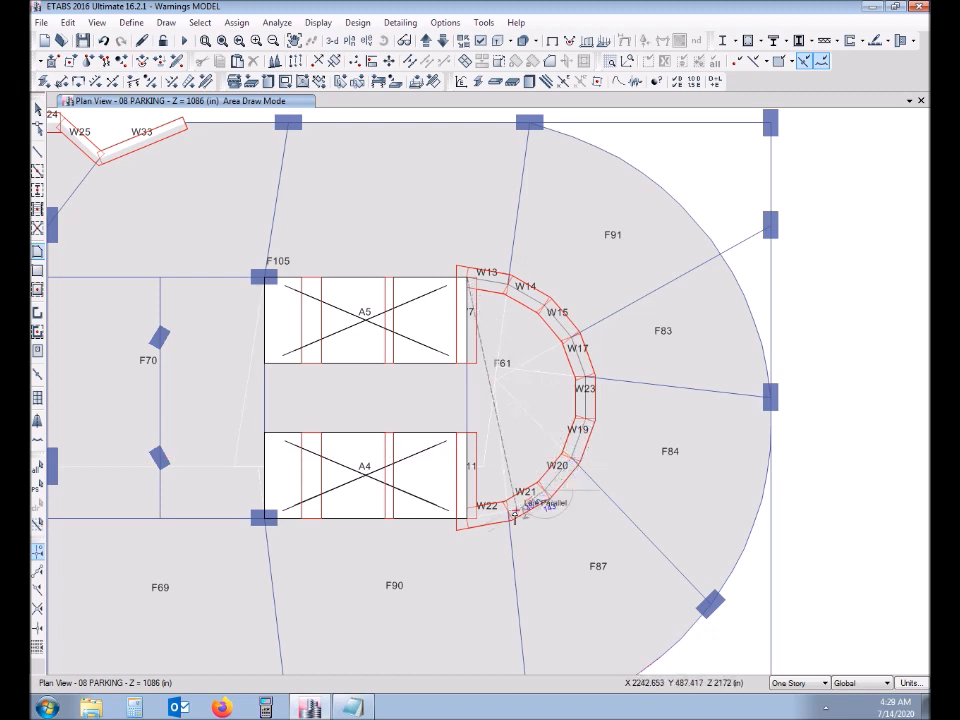
click(510, 514)
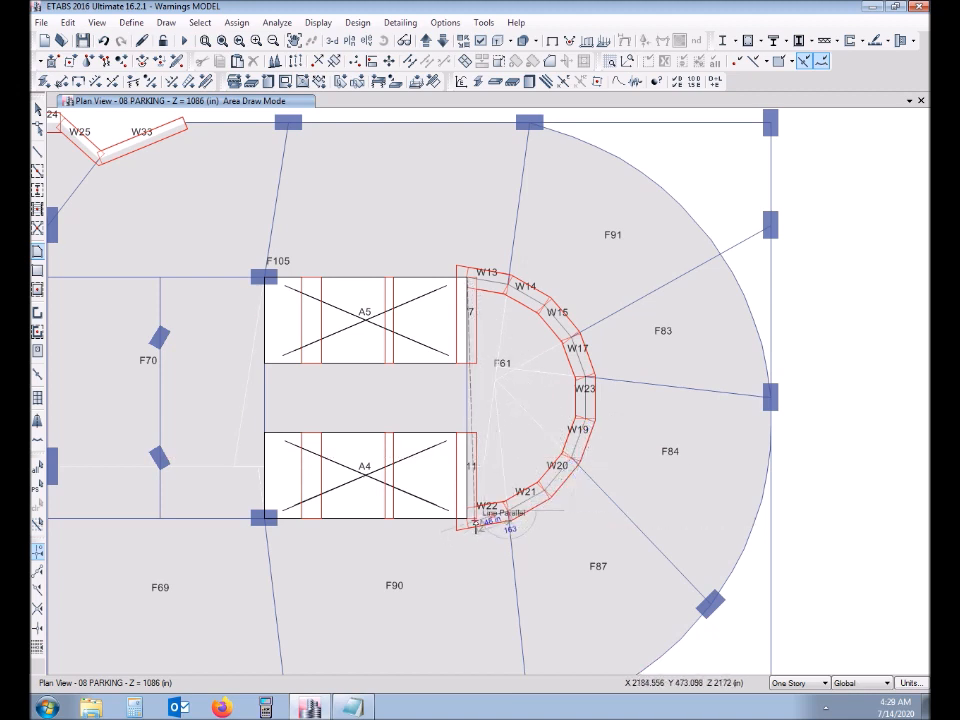
click(466, 519)
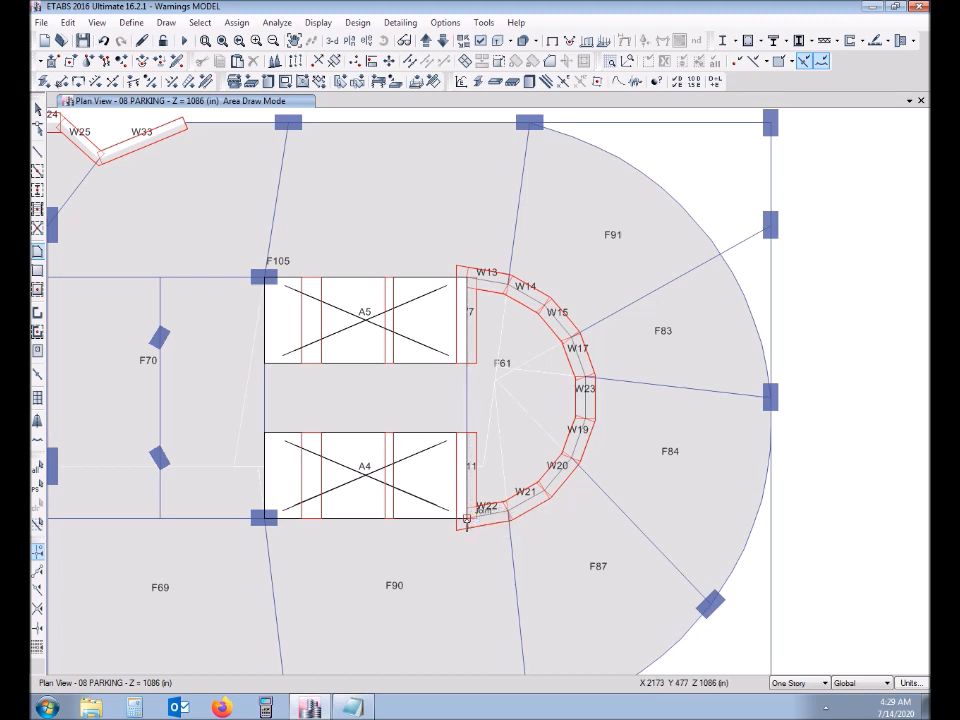
double_click(466, 278)
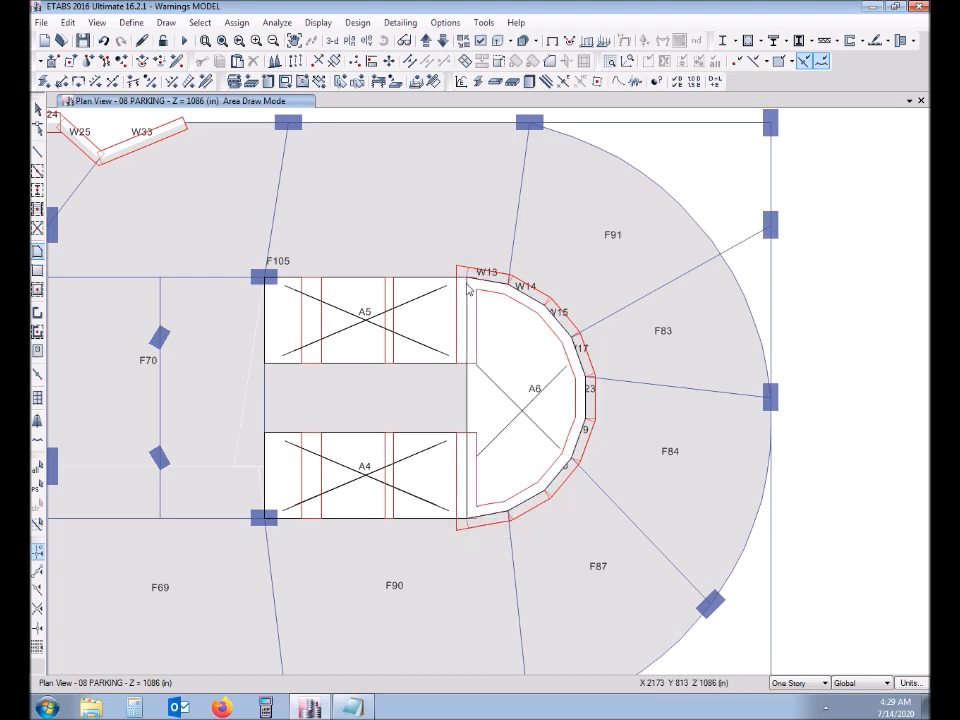
key(Escape)
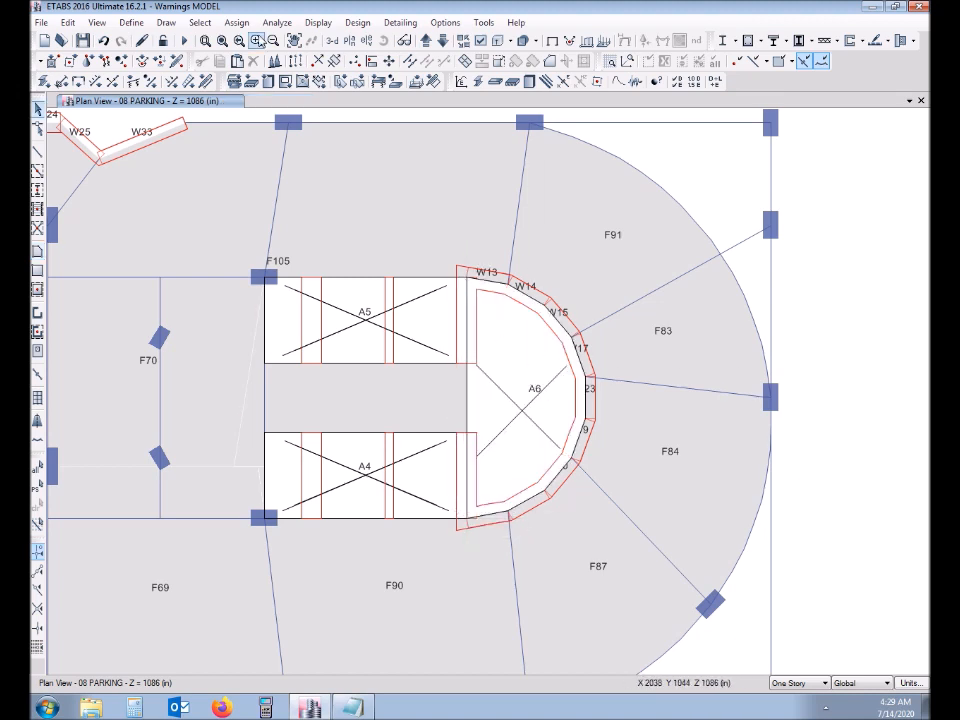
Select the whole 08 PARKING plan and run the model check on selected objects only, with all checks enabled and 0.1 in tolerance.
scroll(587, 314, down, 5)
drag(720, 514, 121, 190)
click(277, 22)
click(294, 26)
click(283, 22)
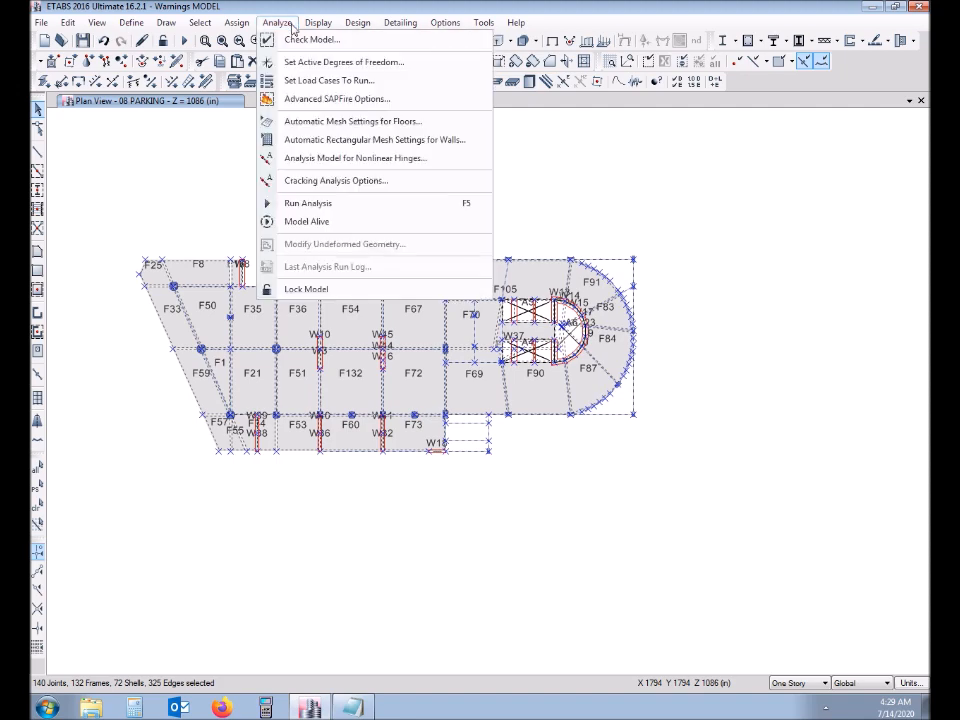
click(311, 37)
click(405, 501)
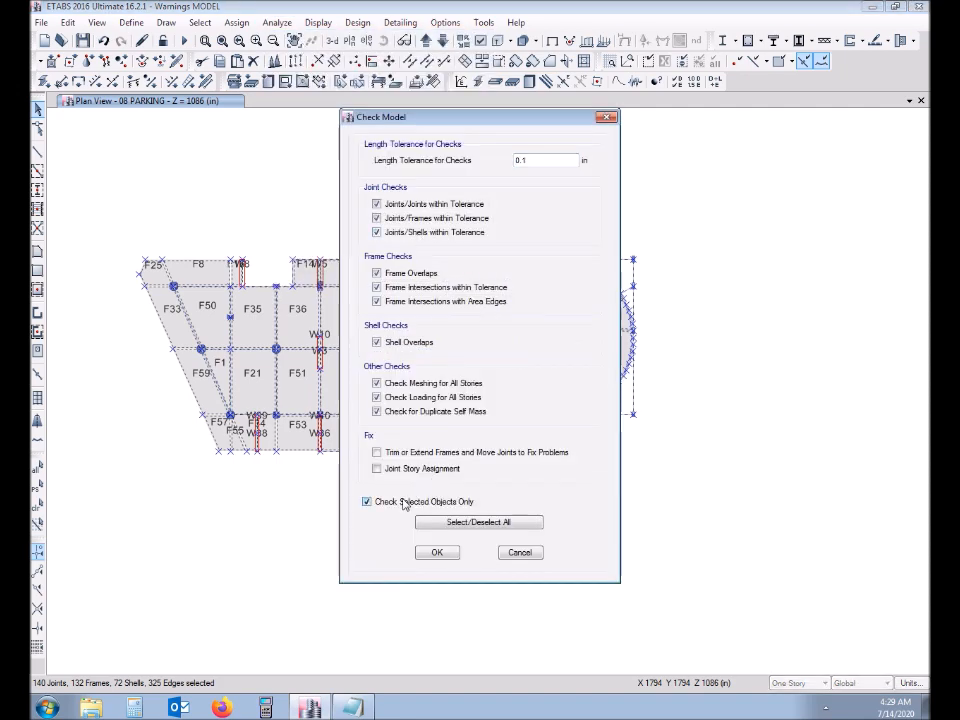
click(437, 553)
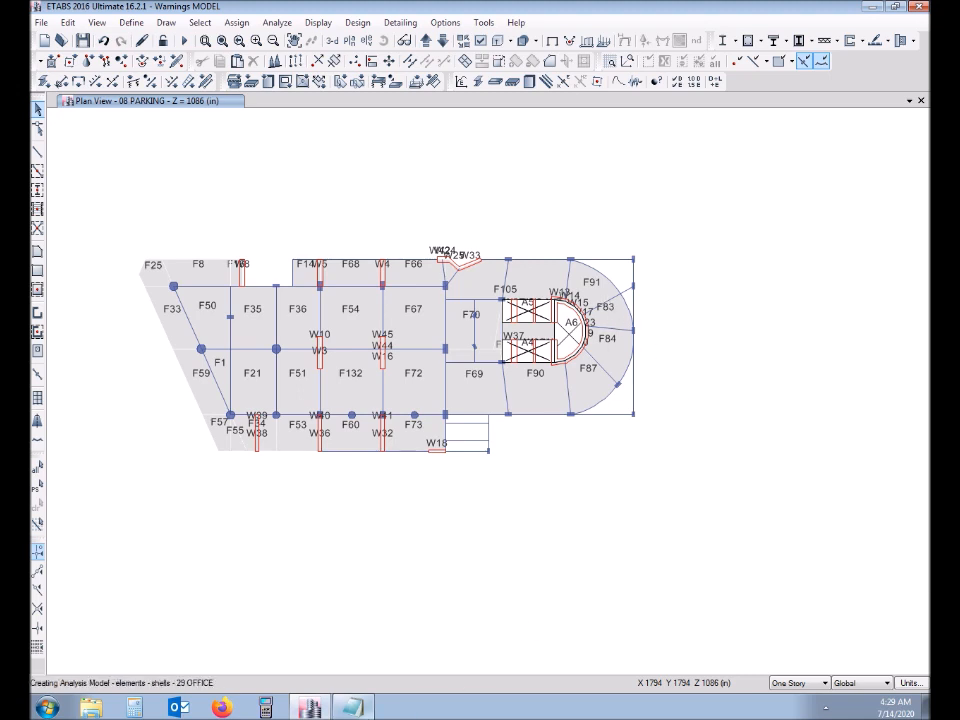
Read the message in the model check's warning report and close the report.
click(665, 179)
click(523, 355)
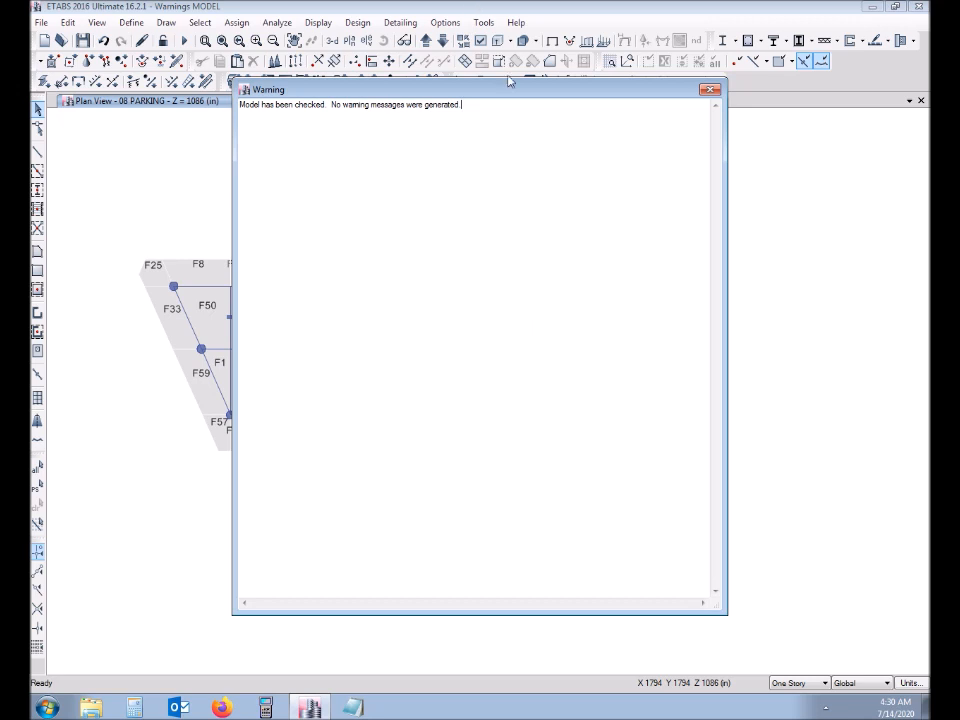
drag(495, 108, 216, 116)
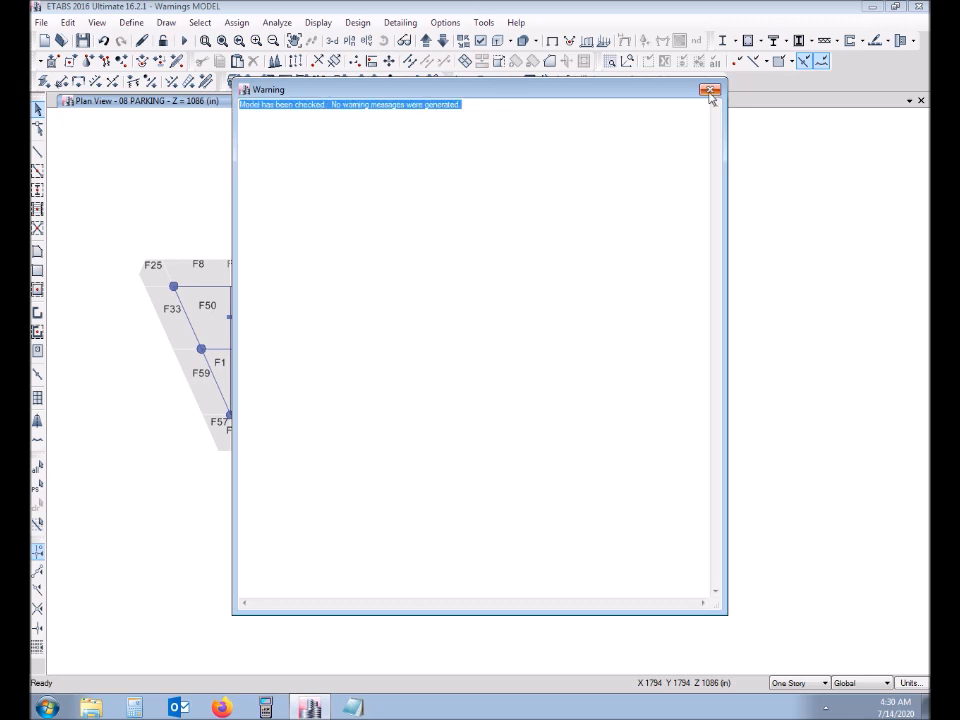
click(709, 90)
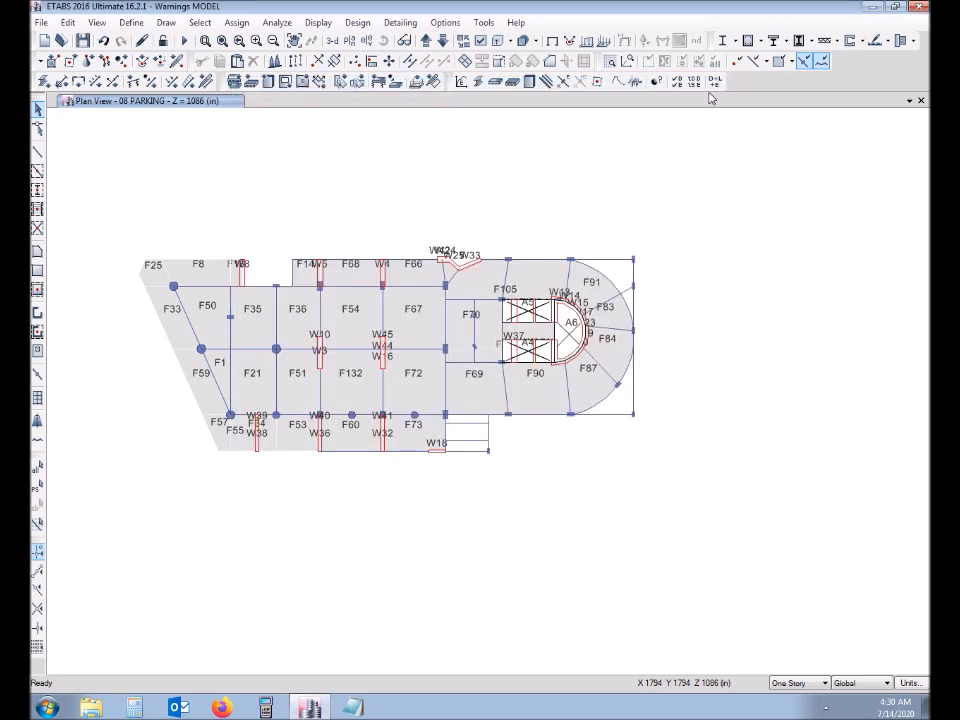
click(826, 709)
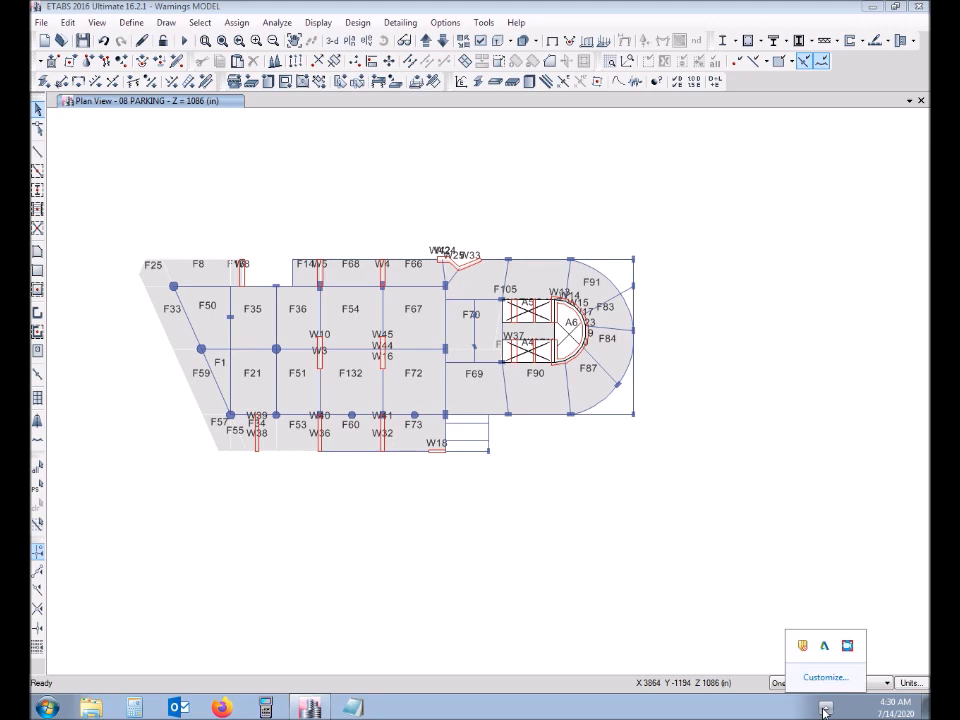
right_click(846, 652)
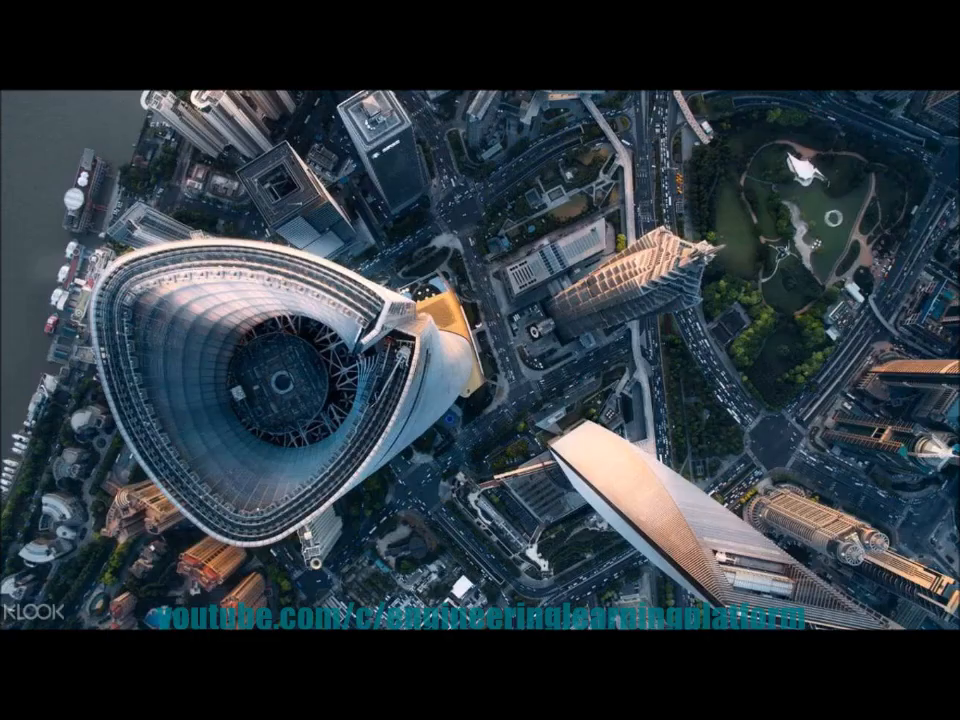